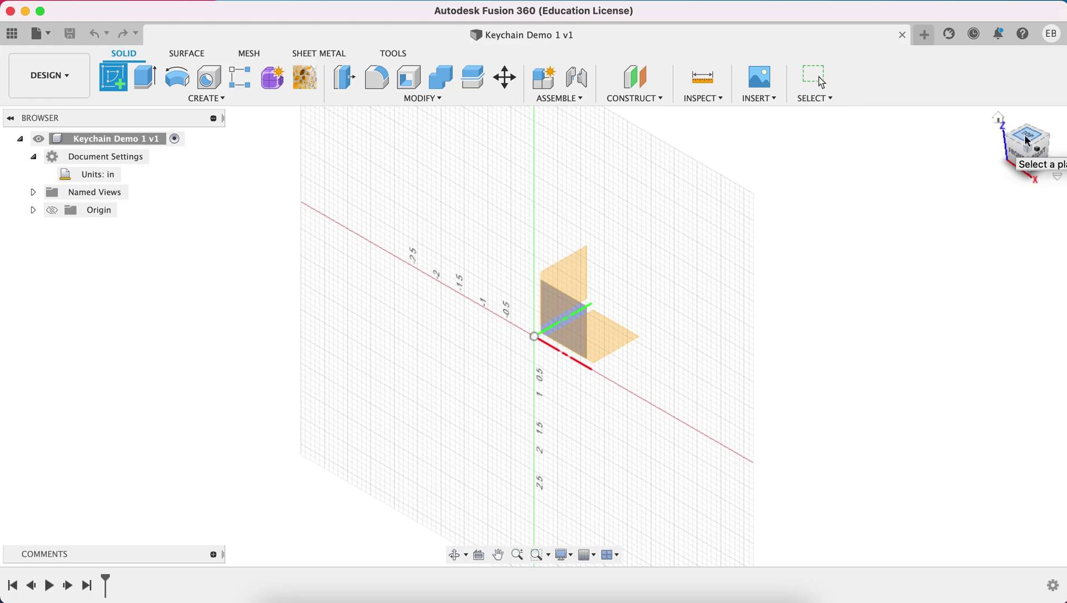
# Start a sketch on the horizontal XY plane and draw a text frame from the origin, about 2.5 in wide and 2 in tall
pyautogui.click(1030, 140)
pyautogui.click(581, 290)
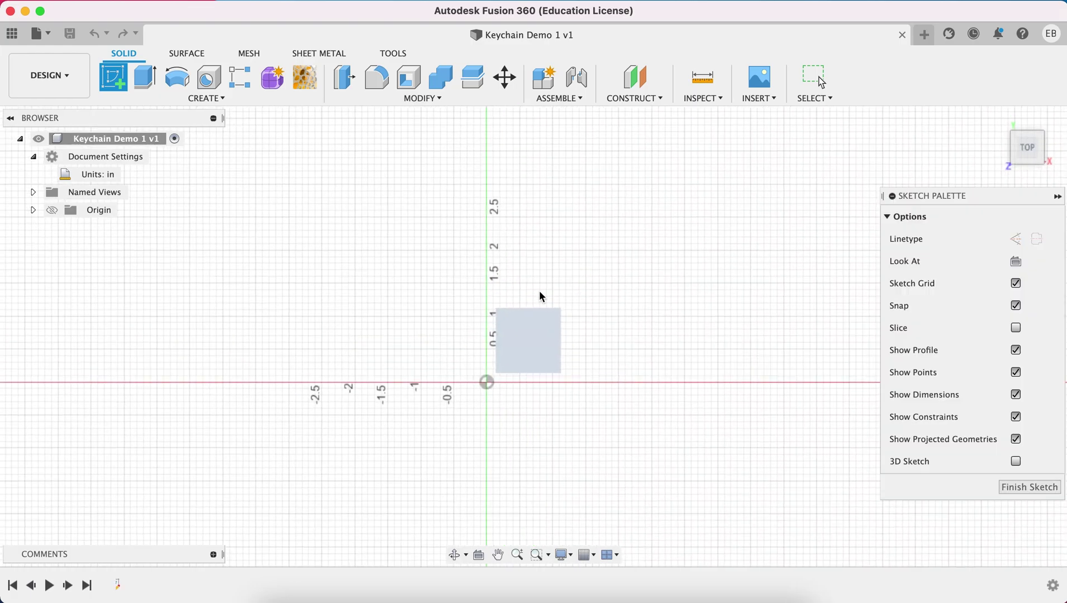
pyautogui.click(193, 100)
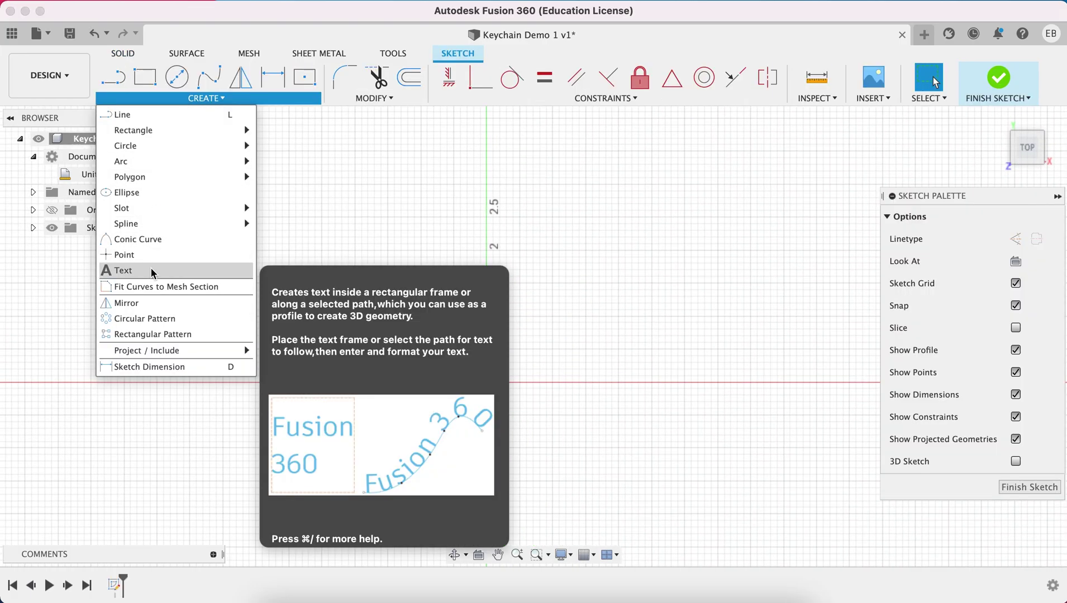
pyautogui.click(155, 272)
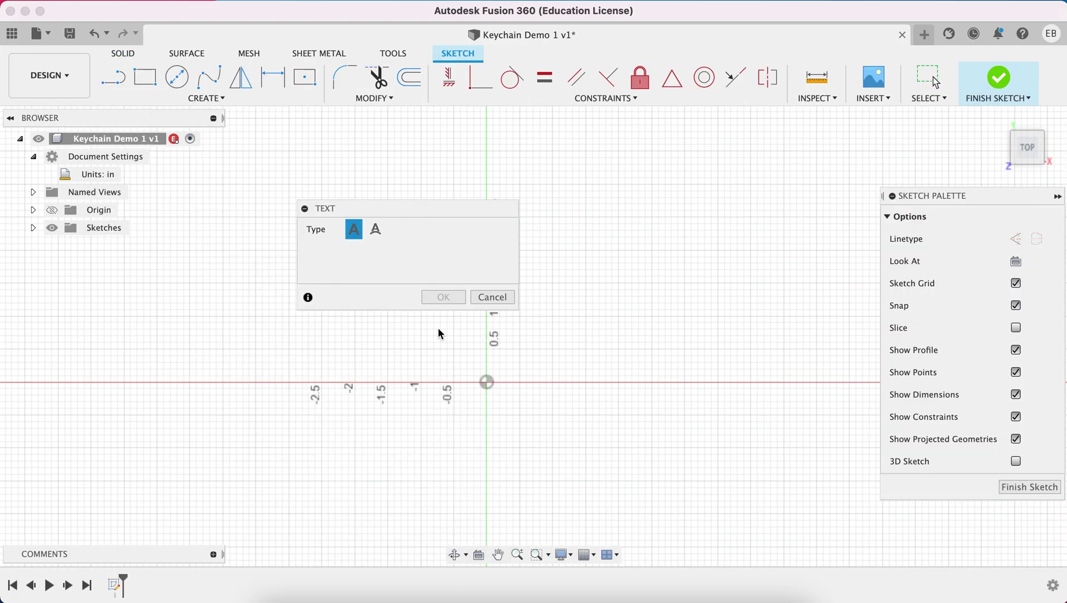
pyautogui.click(488, 382)
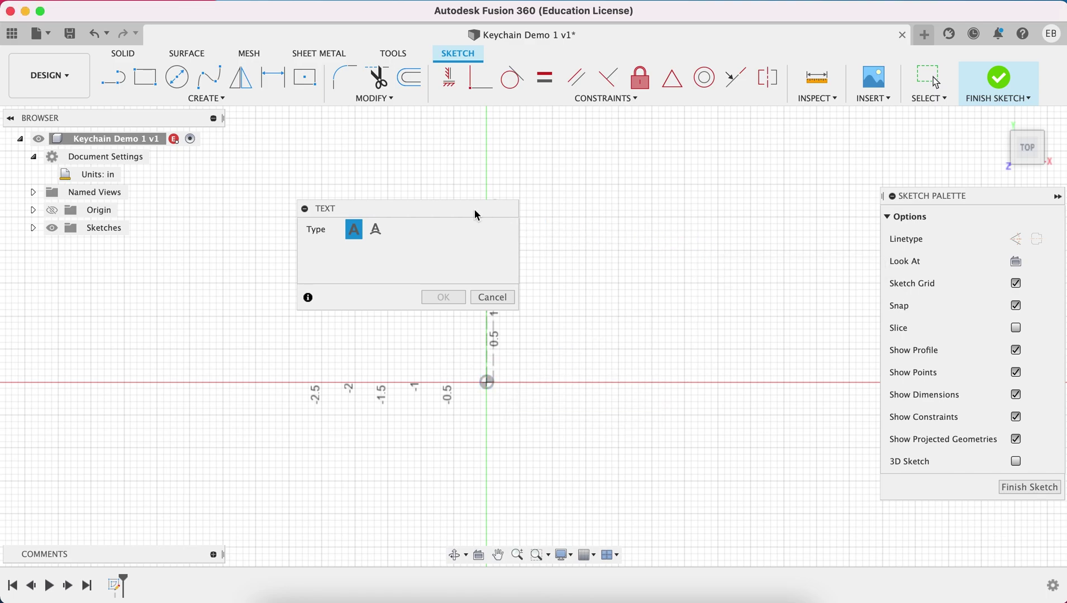
pyautogui.moveTo(473, 212); pyautogui.dragTo(308, 285)
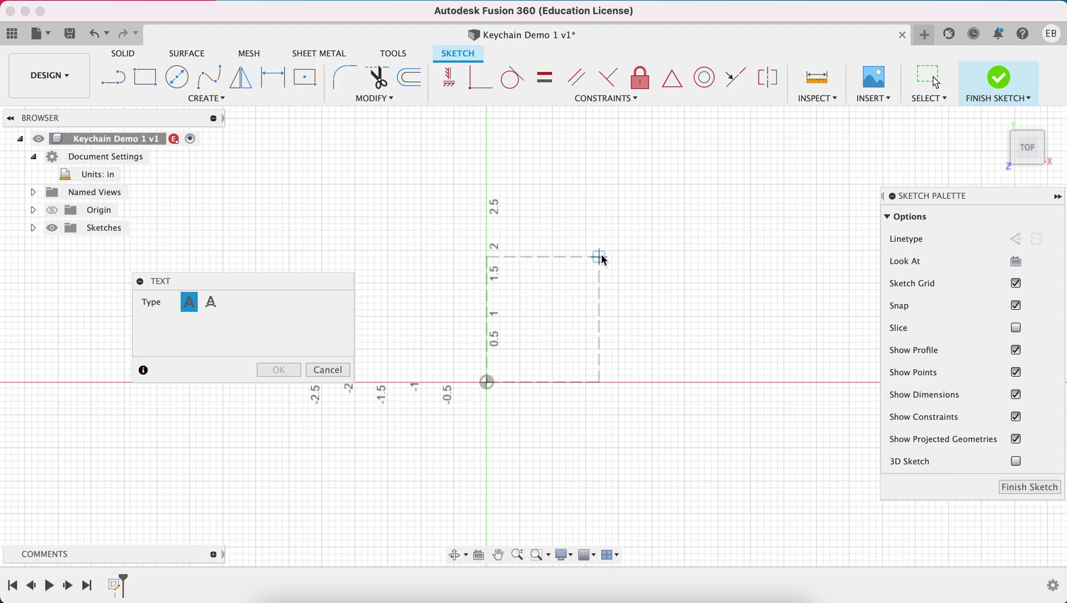
pyautogui.click(656, 252)
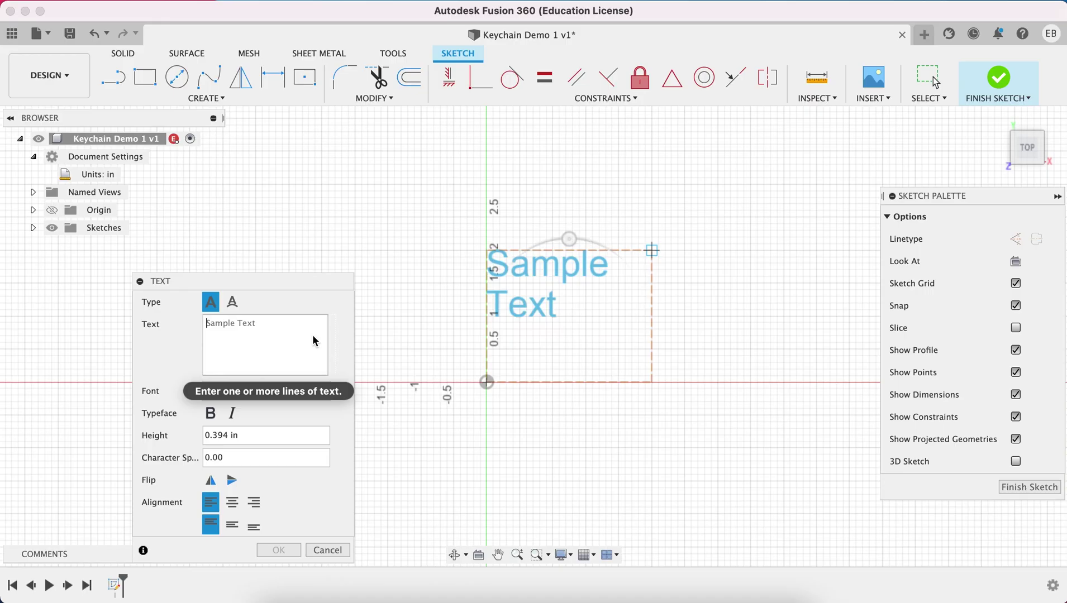
# Enter the text KEYCHAIN in bold Arial Black and create it in the sketch
pyautogui.write('KEYCHAIN')
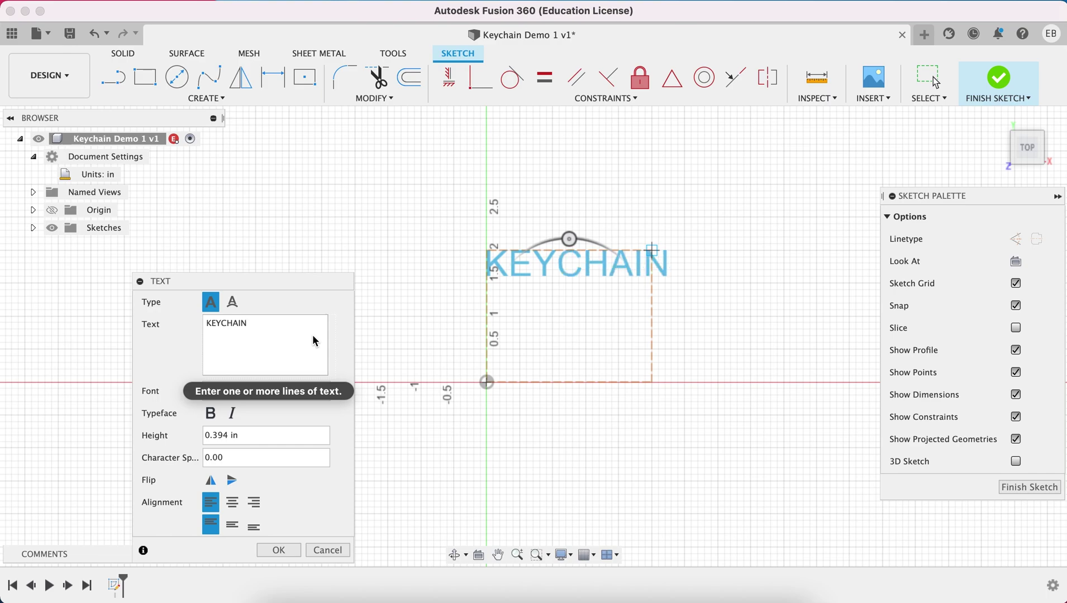
pyautogui.click(211, 414)
pyautogui.click(227, 397)
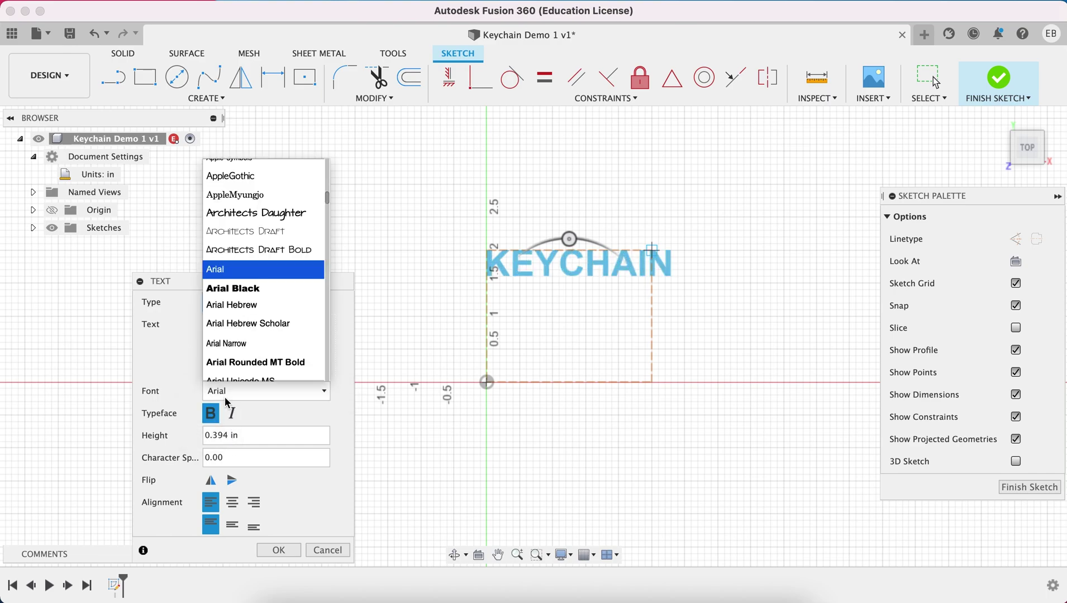
pyautogui.click(244, 289)
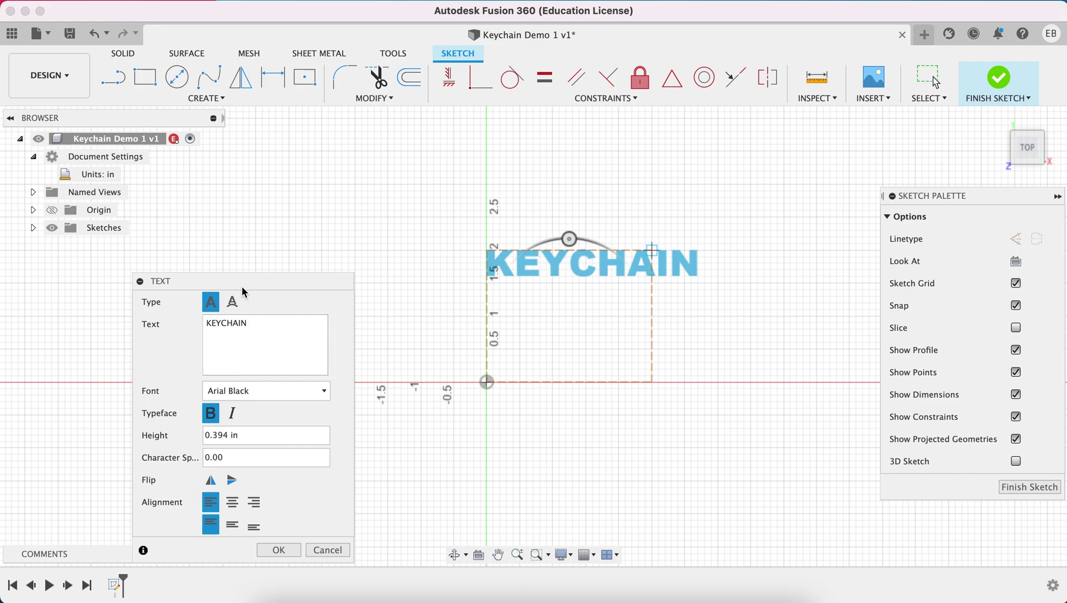
pyautogui.click(279, 552)
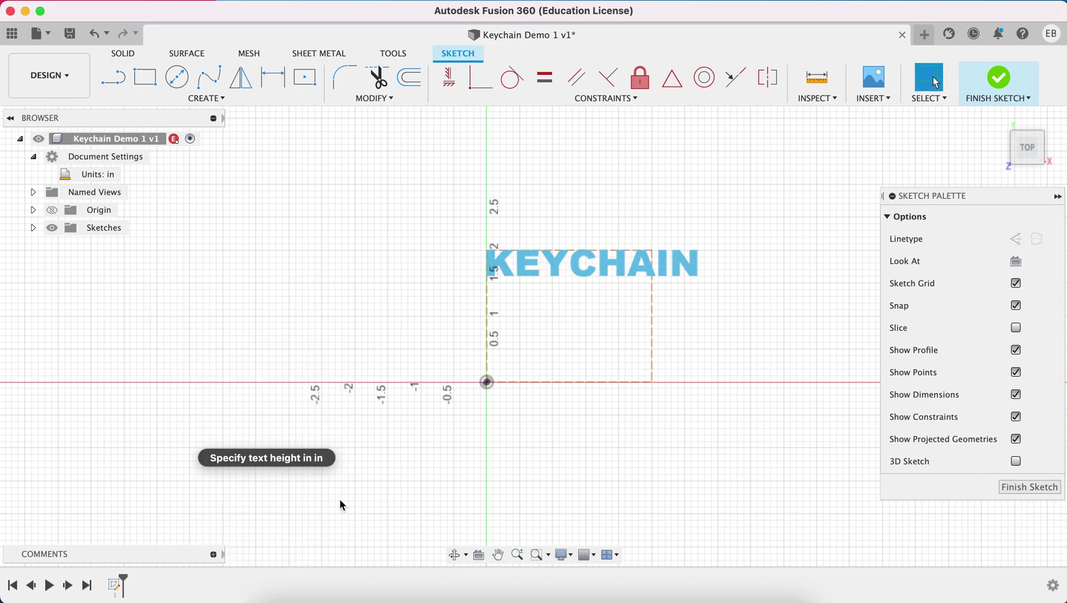
# Edit the KEYCHAIN sketch text and set its height to 0.5 in
pyautogui.click(559, 276)
pyautogui.rightClick(559, 276)
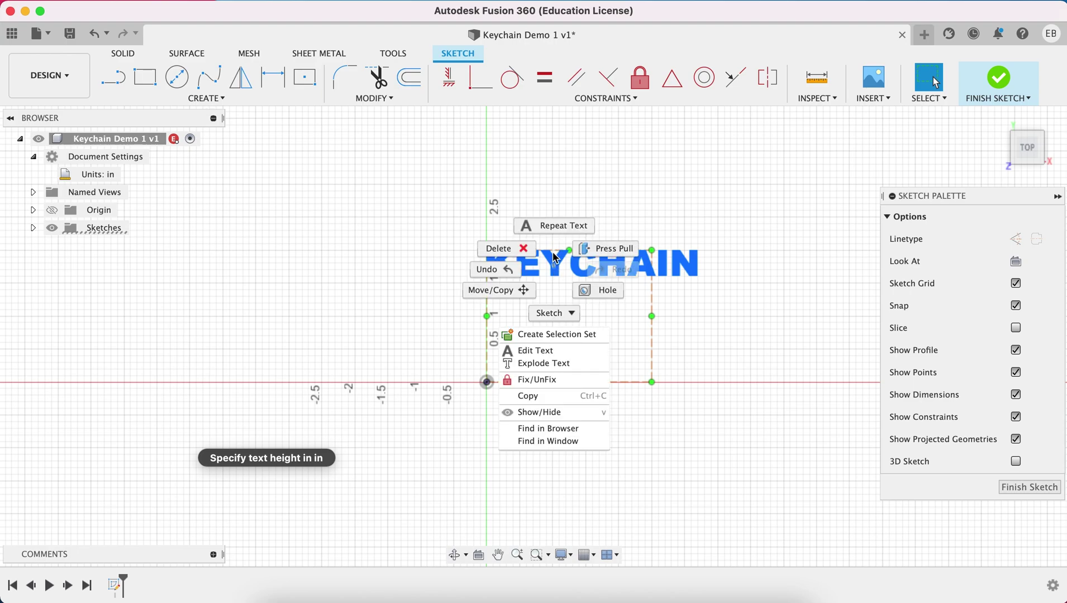
pyautogui.click(542, 352)
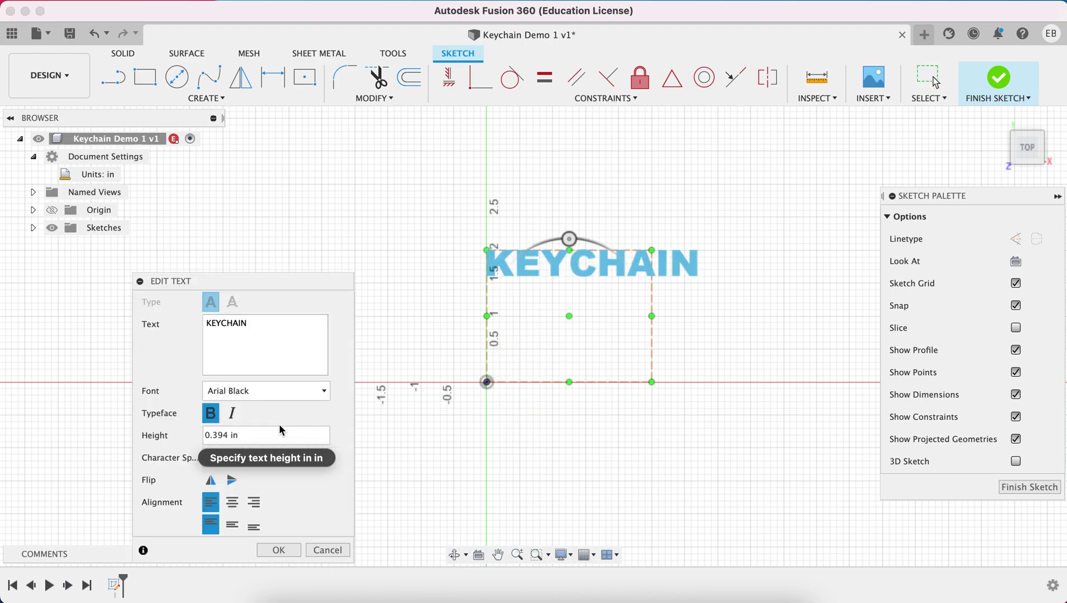
pyautogui.doubleClick(266, 436)
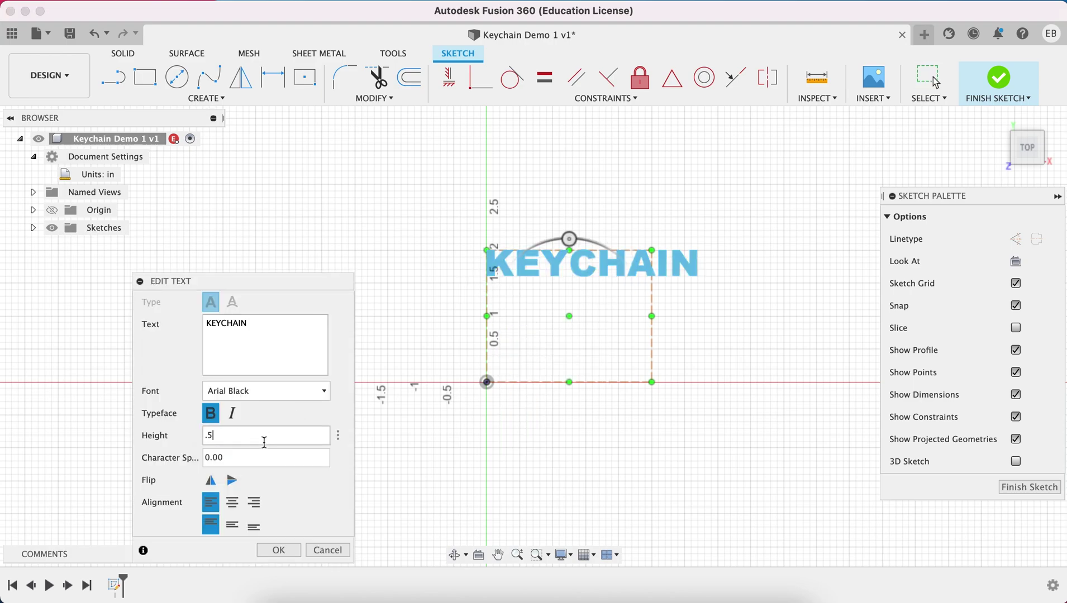
pyautogui.click(282, 552)
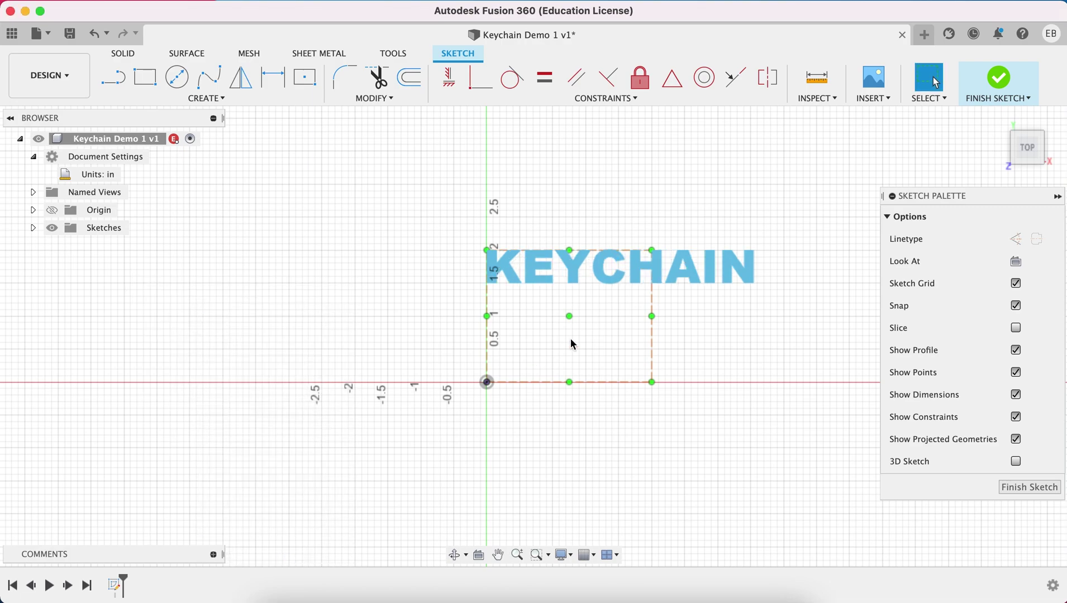
# Finish the sketch and extrude the KEYCHAIN text upward 0.15 in as a new body
pyautogui.click(978, 85)
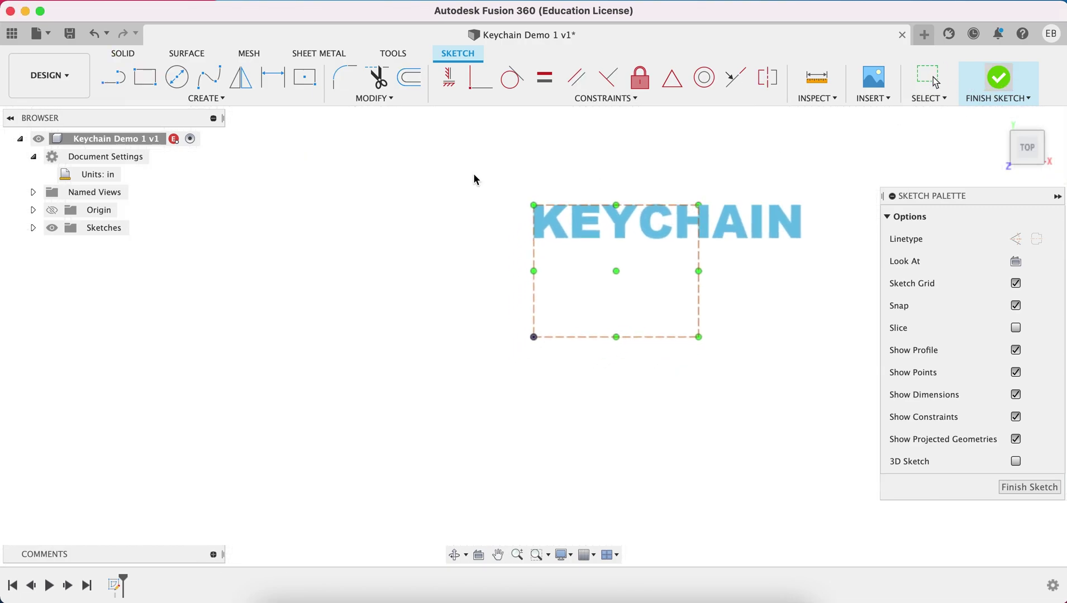
pyautogui.click(145, 85)
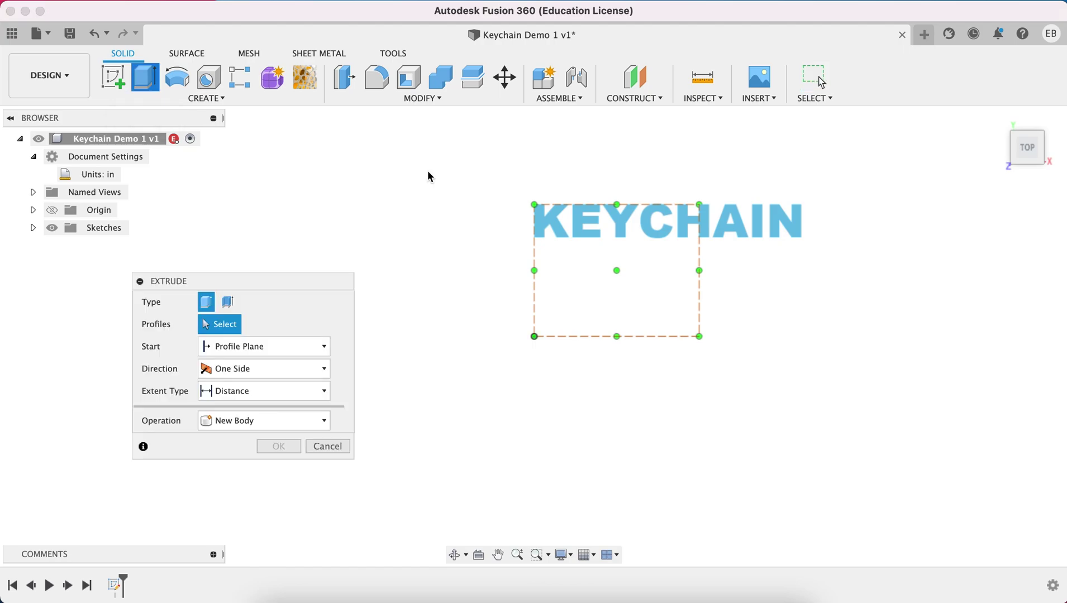
pyautogui.click(595, 240)
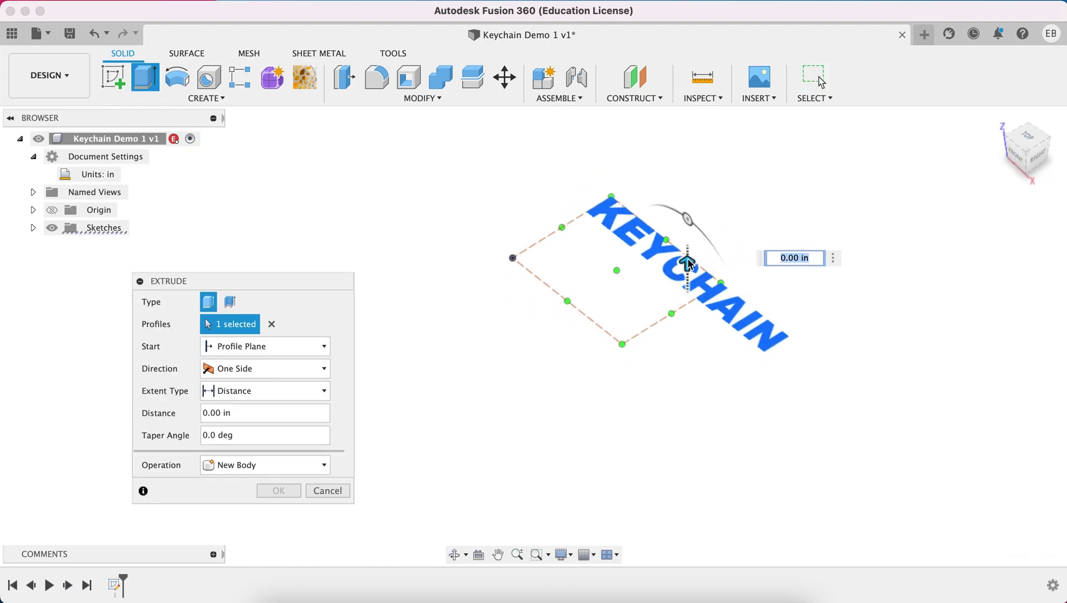
pyautogui.moveTo(689, 244); pyautogui.dragTo(688, 223)
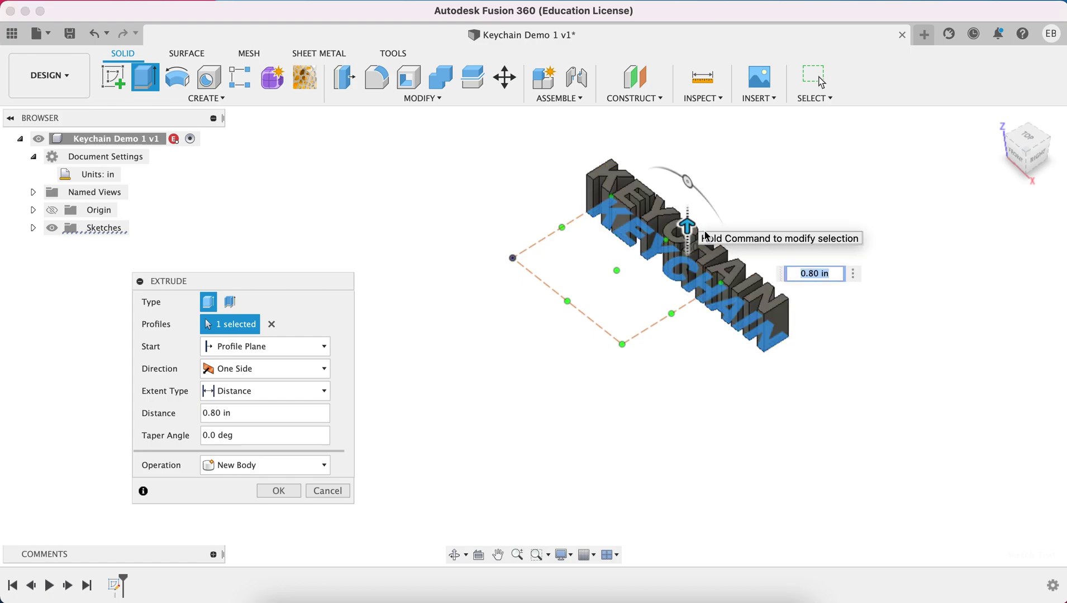
pyautogui.write('.1')
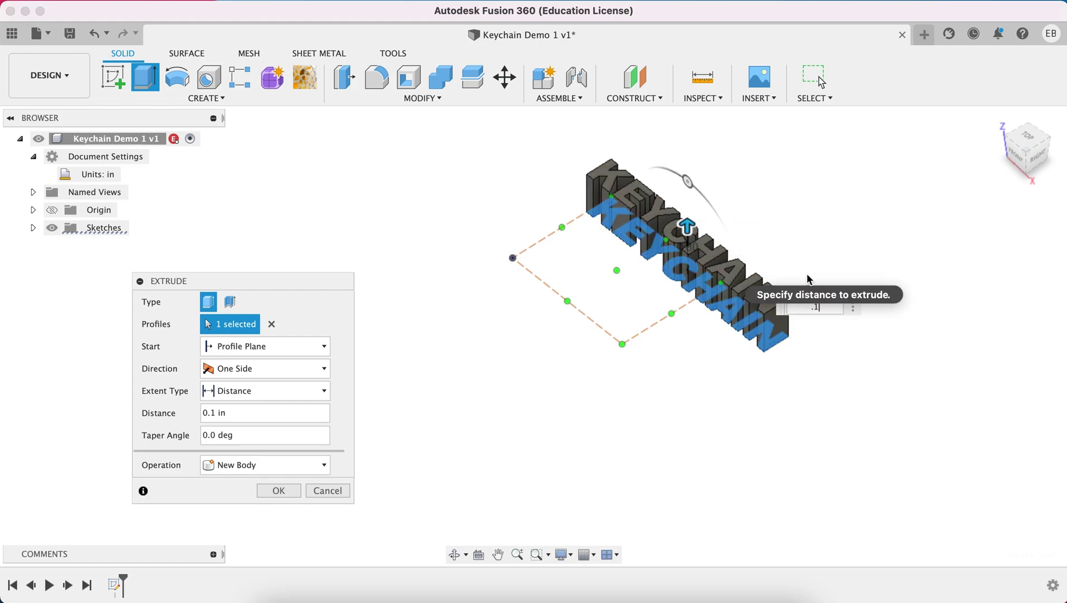
pyautogui.write('5')
pyautogui.press('Return')
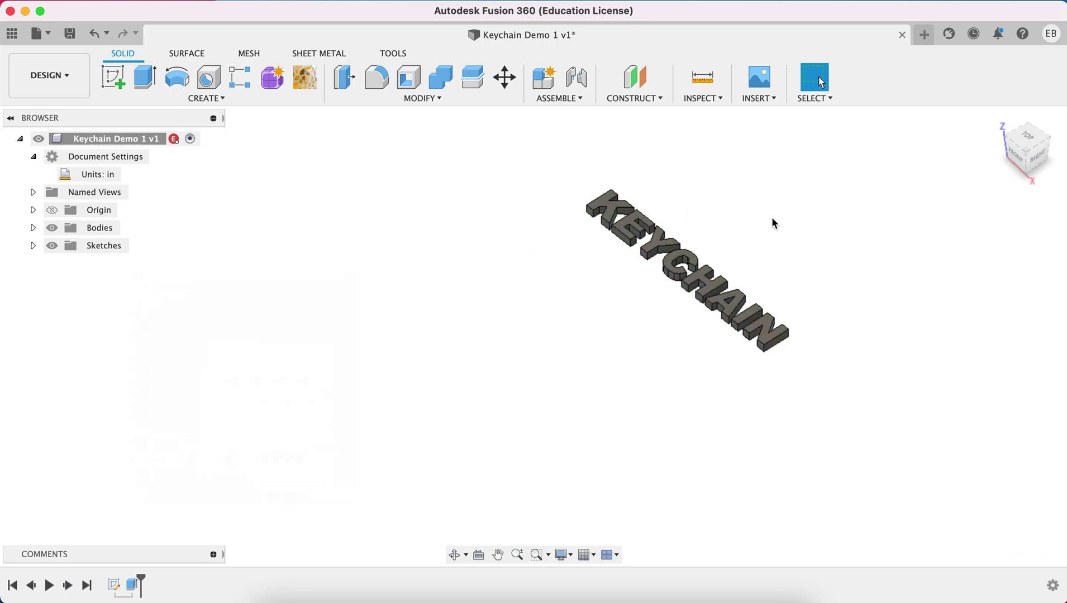
# Extrude the top face of the letter K upward by 0.1 in
pyautogui.scroll(5, 759, 208)
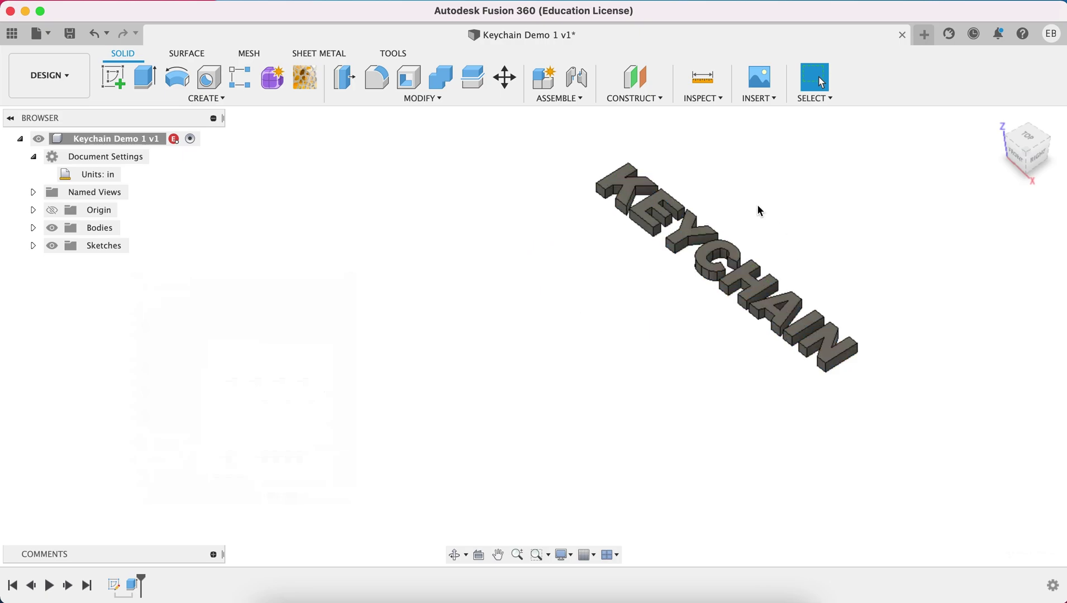
pyautogui.click(1018, 152)
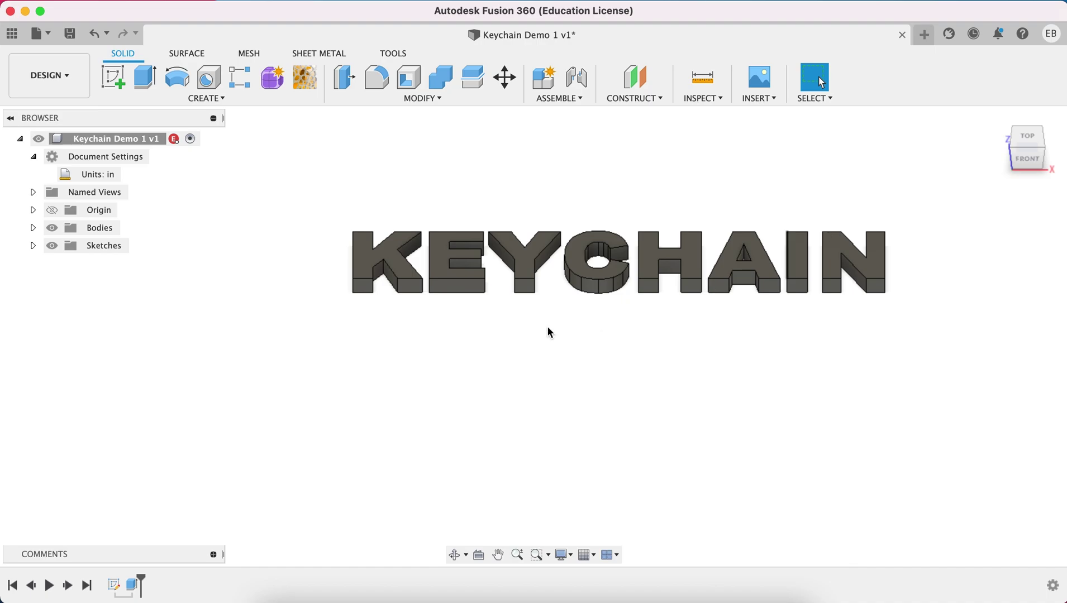
pyautogui.press('e')
pyautogui.click(405, 278)
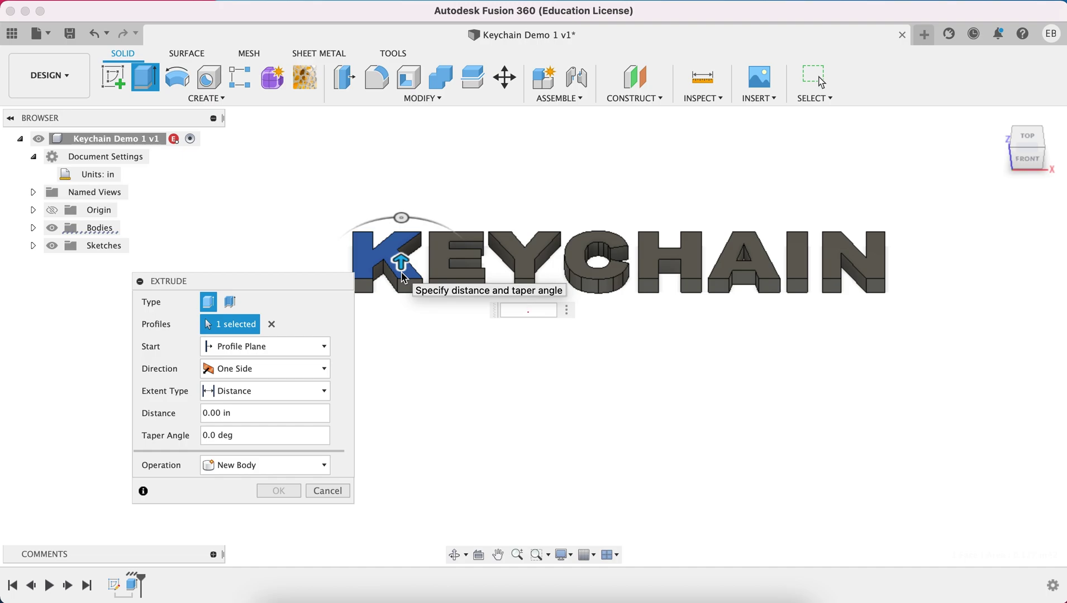
pyautogui.write('.1')
pyautogui.press('Return')
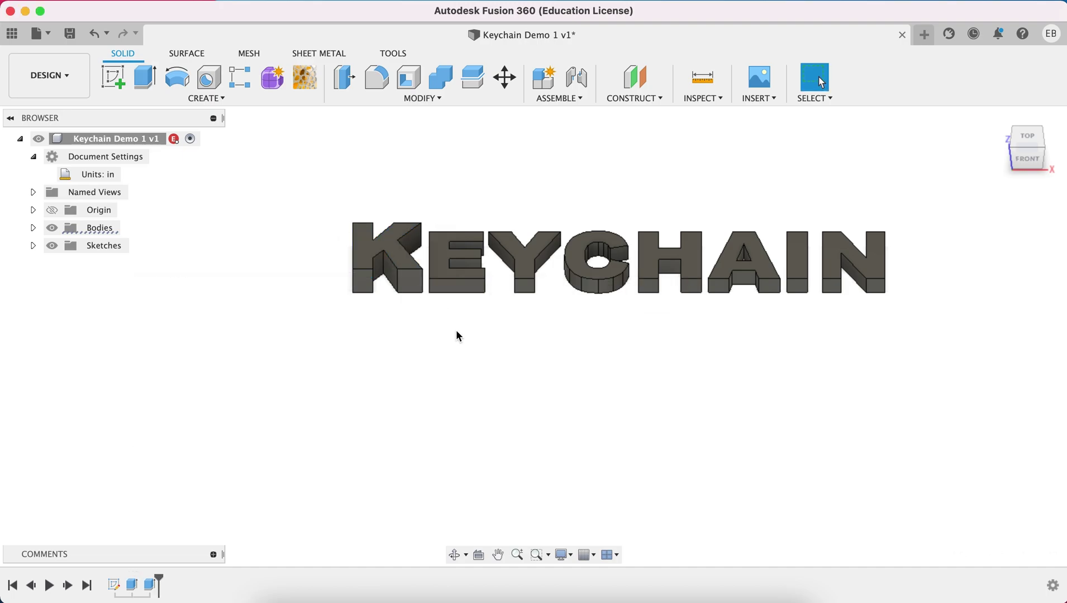
# Extrude the top face of the letter Y upward, and raise the top face of the C by 0.1 in
pyautogui.press('e')
pyautogui.click(525, 260)
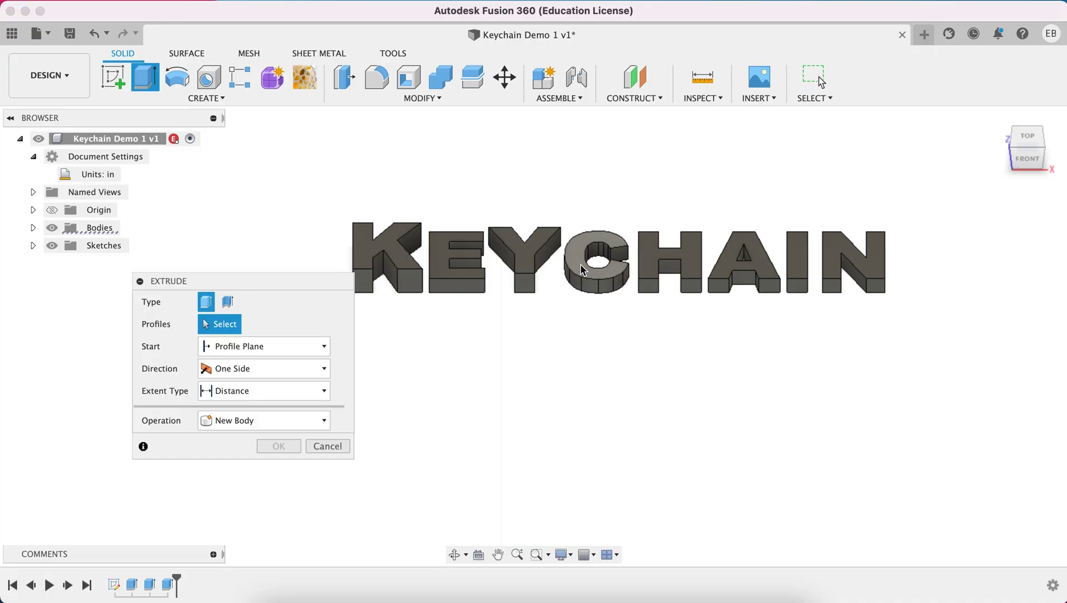
pyautogui.click(583, 269)
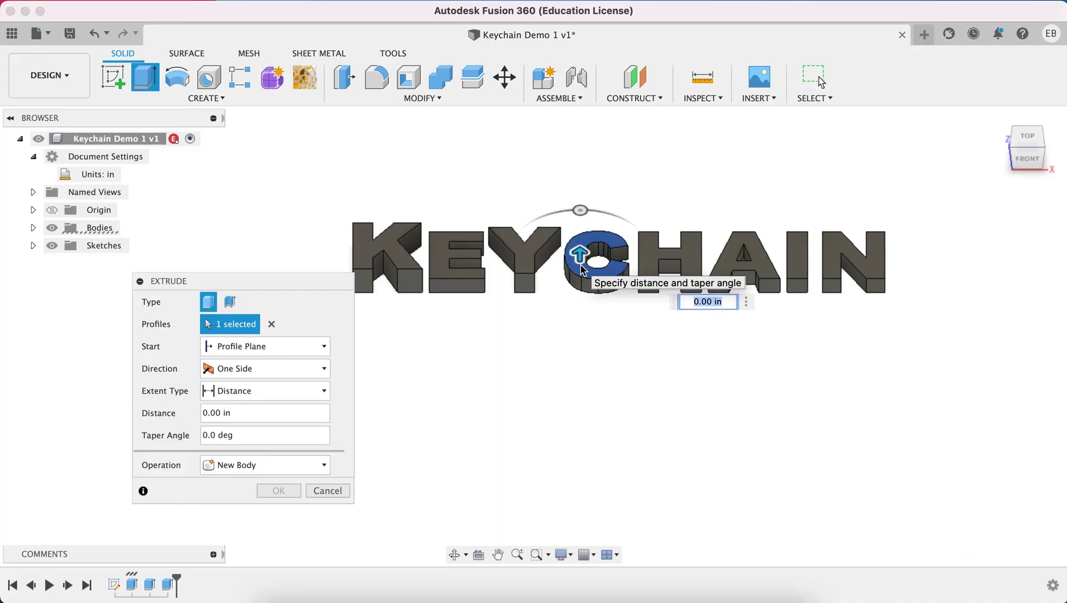
pyautogui.press('Return')
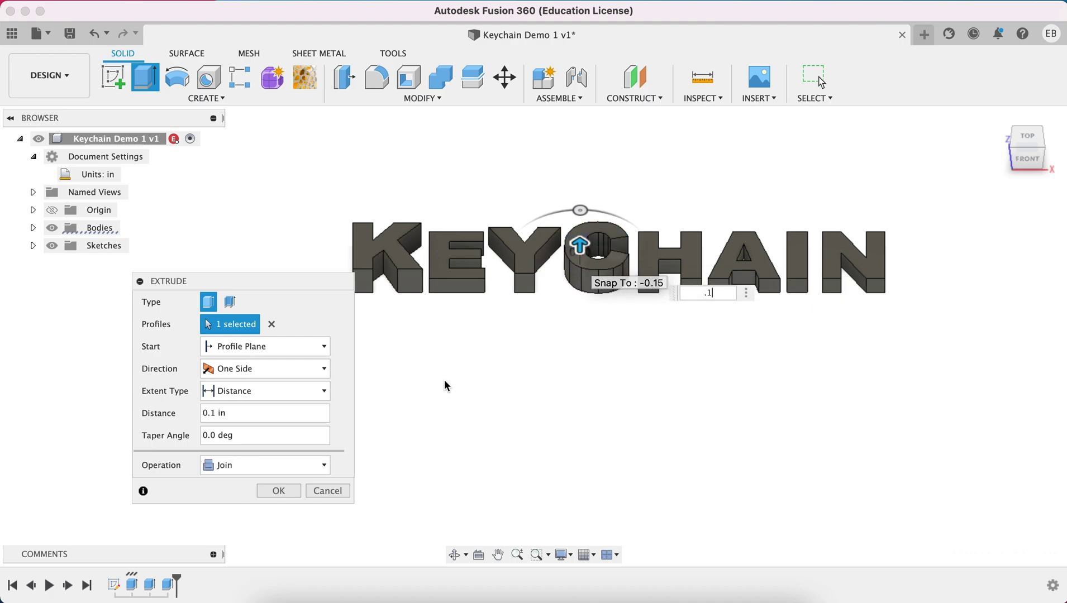
pyautogui.click(287, 491)
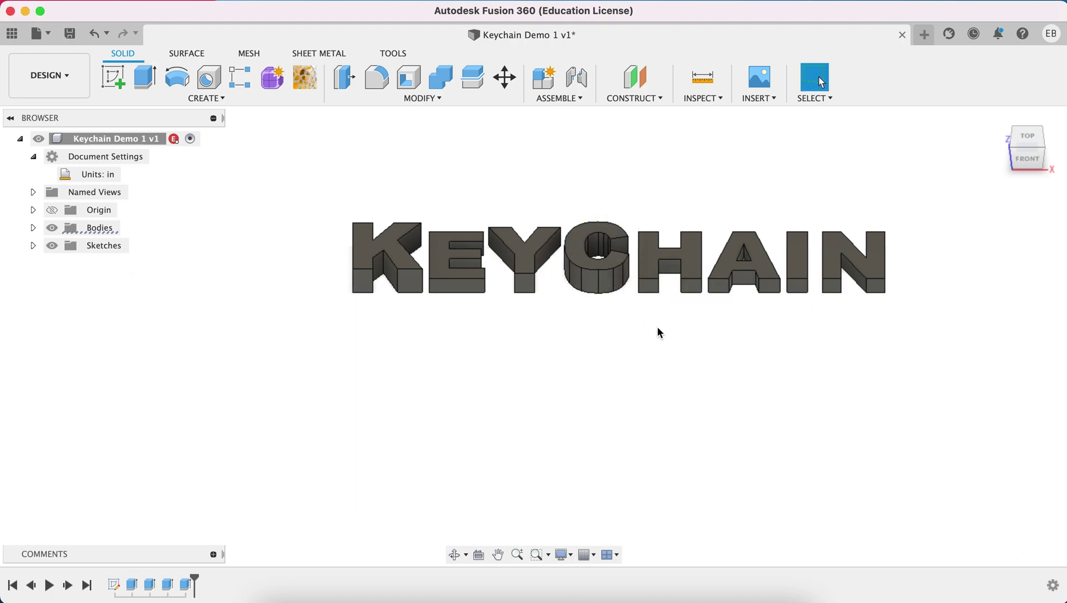
# Extrude the top face of the letter H upward by 0.05 in, joined to its body
pyautogui.press('e')
pyautogui.click(653, 267)
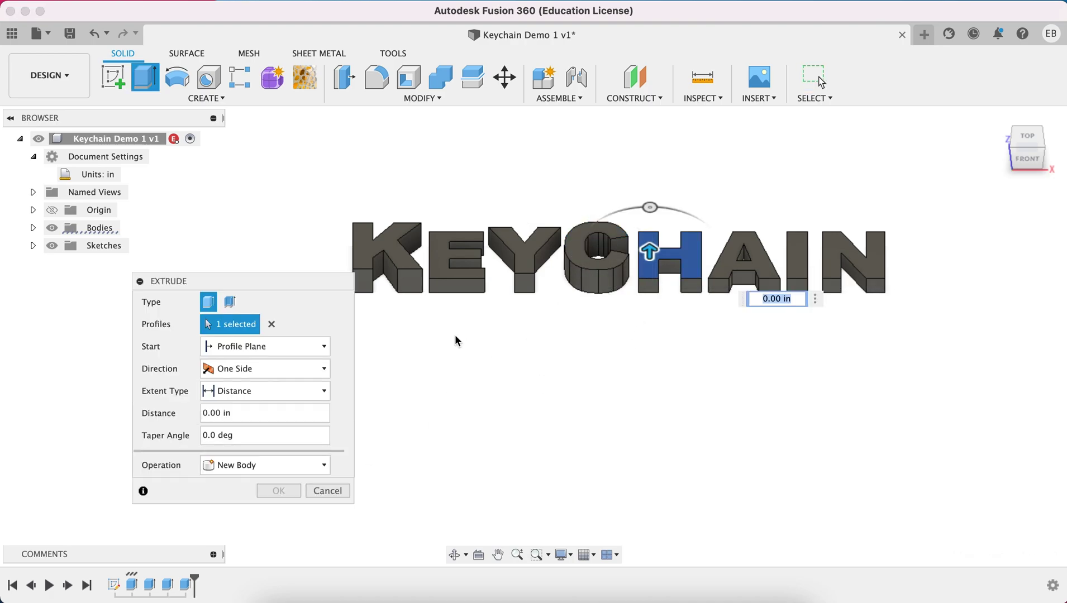
pyautogui.press('BackSpace')
pyautogui.write('.02')
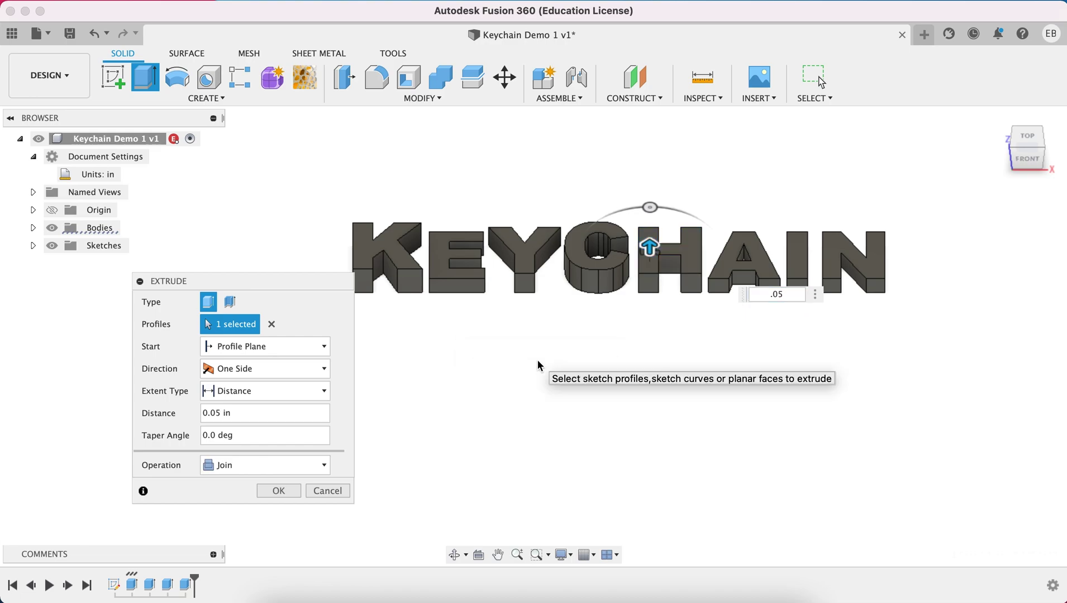
pyautogui.press('Return')
# Extrude the top face of the letter I upward by 0.1 in, joined to its body
pyautogui.press('e')
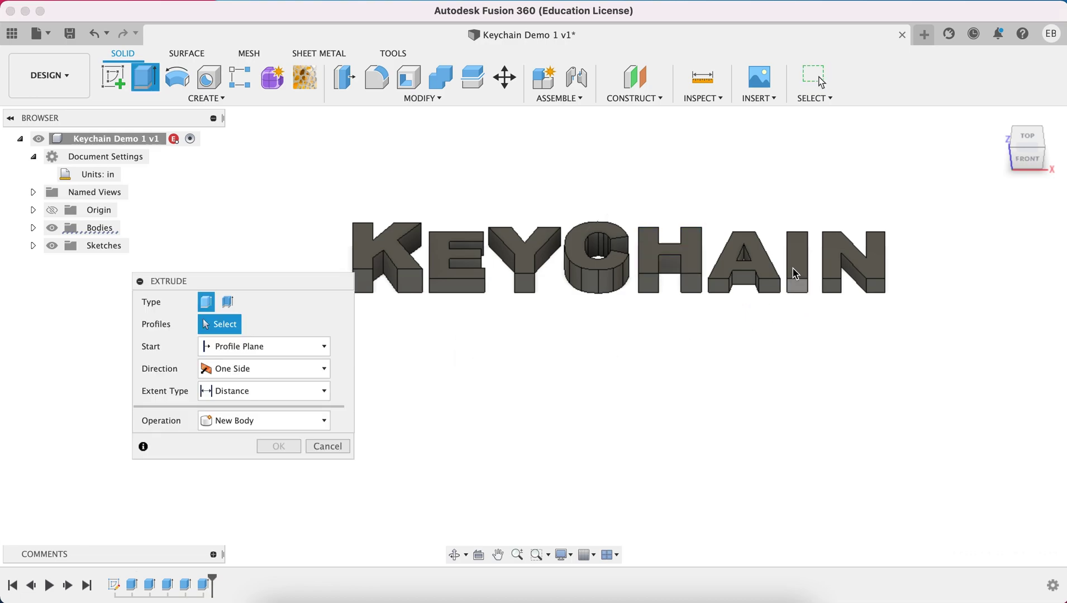
pyautogui.click(797, 266)
pyautogui.write('.')
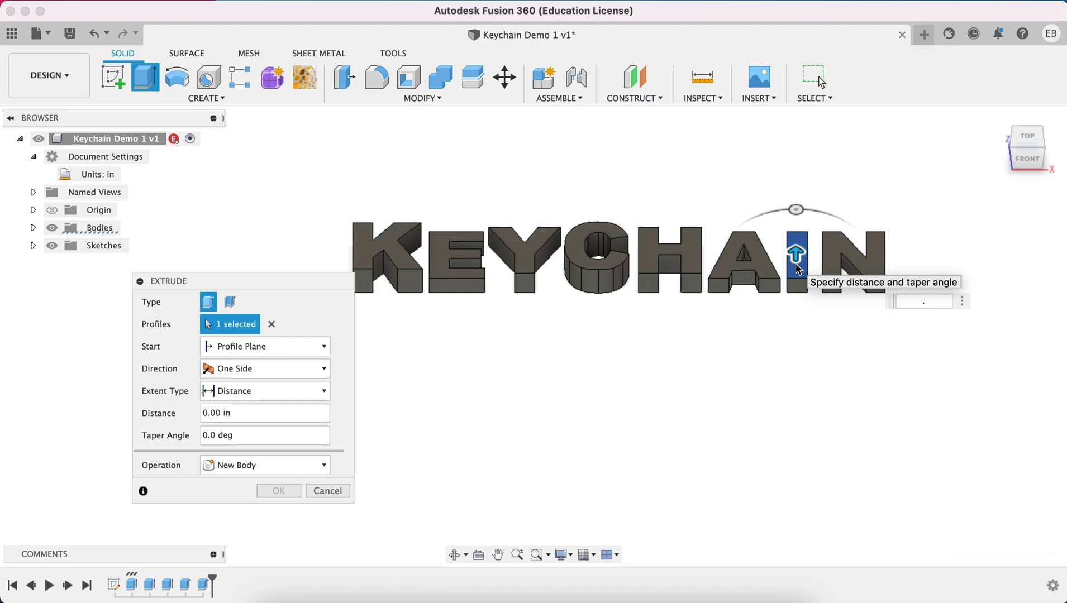
pyautogui.write('1')
pyautogui.press('Return')
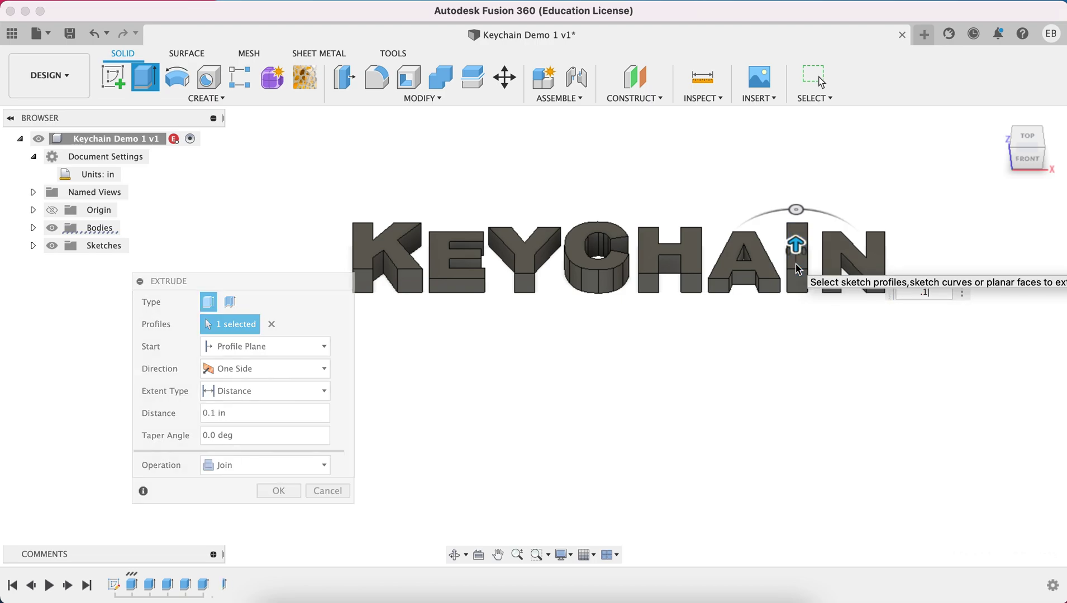
# Extrude the top face of the letter N upward by 0.05 in, joined to its body
pyautogui.keyDown('shift'); pyautogui.hscroll(5, 827, 344); pyautogui.keyUp('shift')
pyautogui.keyDown('shift'); pyautogui.hscroll(-4, 827, 344); pyautogui.keyUp('shift')
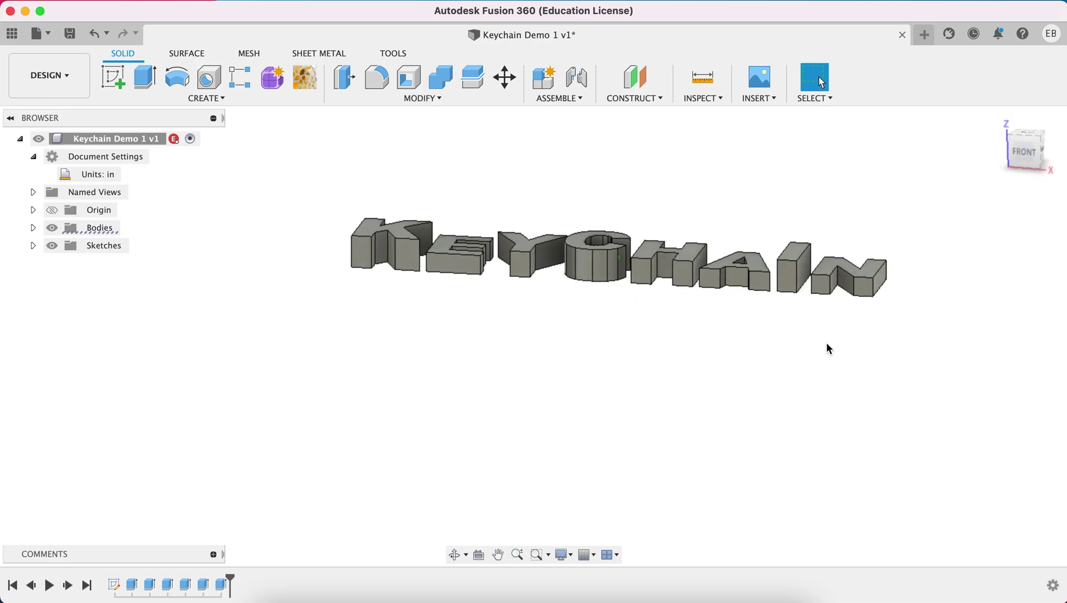
pyautogui.press('e')
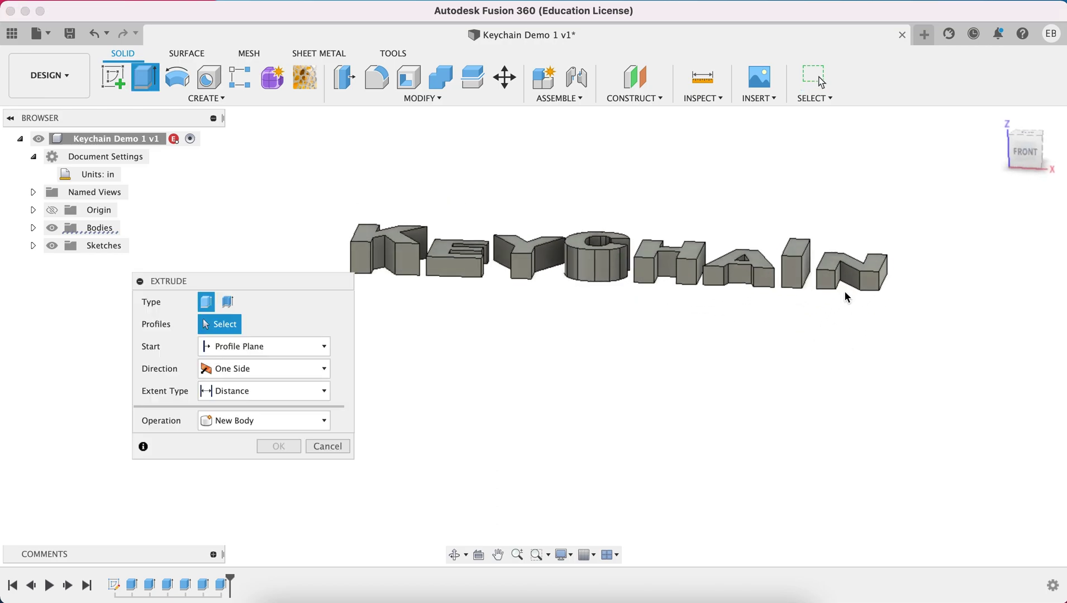
pyautogui.click(829, 262)
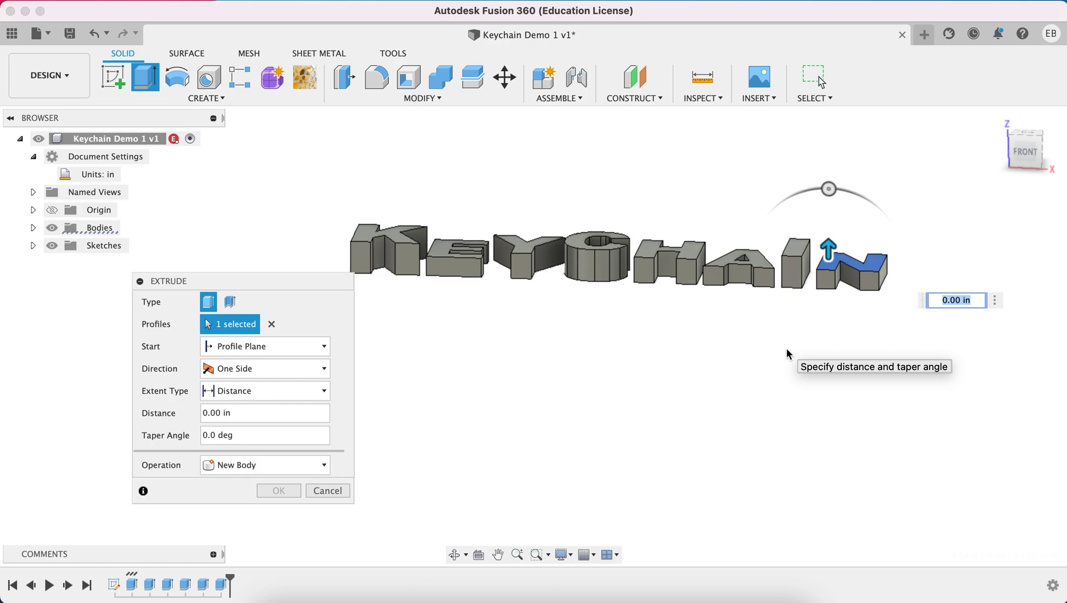
pyautogui.write('.05')
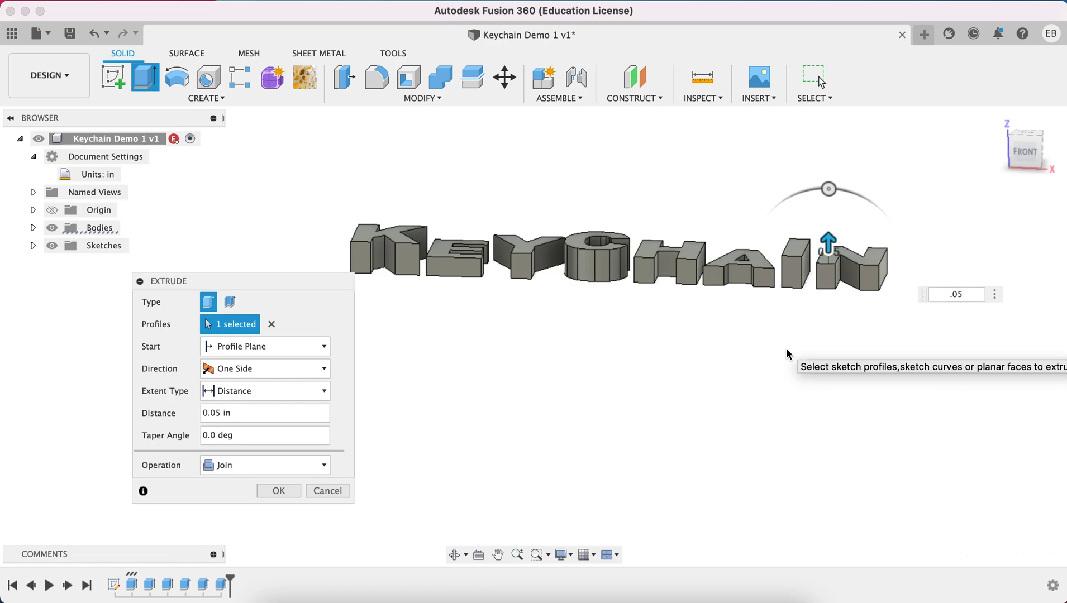
pyautogui.press('Return')
pyautogui.keyDown('shift'); pyautogui.scroll(-5, 749, 357); pyautogui.keyUp('shift')
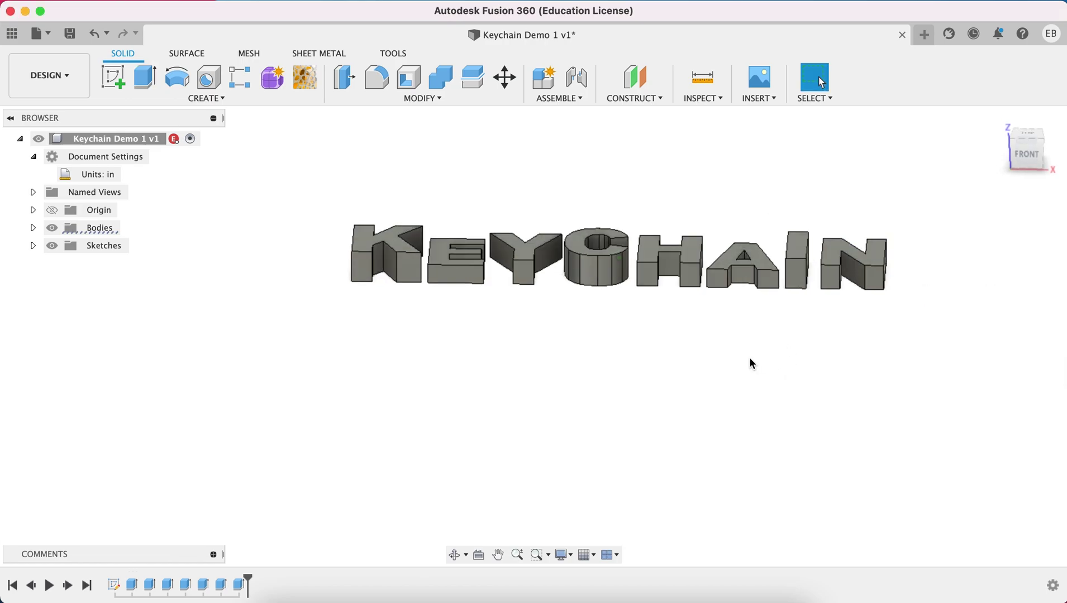
pyautogui.keyDown('shift'); pyautogui.scroll(-2, 751, 360); pyautogui.keyUp('shift')
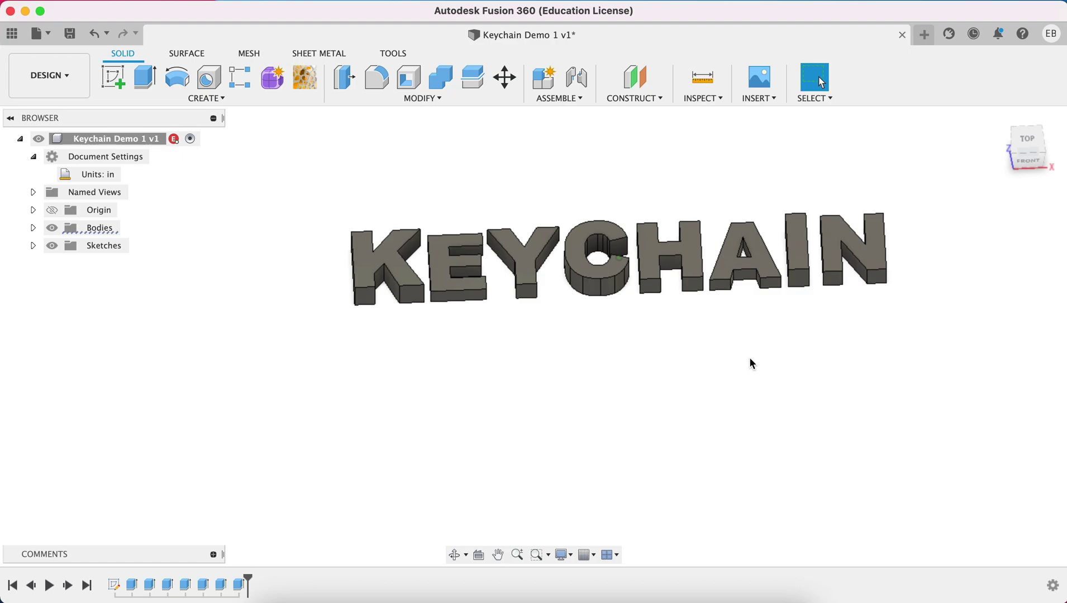
pyautogui.click(1034, 160)
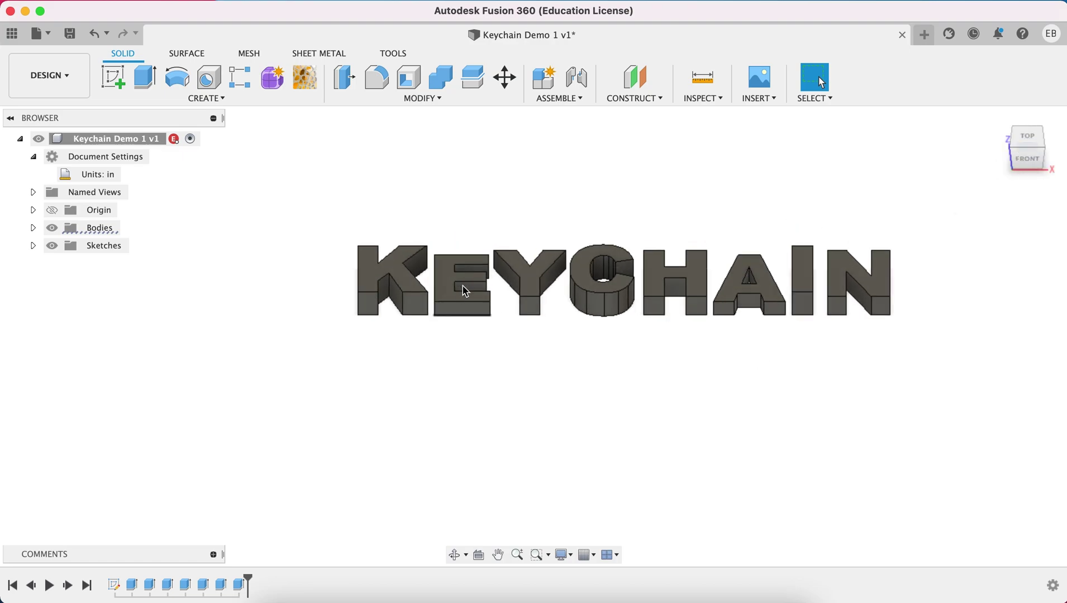
pyautogui.scroll(6, 465, 291)
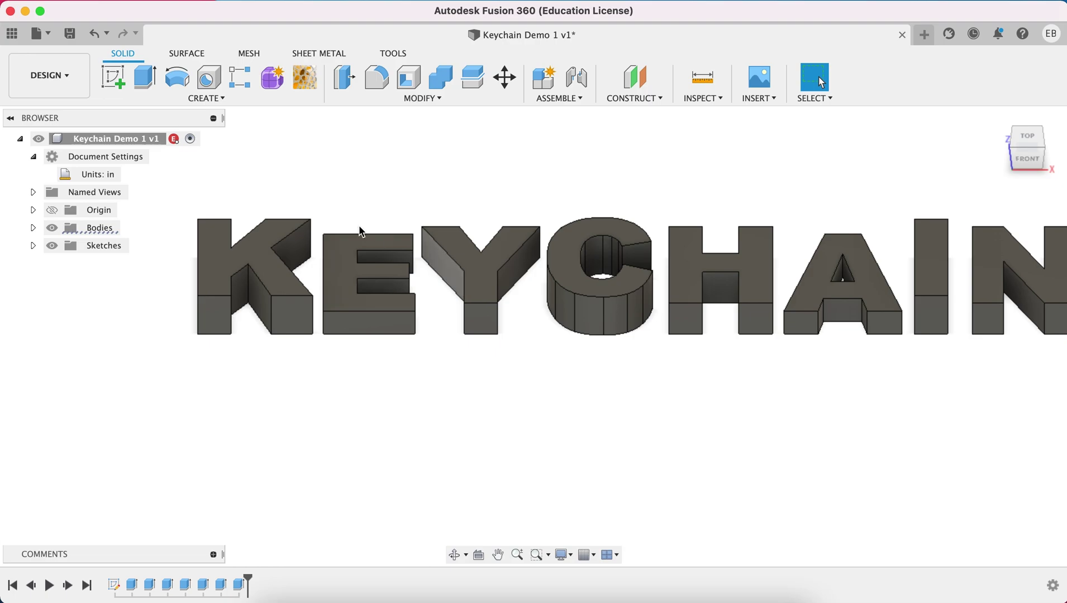
pyautogui.click(372, 100)
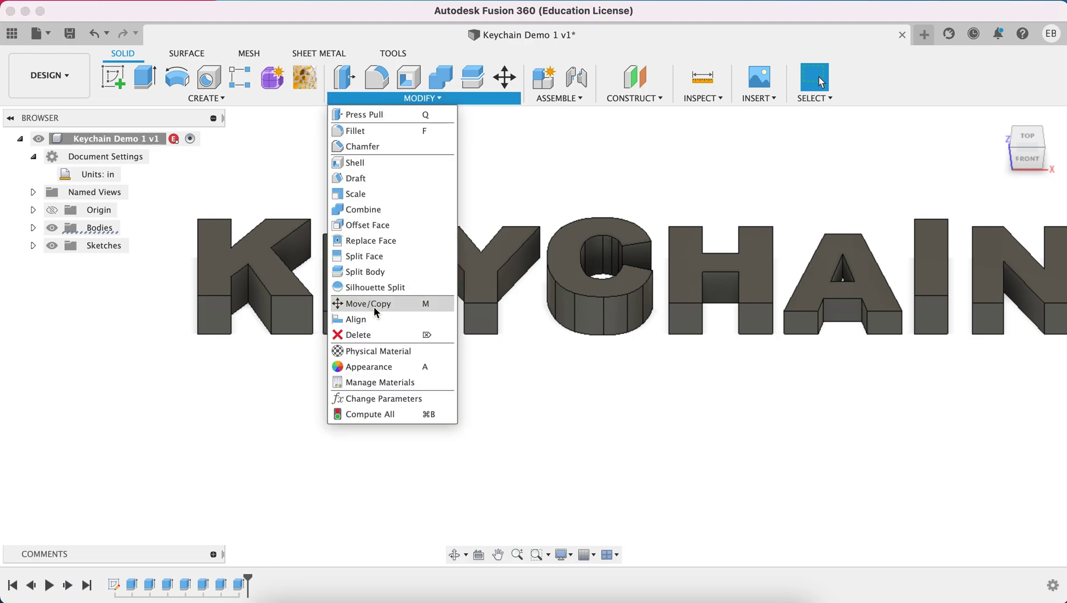
pyautogui.click(427, 311)
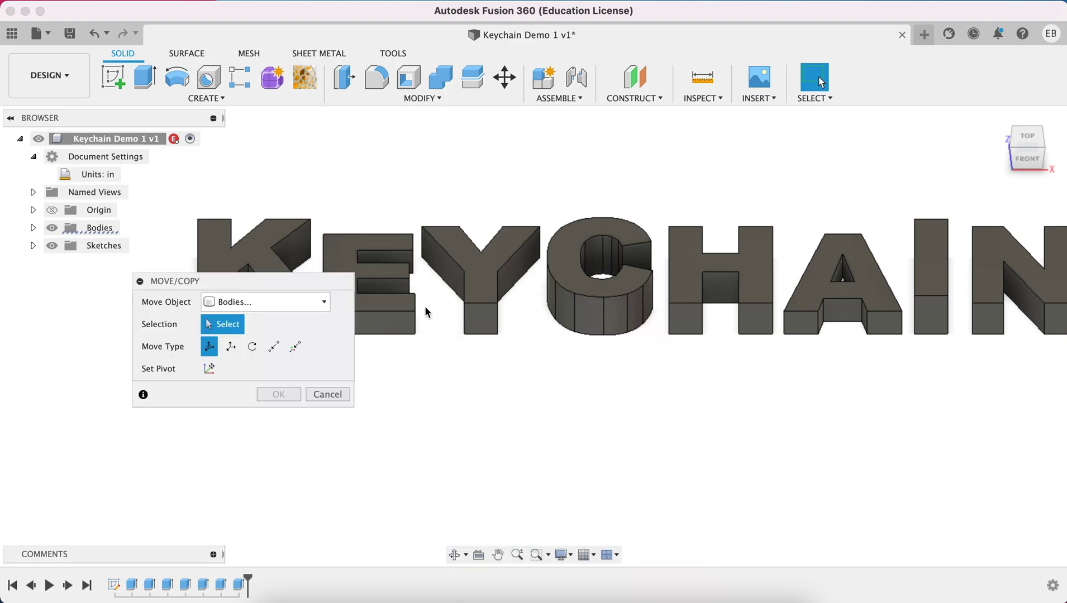
pyautogui.moveTo(303, 285); pyautogui.dragTo(332, 366)
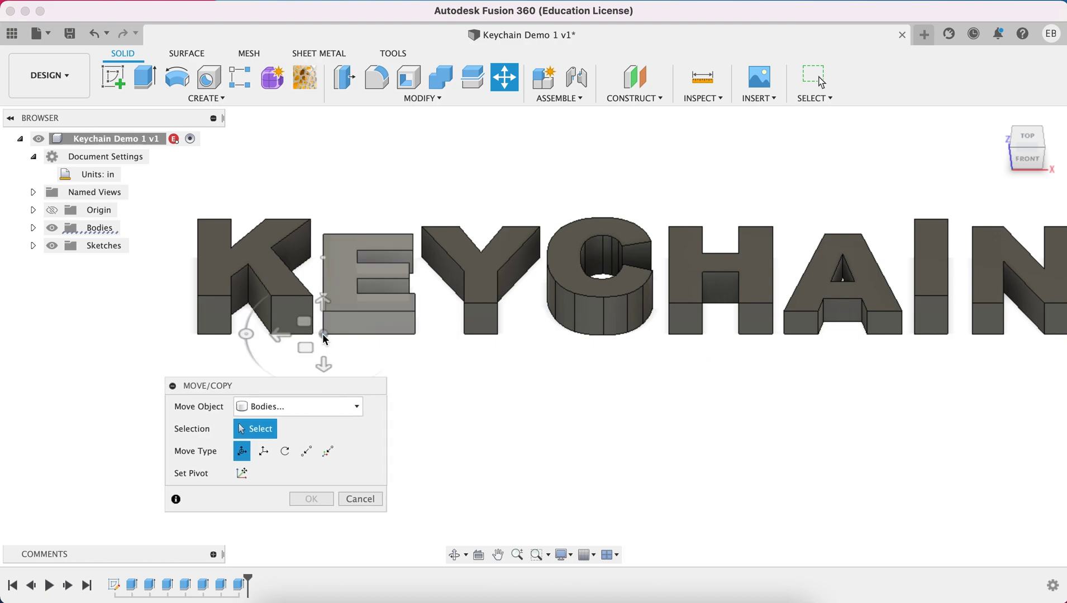
pyautogui.click(259, 264)
pyautogui.click(260, 264)
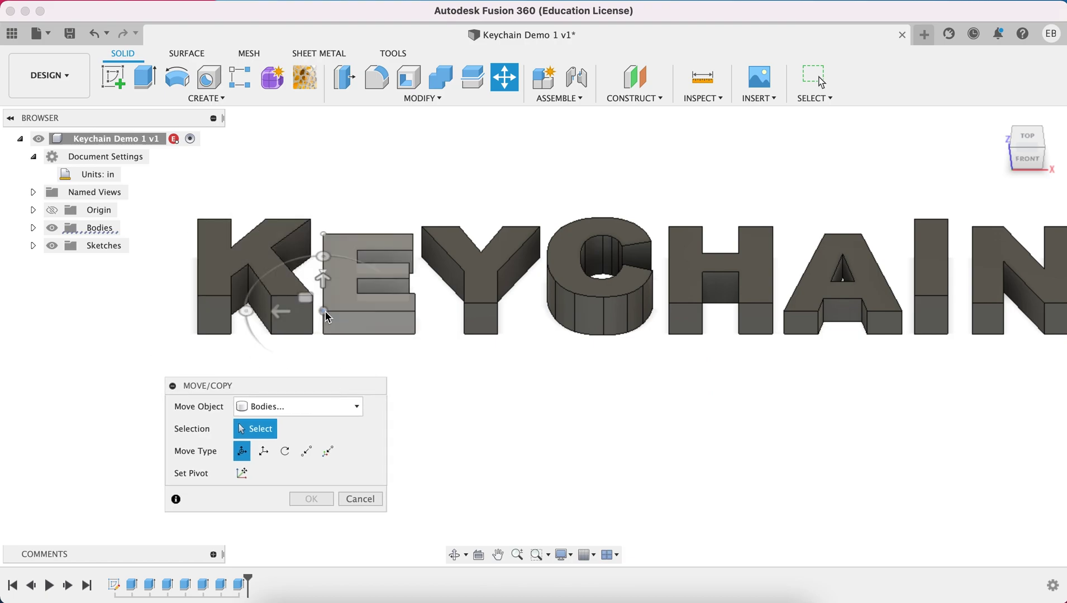
pyautogui.click(328, 315)
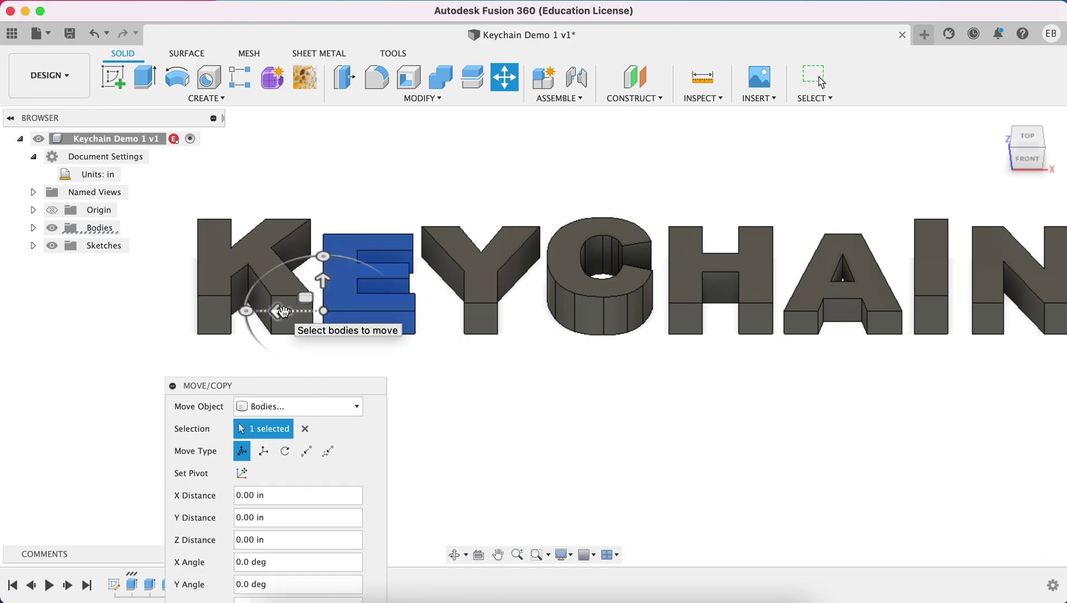
pyautogui.moveTo(306, 298)
pyautogui.mouseDown()
pyautogui.moveTo(307, 244)
pyautogui.moveTo(296, 283)
pyautogui.moveTo(315, 306)
pyautogui.mouseUp()
pyautogui.press('Return')
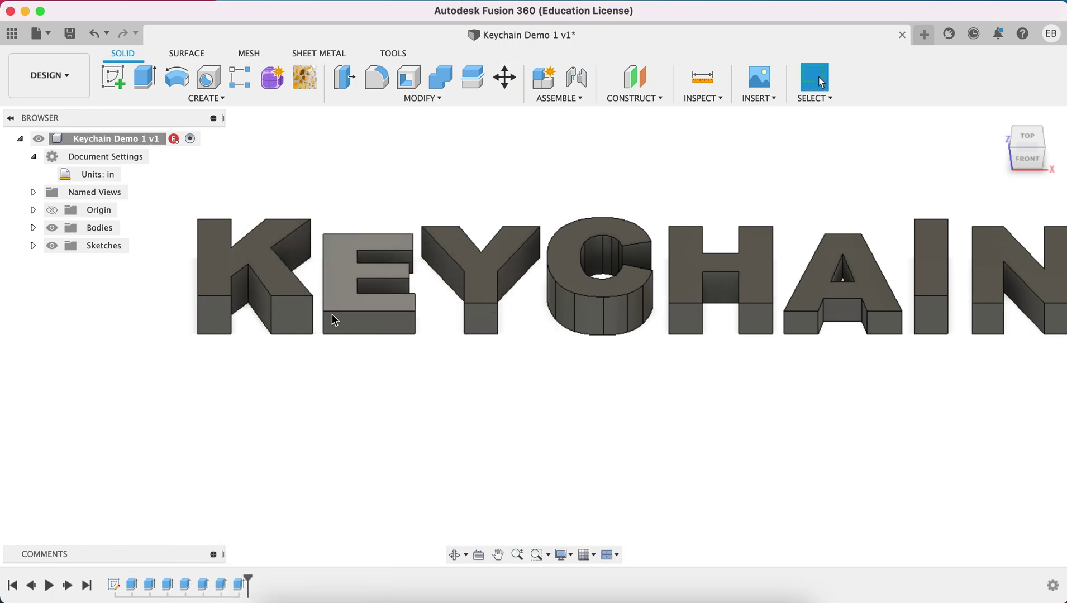
# Move the body of the letter E 0.11 in toward the K so the two letters overlap
pyautogui.press('m')
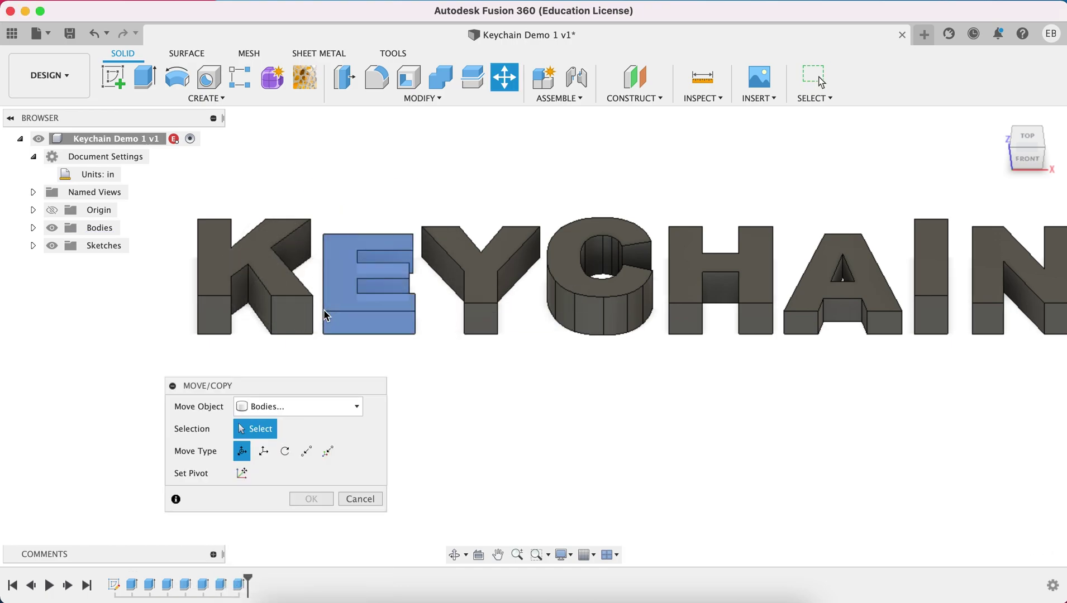
pyautogui.click(327, 317)
pyautogui.moveTo(281, 309); pyautogui.dragTo(266, 317)
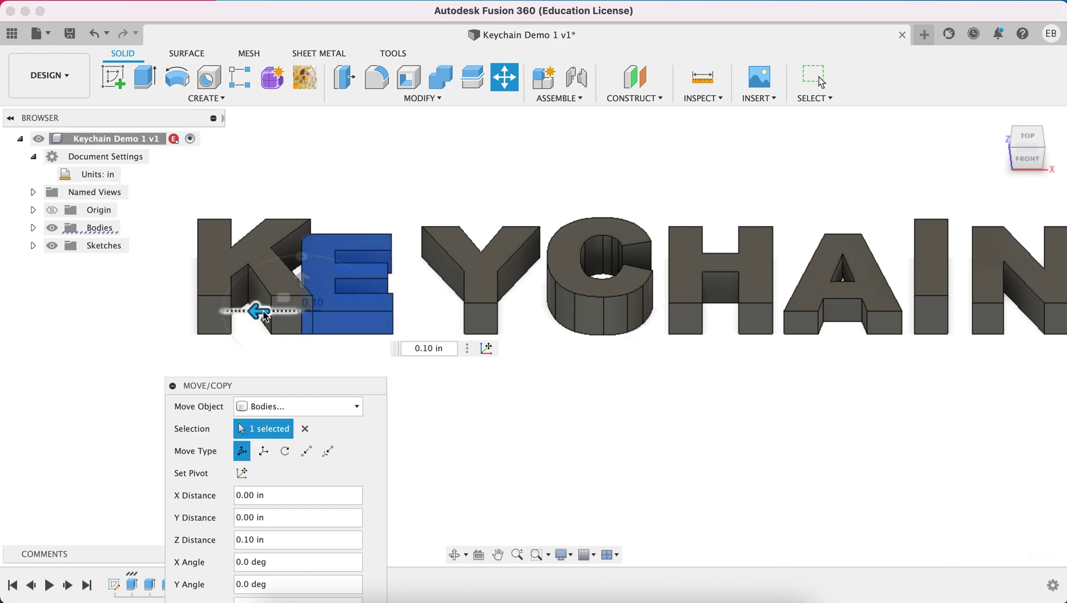
pyautogui.click(1028, 141)
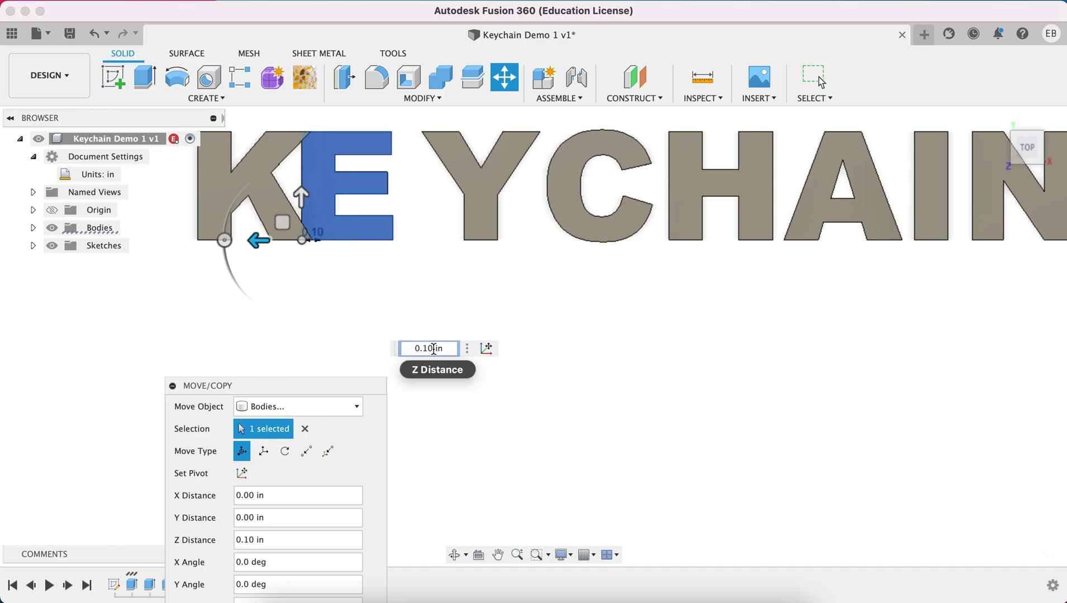
pyautogui.press('Return')
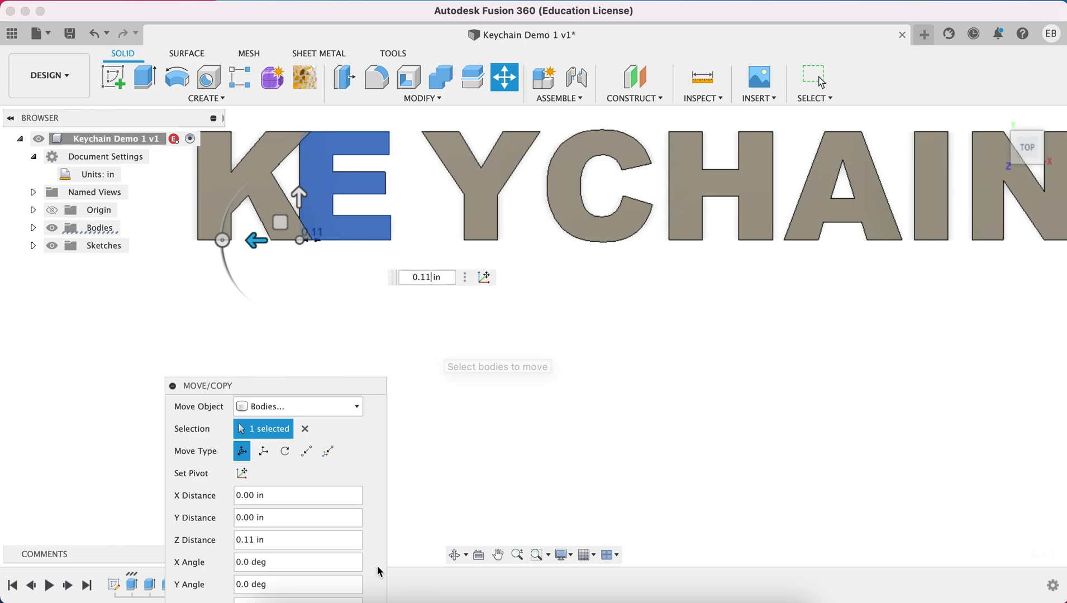
pyautogui.moveTo(287, 390); pyautogui.dragTo(323, 207)
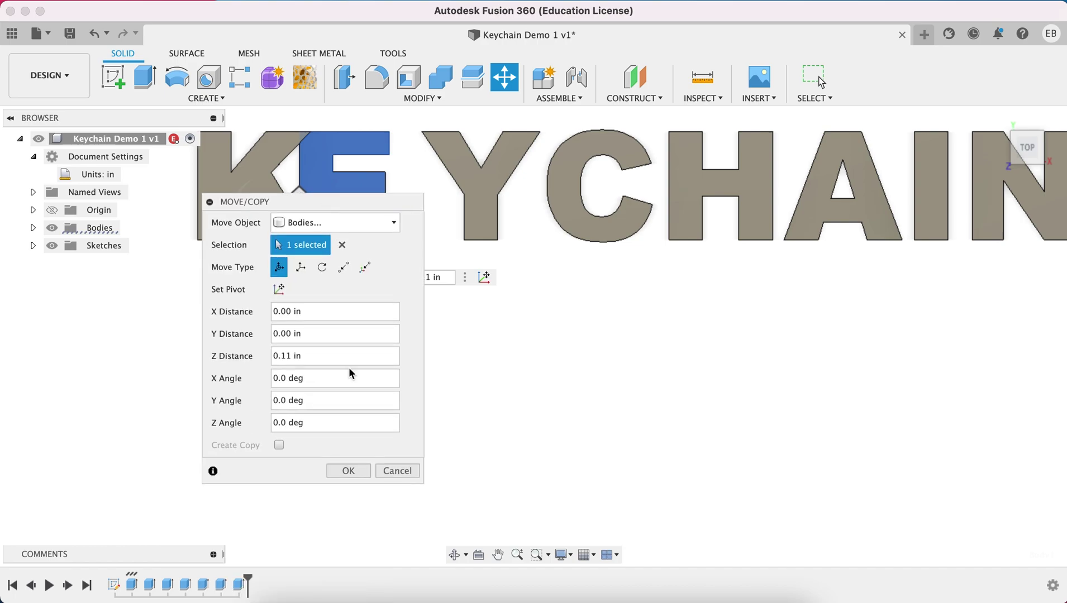
pyautogui.click(348, 470)
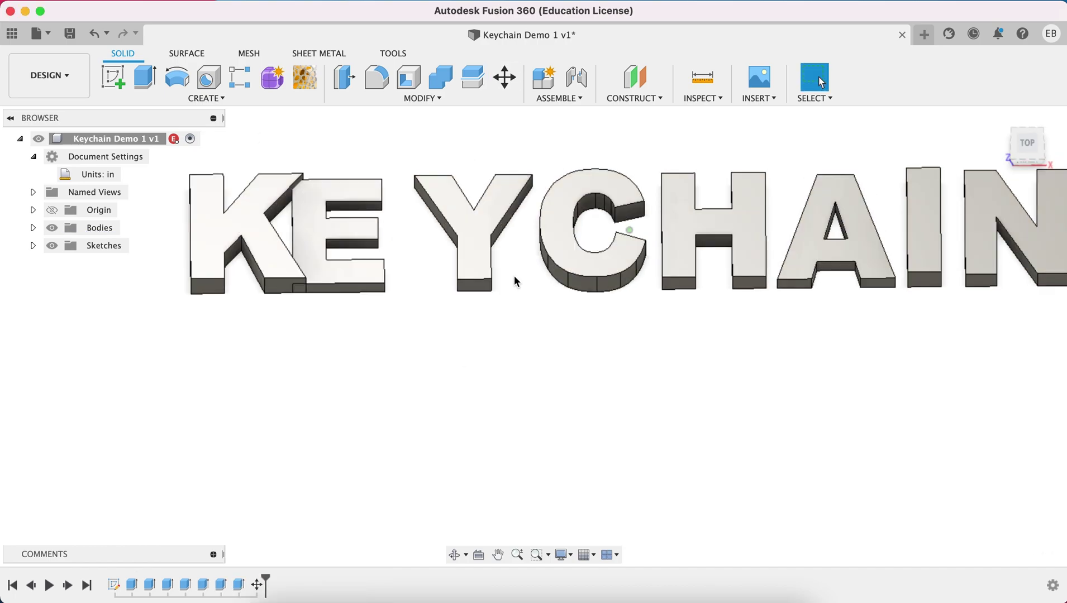
# Move the body of the letter Y 0.30 in toward the E so it overlaps that letter
pyautogui.press('m')
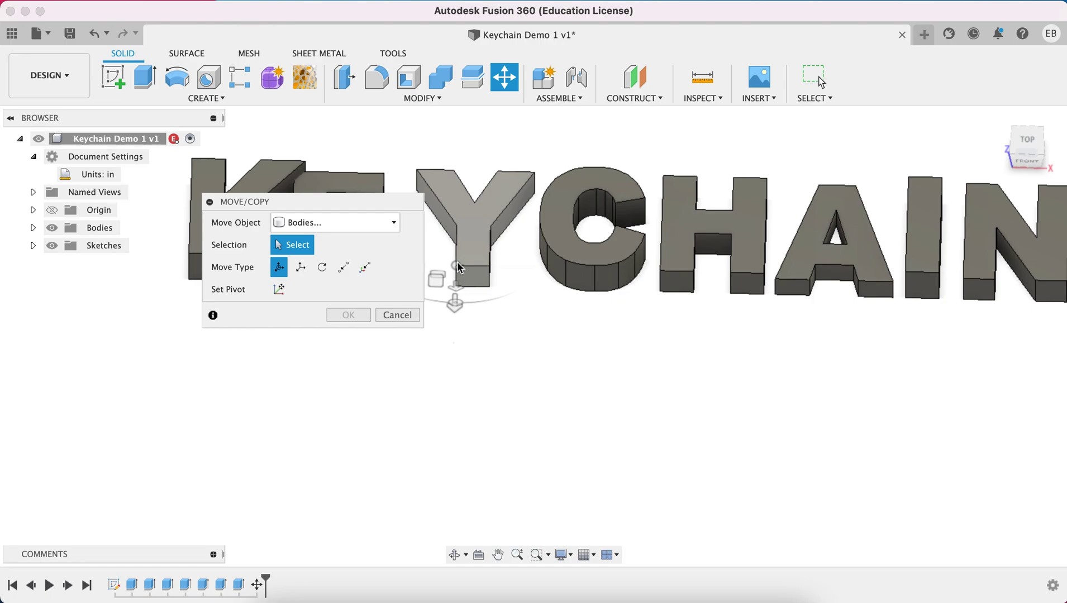
pyautogui.click(461, 269)
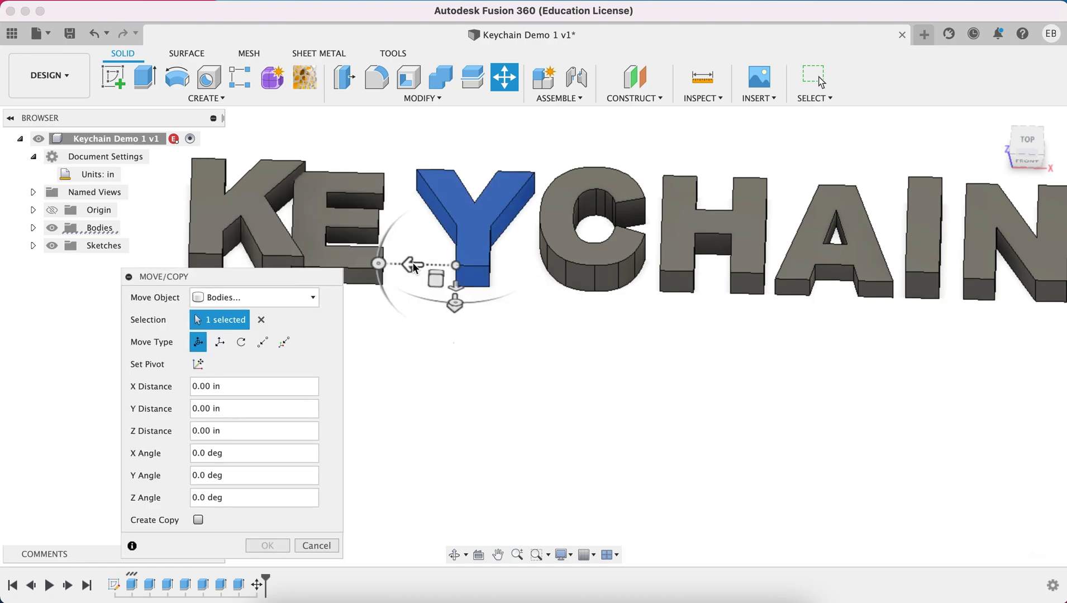
pyautogui.moveTo(413, 264); pyautogui.dragTo(358, 265)
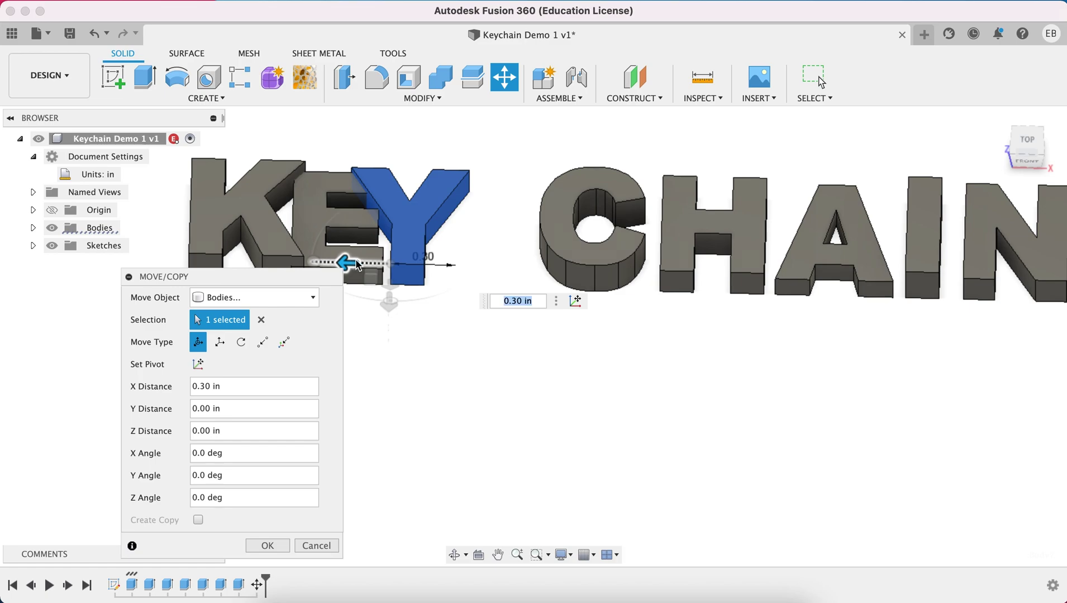
pyautogui.keyDown('shift'); pyautogui.scroll(5, 358, 265); pyautogui.keyUp('shift')
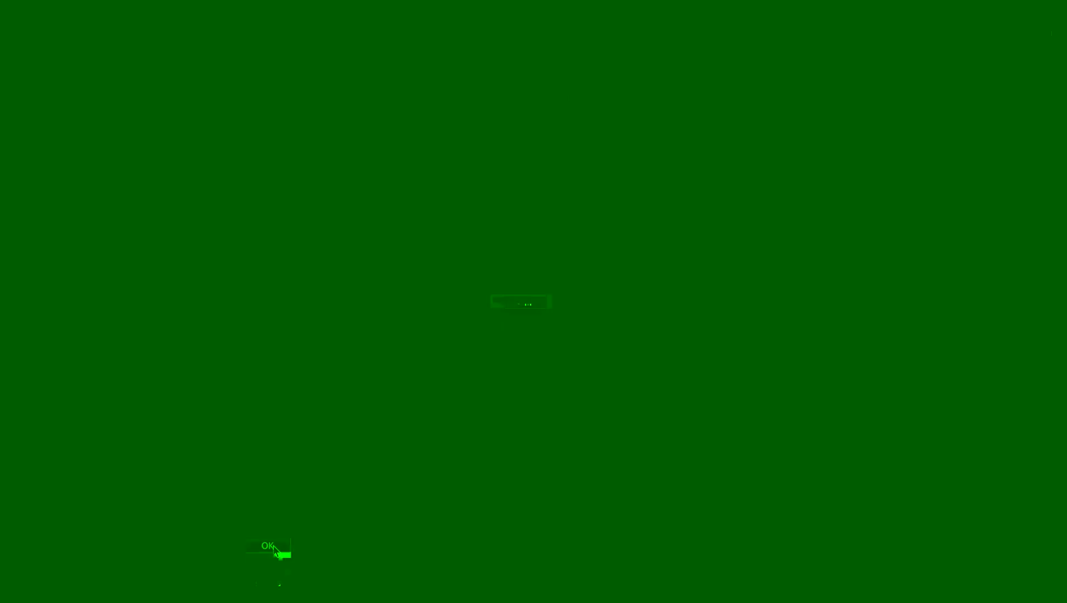
pyautogui.click(272, 546)
# Move the body of the letter C 0.50 in toward the Y so it overlaps that letter
pyautogui.press('m')
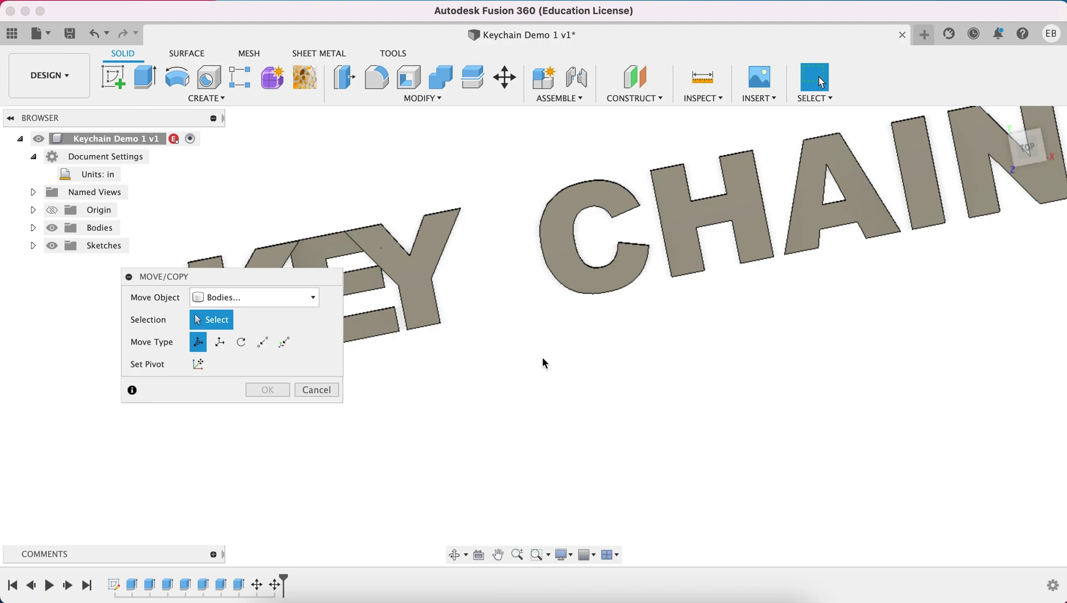
pyautogui.keyDown('shift'); pyautogui.scroll(-5, 546, 363); pyautogui.keyUp('shift')
pyautogui.click(597, 257)
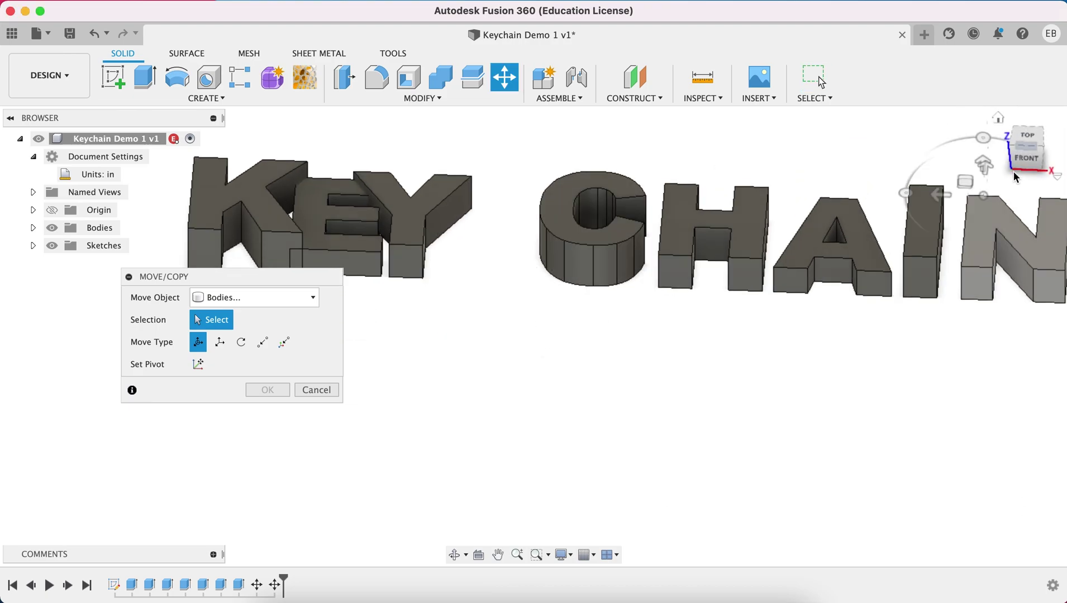
pyautogui.click(1013, 170)
pyautogui.click(583, 257)
pyautogui.moveTo(549, 242); pyautogui.dragTo(435, 243)
pyautogui.keyDown('shift'); pyautogui.scroll(5, 439, 242); pyautogui.keyUp('shift')
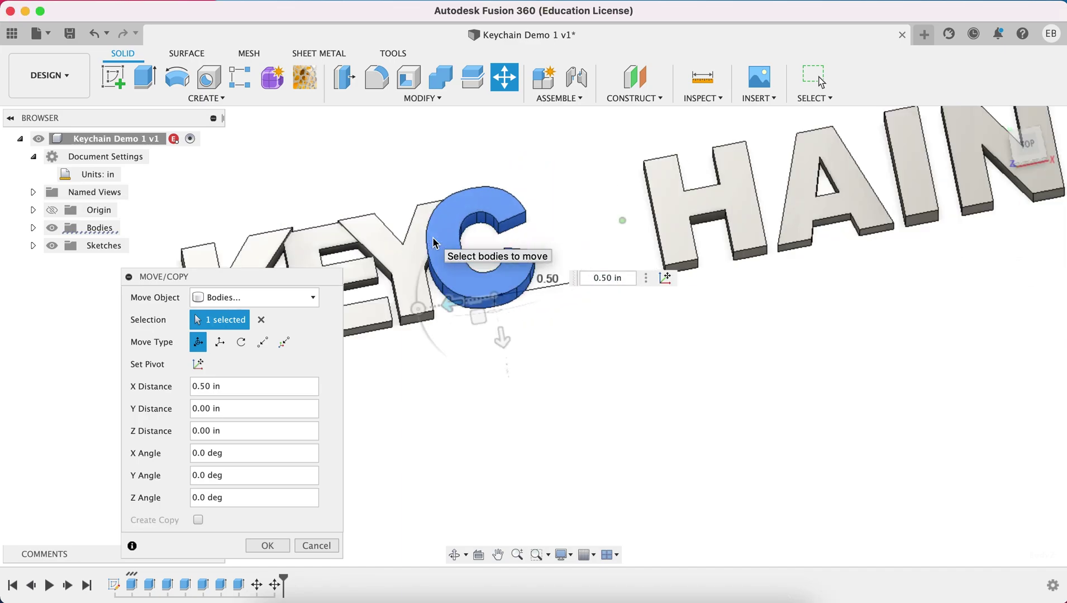
pyautogui.click(278, 543)
# Move the body of the letter H 0.62 in toward the C so it overlaps that letter
pyautogui.press('m')
pyautogui.click(660, 267)
pyautogui.moveTo(623, 268); pyautogui.dragTo(490, 284)
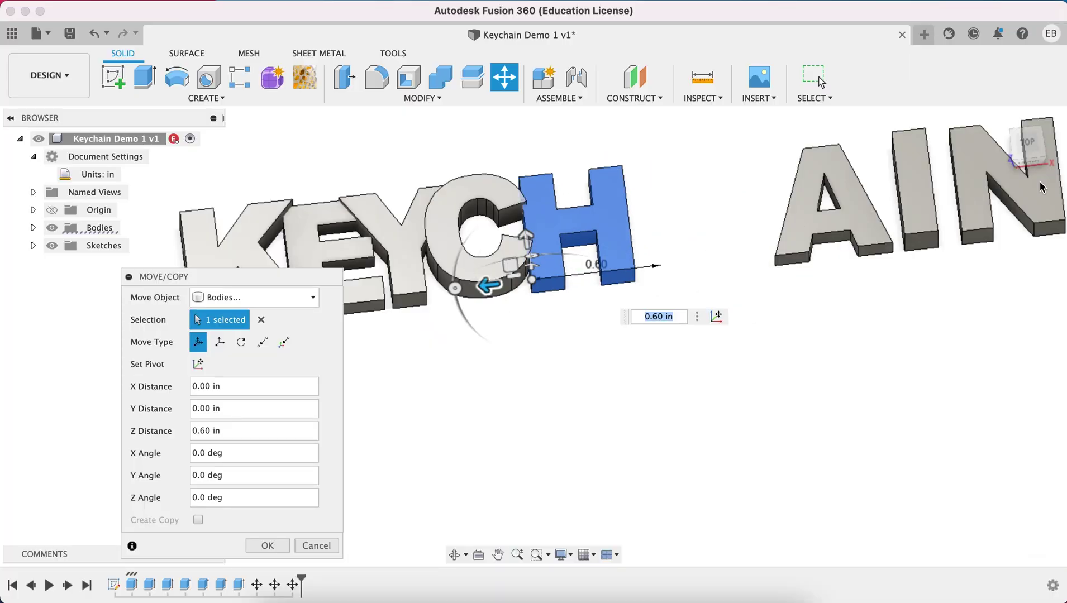
pyautogui.click(1027, 143)
pyautogui.click(664, 316)
pyautogui.press('BackSpace')
pyautogui.write('2')
pyautogui.press('Return')
# Move the body of the letter A along the word until it overlaps the H
pyautogui.keyDown('shift'); pyautogui.moveTo(665, 316); pyautogui.dragTo(904, 305, button='middle'); pyautogui.keyUp('shift')
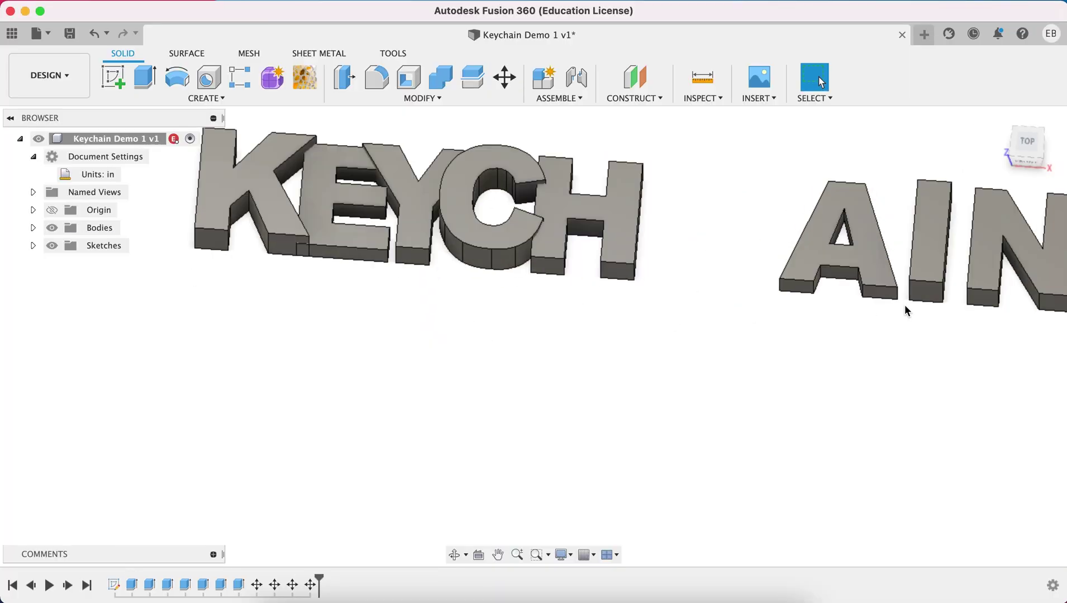
pyautogui.press('m')
pyautogui.click(894, 296)
pyautogui.moveTo(707, 278); pyautogui.dragTo(562, 275)
pyautogui.press('Return')
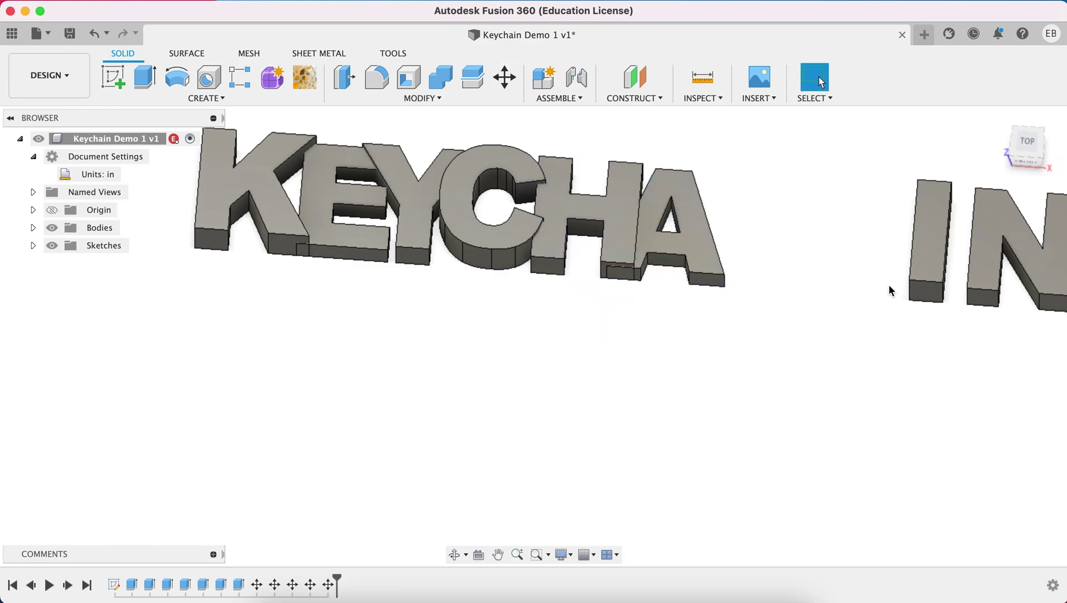
# Move the body of the letter I 0.93 in toward the A so it overlaps that letter
pyautogui.press('m')
pyautogui.click(916, 282)
pyautogui.moveTo(871, 271); pyautogui.dragTo(673, 268)
pyautogui.scroll(4, 665, 256)
pyautogui.moveTo(665, 256); pyautogui.dragTo(703, 305, button='middle')
pyautogui.click(210, 386)
pyautogui.press('BackSpace')
pyautogui.write('2')
pyautogui.press('BackSpace')
pyautogui.write('3')
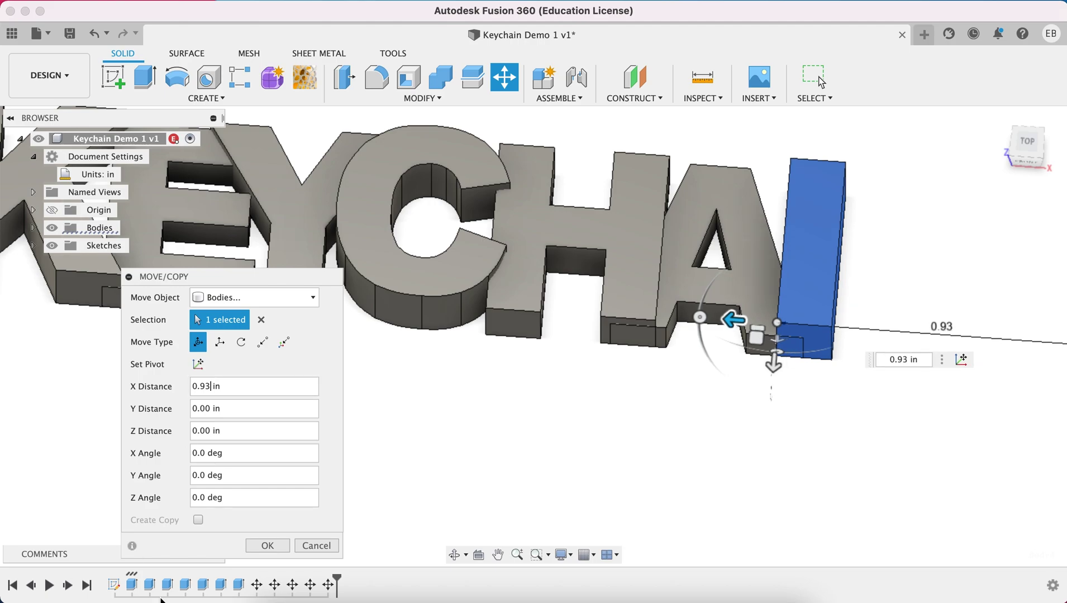
pyautogui.press('Return')
# Move the body of the letter N along the word until it overlaps the I
pyautogui.keyDown('shift'); pyautogui.moveTo(497, 397); pyautogui.dragTo(511, 464, button='middle'); pyautogui.keyUp('shift')
pyautogui.scroll(-4, 511, 465)
pyautogui.keyDown('shift'); pyautogui.moveTo(741, 458); pyautogui.dragTo(737, 391, button='middle'); pyautogui.keyUp('shift')
pyautogui.press('m')
pyautogui.click(950, 313)
pyautogui.moveTo(838, 329); pyautogui.dragTo(654, 331)
pyautogui.click(280, 546)
# Combine all eight letter bodies into one with Join, using the C as target and the other seven letters as tools
pyautogui.keyDown('shift'); pyautogui.moveTo(509, 441); pyautogui.dragTo(614, 212, button='middle'); pyautogui.keyUp('shift')
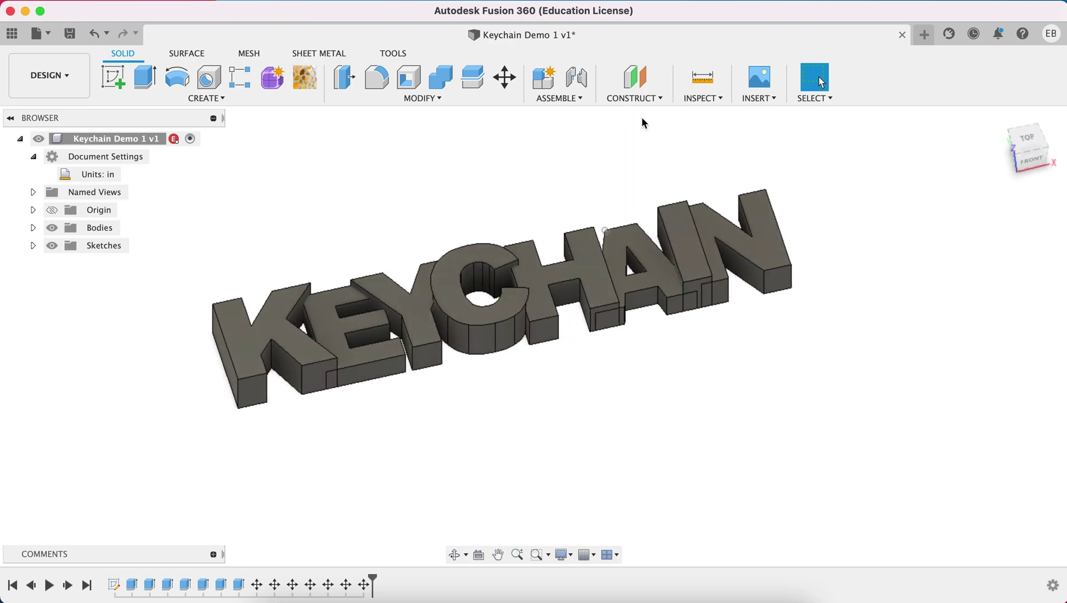
pyautogui.click(441, 77)
pyautogui.click(477, 324)
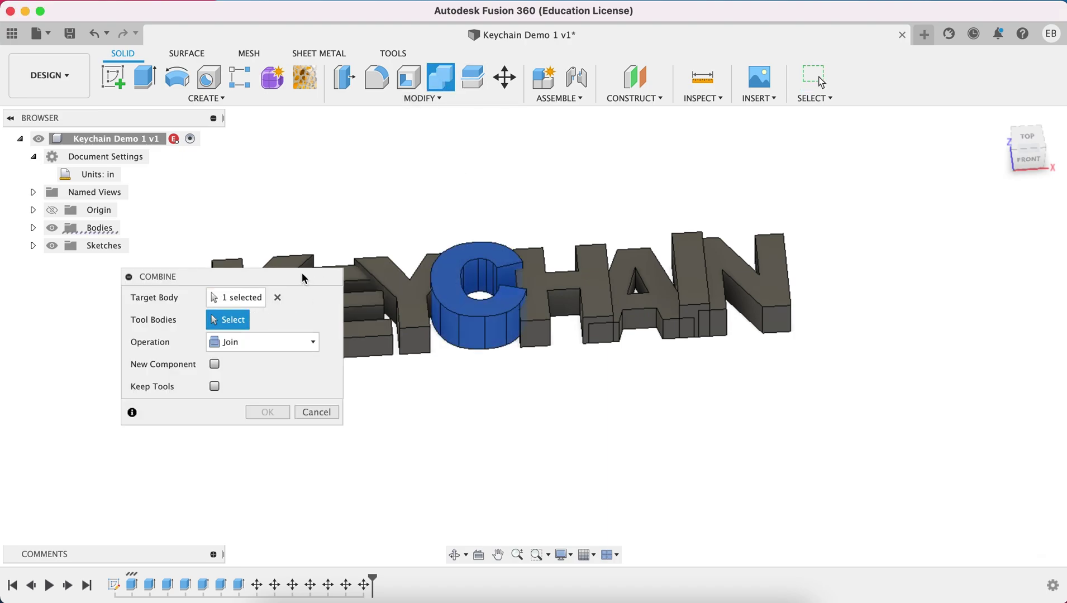
pyautogui.moveTo(305, 278); pyautogui.dragTo(253, 398)
pyautogui.click(420, 296)
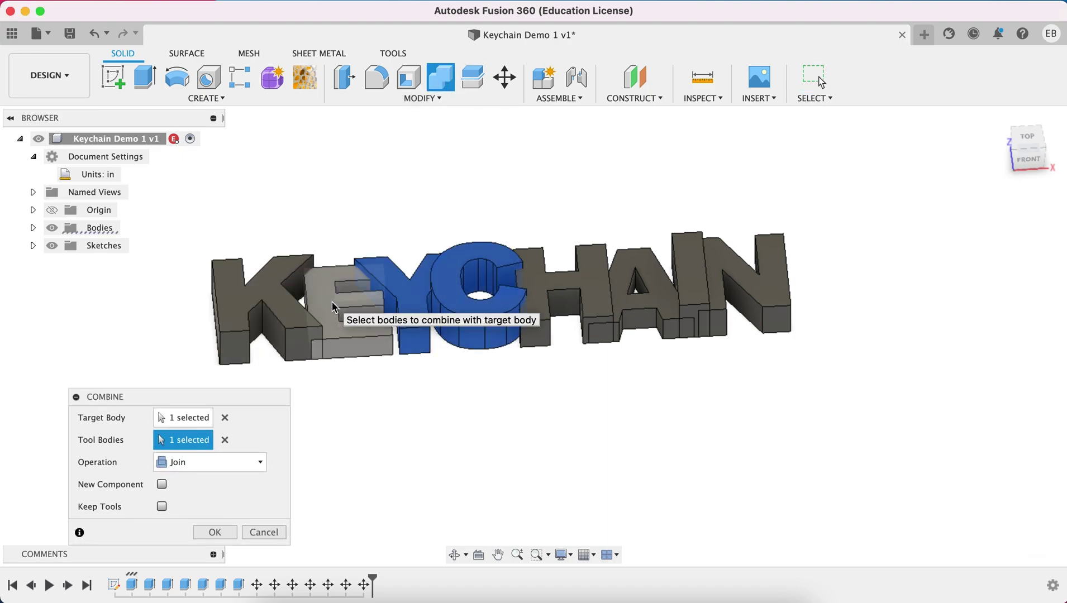
pyautogui.click(335, 307)
pyautogui.click(289, 316)
pyautogui.click(552, 296)
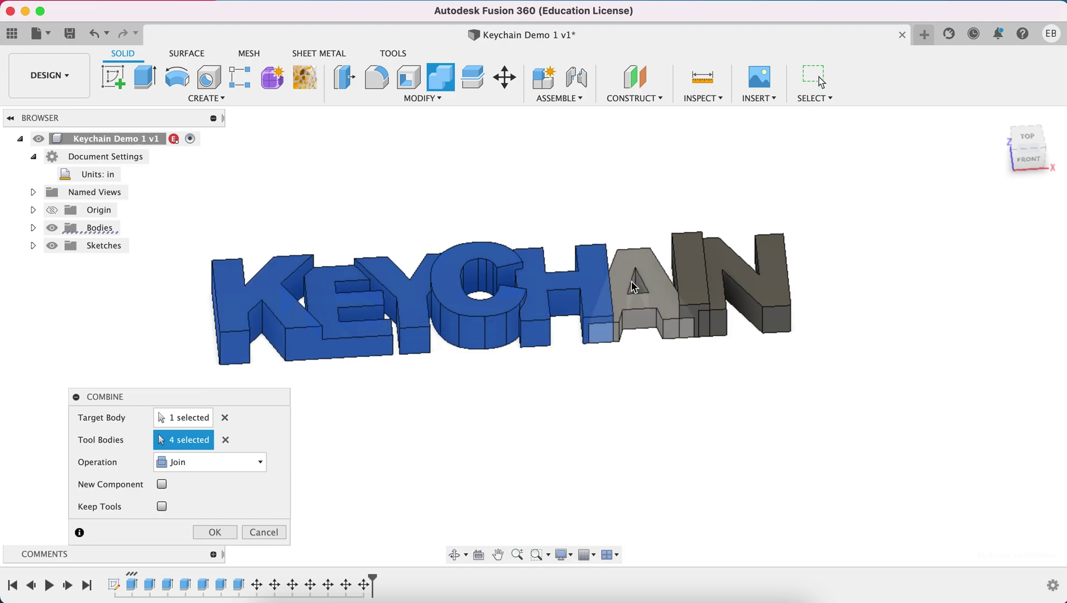
pyautogui.click(637, 288)
pyautogui.click(691, 274)
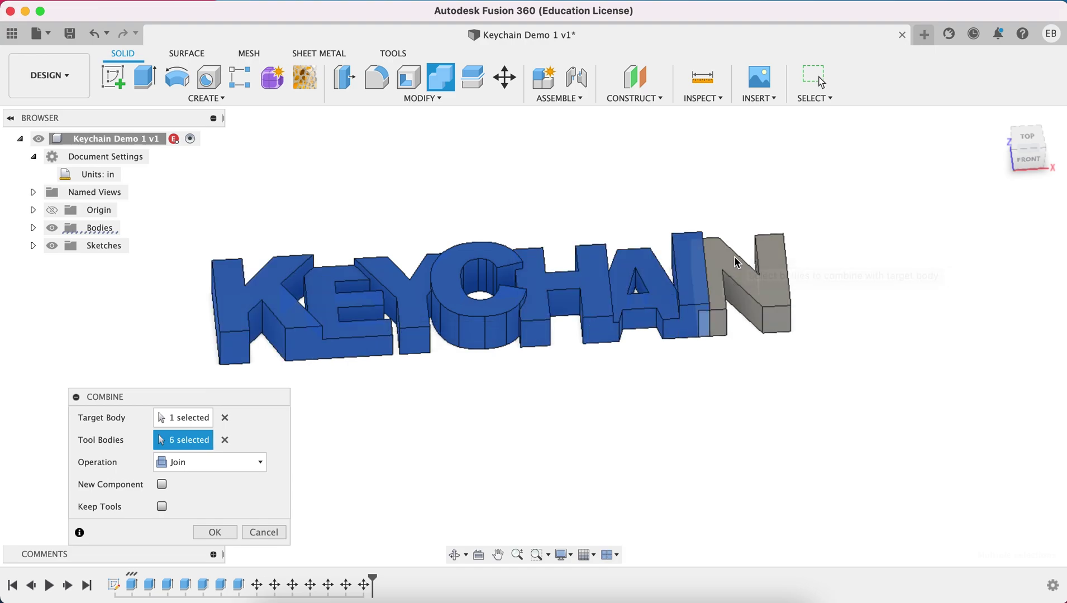
pyautogui.click(737, 263)
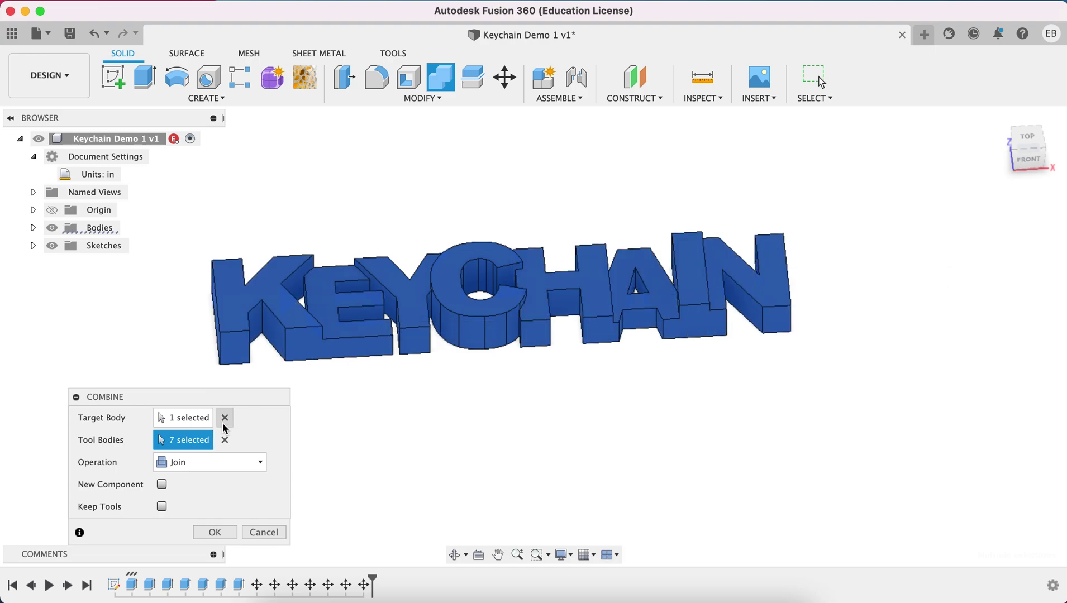
pyautogui.click(223, 528)
# Expand the bodies list, and undo and redo the combine to compare the bodies before and after it
pyautogui.click(33, 228)
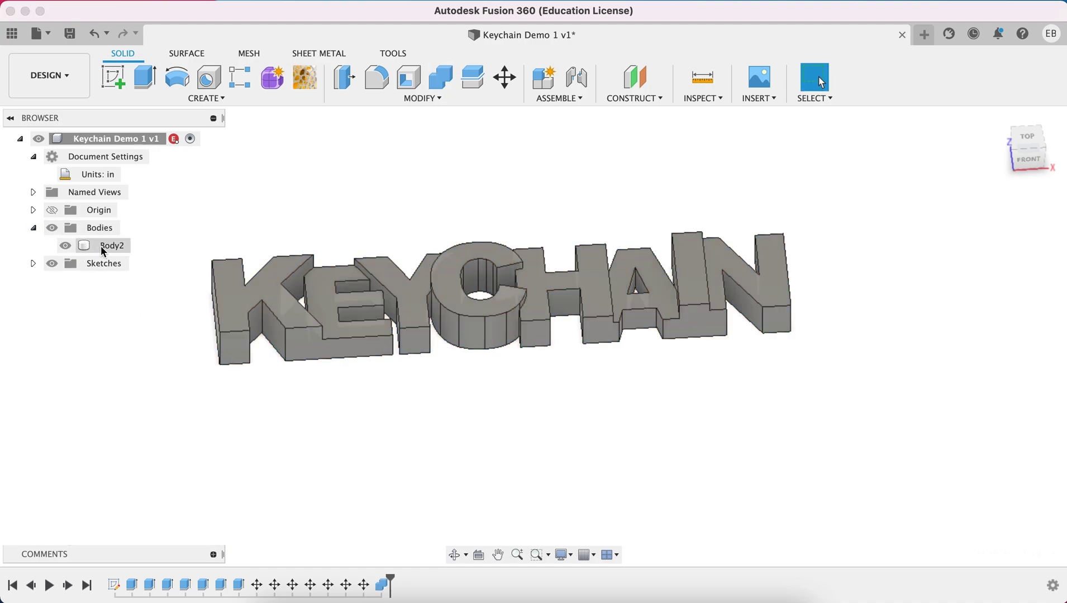
pyautogui.press('super+z')
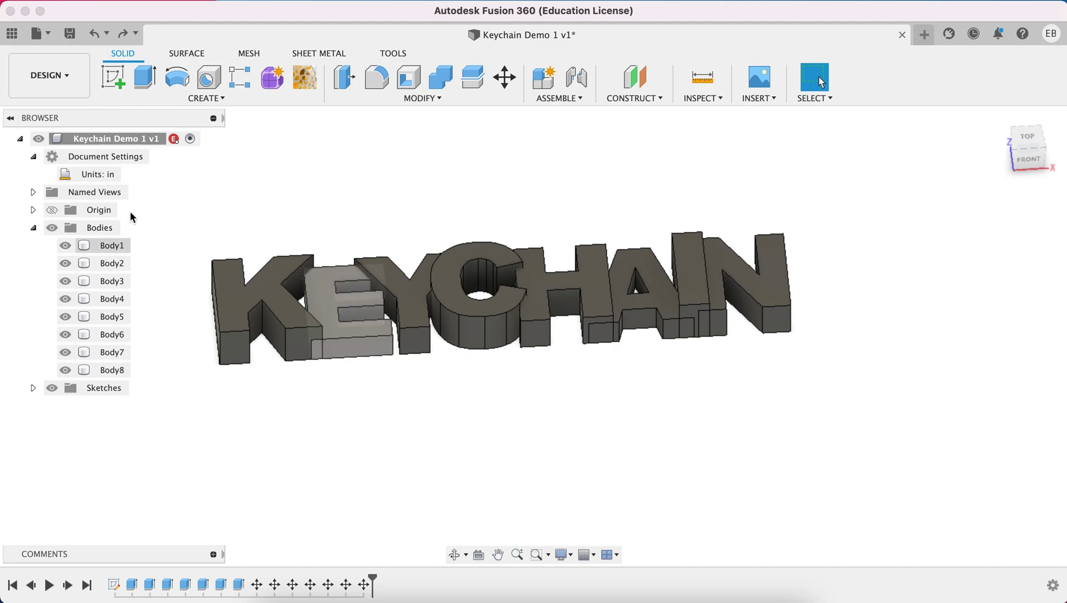
pyautogui.click(125, 32)
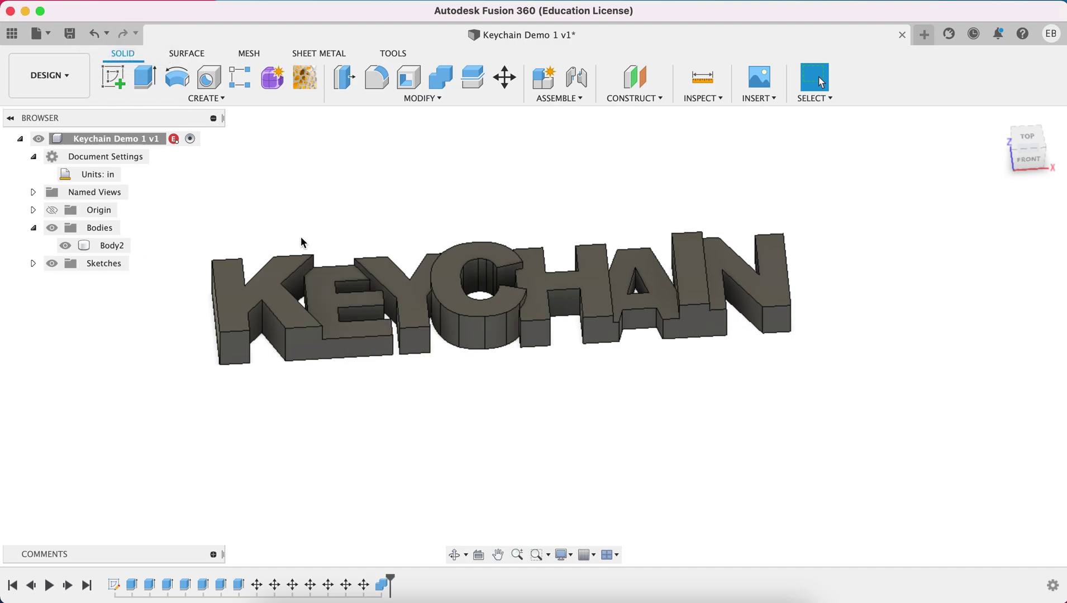
# Examine the joined keychain body from the front, back and ends, including close up where the letters overlap
pyautogui.keyDown('shift'); pyautogui.hscroll(5, 502, 407); pyautogui.keyUp('shift')
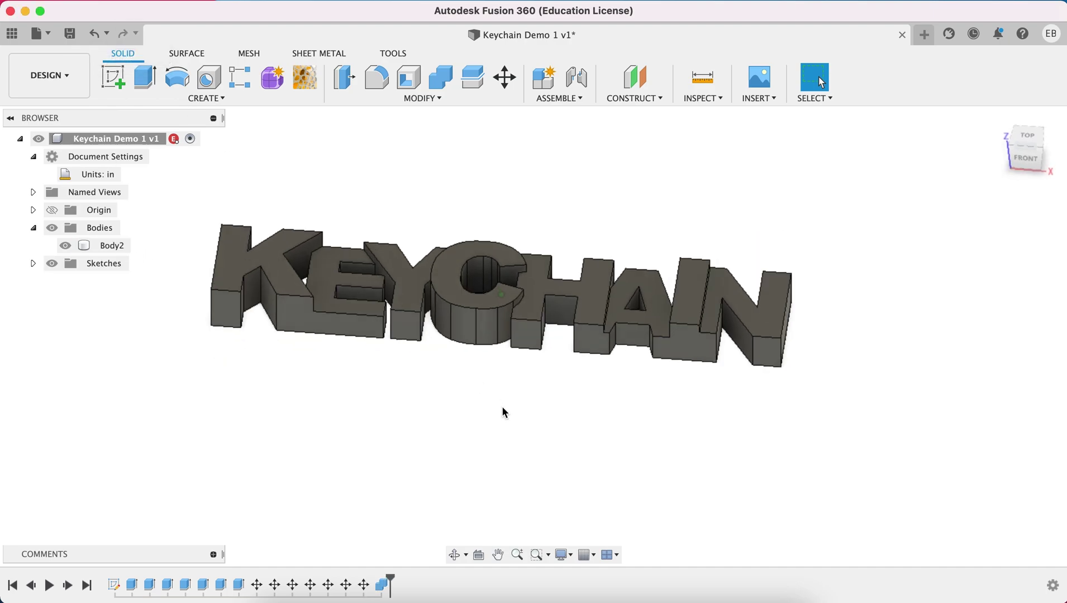
pyautogui.keyDown('shift'); pyautogui.hscroll(10, 502, 407); pyautogui.keyUp('shift')
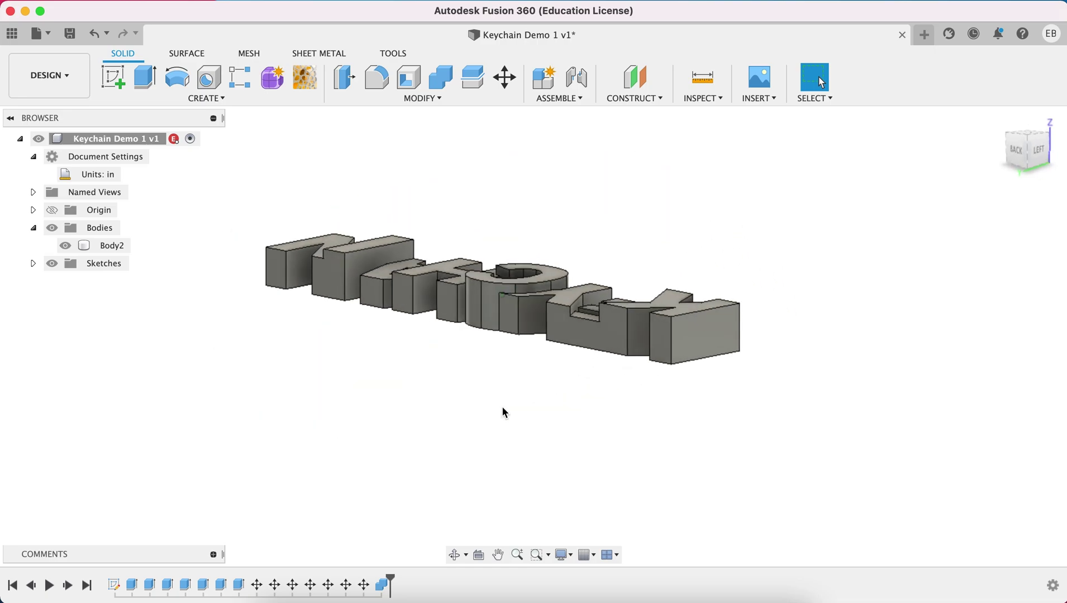
pyautogui.scroll(5, 457, 288)
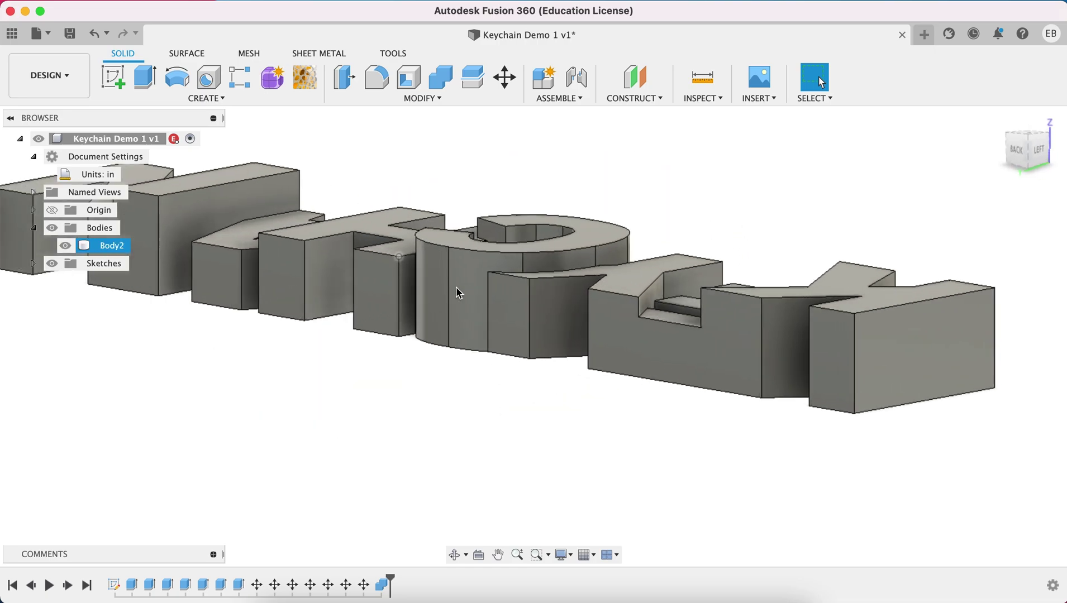
pyautogui.keyDown('shift'); pyautogui.scroll(10, 486, 275); pyautogui.keyUp('shift')
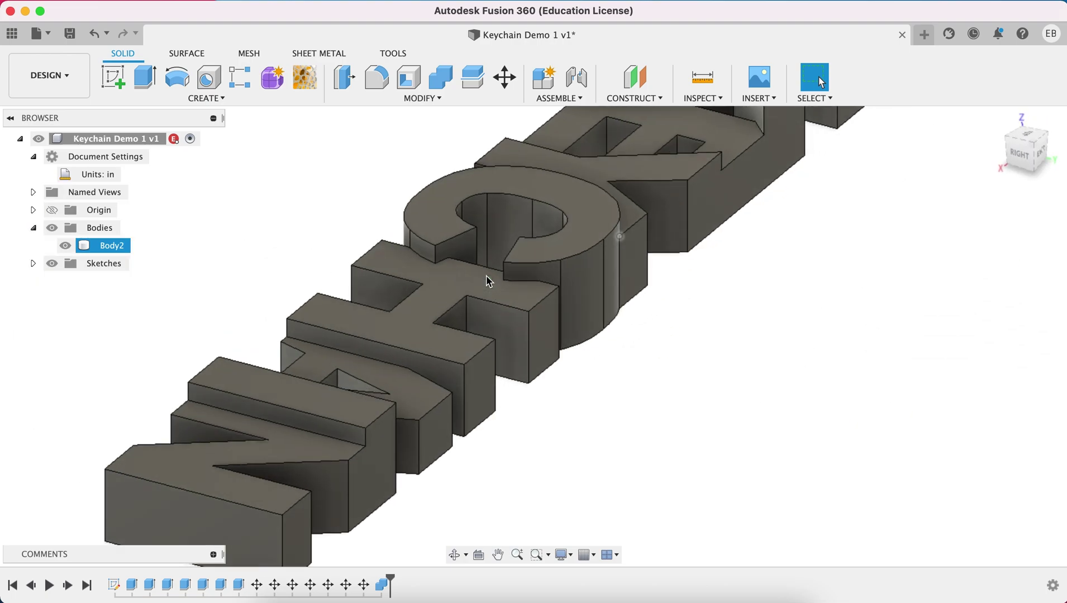
pyautogui.scroll(3, 639, 225)
pyautogui.scroll(3, 642, 229)
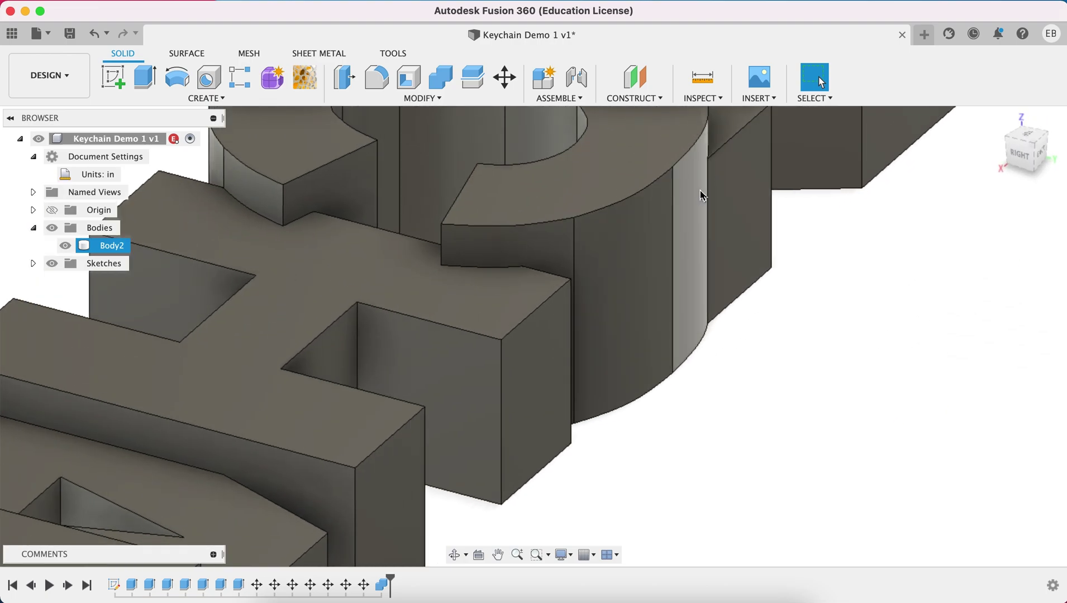
pyautogui.scroll(-5, 653, 258)
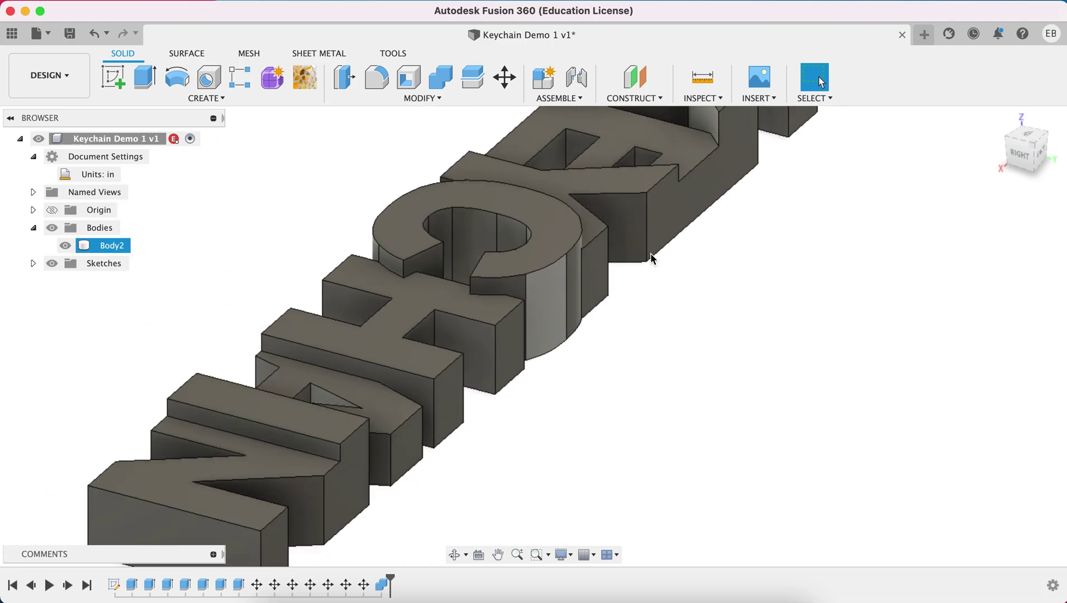
pyautogui.keyDown('shift'); pyautogui.hscroll(5, 653, 258); pyautogui.keyUp('shift')
pyautogui.keyDown('shift'); pyautogui.hscroll(10, 651, 256); pyautogui.keyUp('shift')
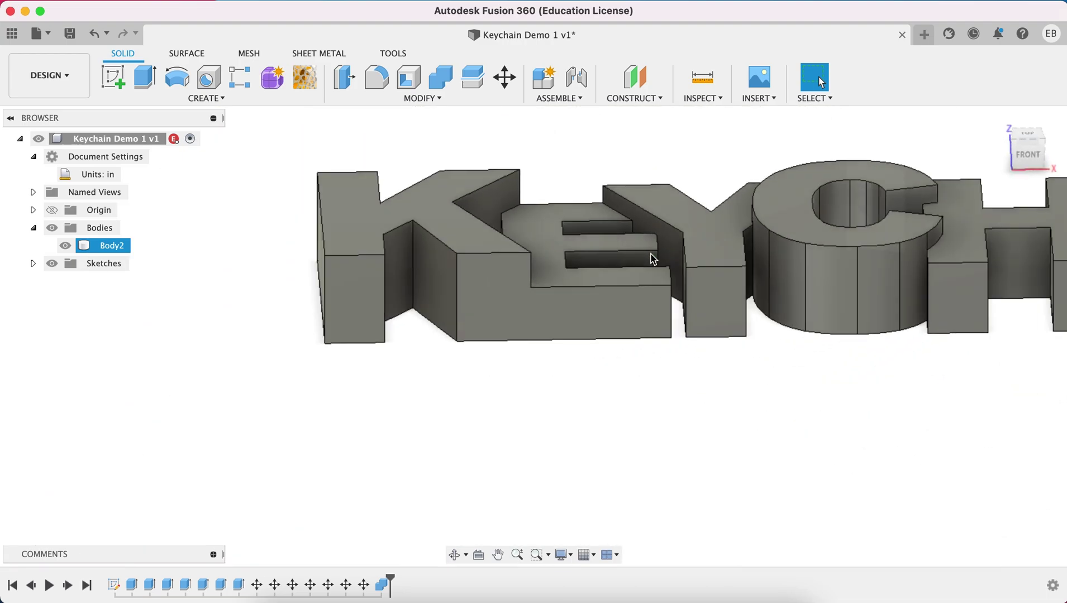
pyautogui.scroll(-3, 624, 259)
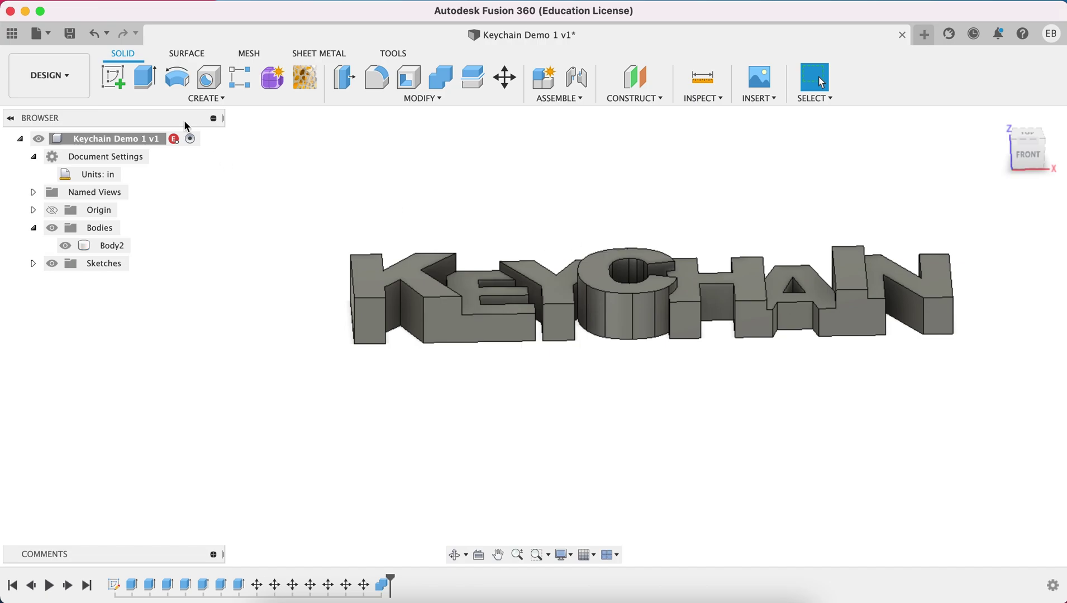
# On the underside of the word, sketch two concentric circles beside the K with diameters of 0.125 in and 0.3 in
pyautogui.click(113, 77)
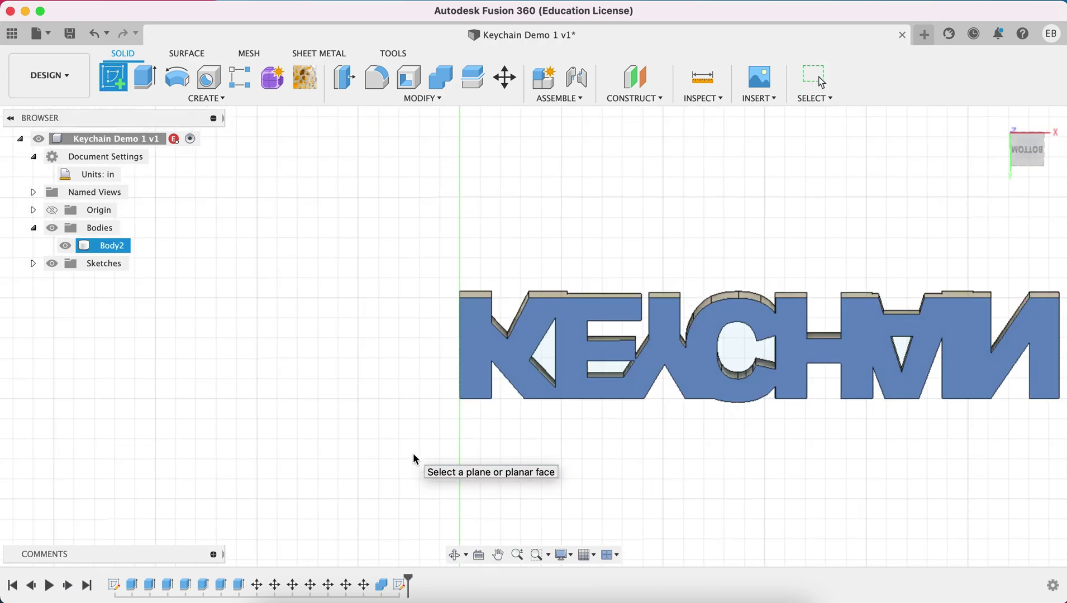
pyautogui.click(414, 455)
pyautogui.press('c')
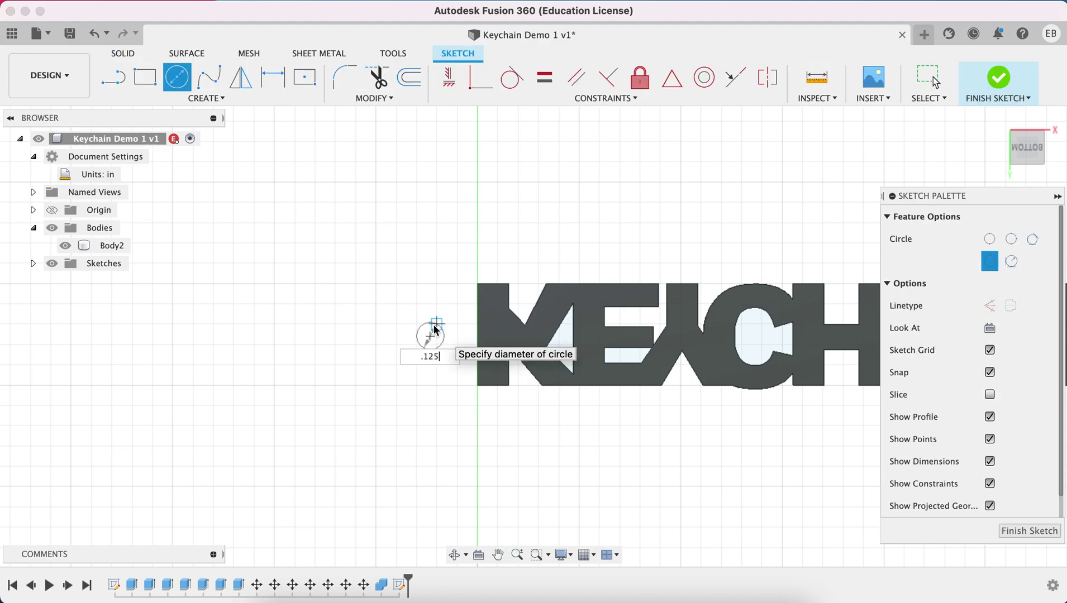
pyautogui.press('Return')
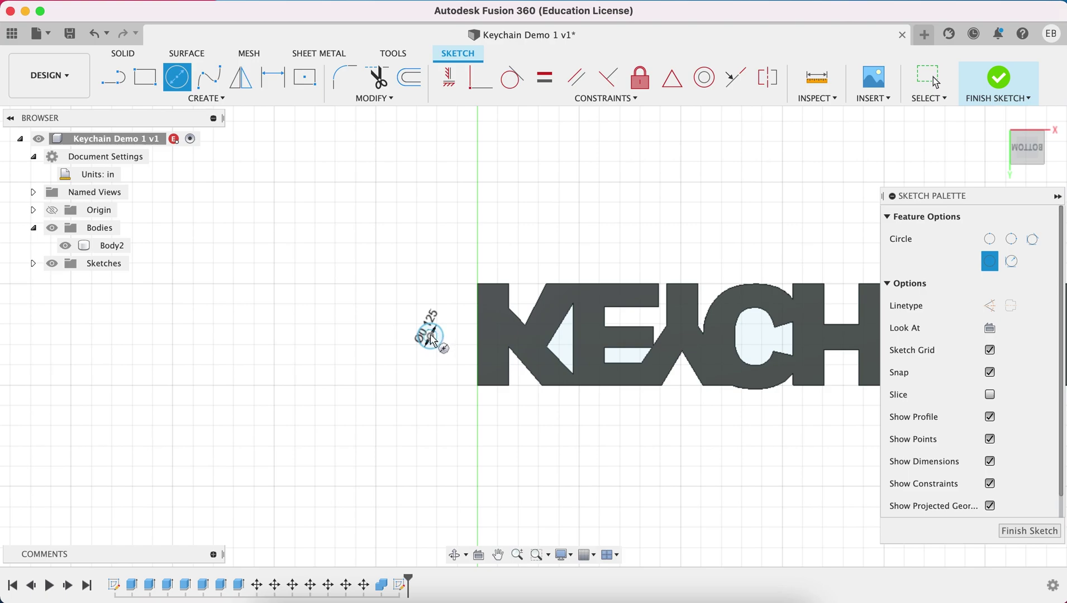
pyautogui.click(431, 335)
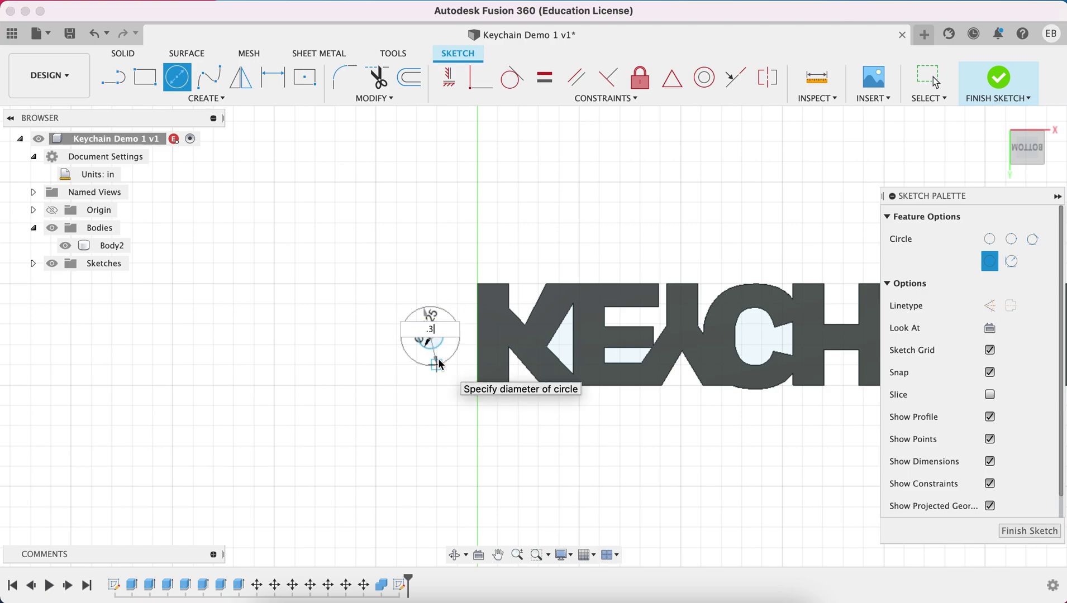
pyautogui.press('Return')
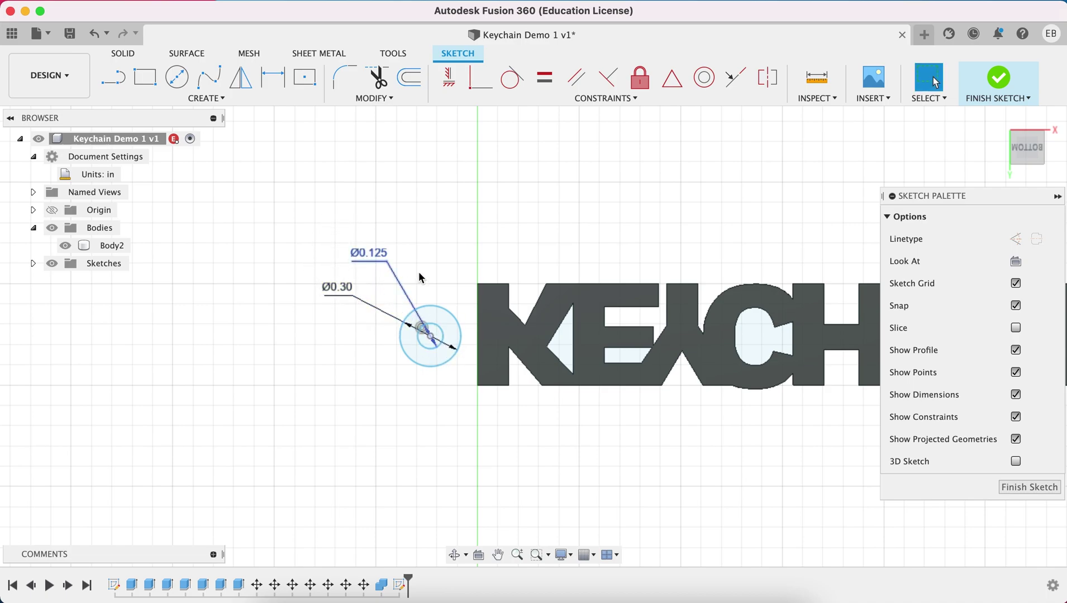
# Make the 0.125 in circle tangent to the K's outer straight edge and slide both circles along it beyond the letter's corner
pyautogui.click(509, 88)
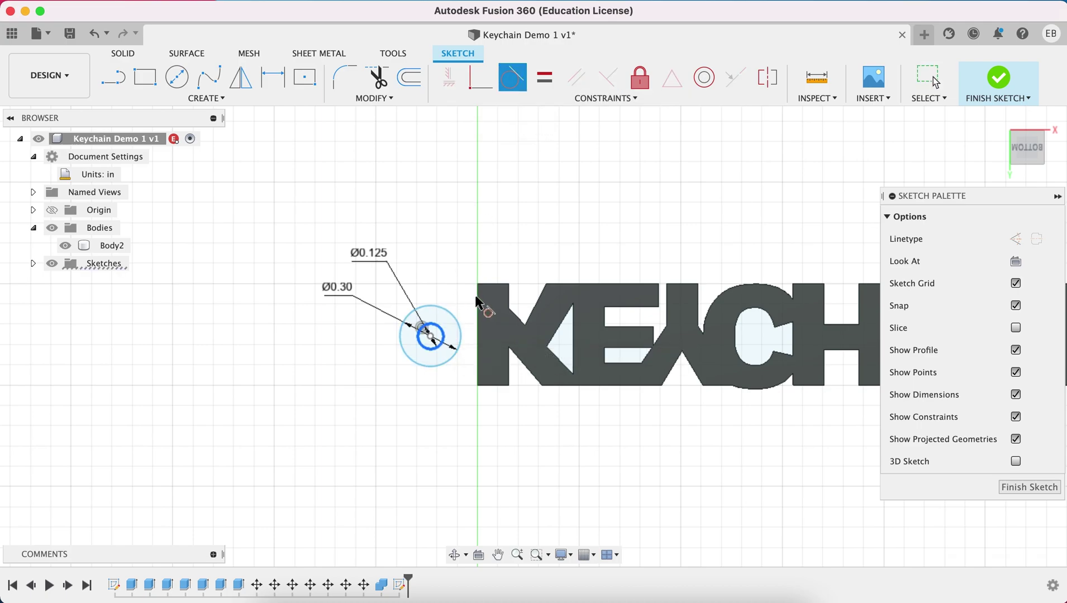
pyautogui.click(478, 313)
pyautogui.press('Escape')
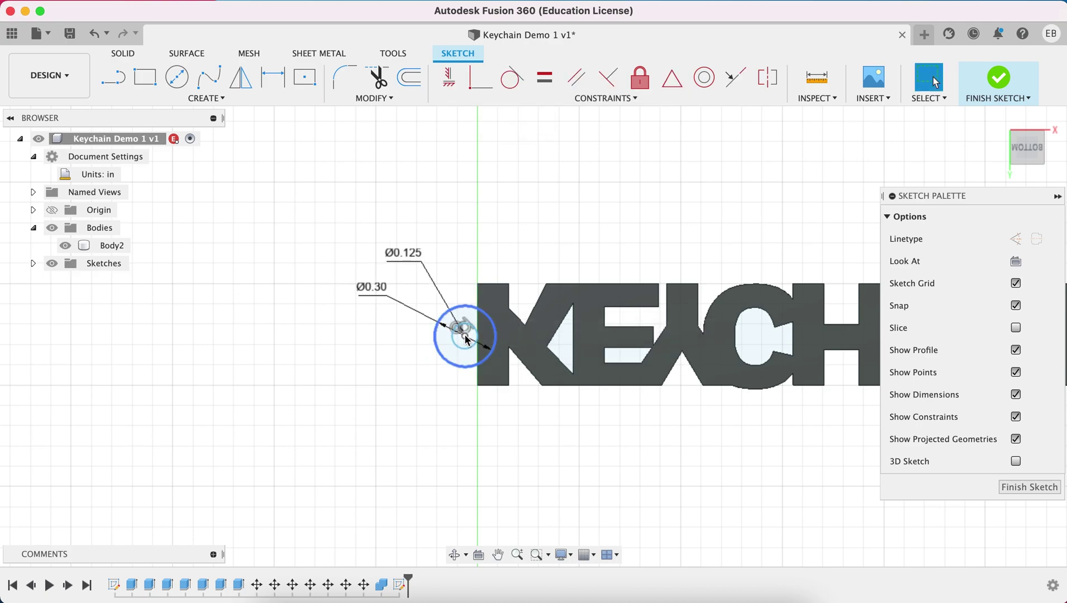
pyautogui.moveTo(466, 302); pyautogui.dragTo(456, 240)
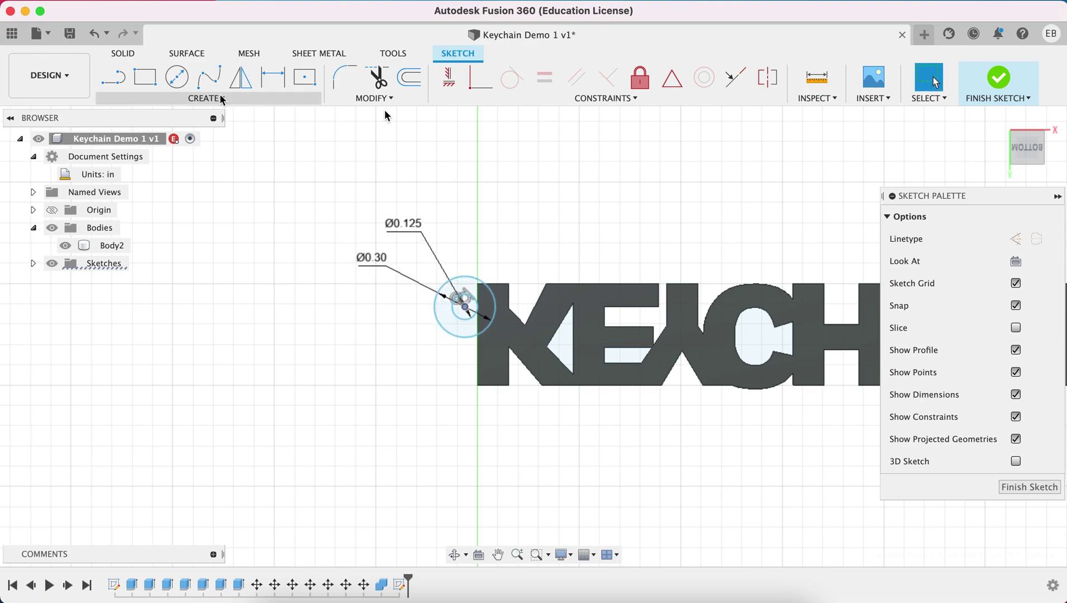
pyautogui.click(112, 78)
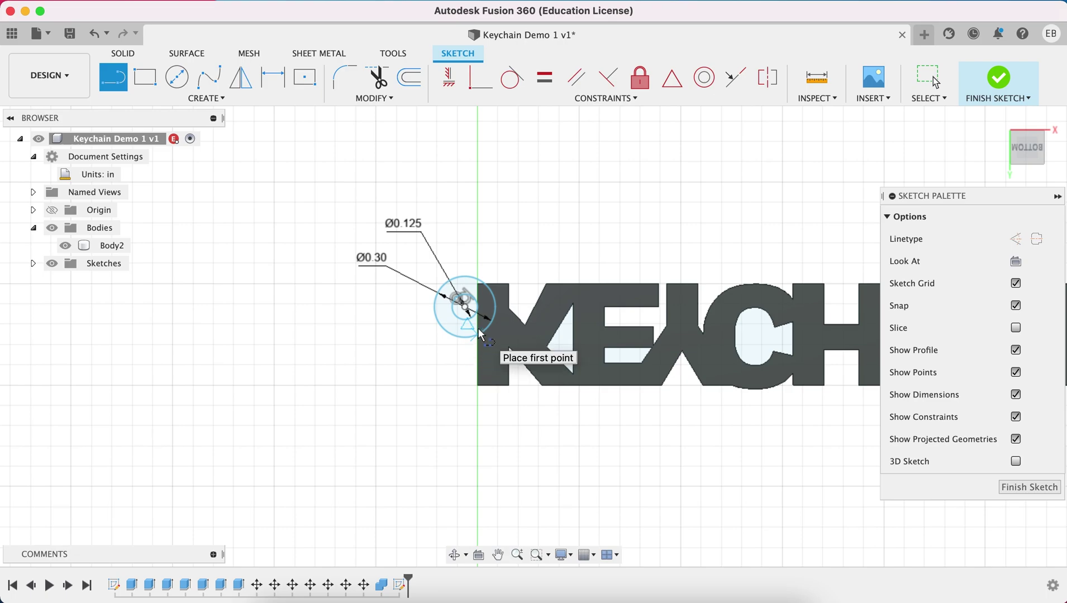
pyautogui.press('Escape')
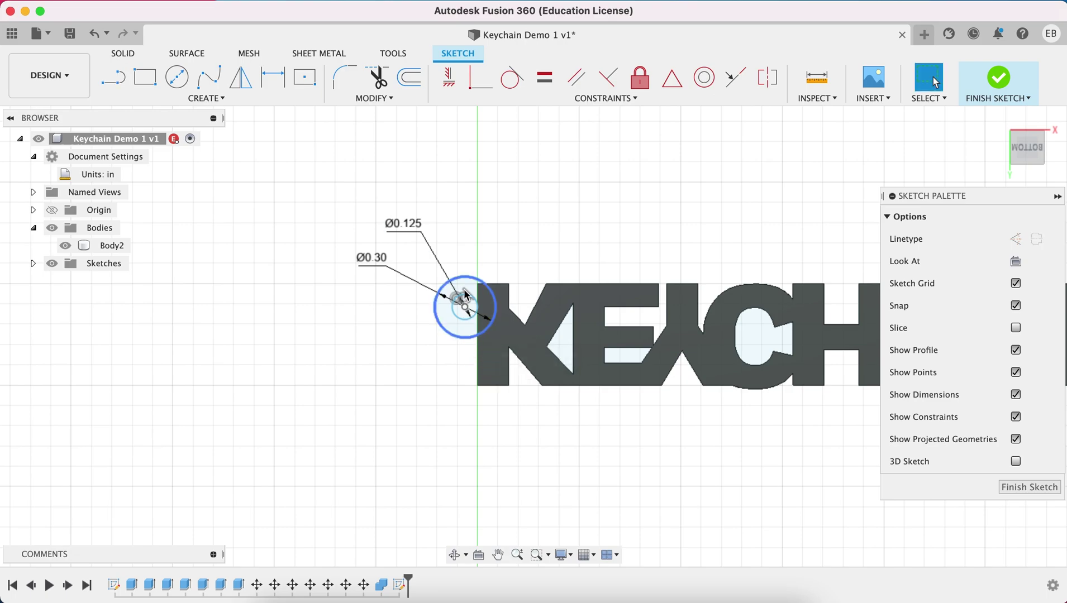
pyautogui.moveTo(467, 295); pyautogui.dragTo(467, 236)
# Draw a horizontal line outward from the midpoint of the K's outer edge and convert it to a construction line
pyautogui.press('l')
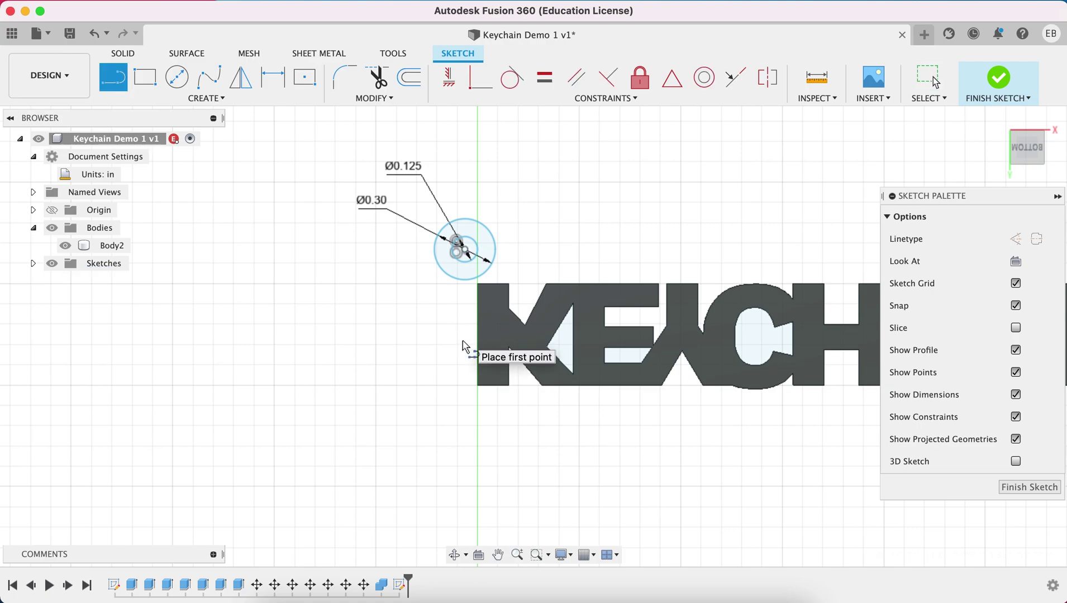
pyautogui.click(479, 334)
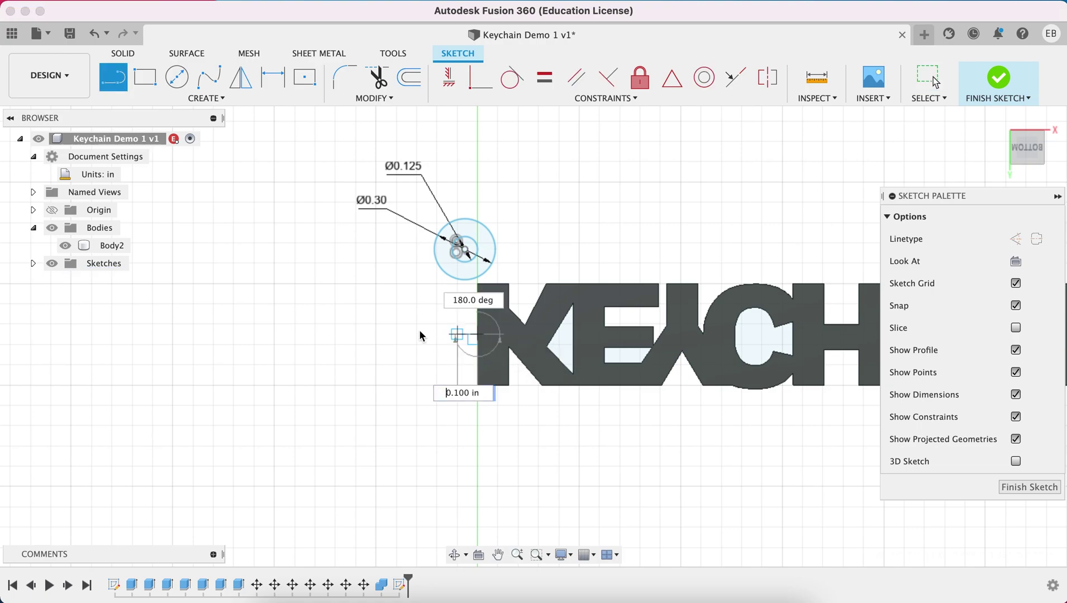
pyautogui.click(416, 334)
pyautogui.press('Escape')
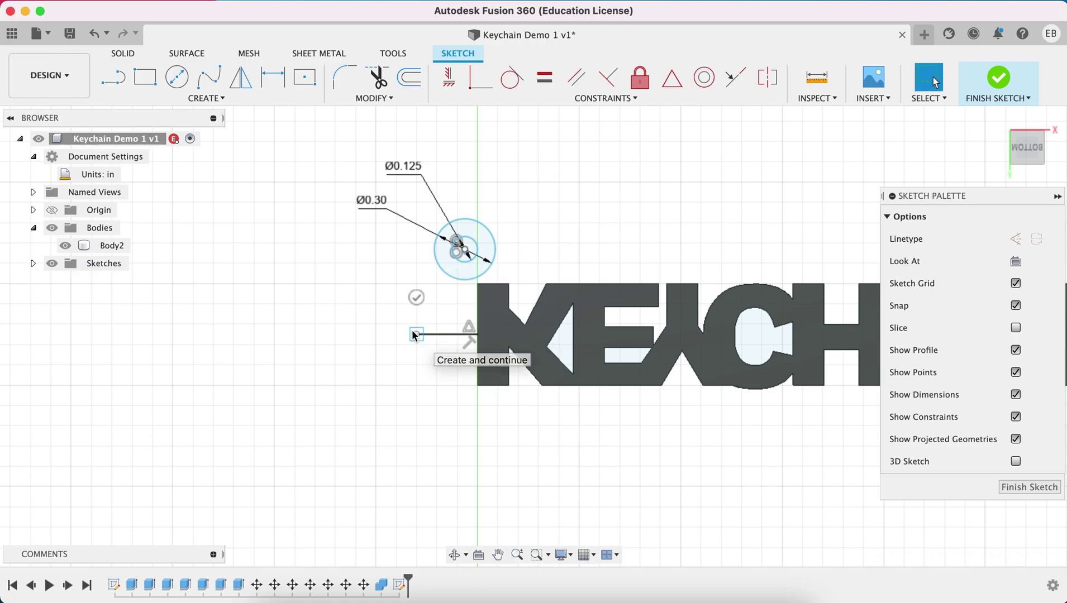
pyautogui.click(446, 336)
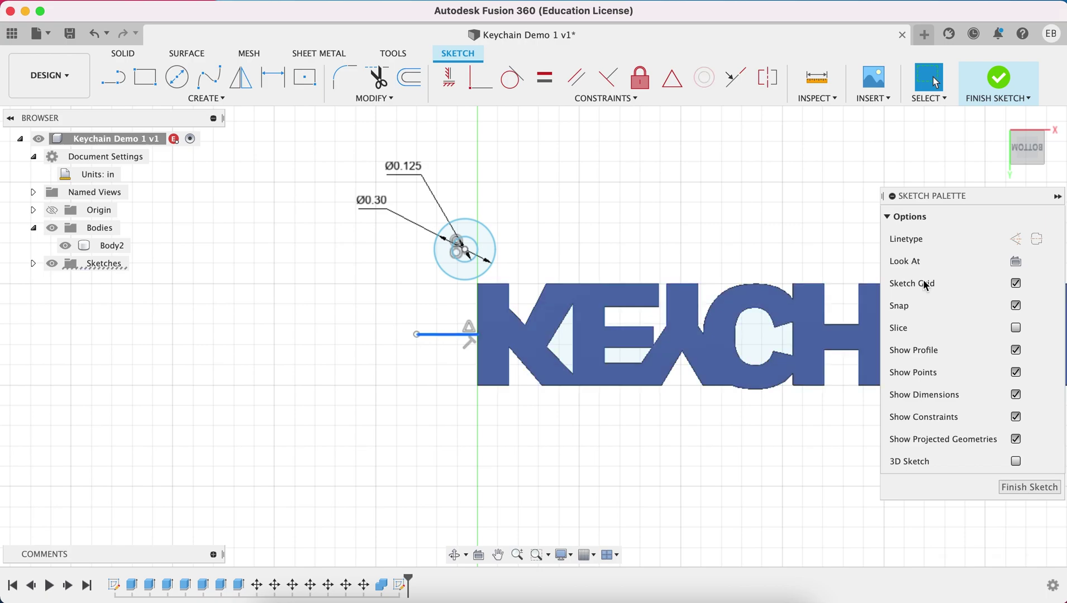
pyautogui.click(1016, 239)
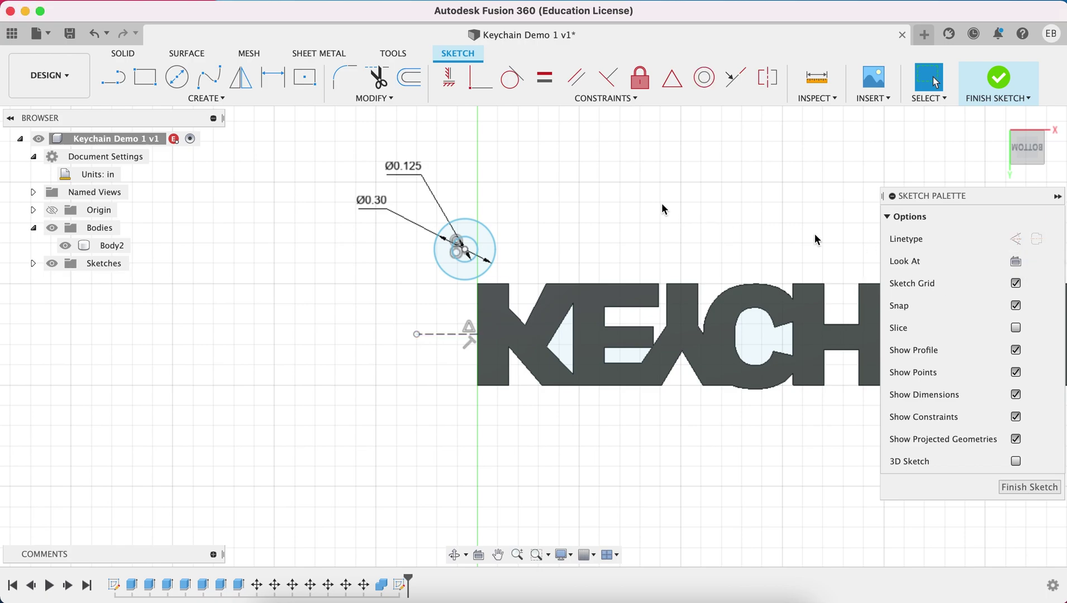
# Constrain the circles' shared centre point coincident with the construction line to centre them on the K's edge
pyautogui.click(480, 78)
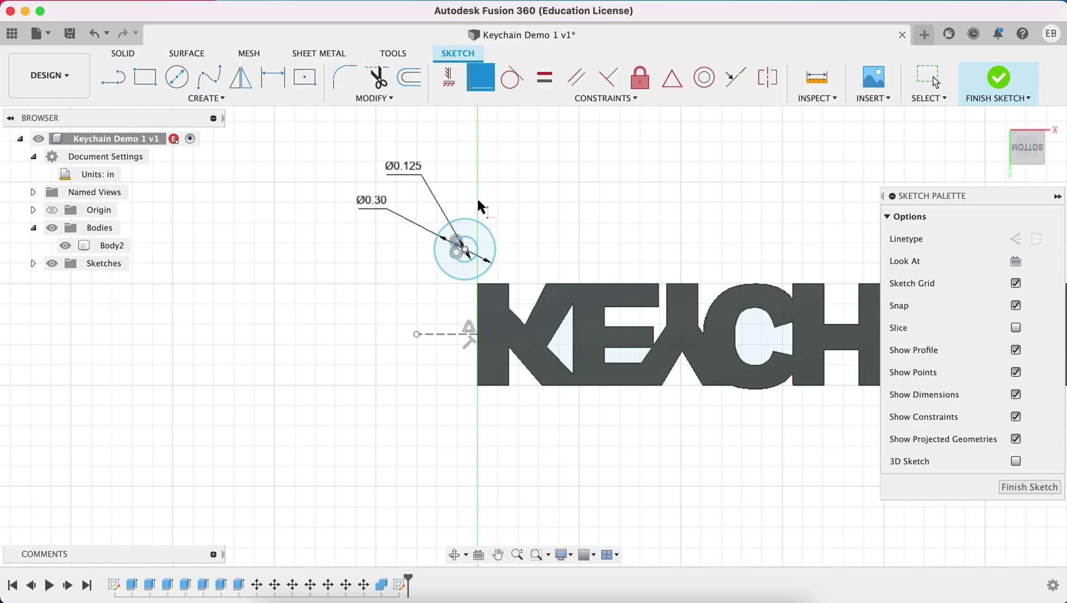
pyautogui.click(467, 252)
pyautogui.click(469, 334)
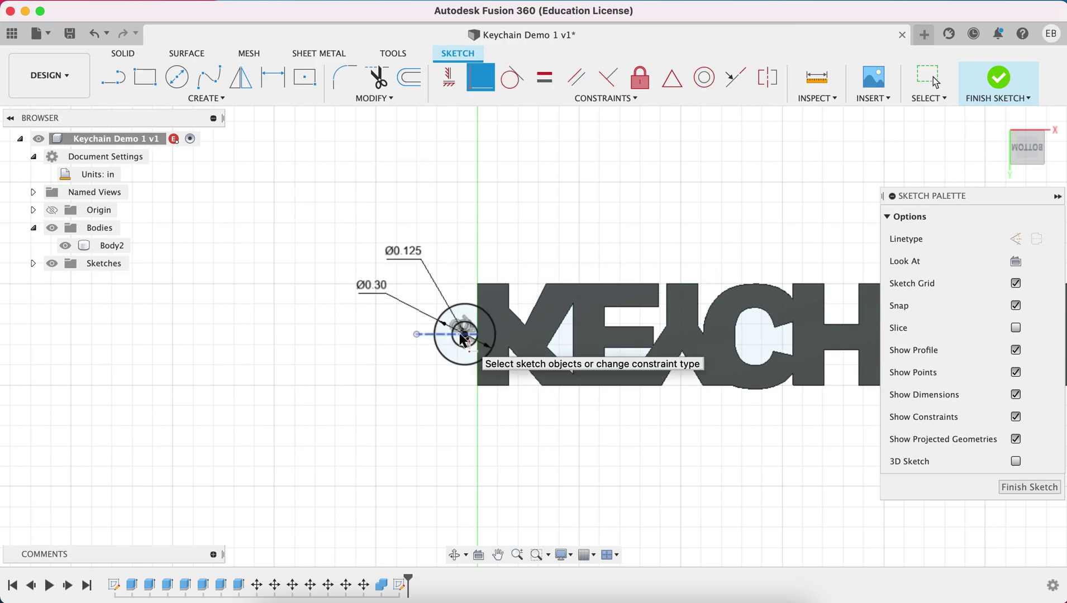
# Extrude the ring profile between the two circles by -0.15 in, up along the K's side, and join it to the word
pyautogui.press('e')
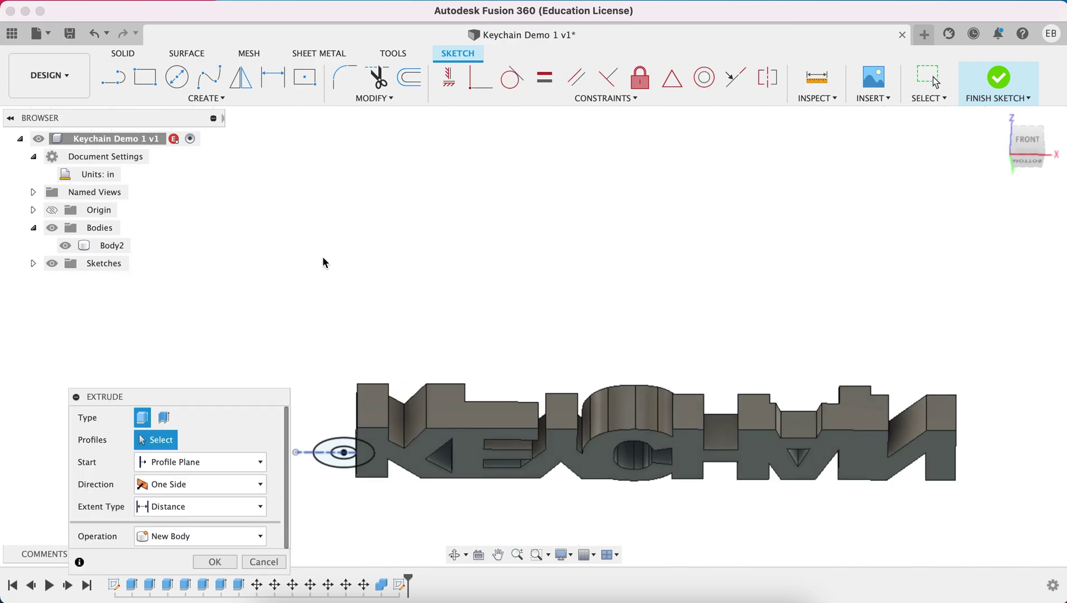
pyautogui.click(332, 447)
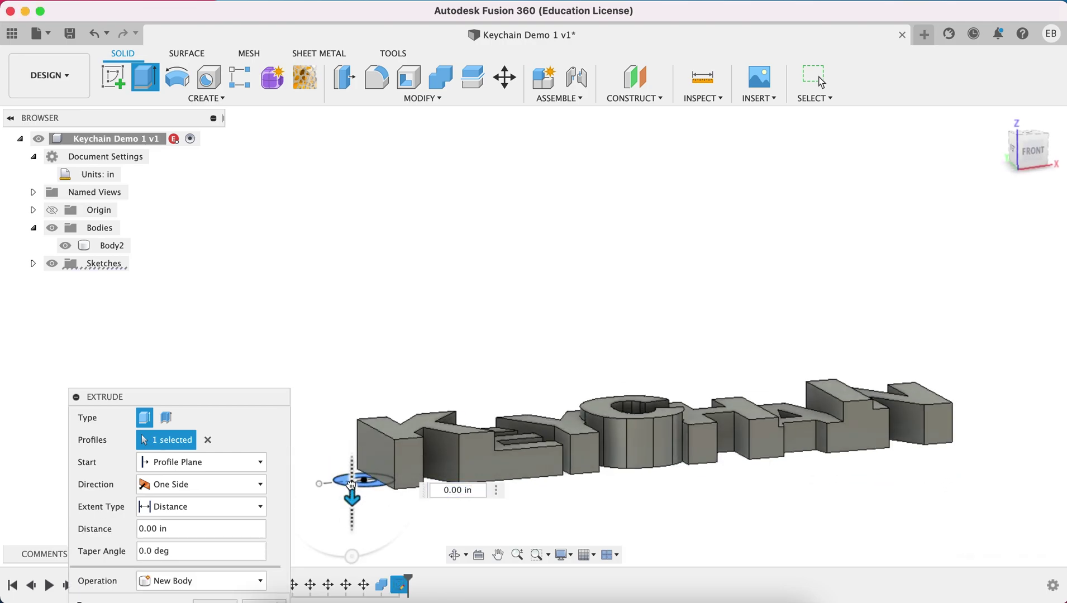
pyautogui.moveTo(352, 486); pyautogui.dragTo(351, 471)
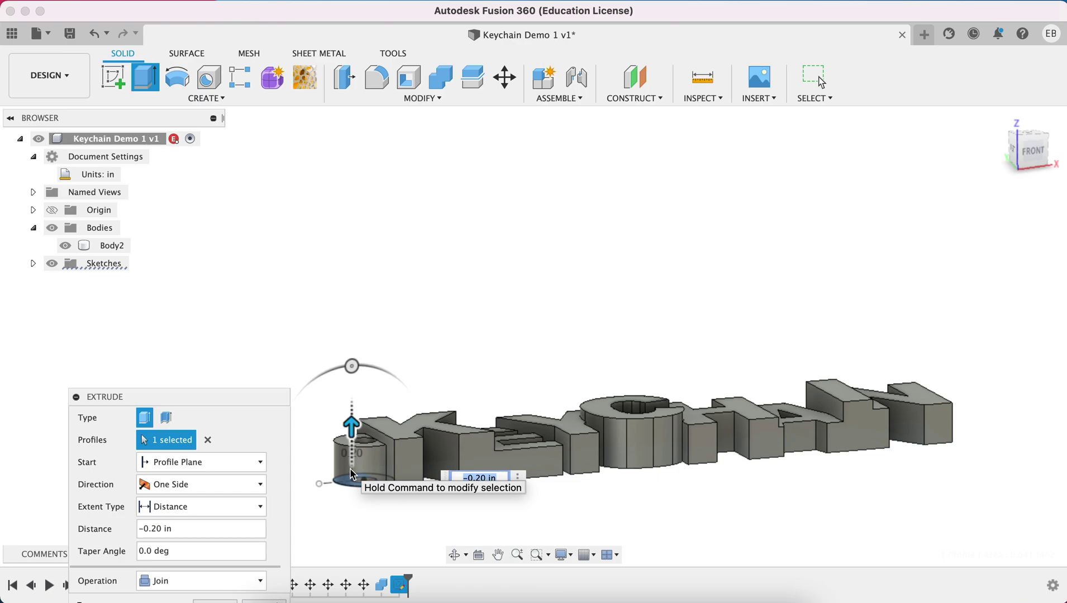
pyautogui.write('-0.15')
pyautogui.press('Return')
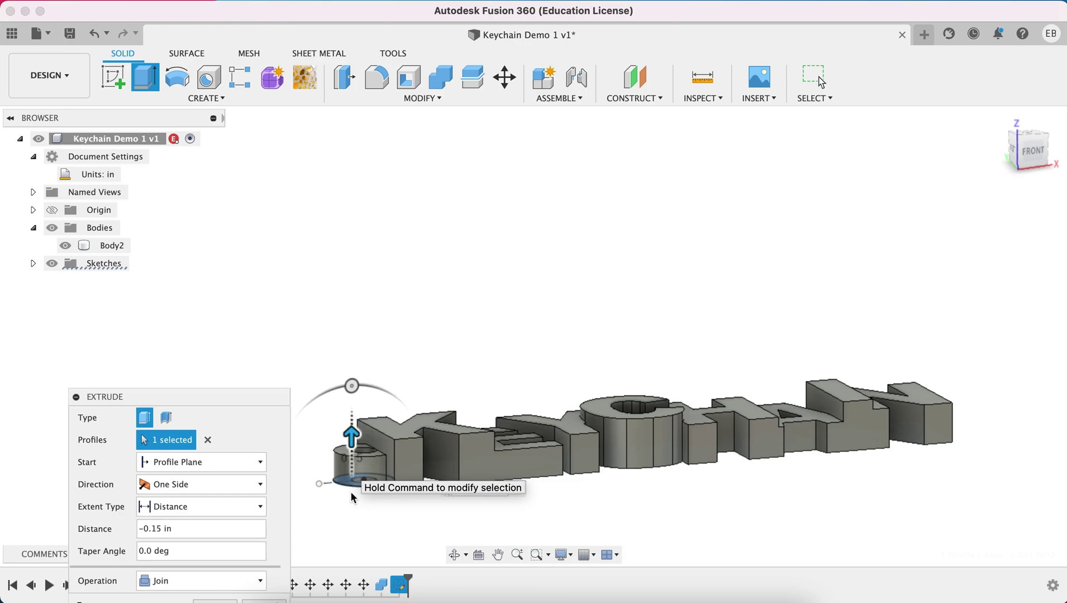
pyautogui.moveTo(268, 401); pyautogui.dragTo(267, 302)
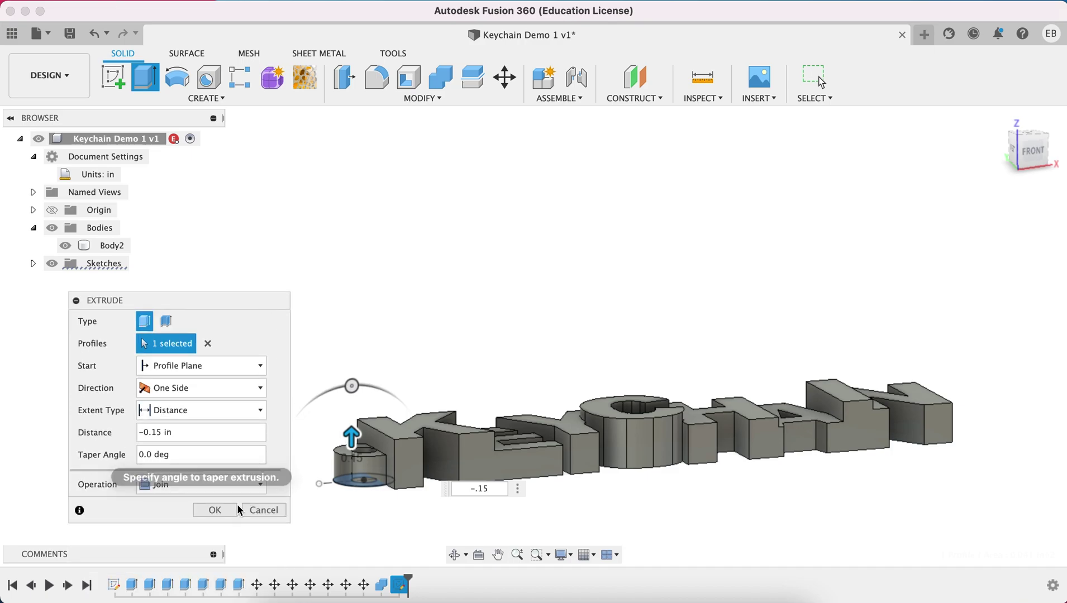
pyautogui.click(218, 508)
# Fillet the two vertical edges where the ring loop meets the K with a 0.04 in radius
pyautogui.keyDown('shift'); pyautogui.scroll(5, 410, 360); pyautogui.keyUp('shift')
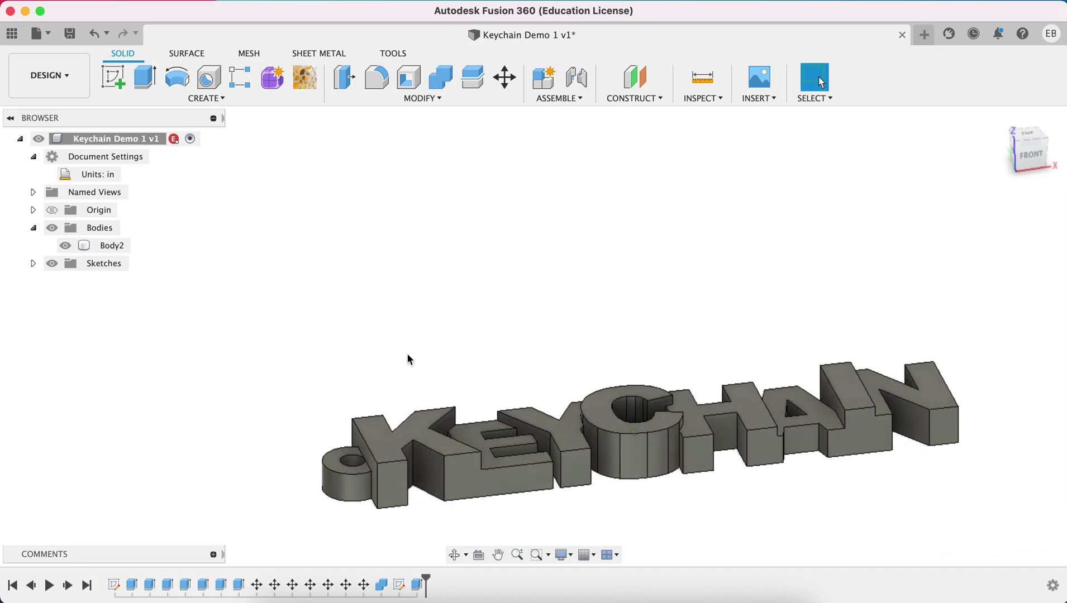
pyautogui.keyDown('shift'); pyautogui.hscroll(-10, 410, 360); pyautogui.keyUp('shift')
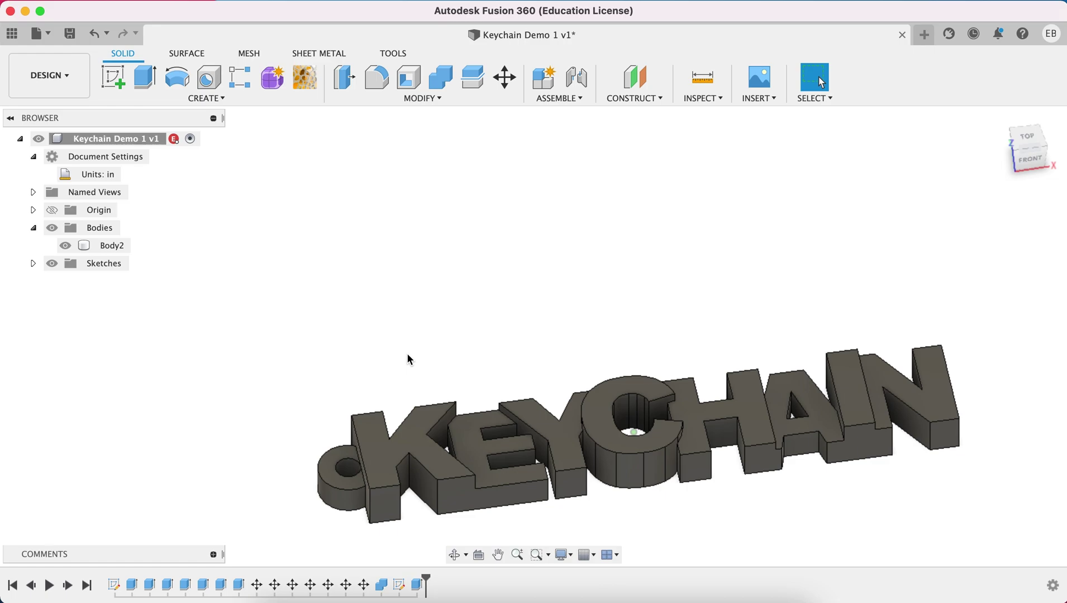
pyautogui.click(384, 77)
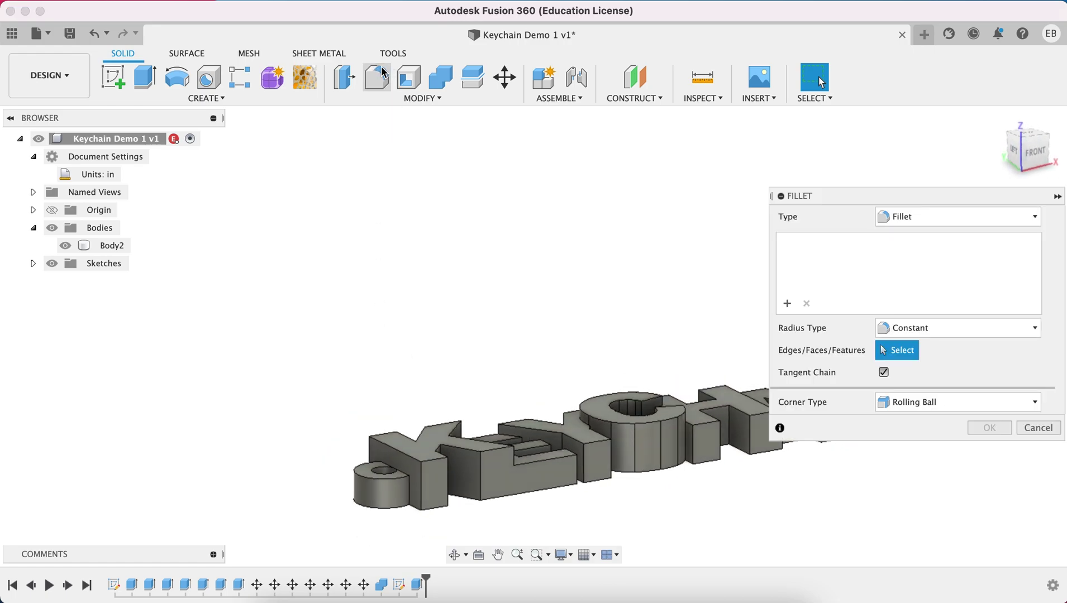
pyautogui.click(412, 497)
pyautogui.keyDown('shift'); pyautogui.hscroll(-10, 381, 469); pyautogui.keyUp('shift')
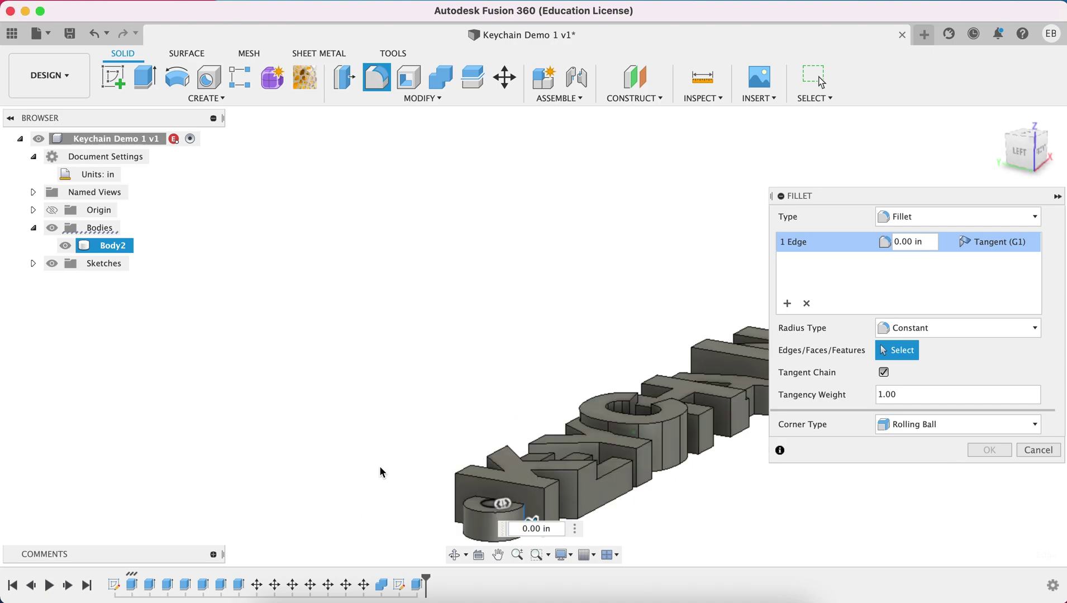
pyautogui.hscroll(3, 480, 436)
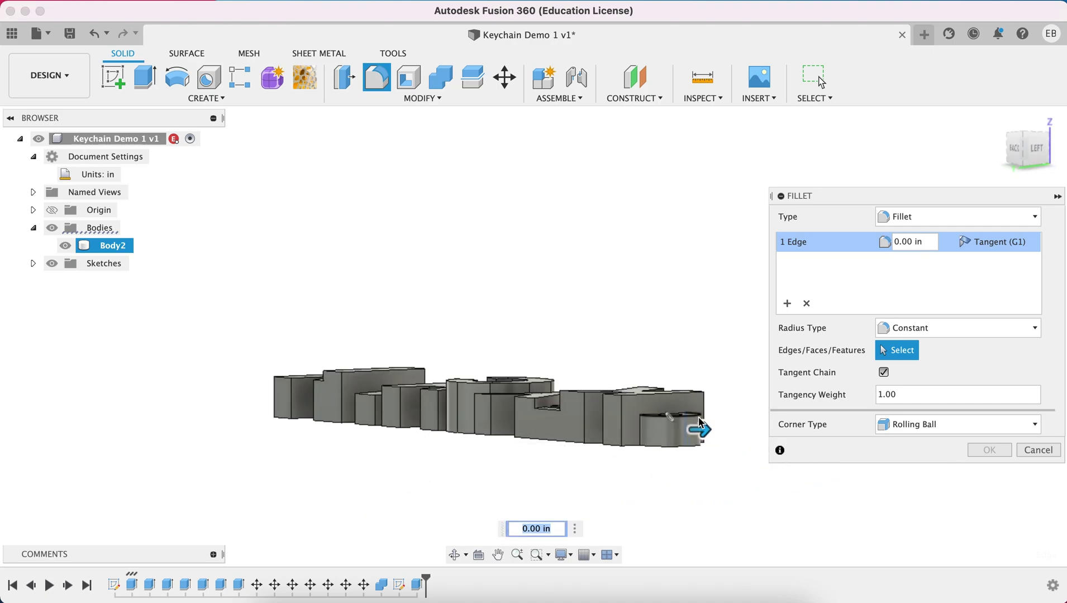
pyautogui.click(645, 432)
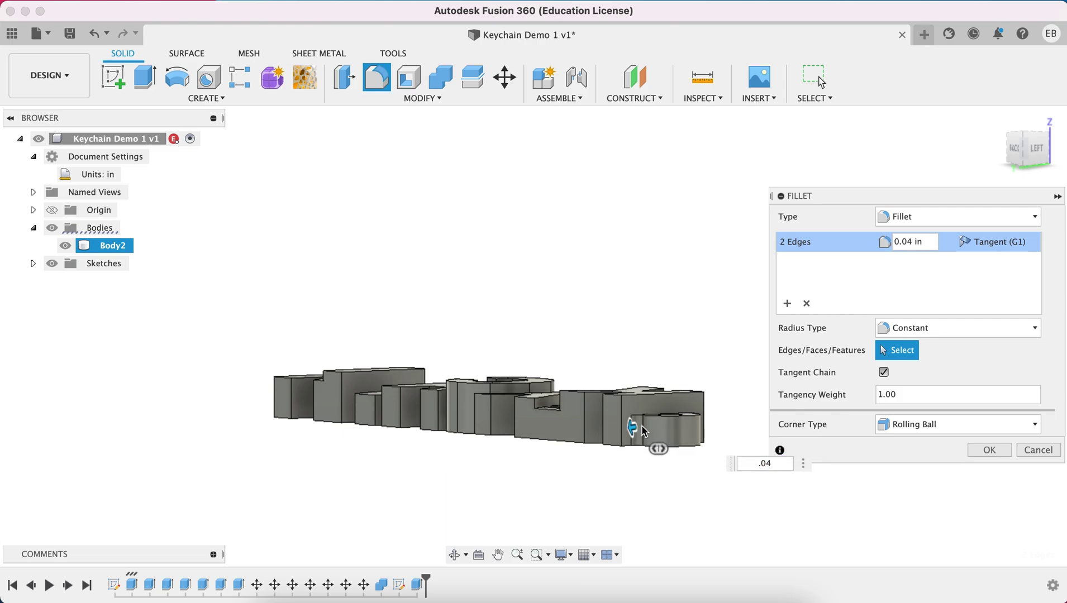
pyautogui.keyDown('shift'); pyautogui.hscroll(10, 677, 354); pyautogui.keyUp('shift')
pyautogui.keyDown('shift'); pyautogui.hscroll(3, 681, 360); pyautogui.keyUp('shift')
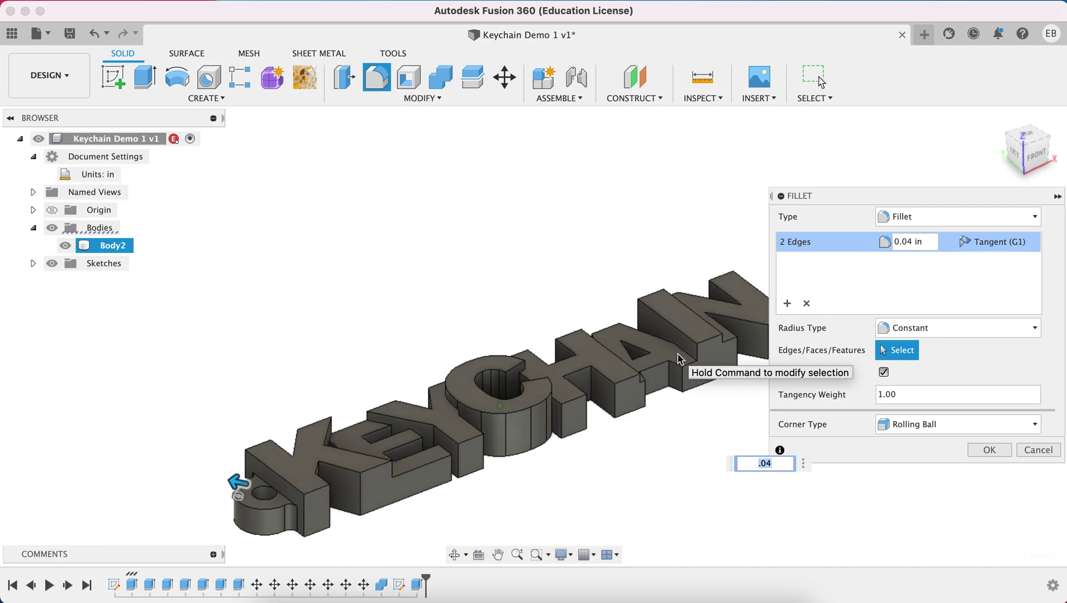
pyautogui.click(986, 451)
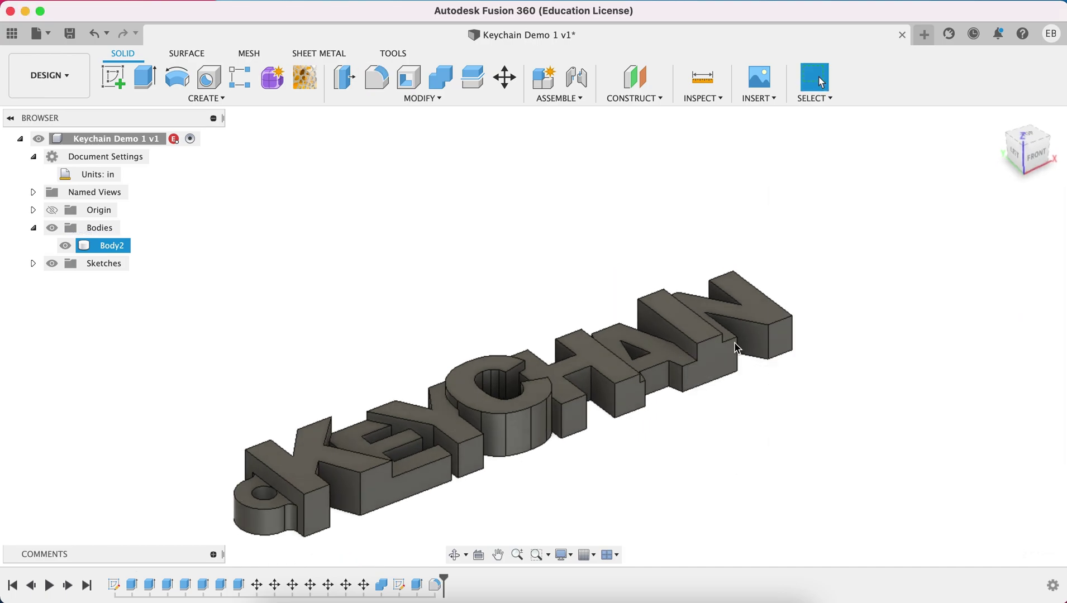
# Start a new fillet and select the vertical corner edges along the front side of the K, E and Y
pyautogui.keyDown('shift'); pyautogui.moveTo(684, 497); pyautogui.dragTo(788, 355, button='middle'); pyautogui.keyUp('shift')
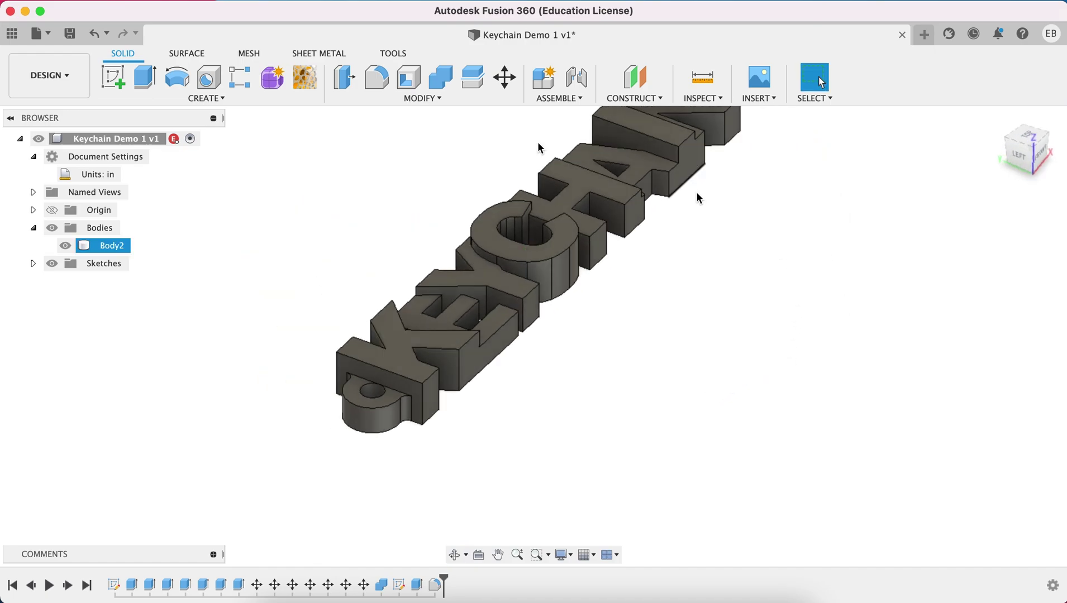
pyautogui.click(376, 77)
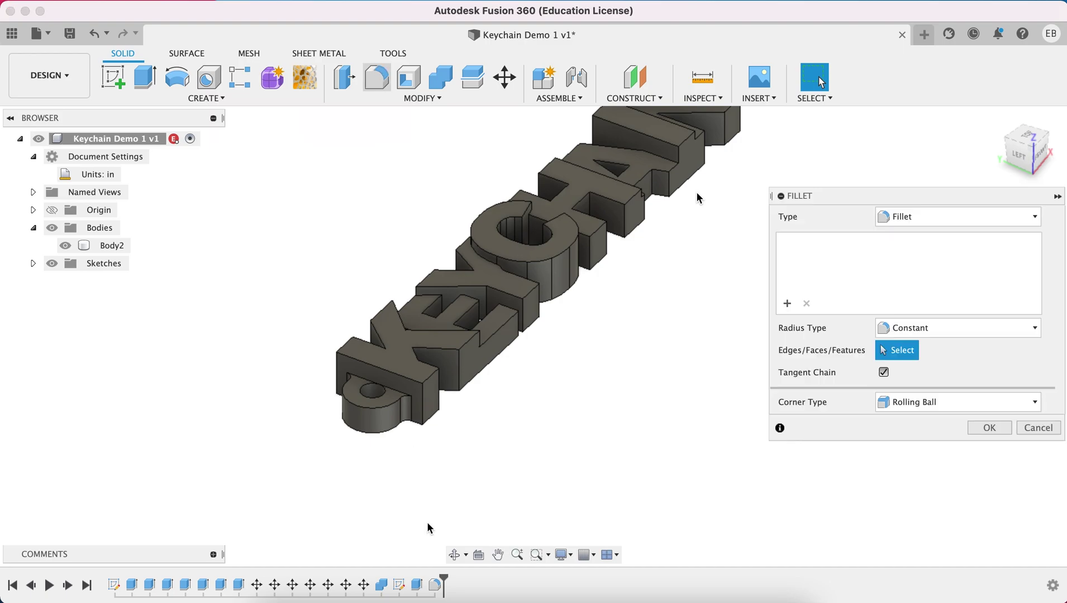
pyautogui.scroll(5, 440, 416)
pyautogui.click(410, 400)
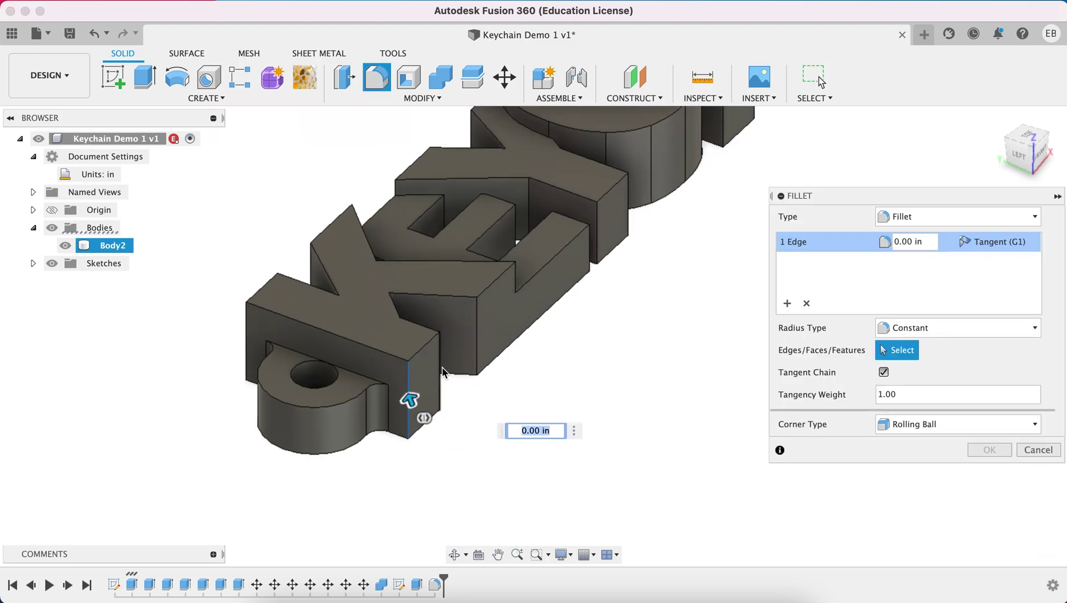
pyautogui.click(442, 366)
pyautogui.click(476, 344)
pyautogui.moveTo(445, 375); pyautogui.dragTo(314, 419, button='middle')
pyautogui.click(462, 274)
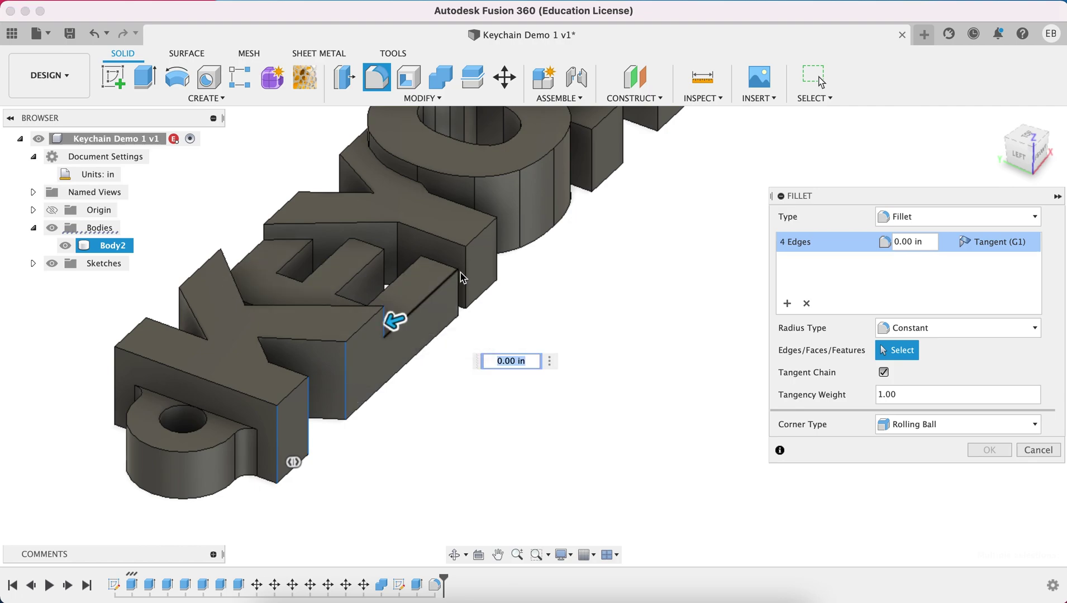
pyautogui.click(459, 296)
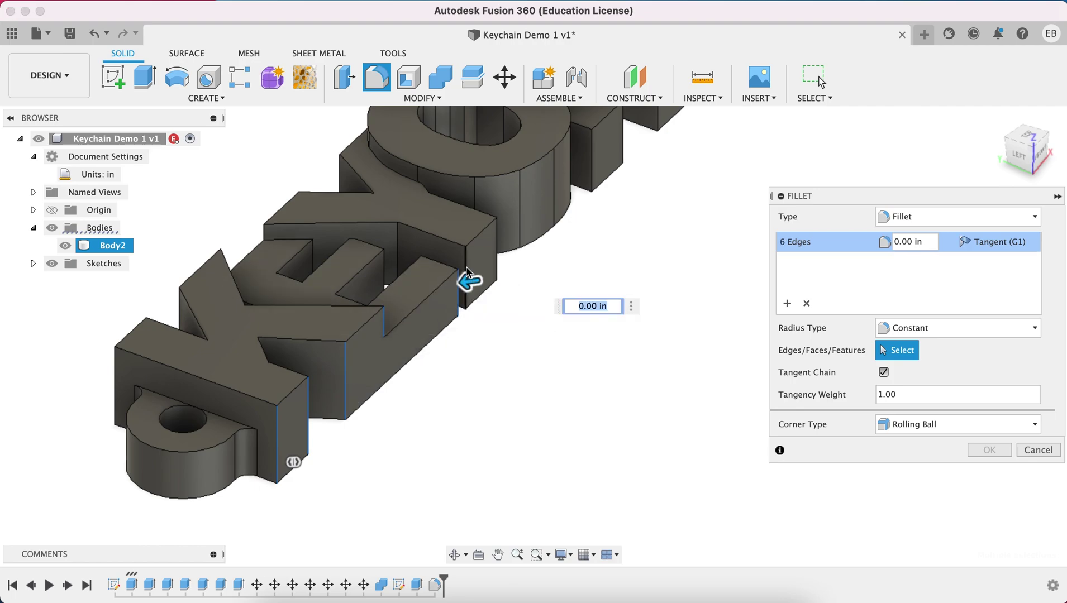
pyautogui.click(500, 245)
# Add the front-side vertical corner edges of the H, A, I and N to the fillet selection
pyautogui.moveTo(480, 345); pyautogui.dragTo(453, 368, button='middle')
pyautogui.click(406, 366)
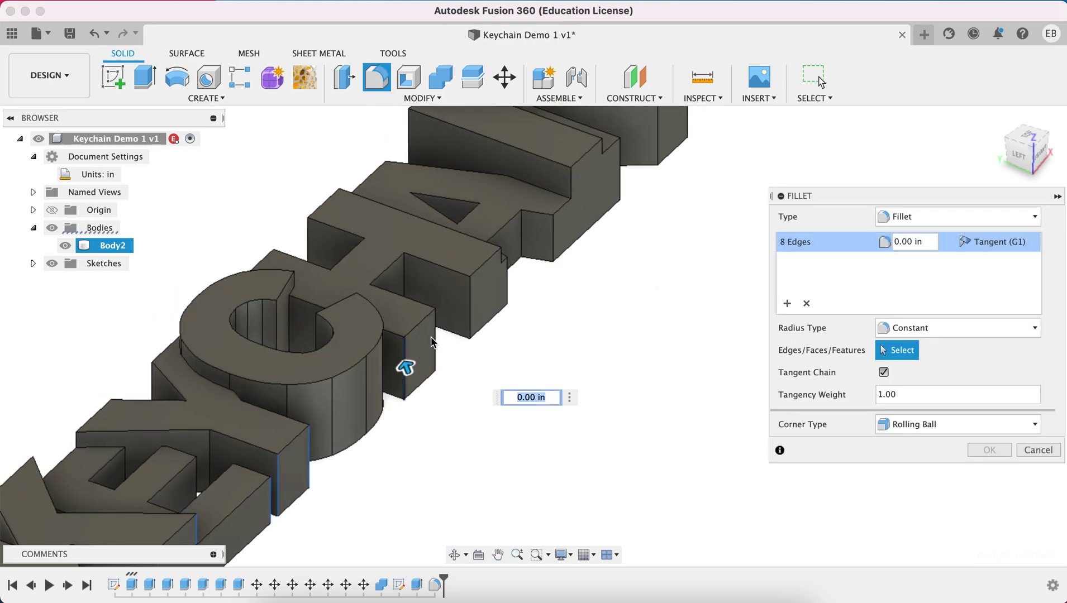
pyautogui.click(436, 343)
pyautogui.click(472, 306)
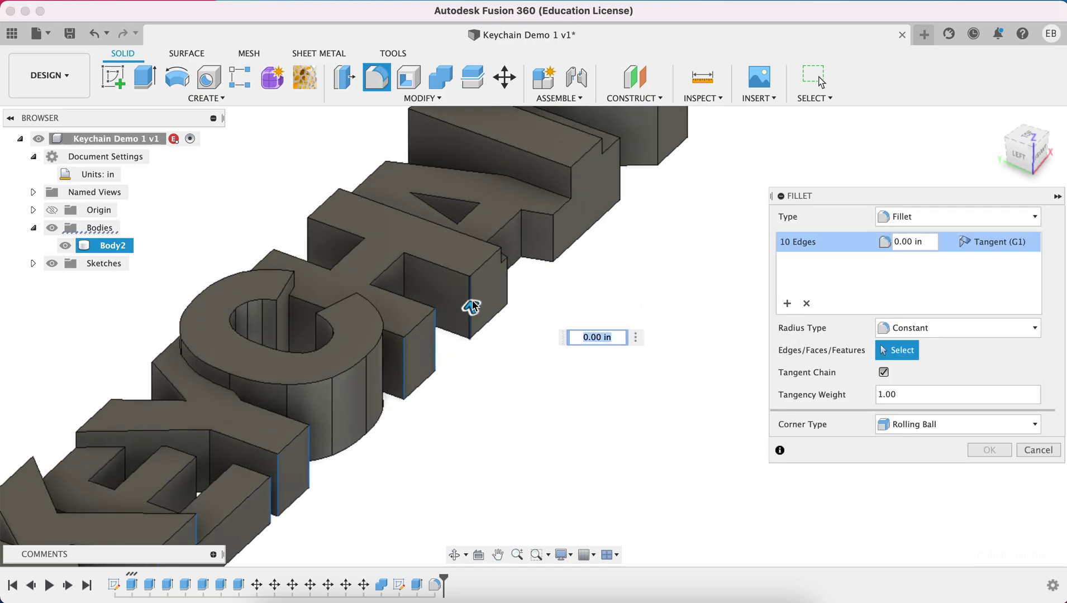
pyautogui.click(502, 259)
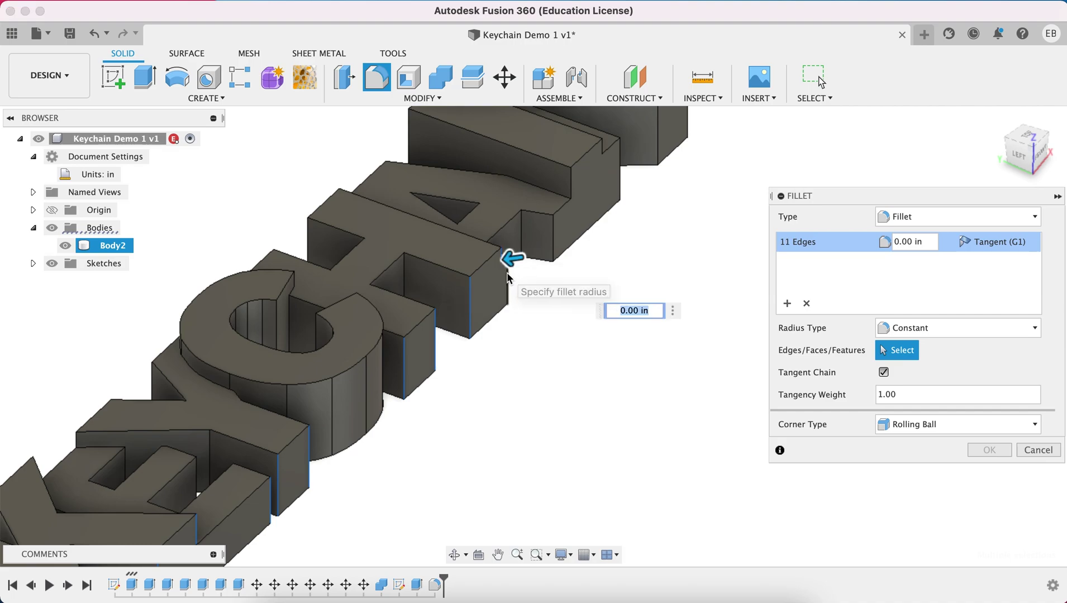
pyautogui.click(553, 254)
pyautogui.click(553, 248)
pyautogui.click(579, 188)
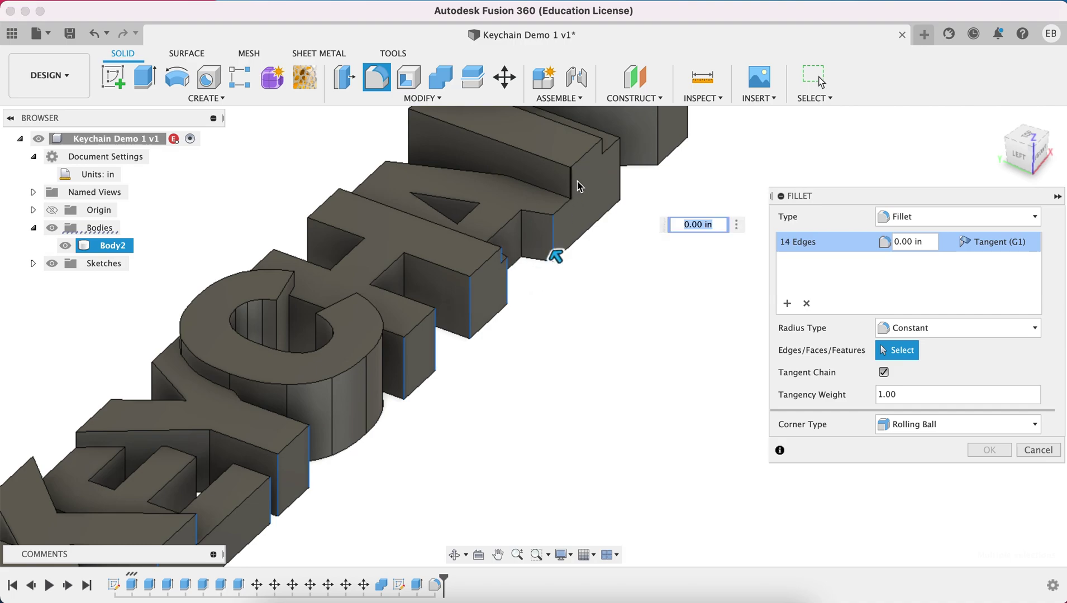
pyautogui.click(611, 156)
pyautogui.click(619, 168)
pyautogui.click(658, 149)
pyautogui.moveTo(680, 208); pyautogui.dragTo(268, 346, button='middle')
pyautogui.click(240, 347)
# Add the vertical corner edges along the back side of the letters and apply the fillet with a 0.01 in radius
pyautogui.keyDown('shift'); pyautogui.moveTo(440, 255); pyautogui.dragTo(185, 246, button='middle'); pyautogui.keyUp('shift')
pyautogui.click(94, 445)
pyautogui.click(128, 433)
pyautogui.click(168, 419)
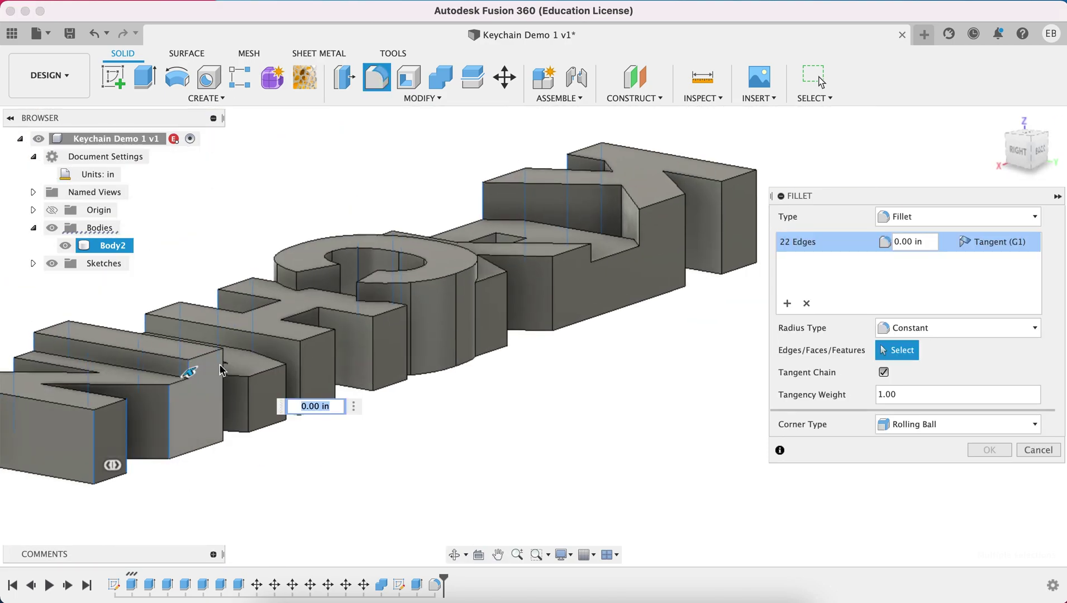
pyautogui.click(223, 392)
pyautogui.click(286, 391)
pyautogui.click(299, 382)
pyautogui.click(372, 363)
pyautogui.click(408, 348)
pyautogui.click(507, 319)
pyautogui.click(553, 305)
pyautogui.click(591, 255)
pyautogui.click(639, 233)
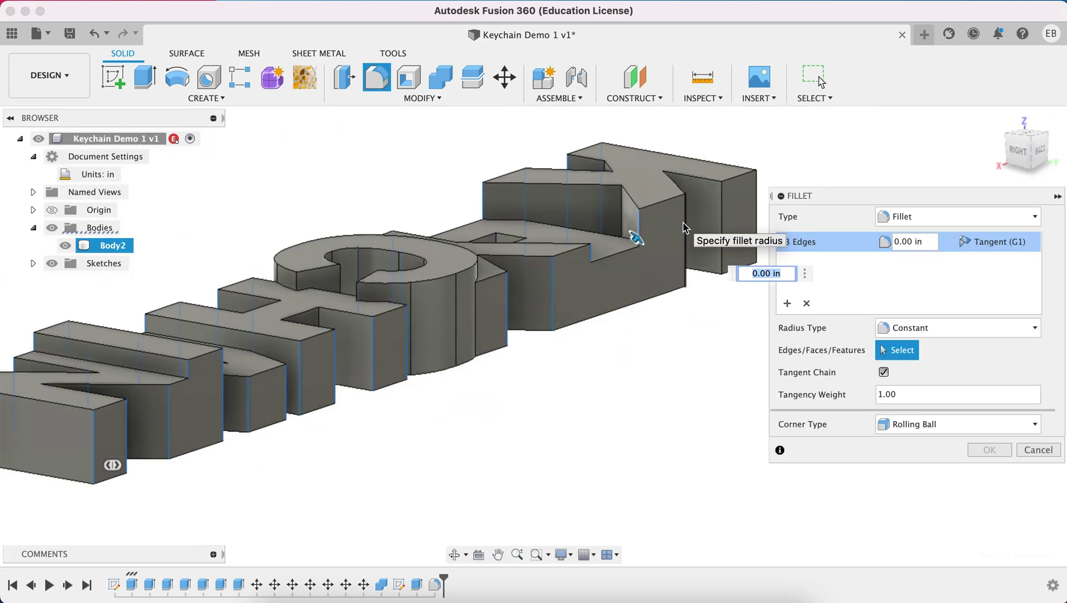
pyautogui.click(685, 225)
pyautogui.click(721, 190)
pyautogui.click(757, 181)
pyautogui.write('.01')
pyautogui.press('Return')
# Fillet the edges of the K's top face with a 0.01 in radius
pyautogui.keyDown('shift'); pyautogui.moveTo(414, 319); pyautogui.dragTo(715, 364, button='middle'); pyautogui.keyUp('shift')
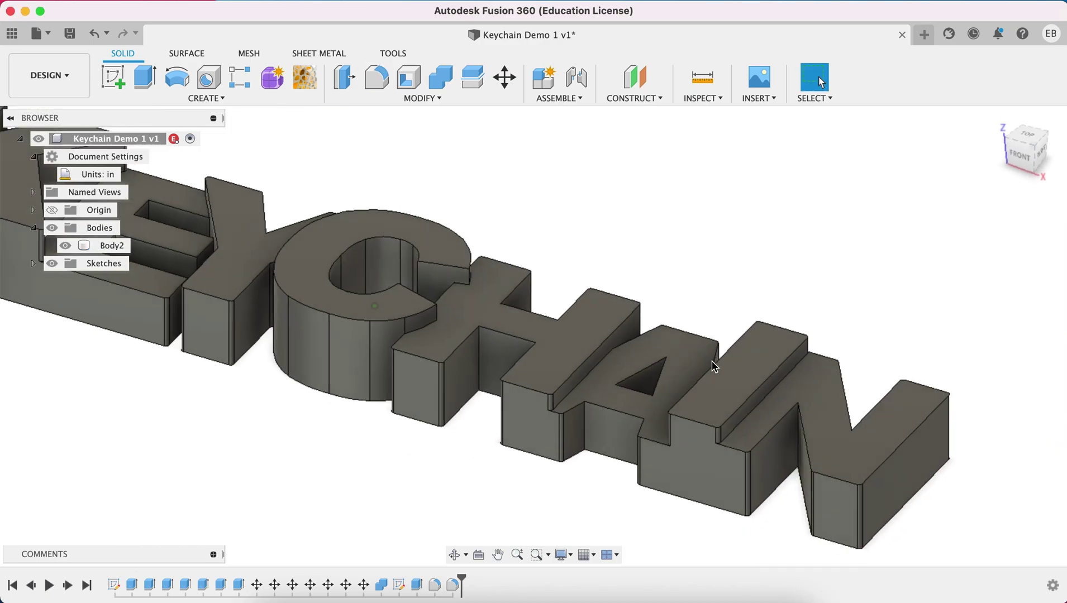
pyautogui.scroll(-4, 714, 364)
pyautogui.press('f')
pyautogui.click(202, 213)
pyautogui.write('.01')
pyautogui.press('Return')
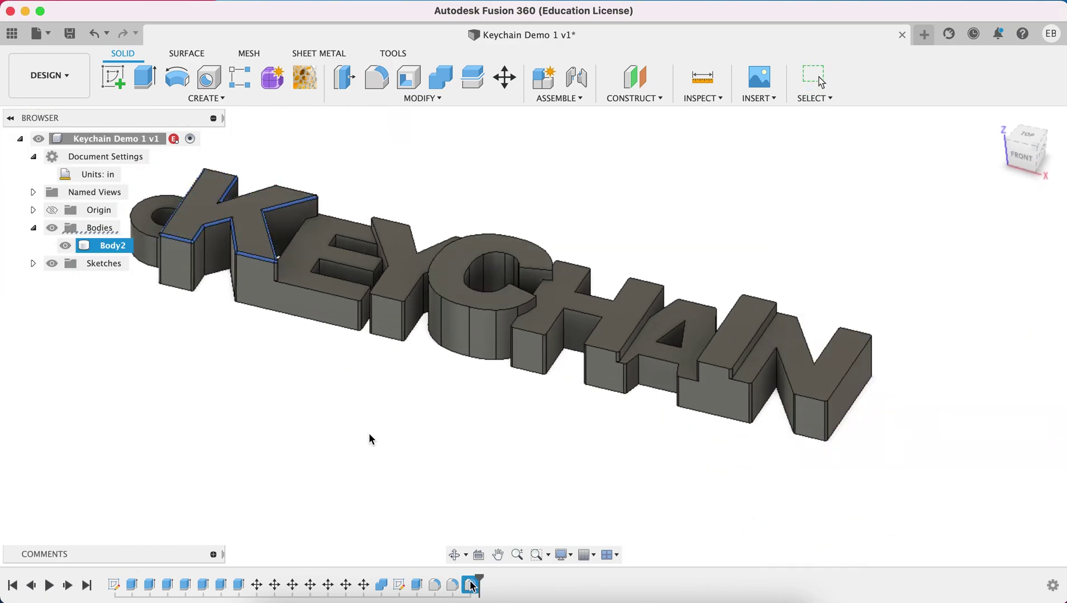
# Edit the K's top-face fillet and add the E's top edges as a separate selection set with a 0.01 in radius
pyautogui.doubleClick(471, 585)
pyautogui.click(305, 240)
pyautogui.scroll(5, 406, 268)
pyautogui.click(806, 303)
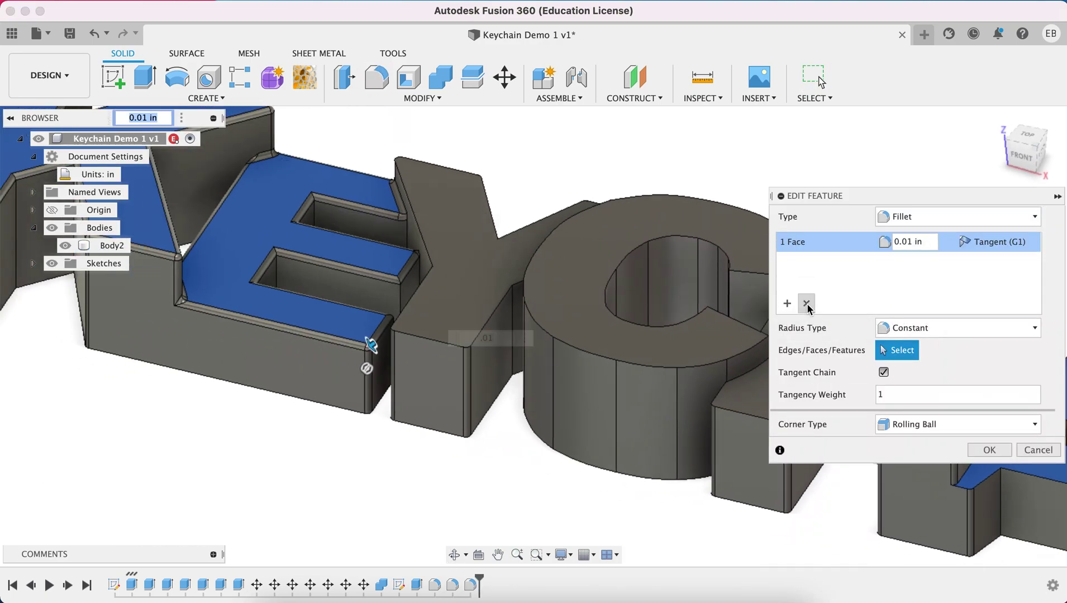
pyautogui.scroll(-3, 693, 249)
pyautogui.click(317, 328)
pyautogui.click(302, 293)
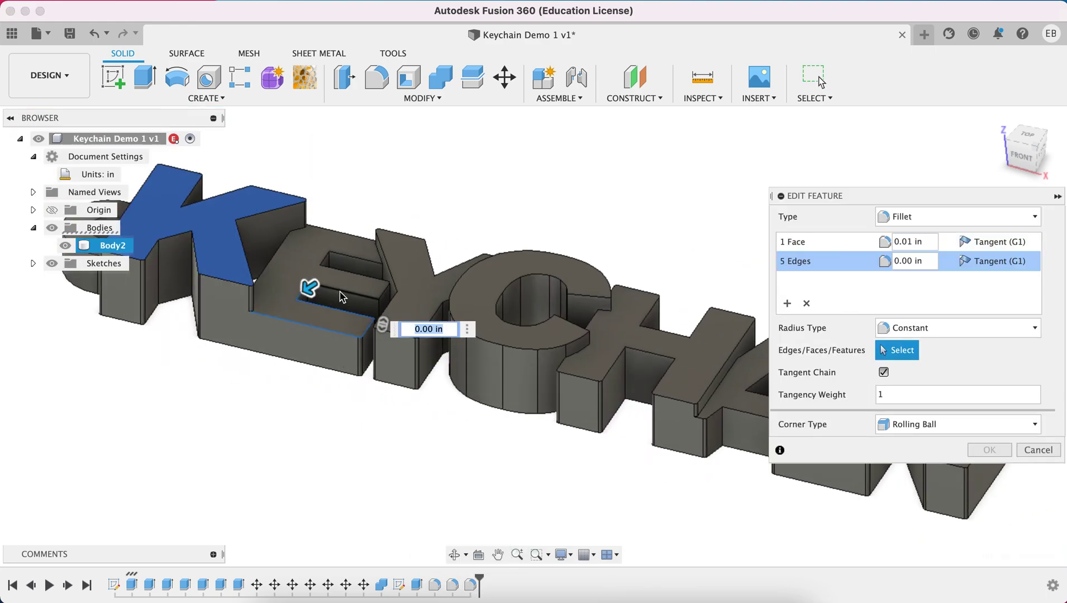
pyautogui.click(342, 291)
pyautogui.click(383, 271)
pyautogui.click(325, 260)
pyautogui.click(335, 232)
pyautogui.click(278, 253)
pyautogui.write('.01')
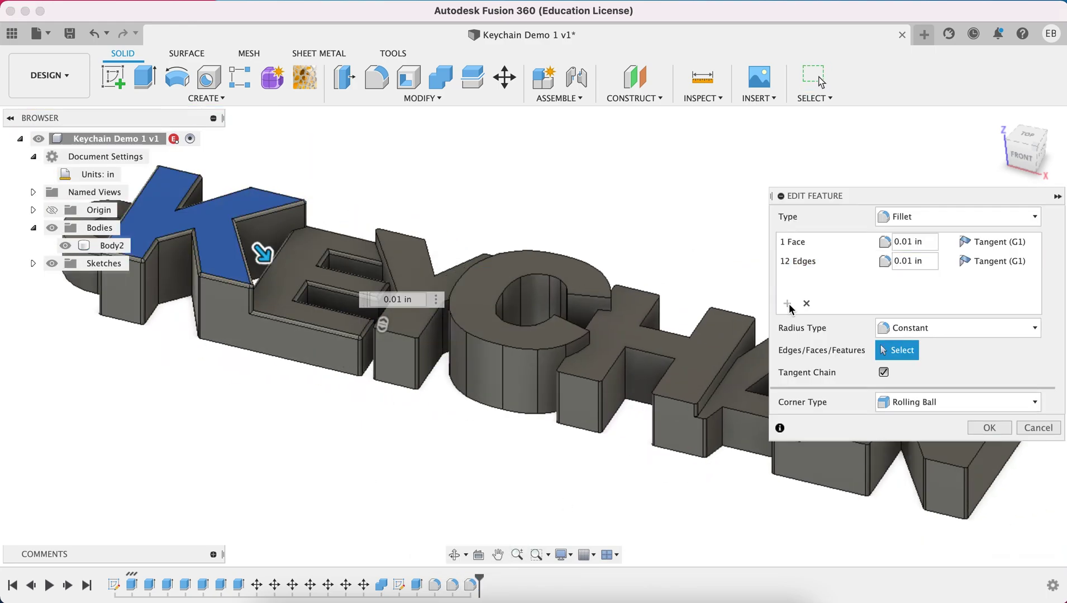
# Add the Y's top edges to the fillet as another selection set with a 0.01 in radius
pyautogui.click(376, 267)
pyautogui.keyDown('shift'); pyautogui.moveTo(376, 267); pyautogui.dragTo(475, 369, button='middle'); pyautogui.keyUp('shift')
pyautogui.write('.01')
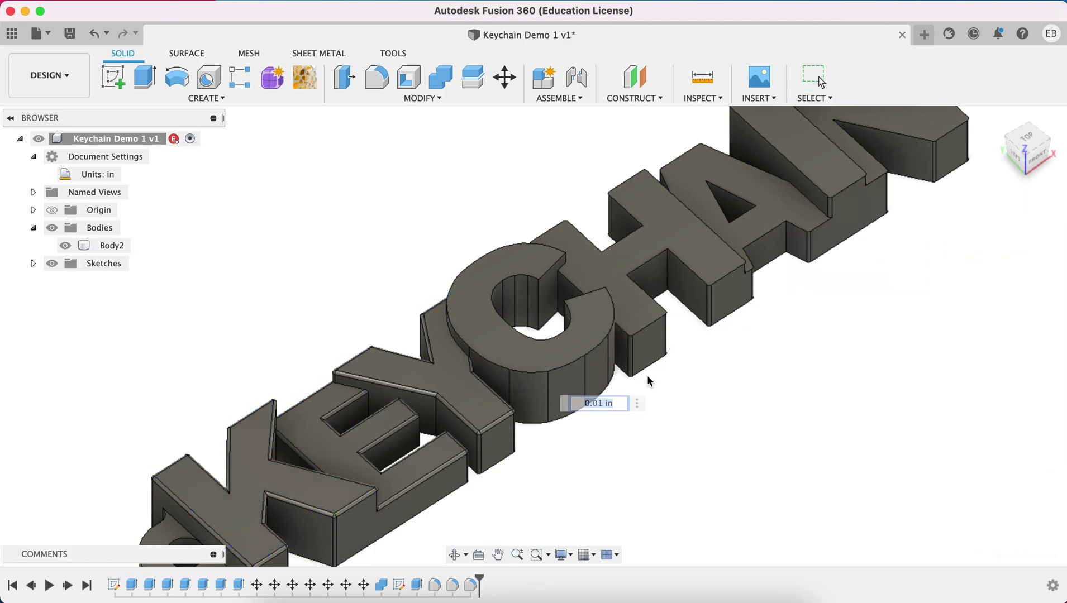
# Add the C's top face at 0.01 in and the top edges of the remaining letters to the fillet
pyautogui.click(547, 359)
pyautogui.write('.01')
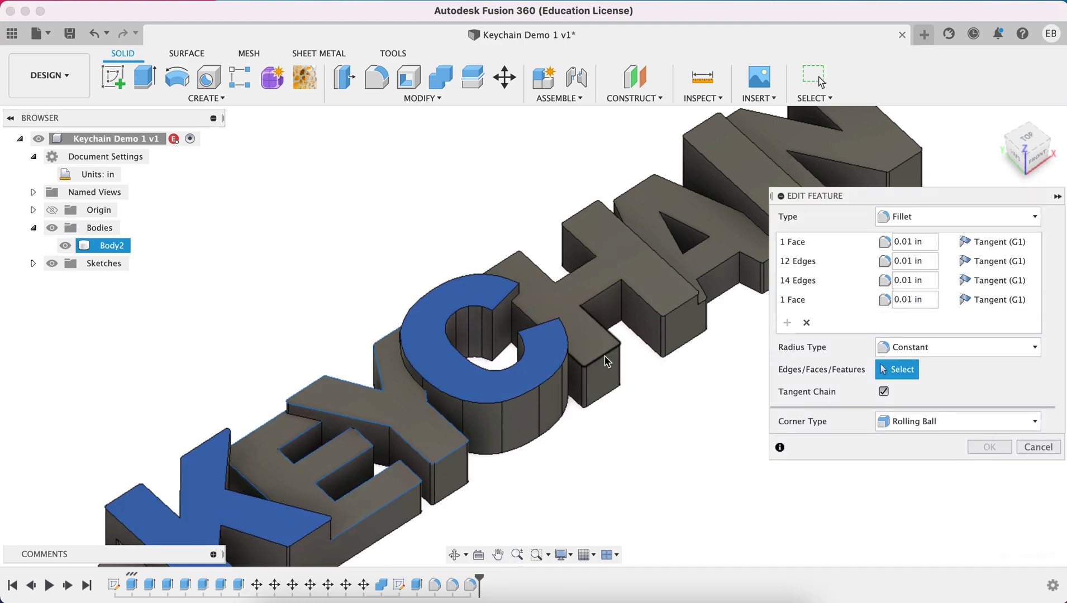
pyautogui.click(502, 269)
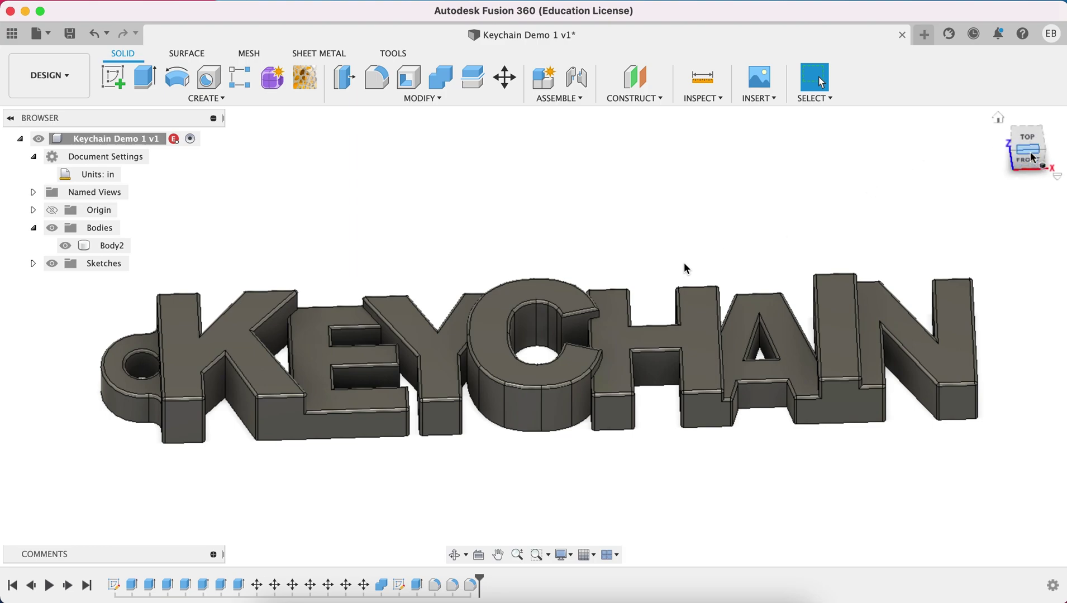
pyautogui.click(1031, 152)
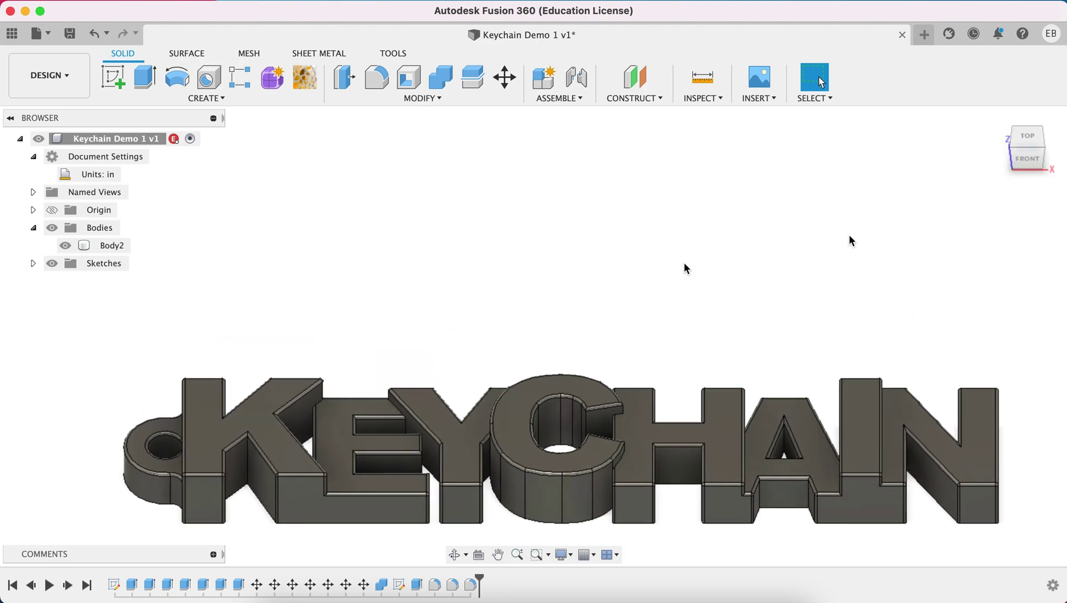
pyautogui.scroll(-3, 816, 241)
pyautogui.click(441, 78)
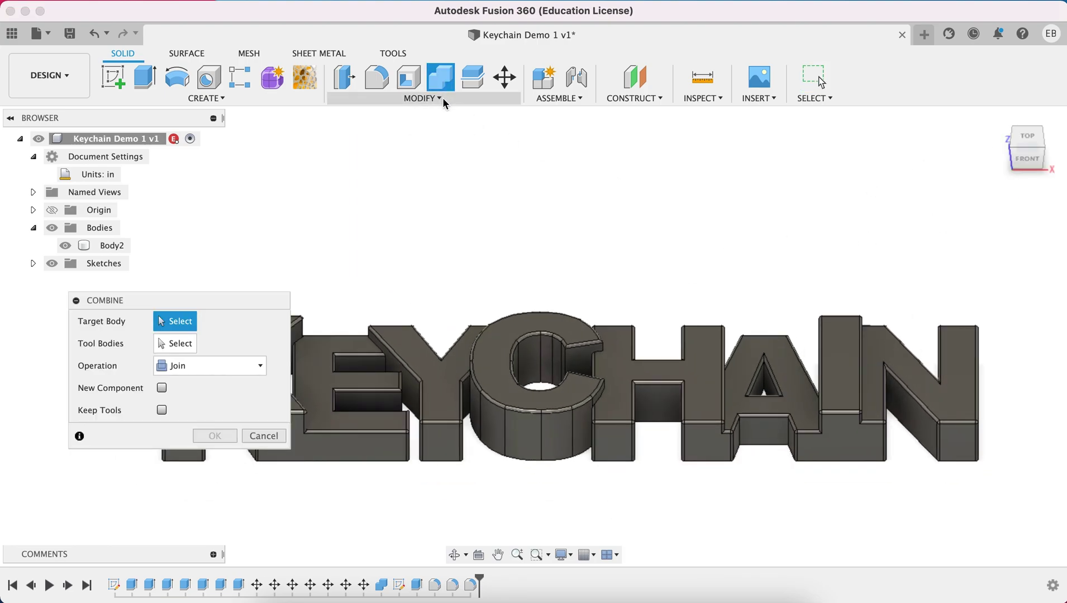
pyautogui.click(264, 436)
# Assign the ABS Plastic physical material from the Fusion 360 Material Library's plastics to the keychain body
pyautogui.click(422, 99)
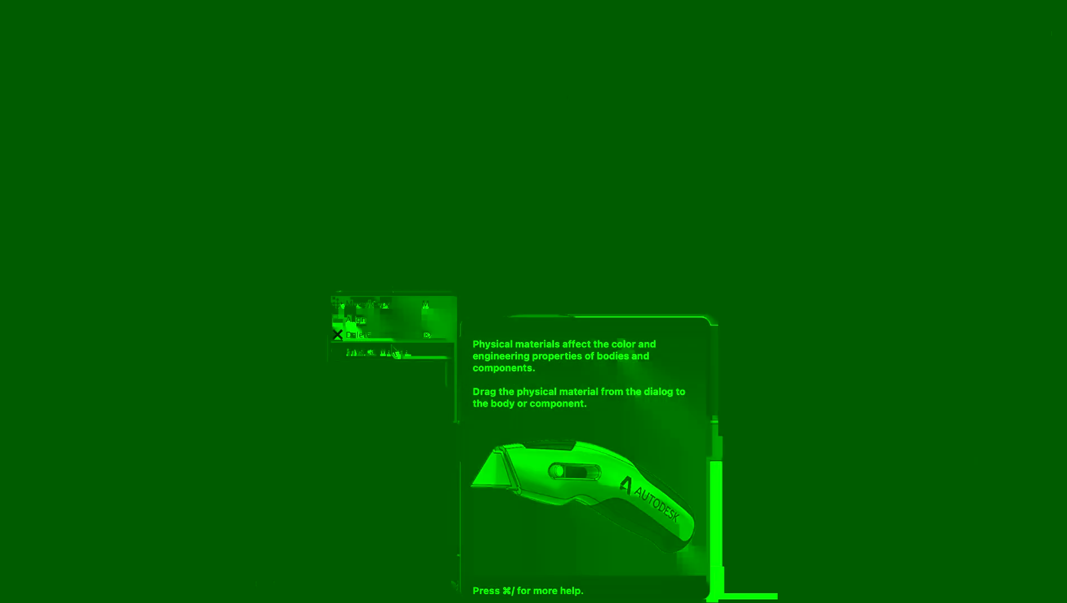
pyautogui.click(395, 351)
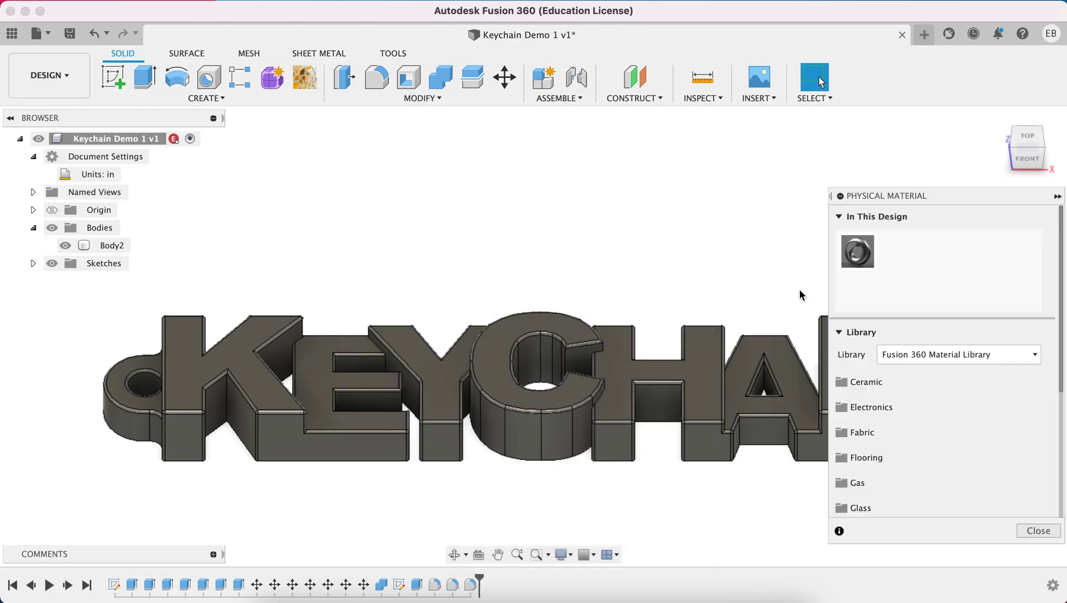
pyautogui.scroll(-10, 910, 427)
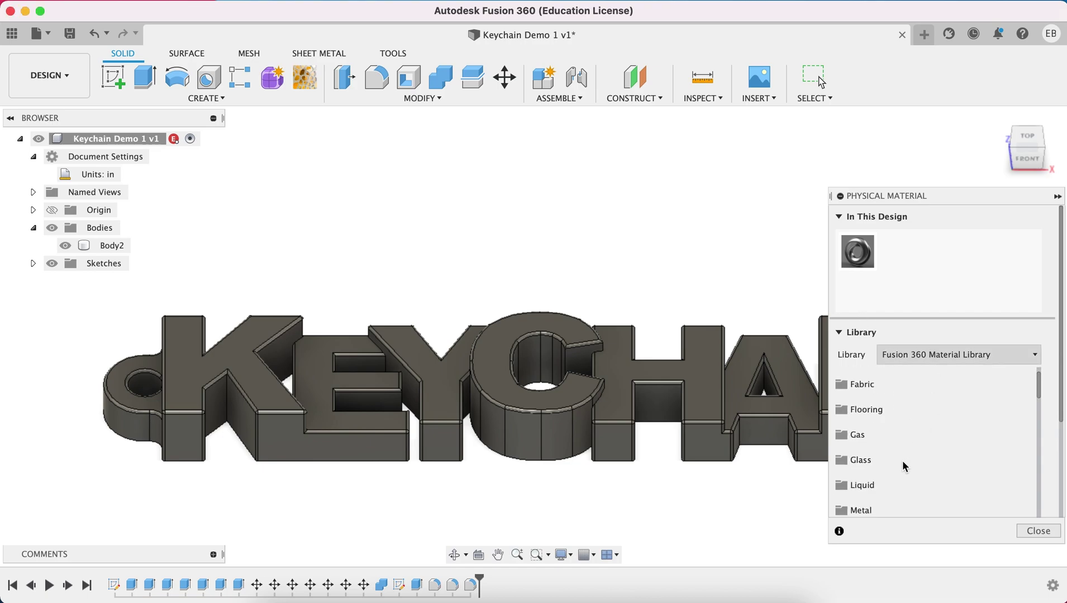
pyautogui.scroll(-8, 884, 478)
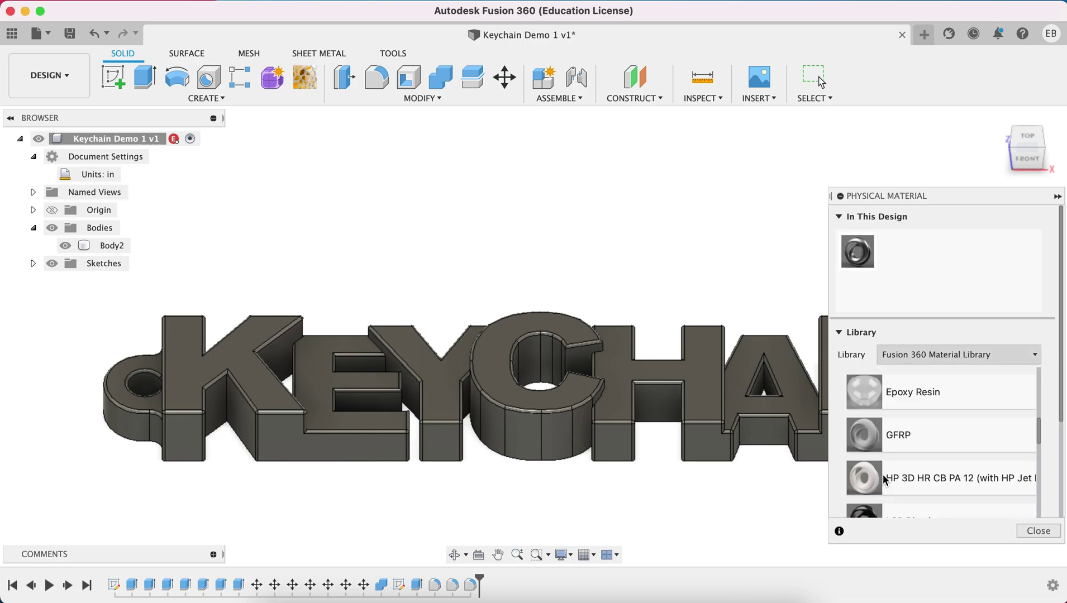
pyautogui.scroll(-5, 884, 478)
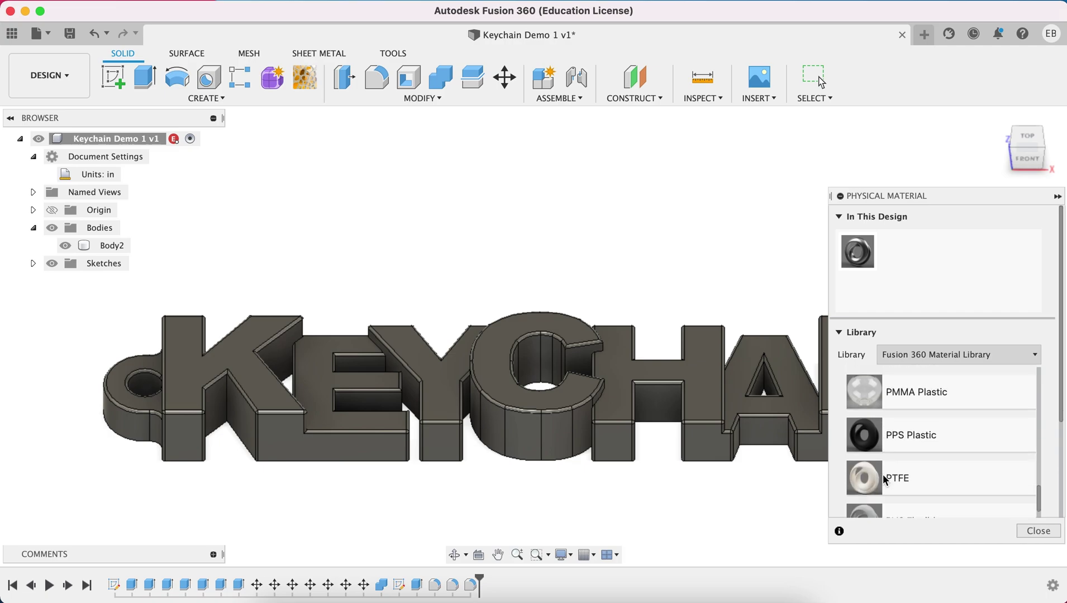
pyautogui.scroll(-6, 884, 479)
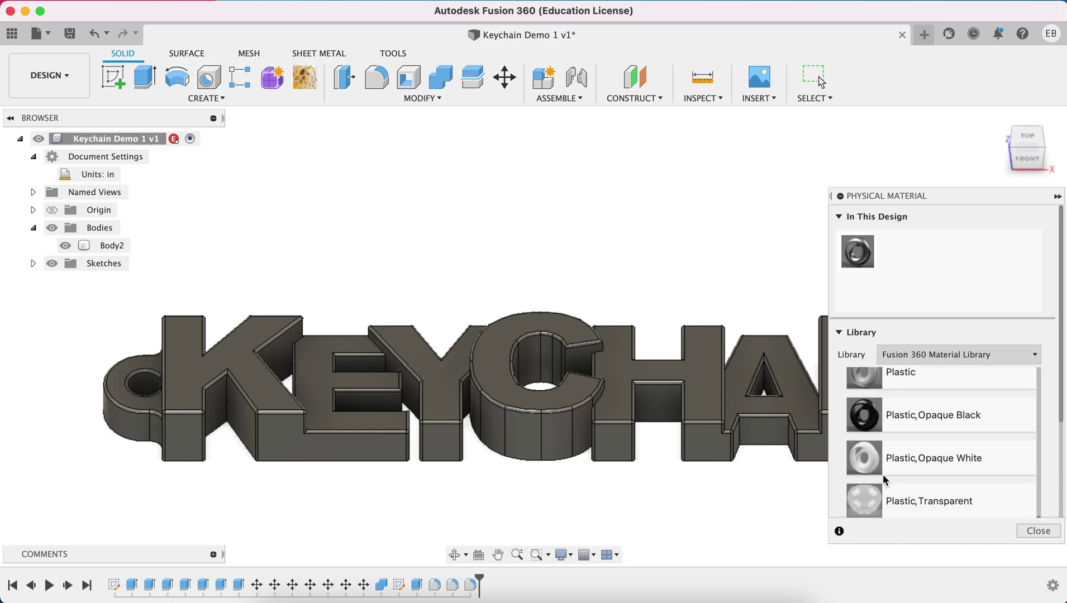
pyautogui.scroll(-6, 885, 479)
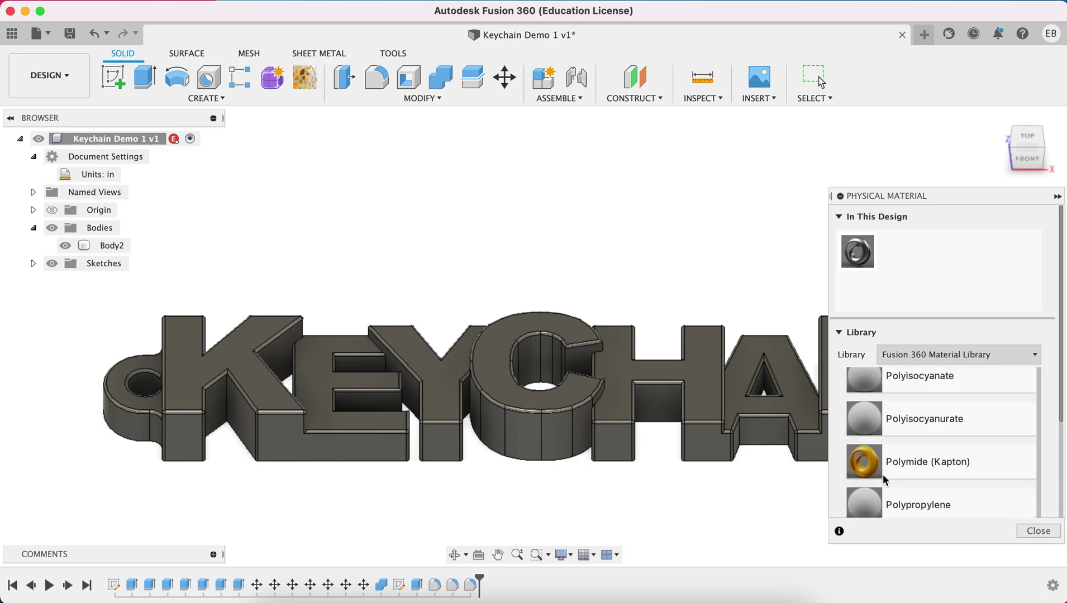
pyautogui.scroll(-8, 883, 475)
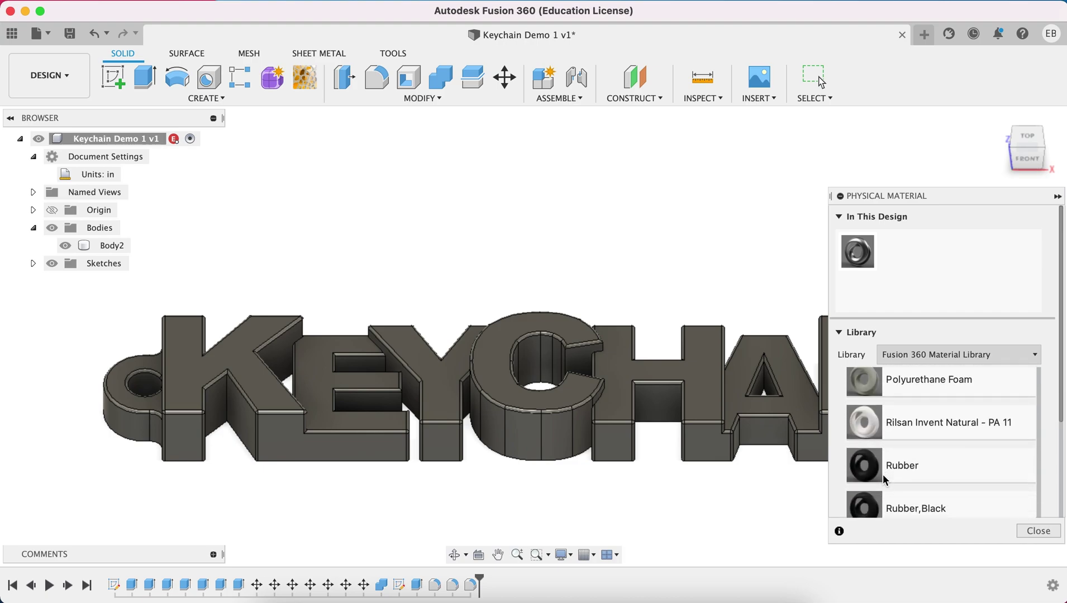
pyautogui.scroll(-4, 883, 475)
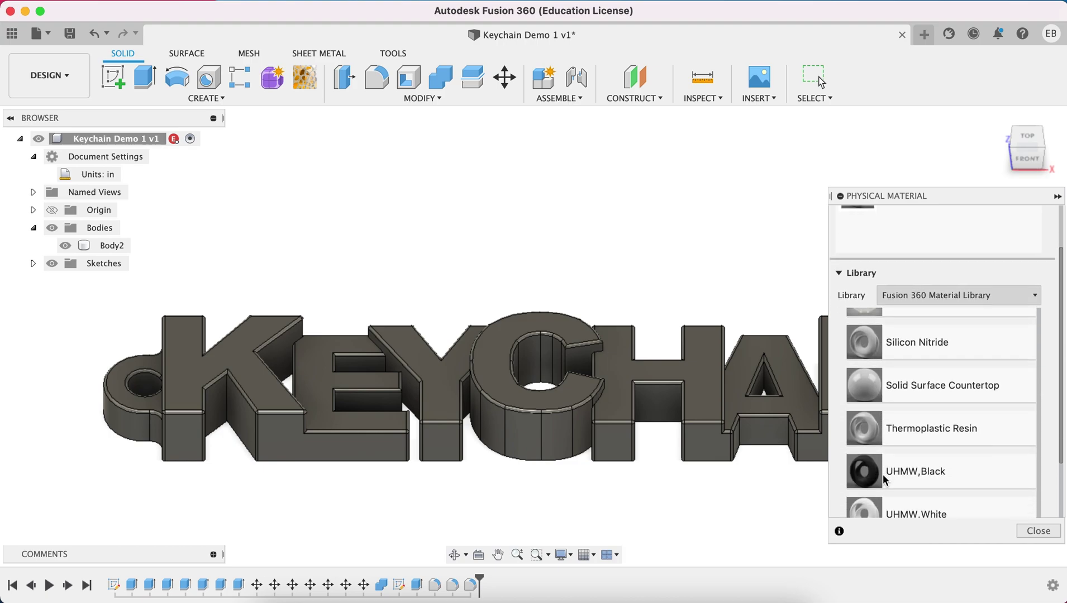
pyautogui.scroll(10, 885, 481)
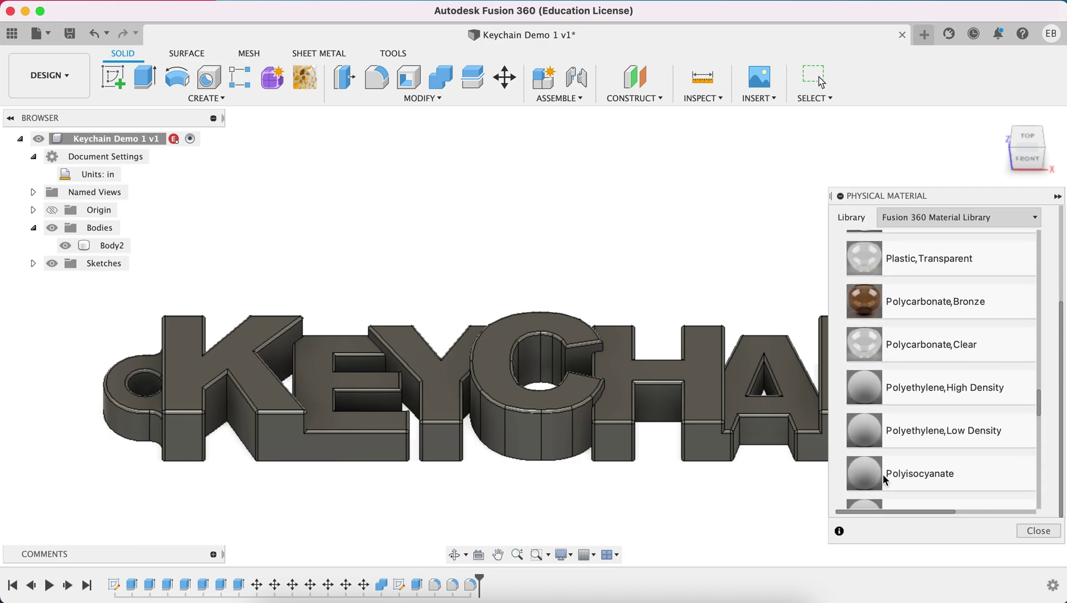
pyautogui.scroll(10, 885, 480)
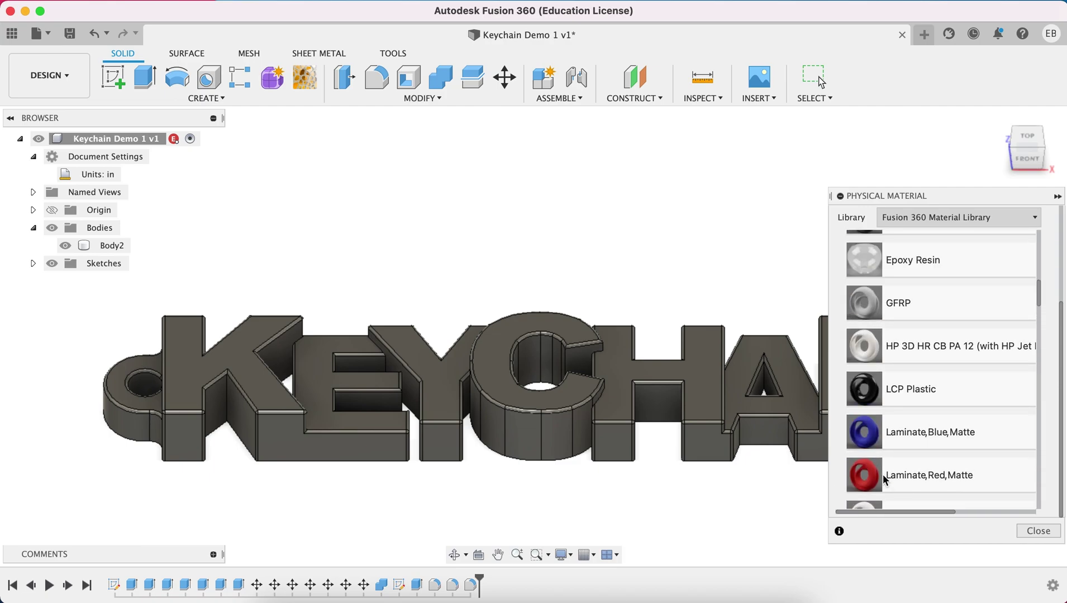
pyautogui.scroll(5, 885, 479)
pyautogui.scroll(-2, 885, 479)
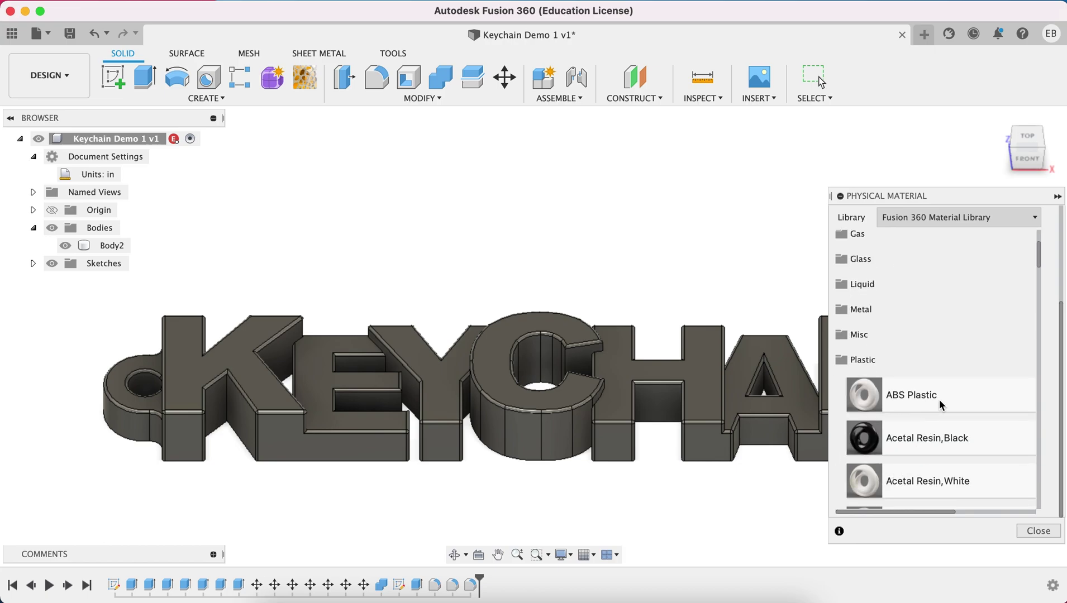
pyautogui.moveTo(850, 397); pyautogui.dragTo(770, 414)
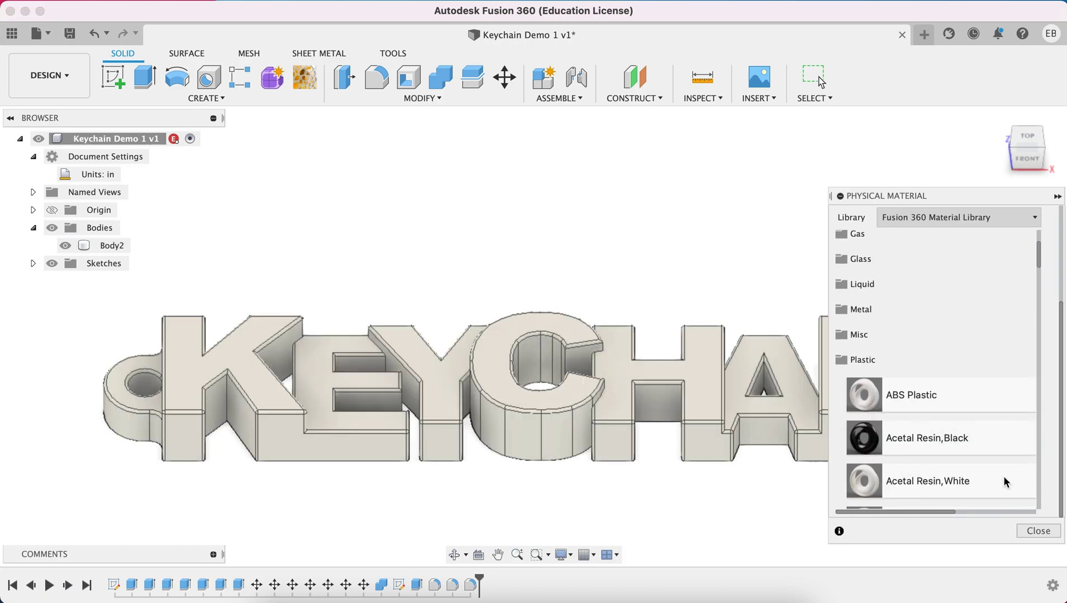
pyautogui.click(1049, 531)
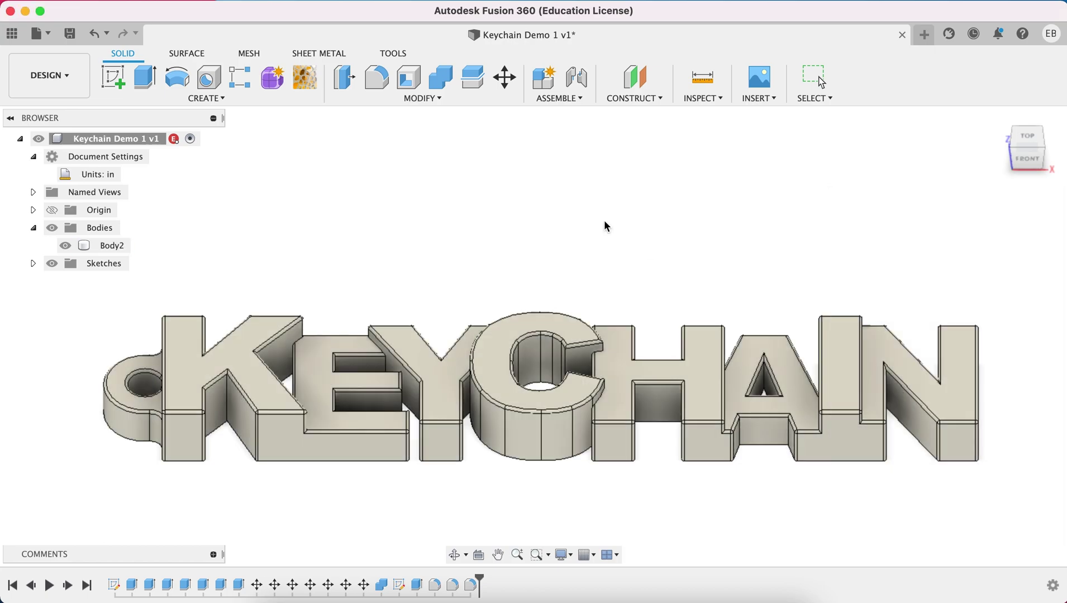
# Apply the Chrome metal appearance to the whole keychain body
pyautogui.click(429, 100)
pyautogui.click(408, 366)
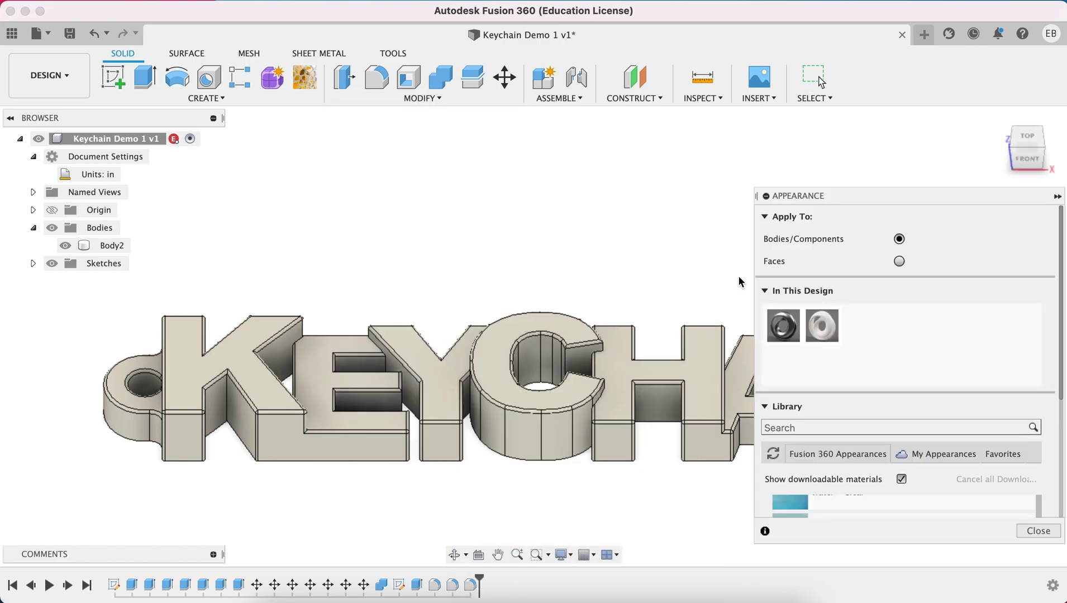
pyautogui.scroll(-15, 836, 408)
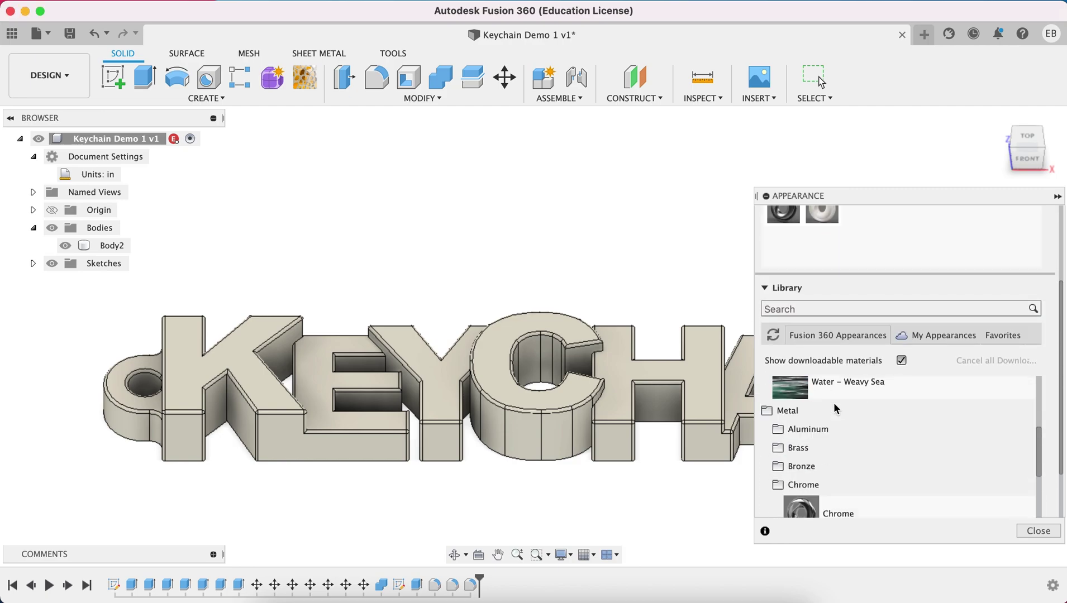
pyautogui.scroll(5, 836, 408)
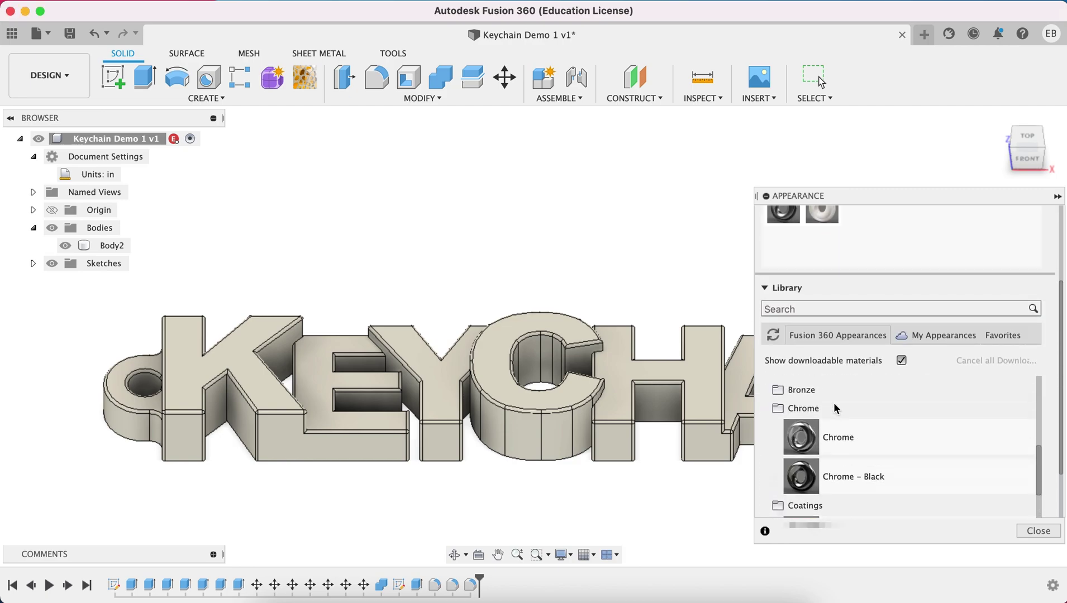
pyautogui.moveTo(854, 461); pyautogui.dragTo(612, 431)
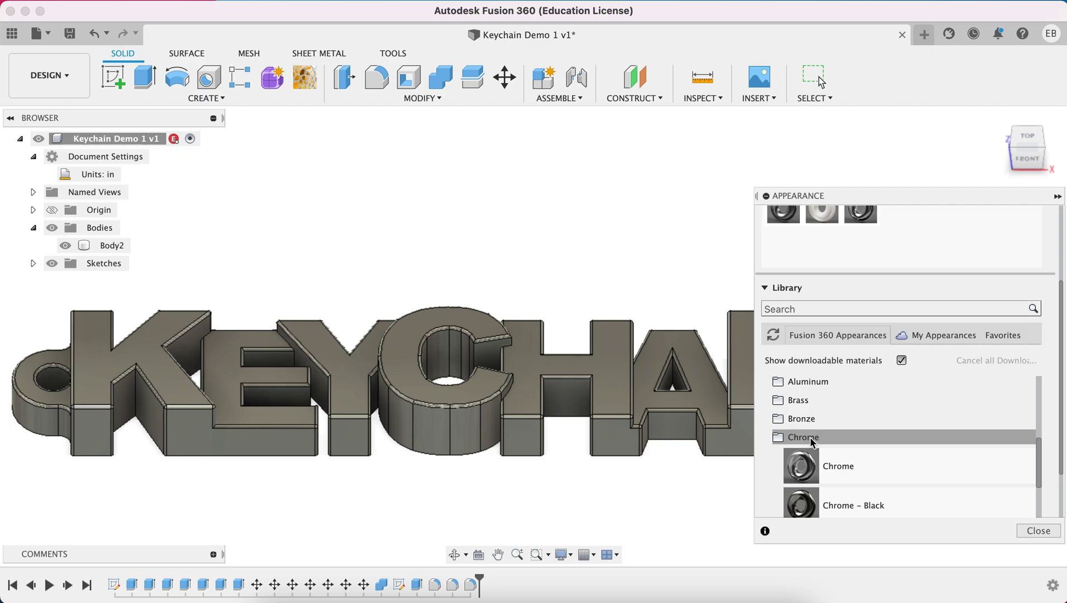
# Switch appearance assignment to individual faces and apply Coating - Black Oxide to the K's top face
pyautogui.scroll(-3, 889, 450)
pyautogui.scroll(-2, 891, 451)
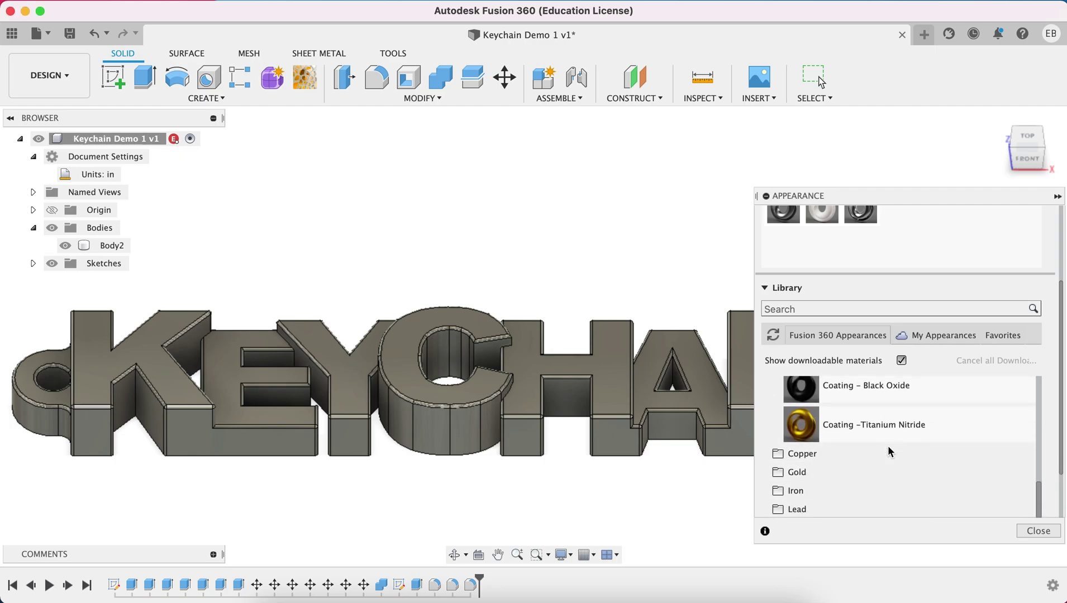
pyautogui.scroll(1, 891, 452)
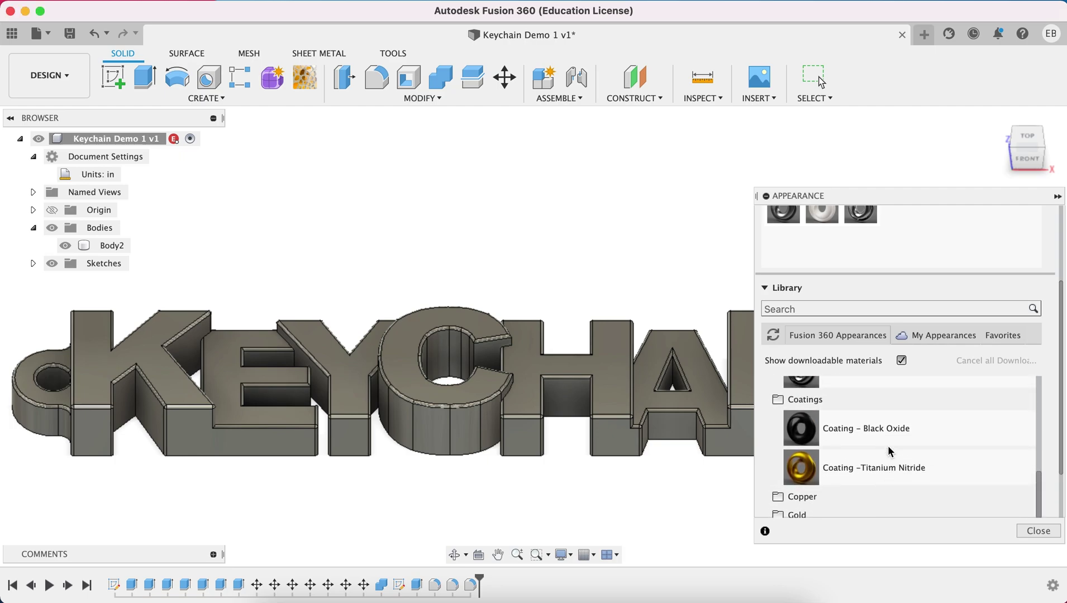
pyautogui.click(862, 423)
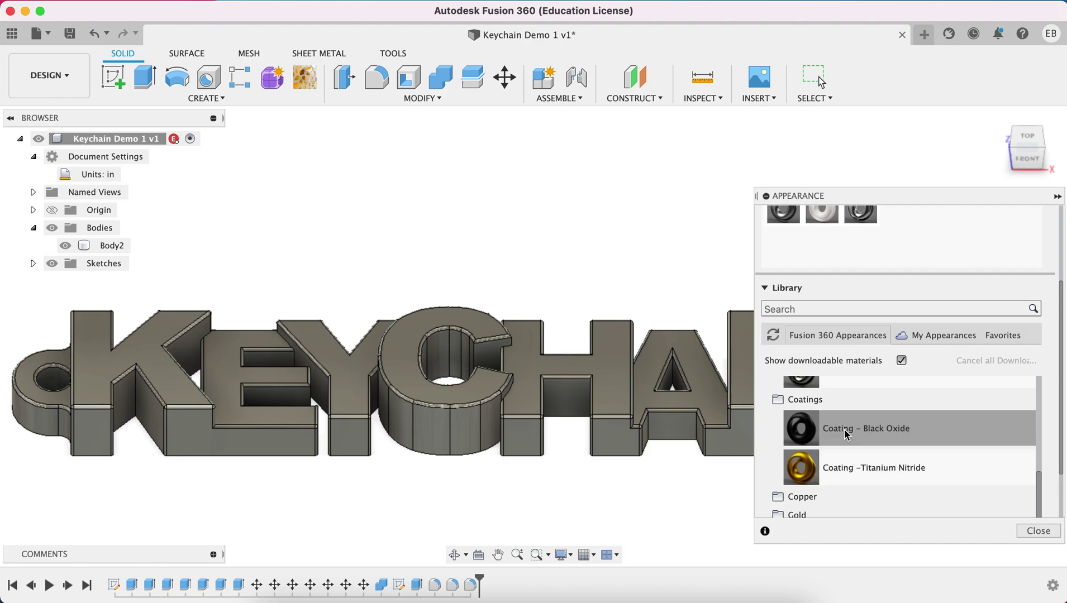
pyautogui.scroll(4, 909, 249)
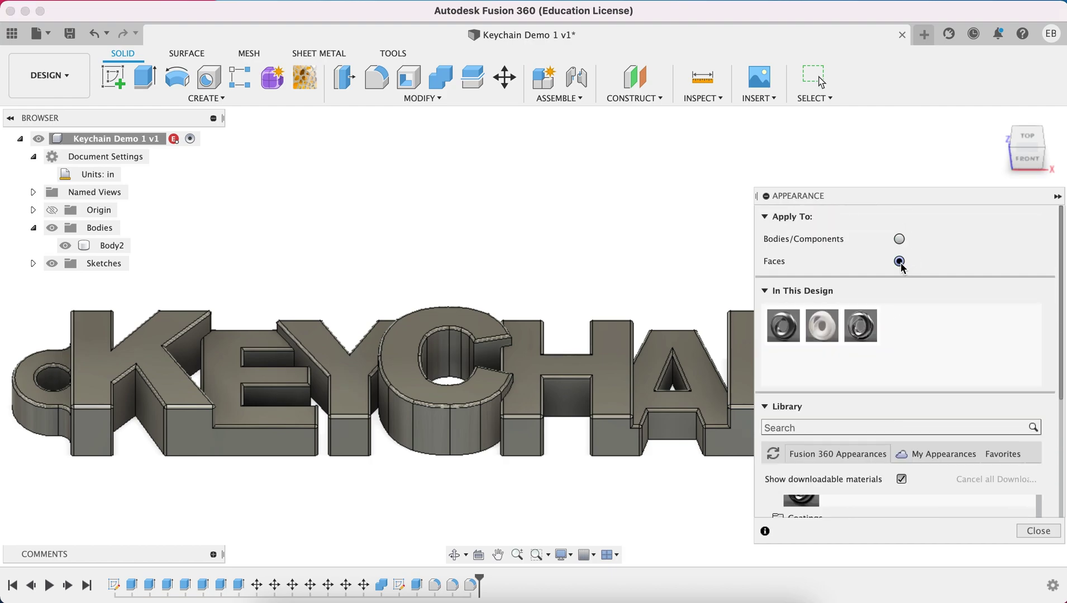
pyautogui.scroll(-5, 925, 376)
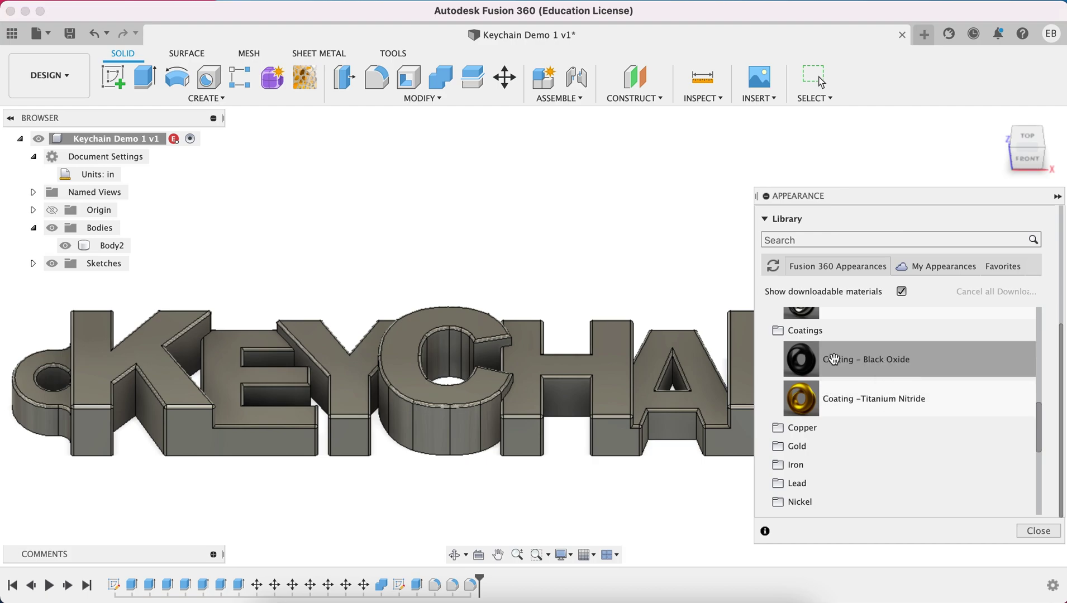
pyautogui.moveTo(834, 360); pyautogui.dragTo(116, 369)
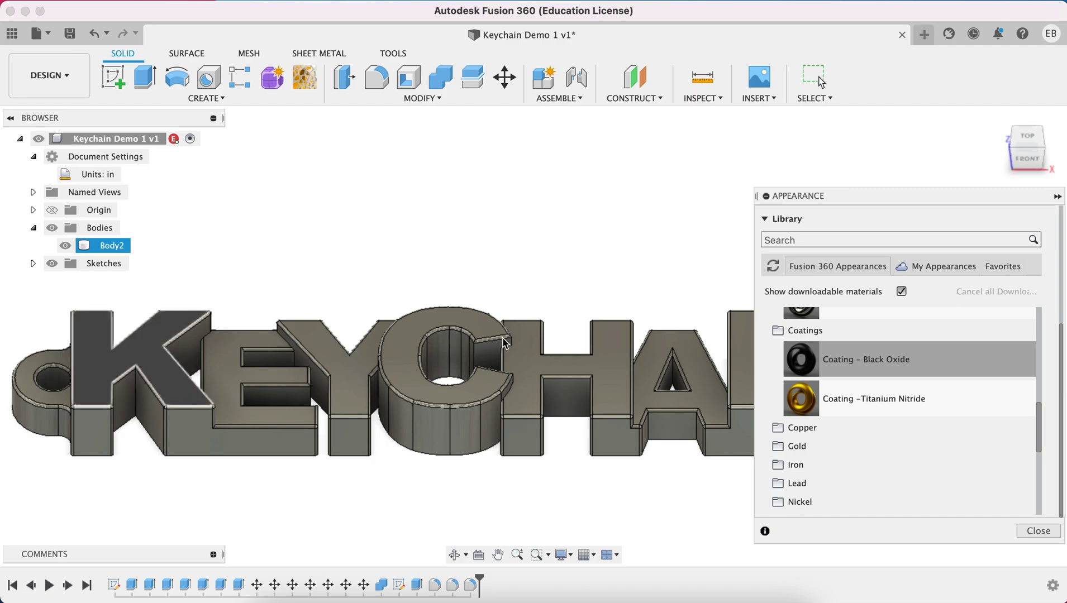
# Apply the Coating - Black Oxide appearance to the top faces of the Y, H and I
pyautogui.moveTo(805, 360); pyautogui.dragTo(616, 373)
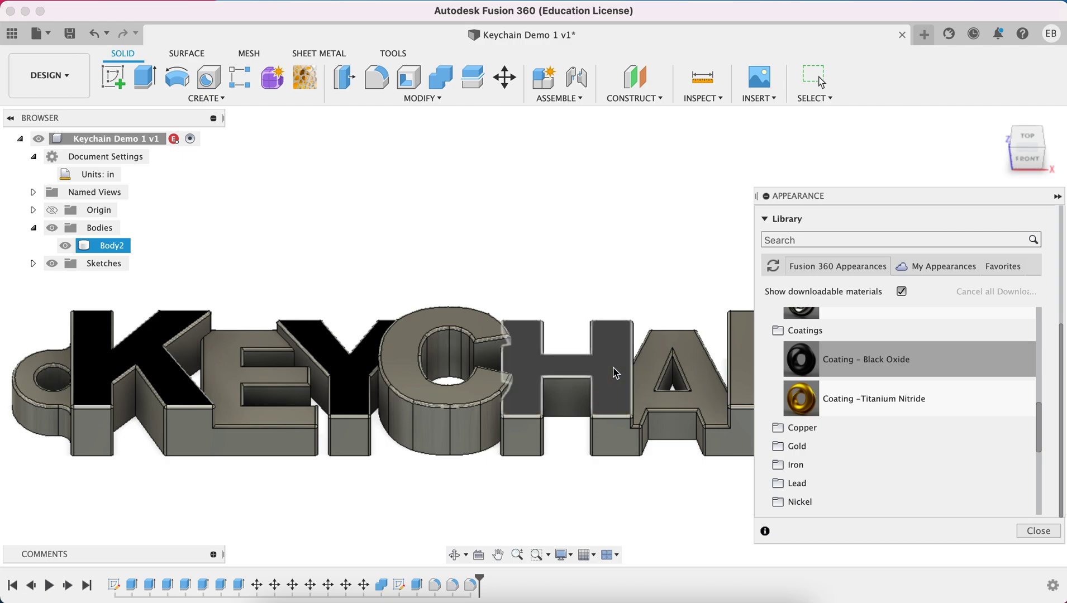
pyautogui.hscroll(5, 683, 385)
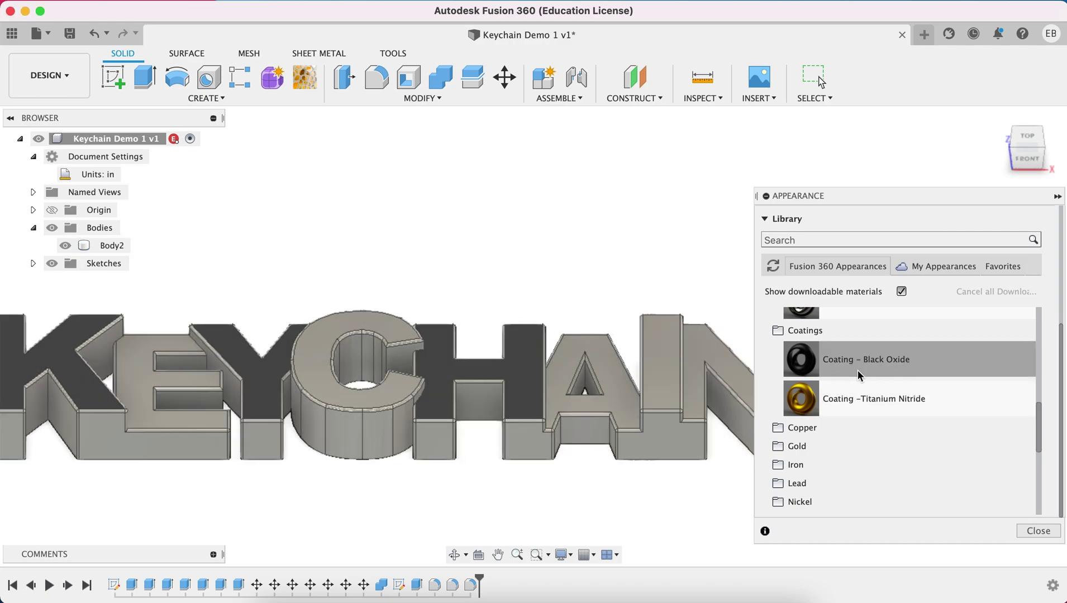
pyautogui.moveTo(857, 373); pyautogui.dragTo(674, 374)
# Apply the Coating - Titanium Nitride appearance to the top faces of the A, N, C, E and the ring loop
pyautogui.moveTo(798, 394); pyautogui.dragTo(714, 401)
pyautogui.moveTo(800, 398); pyautogui.dragTo(623, 410)
pyautogui.scroll(3, 888, 383)
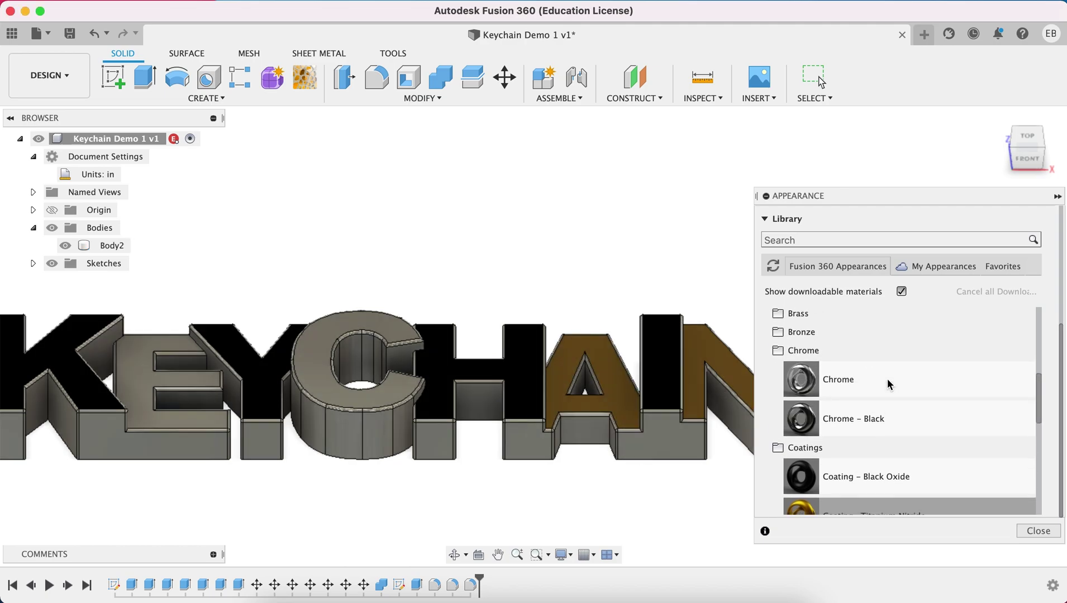
pyautogui.scroll(-3, 890, 385)
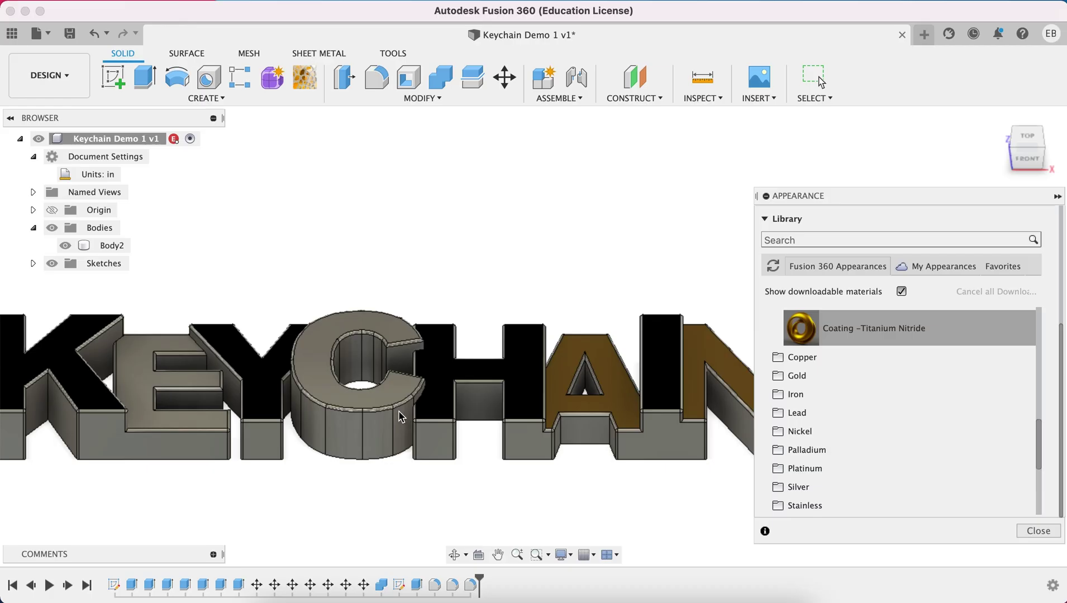
pyautogui.click(405, 417)
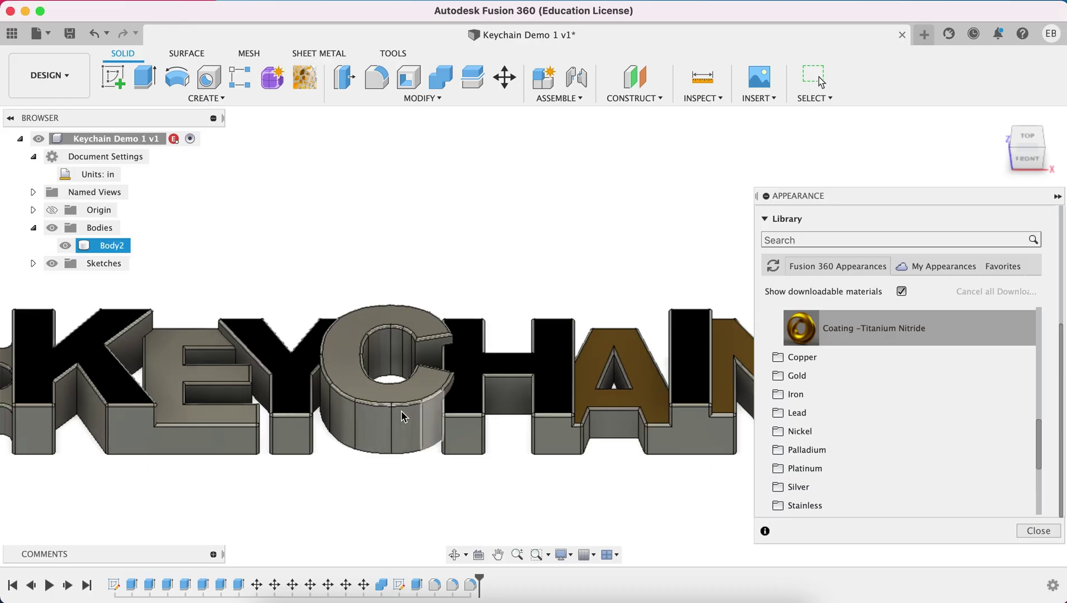
pyautogui.moveTo(801, 329); pyautogui.dragTo(433, 394)
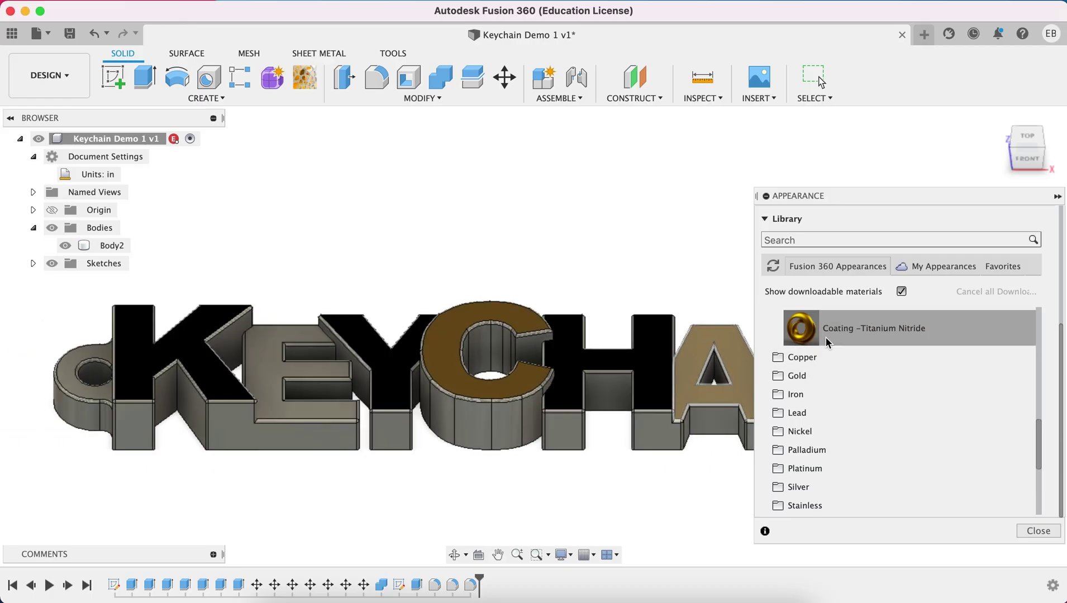
pyautogui.moveTo(828, 343); pyautogui.dragTo(349, 418)
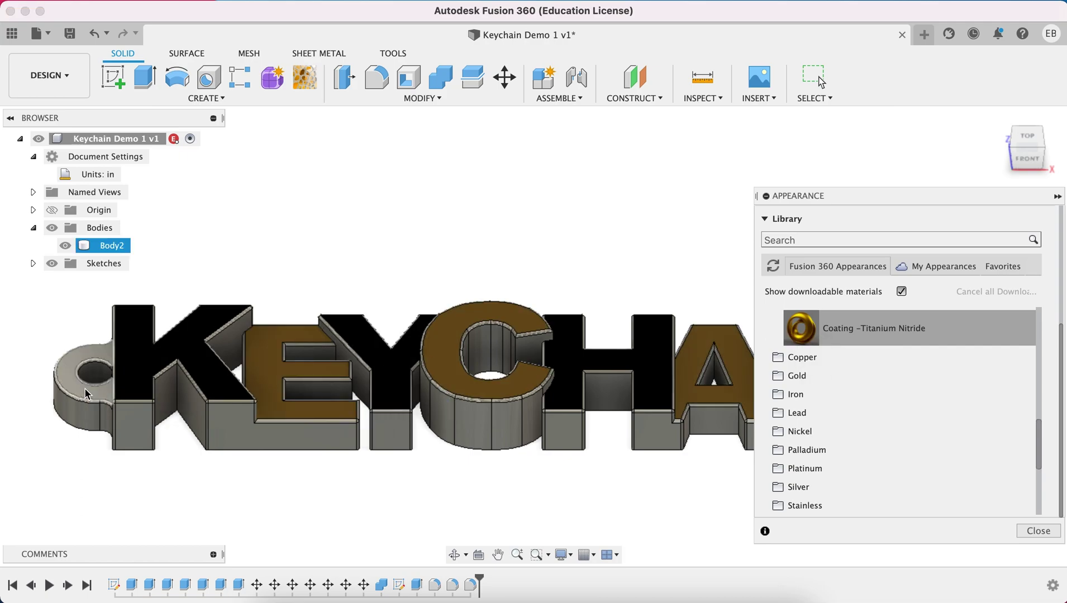
pyautogui.click(321, 210)
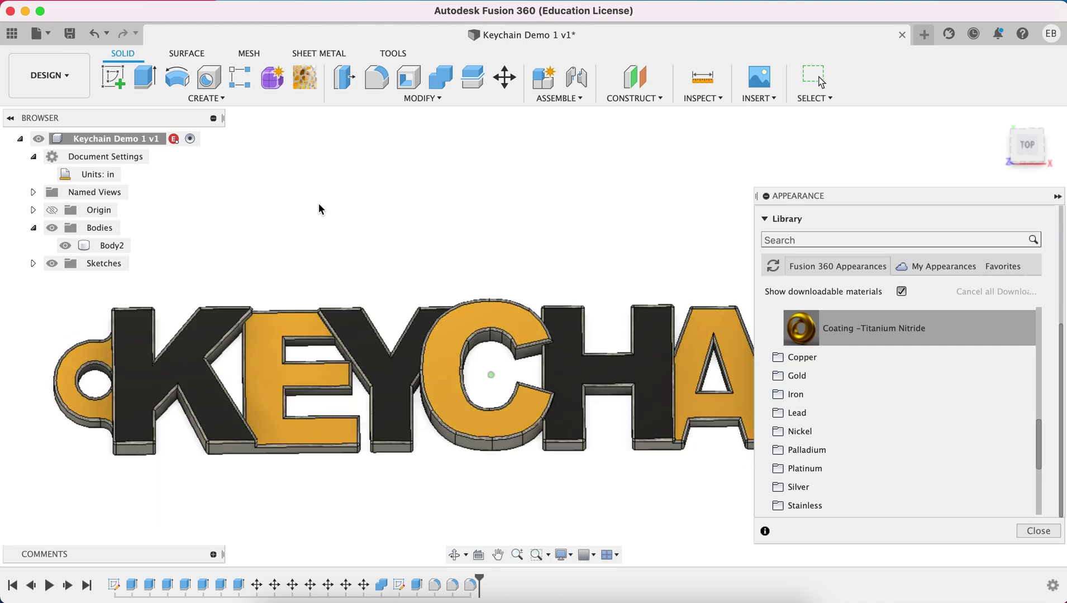
pyautogui.keyDown('shift'); pyautogui.hscroll(-5, 321, 210); pyautogui.keyUp('shift')
pyautogui.keyDown('shift'); pyautogui.scroll(-5, 321, 209); pyautogui.keyUp('shift')
pyautogui.keyDown('shift'); pyautogui.hscroll(5, 321, 210); pyautogui.keyUp('shift')
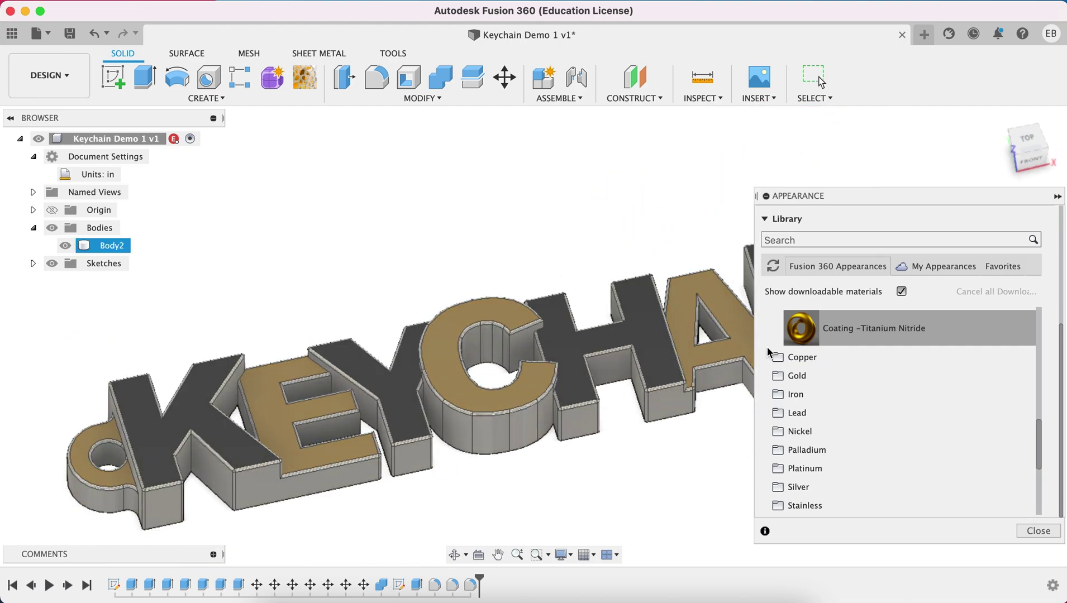
# Recolor the Coating - Titanium Nitride appearance in this design to turquoise blue, RGB 52, 202, 236
pyautogui.scroll(10, 921, 374)
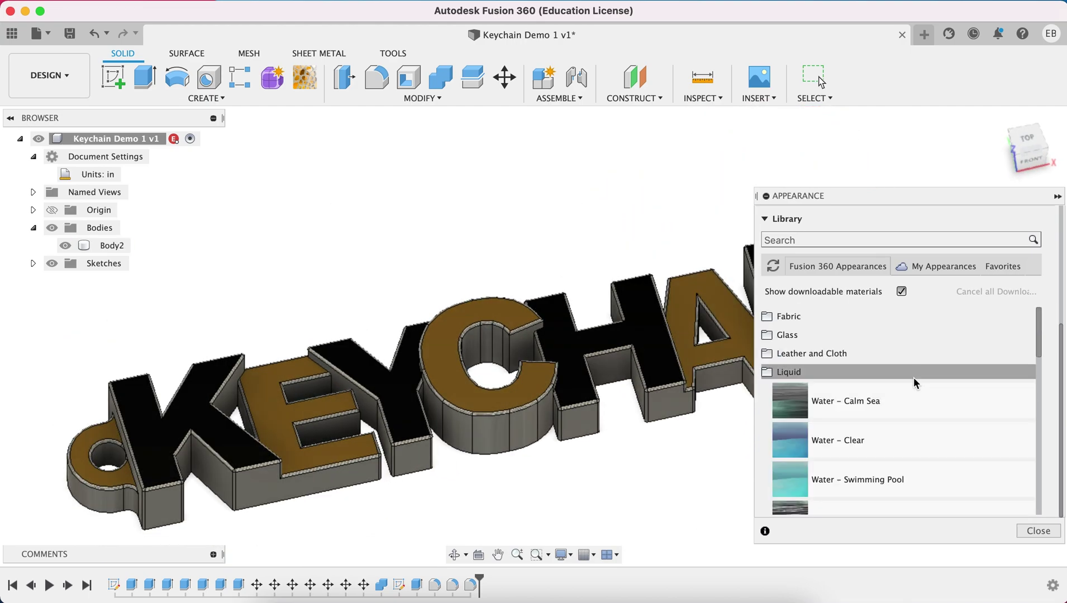
pyautogui.scroll(5, 917, 380)
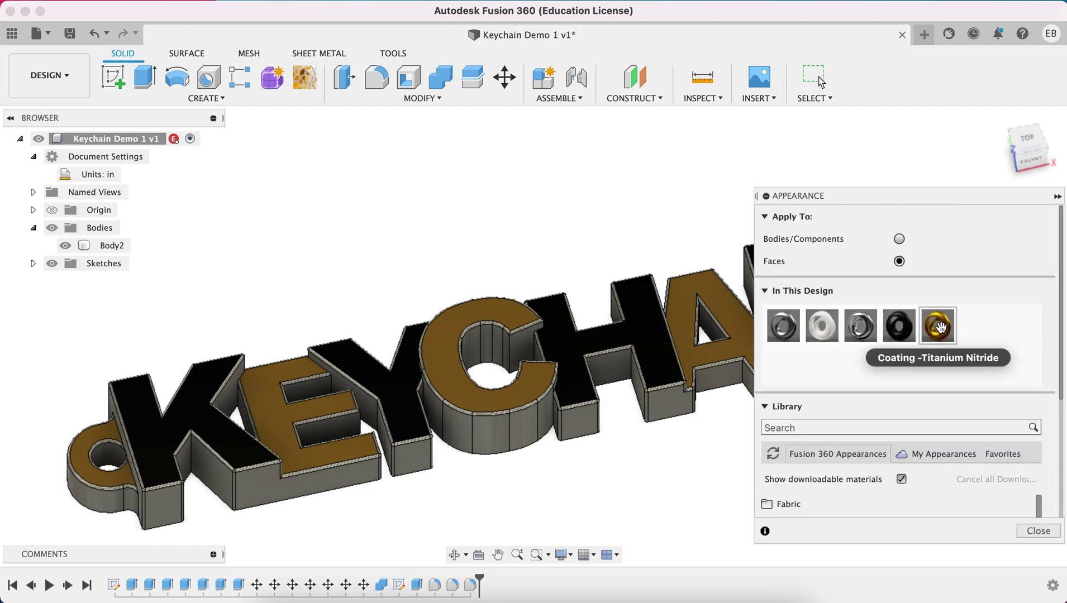
pyautogui.doubleClick(941, 329)
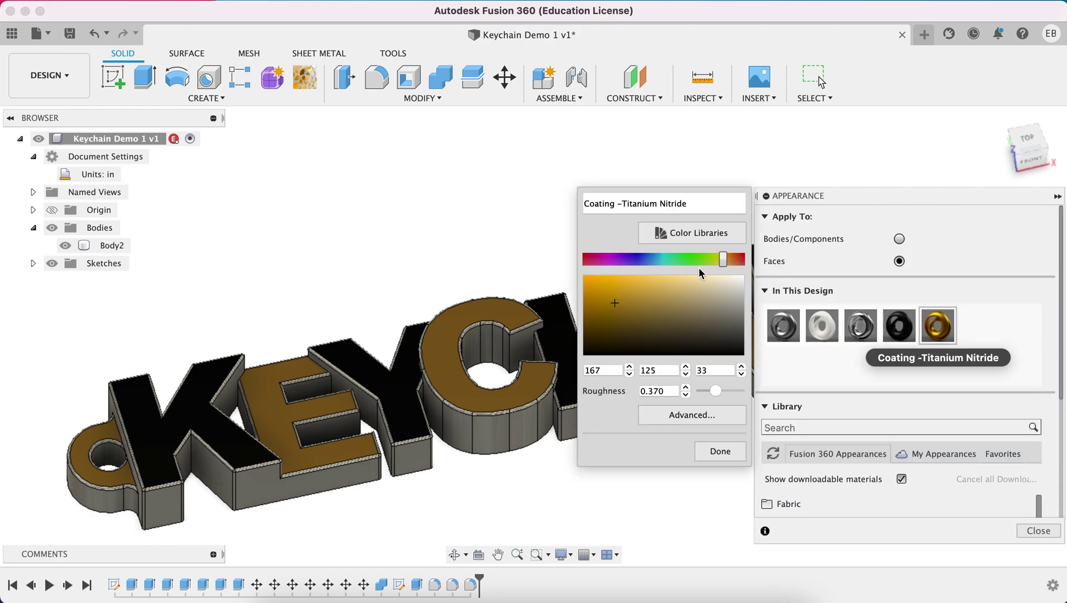
pyautogui.moveTo(724, 266); pyautogui.dragTo(660, 266)
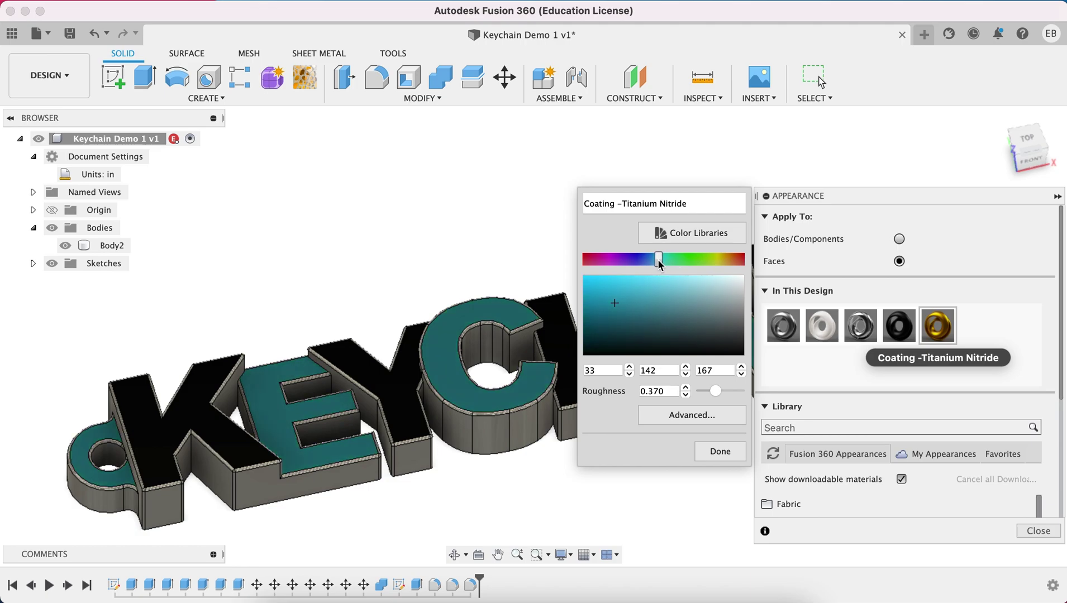
pyautogui.click(618, 282)
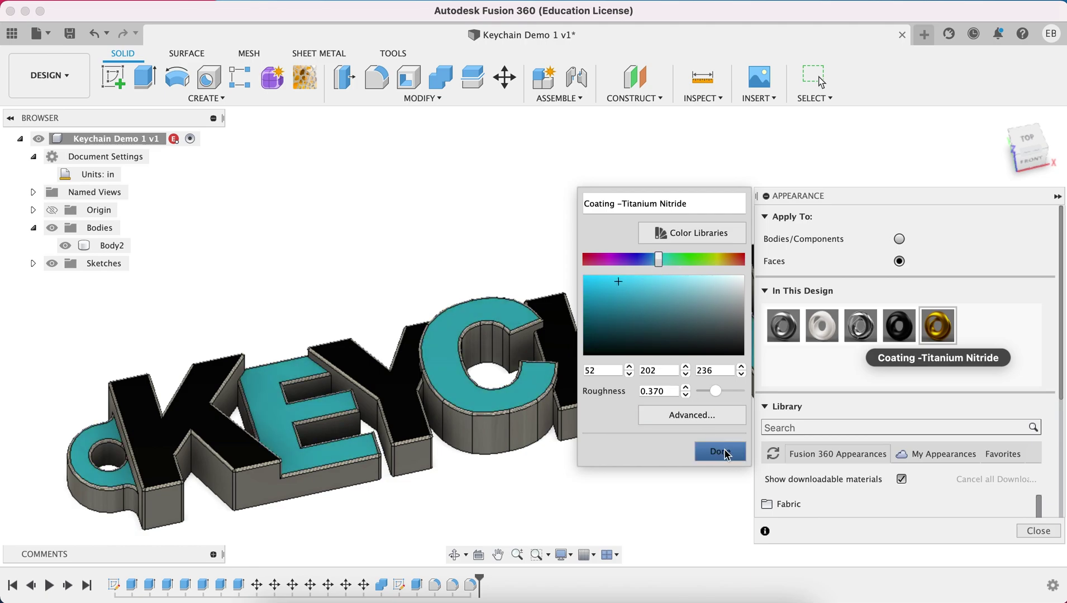
pyautogui.click(703, 458)
# Recolor the Coating - Black Oxide appearance to slate blue, RGB 76, 95, 110, and finish editing appearances
pyautogui.scroll(2, 703, 460)
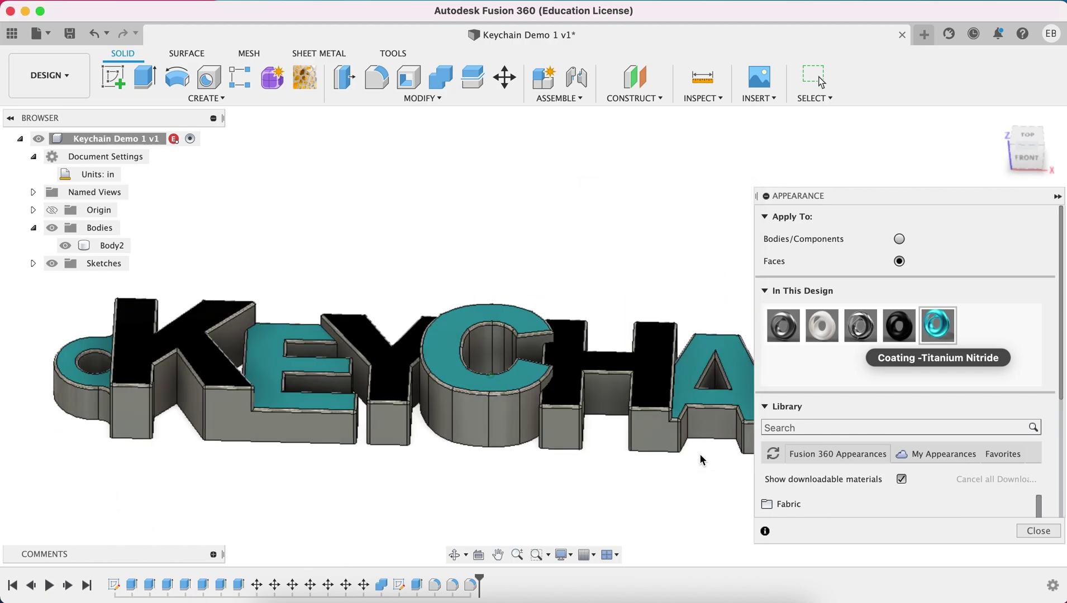
pyautogui.doubleClick(891, 331)
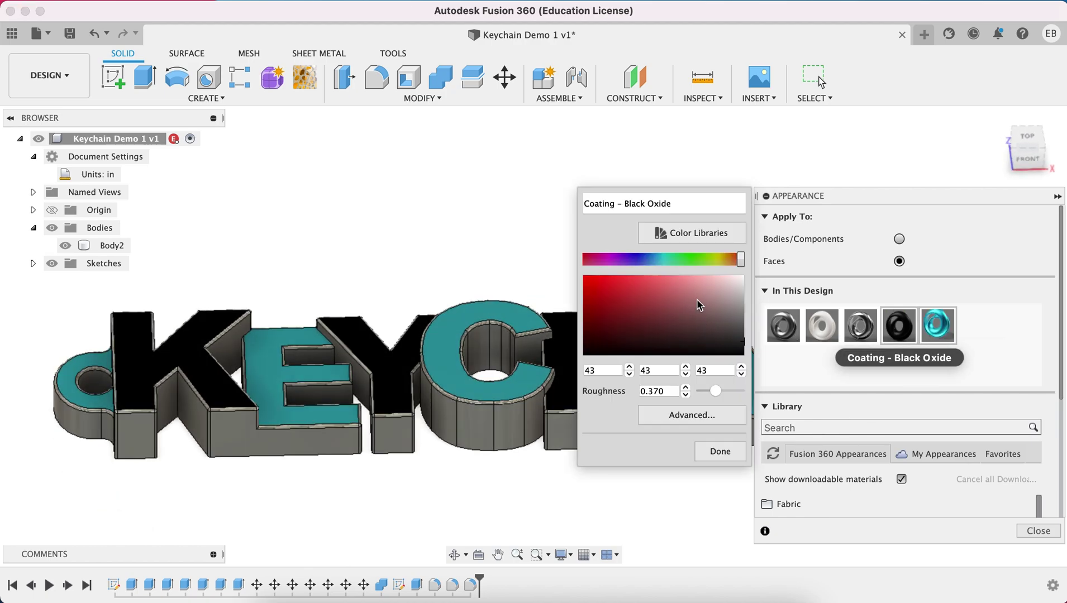
pyautogui.click(735, 336)
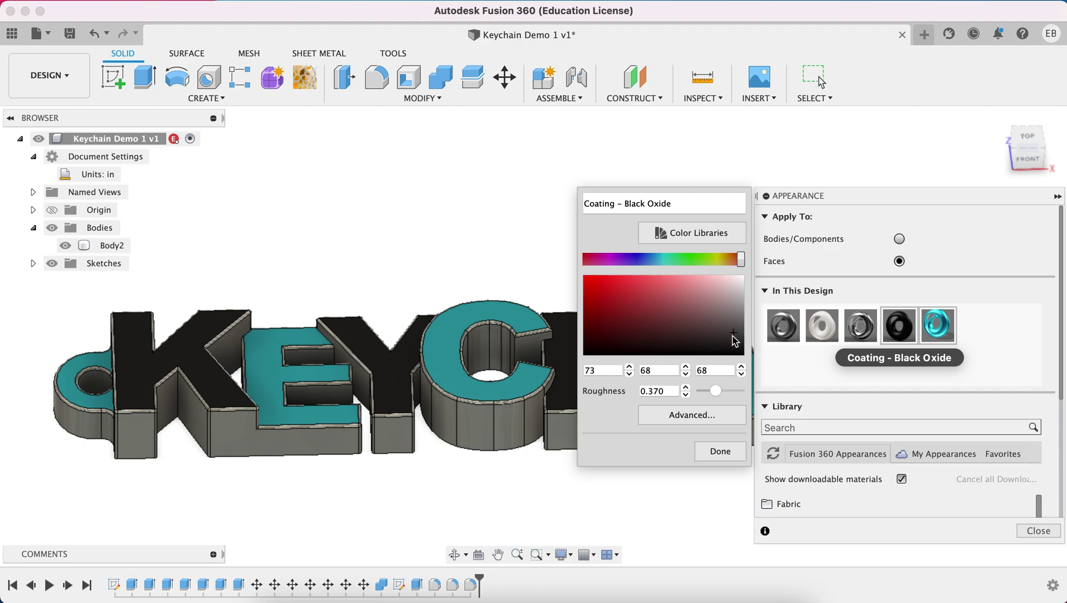
pyautogui.click(722, 350)
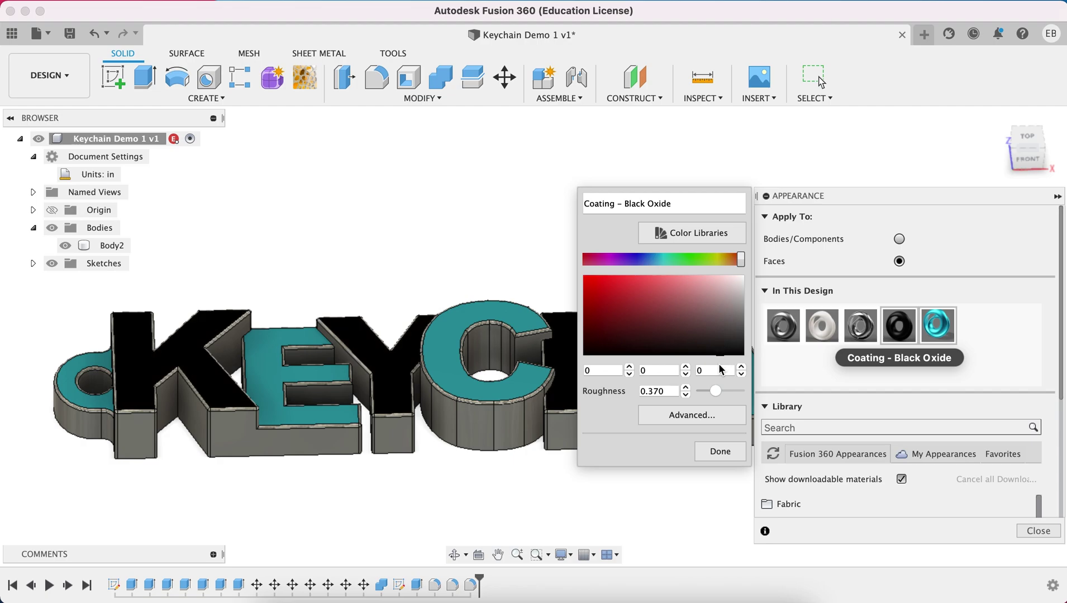
pyautogui.moveTo(684, 264); pyautogui.dragTo(656, 265)
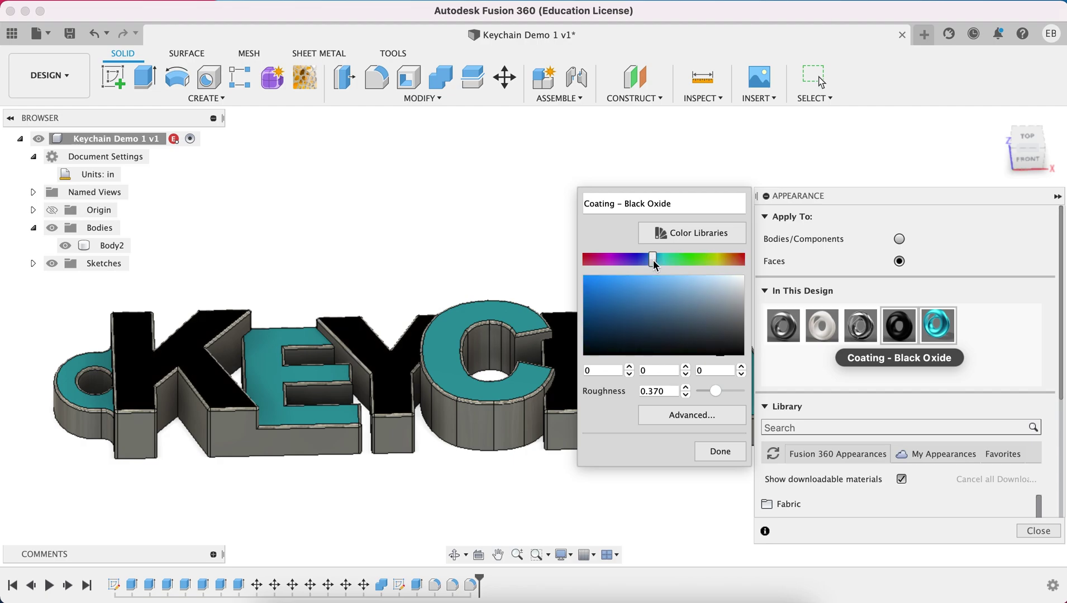
pyautogui.click(720, 333)
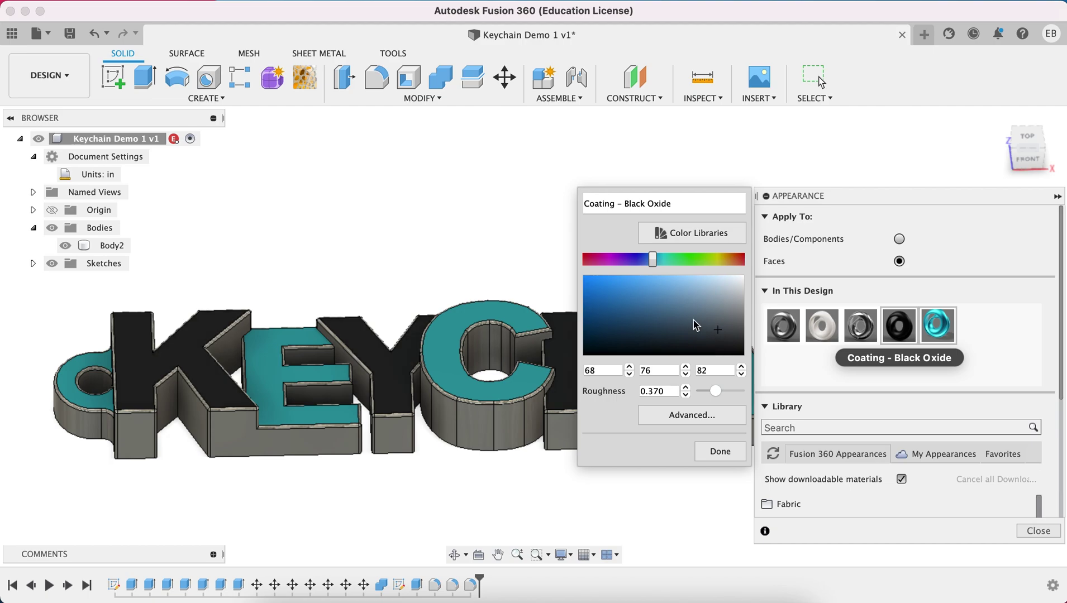
pyautogui.click(696, 325)
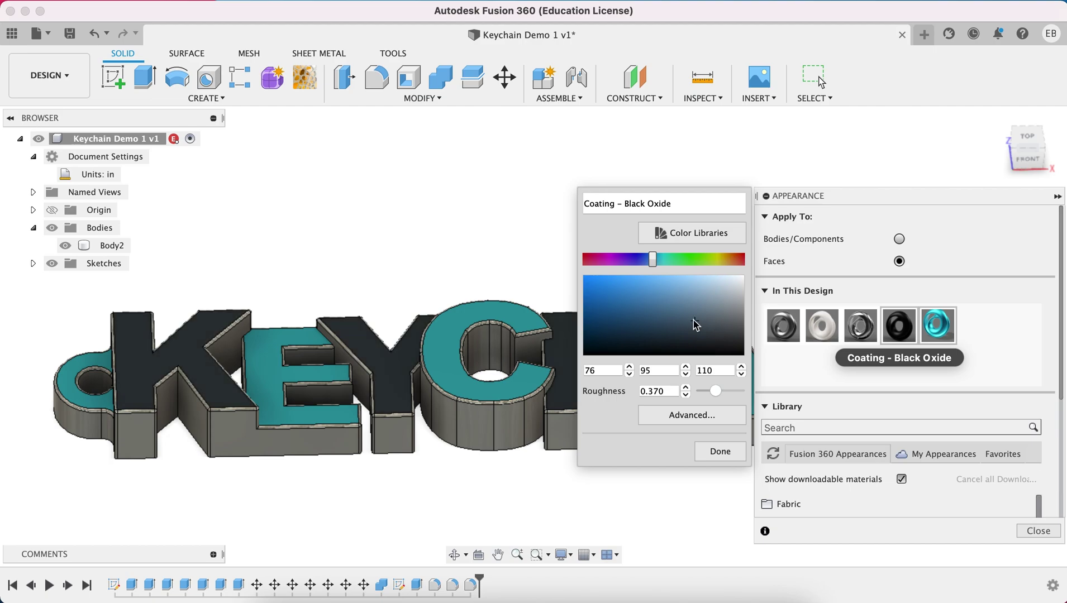
pyautogui.click(721, 452)
pyautogui.keyDown('shift'); pyautogui.scroll(5, 599, 422); pyautogui.keyUp('shift')
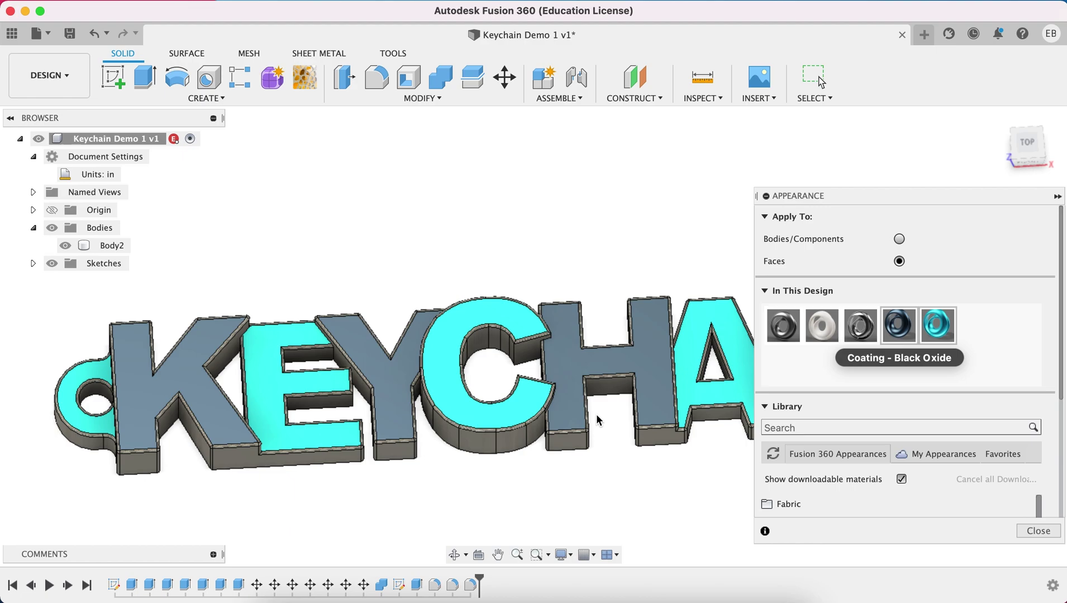
pyautogui.scroll(-4, 579, 409)
pyautogui.keyDown('shift'); pyautogui.scroll(4, 579, 410); pyautogui.keyUp('shift')
pyautogui.keyDown('shift'); pyautogui.scroll(4, 579, 410); pyautogui.keyUp('shift')
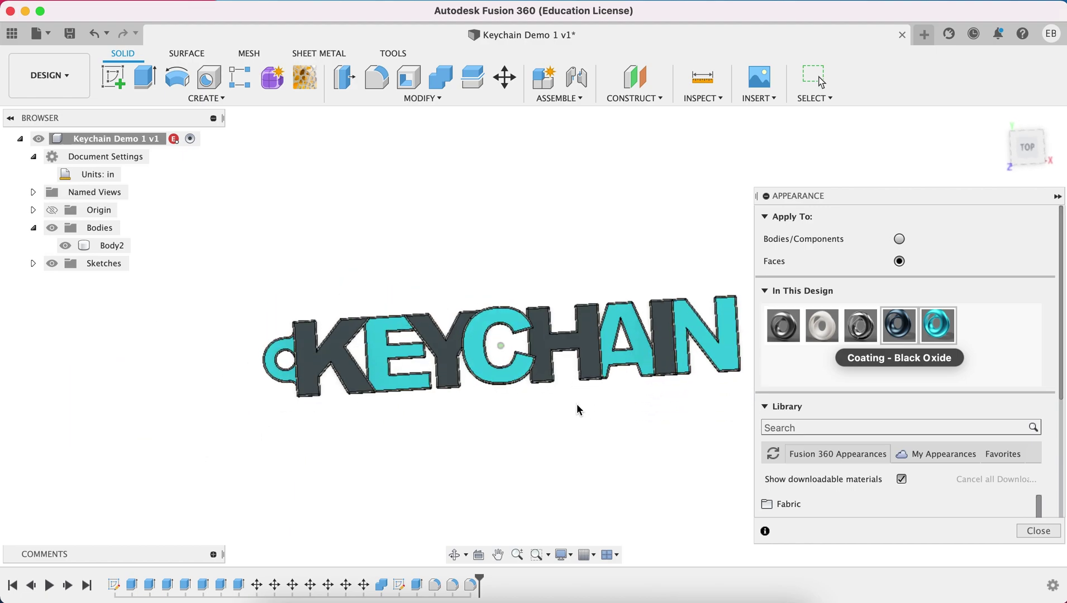
pyautogui.click(1038, 531)
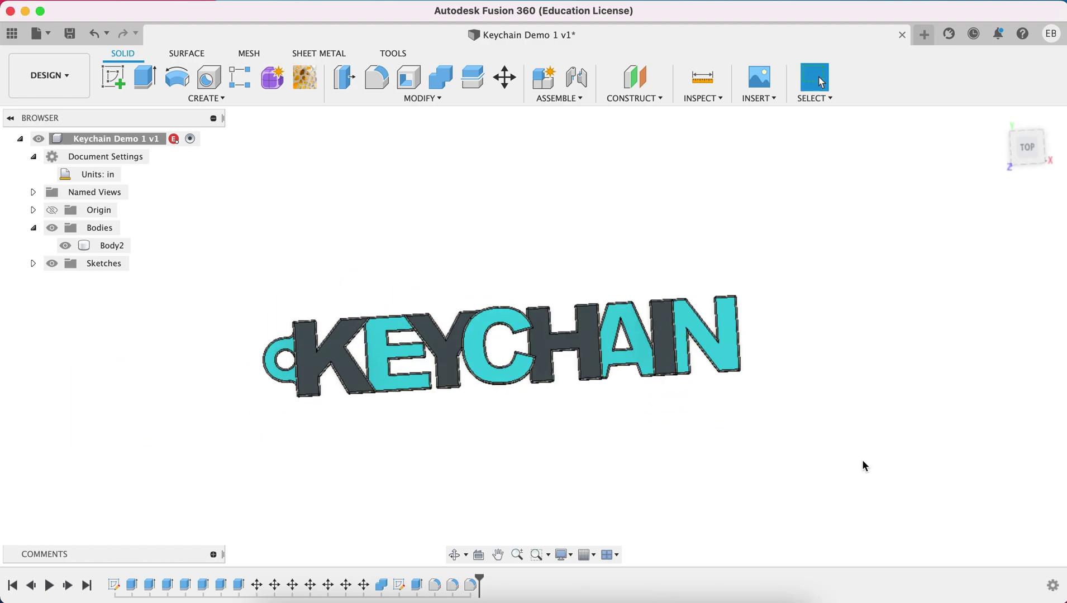
# Switch from the Design workspace to the Render workspace with the whole keychain in view
pyautogui.click(73, 84)
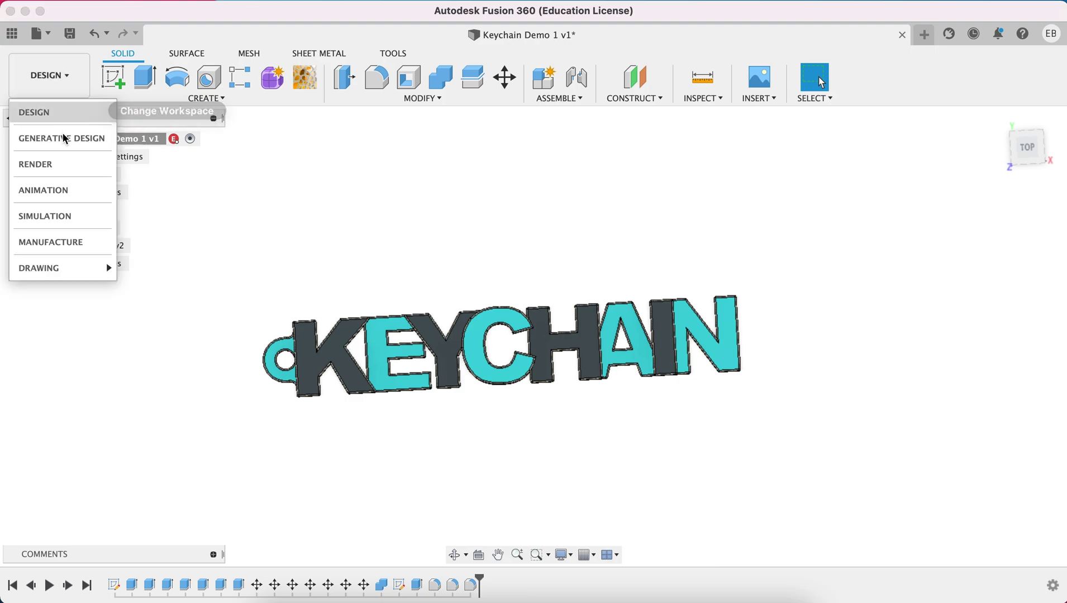
pyautogui.click(64, 166)
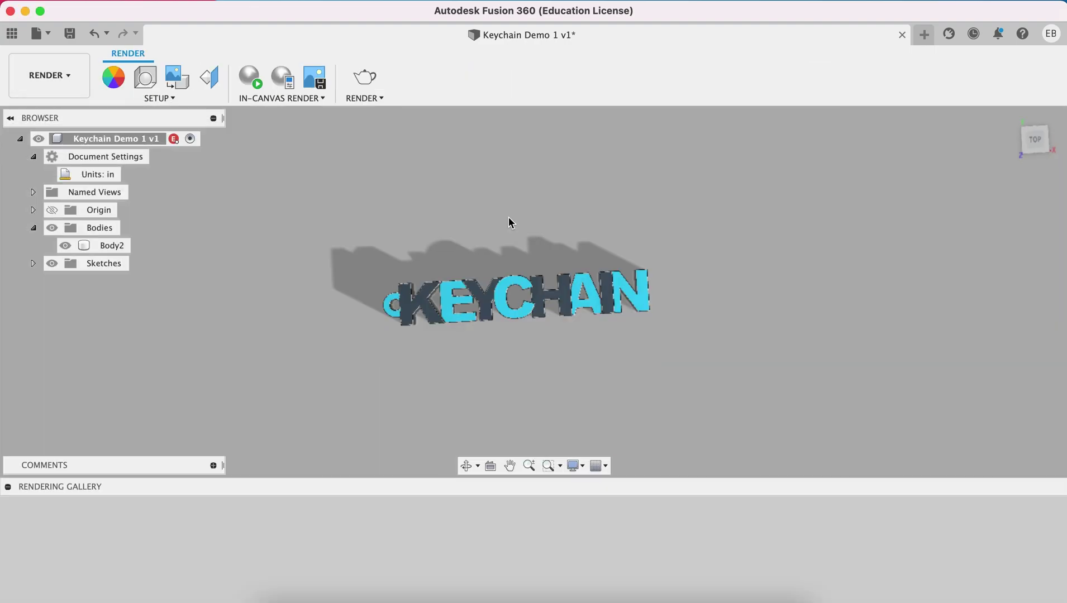
pyautogui.click(548, 306)
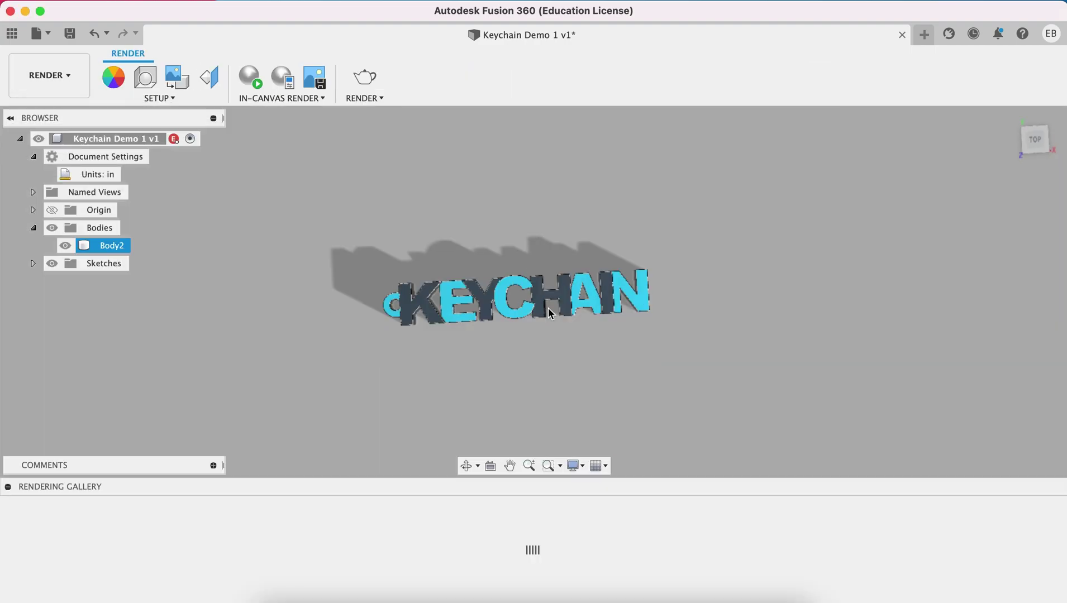
pyautogui.click(1034, 144)
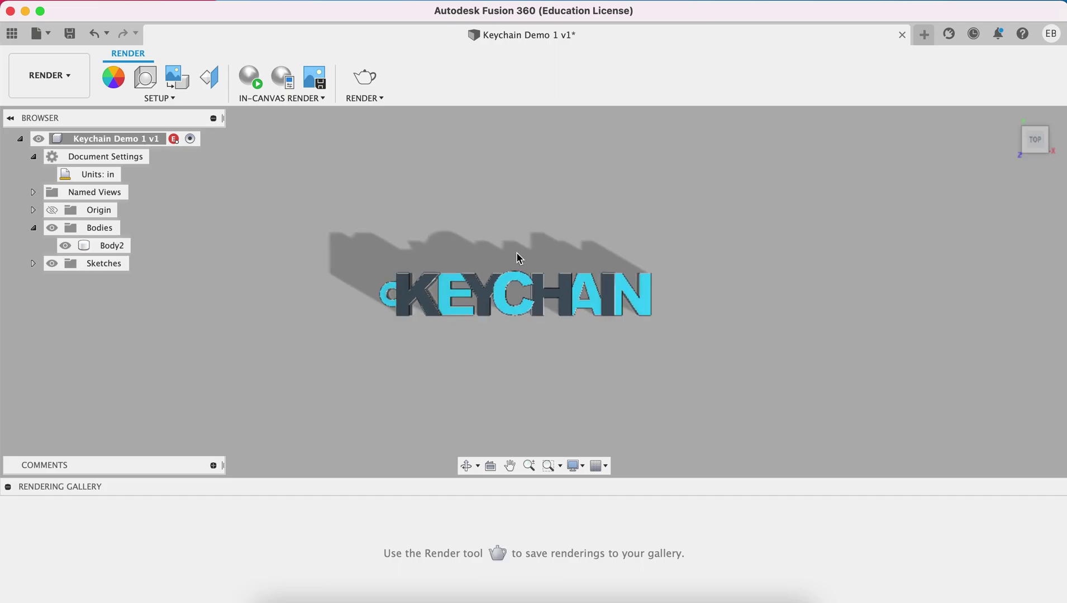
pyautogui.scroll(3, 517, 255)
pyautogui.scroll(3, 517, 253)
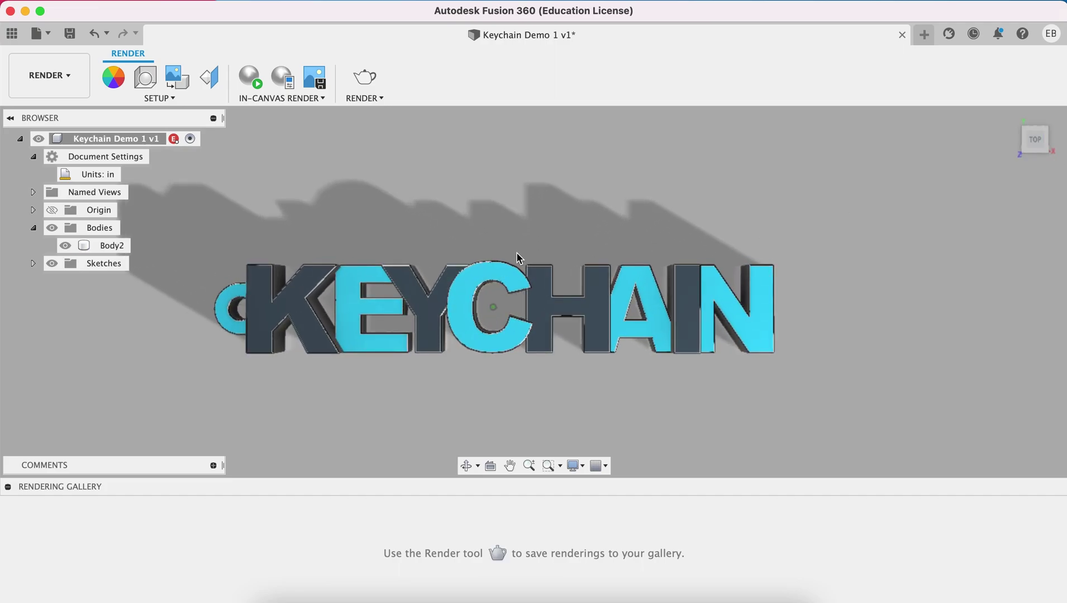
pyautogui.keyDown('shift'); pyautogui.scroll(-4, 516, 253); pyautogui.keyUp('shift')
pyautogui.keyDown('shift'); pyautogui.scroll(-3, 516, 253); pyautogui.keyUp('shift')
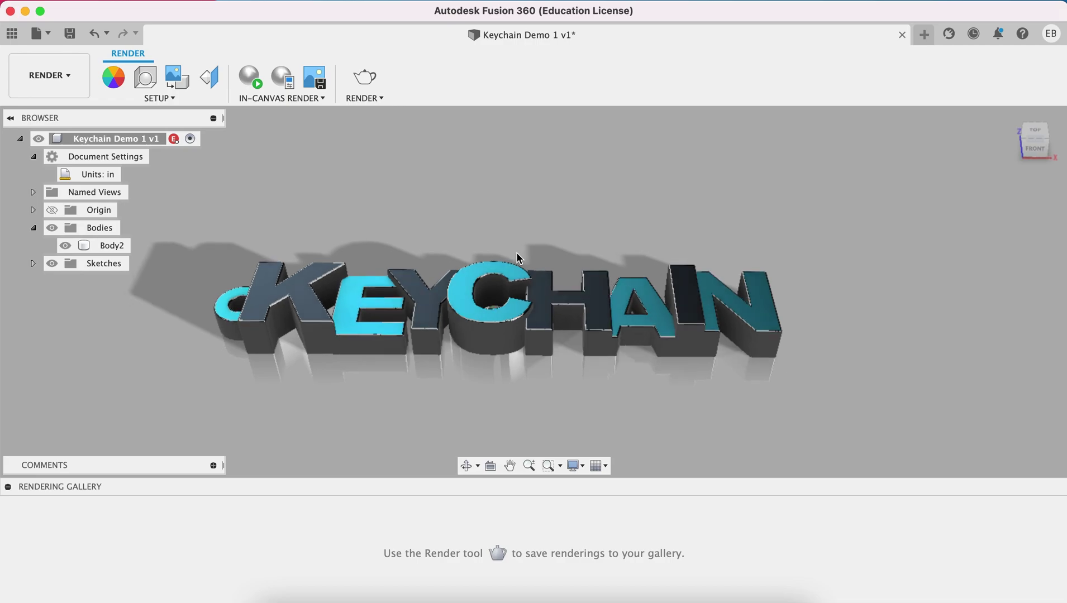
# Open the scene settings and rotate the environment lighting to about -34.5 degrees
pyautogui.click(114, 77)
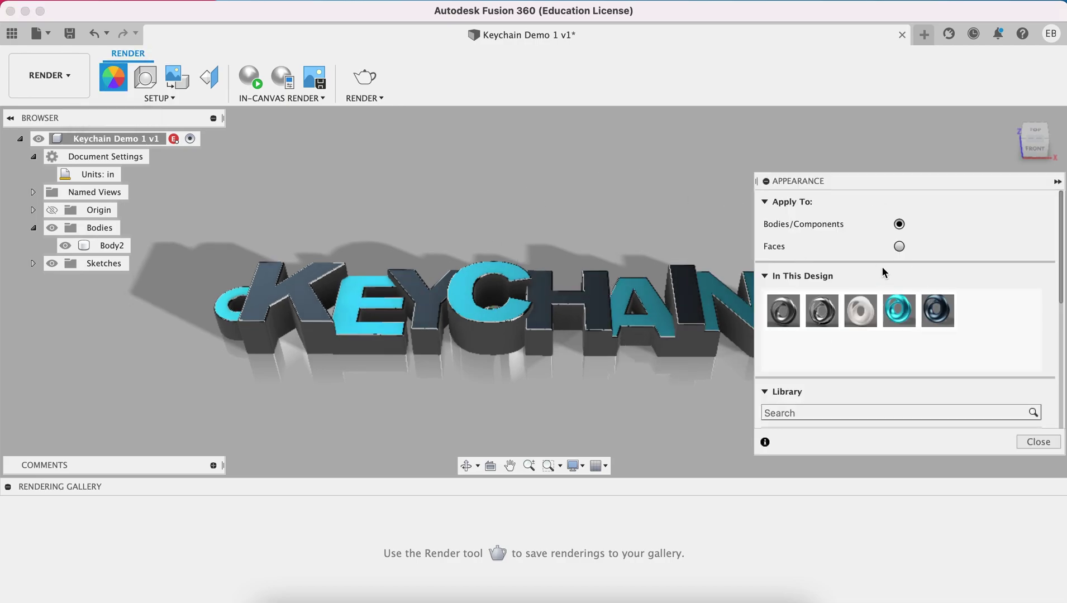
pyautogui.click(152, 77)
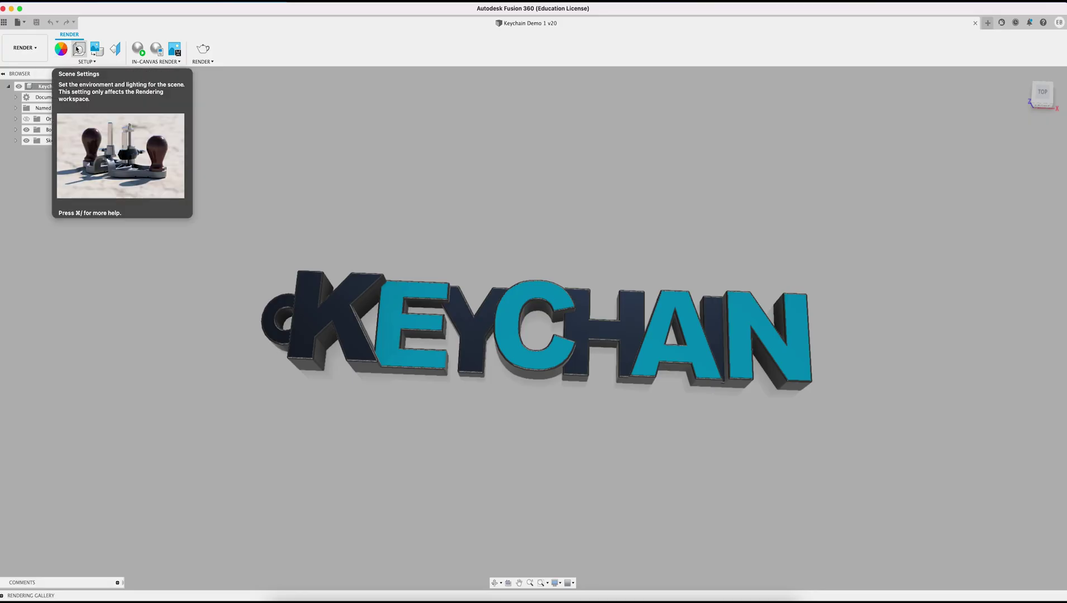
pyautogui.click(78, 49)
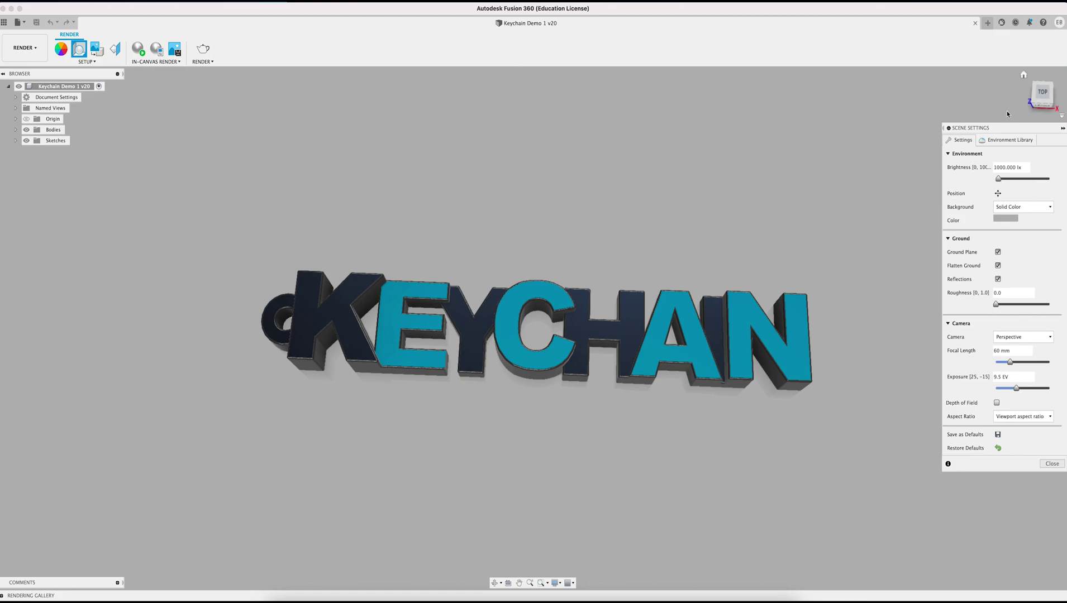
pyautogui.moveTo(998, 133); pyautogui.dragTo(938, 130)
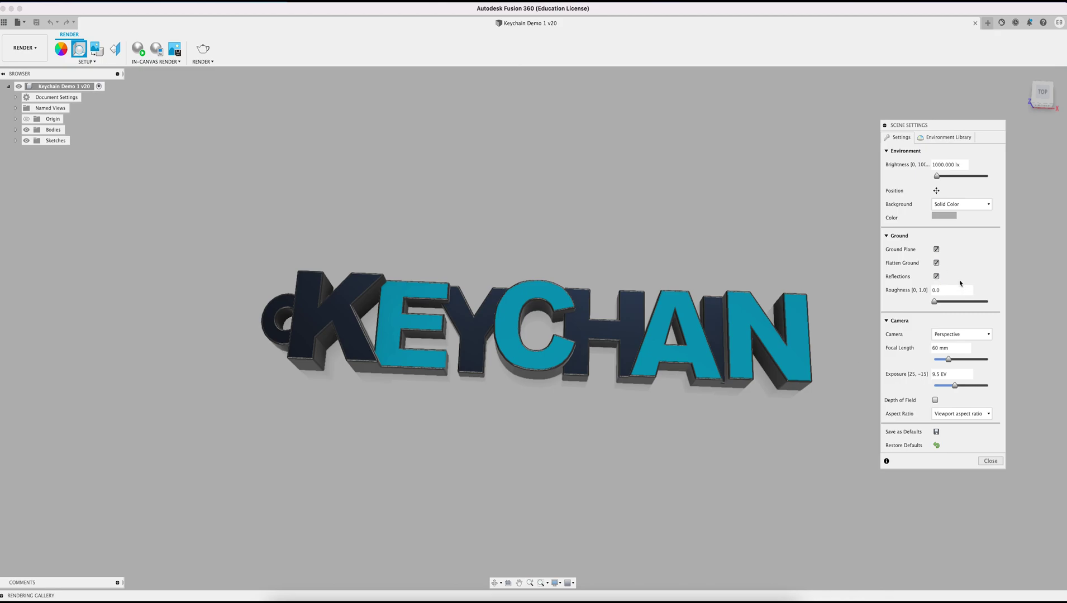
pyautogui.keyDown('shift'); pyautogui.moveTo(732, 454); pyautogui.dragTo(735, 432, button='middle'); pyautogui.keyUp('shift')
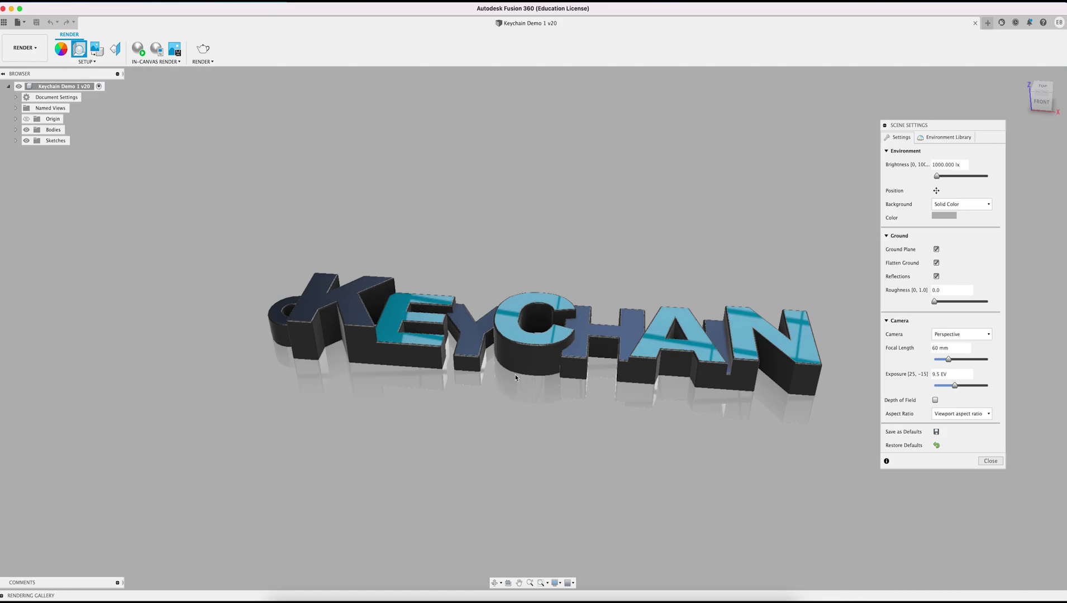
pyautogui.click(936, 191)
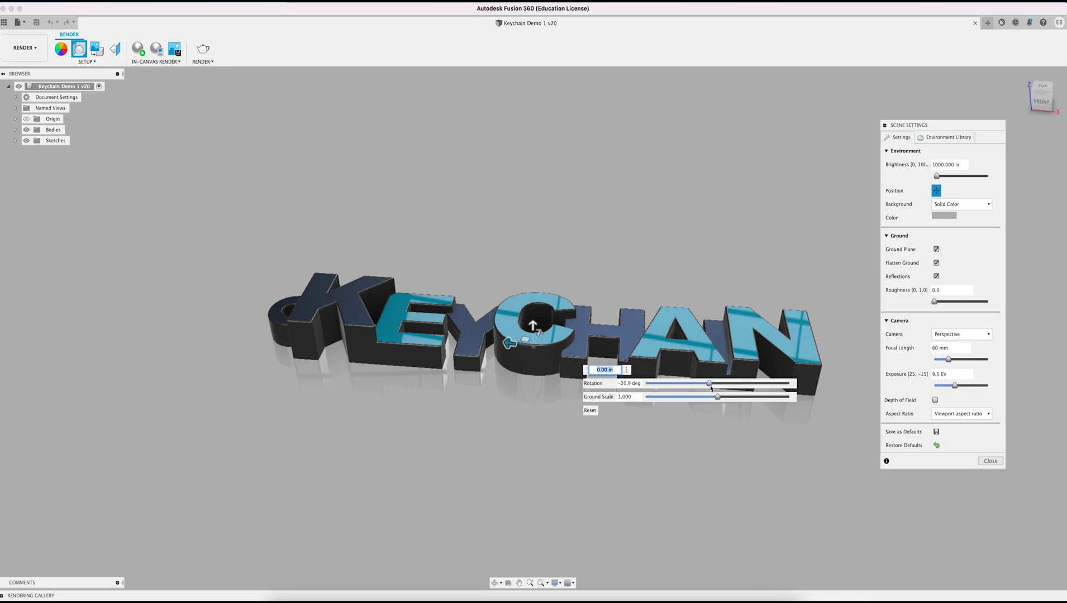
pyautogui.moveTo(708, 386); pyautogui.dragTo(704, 386)
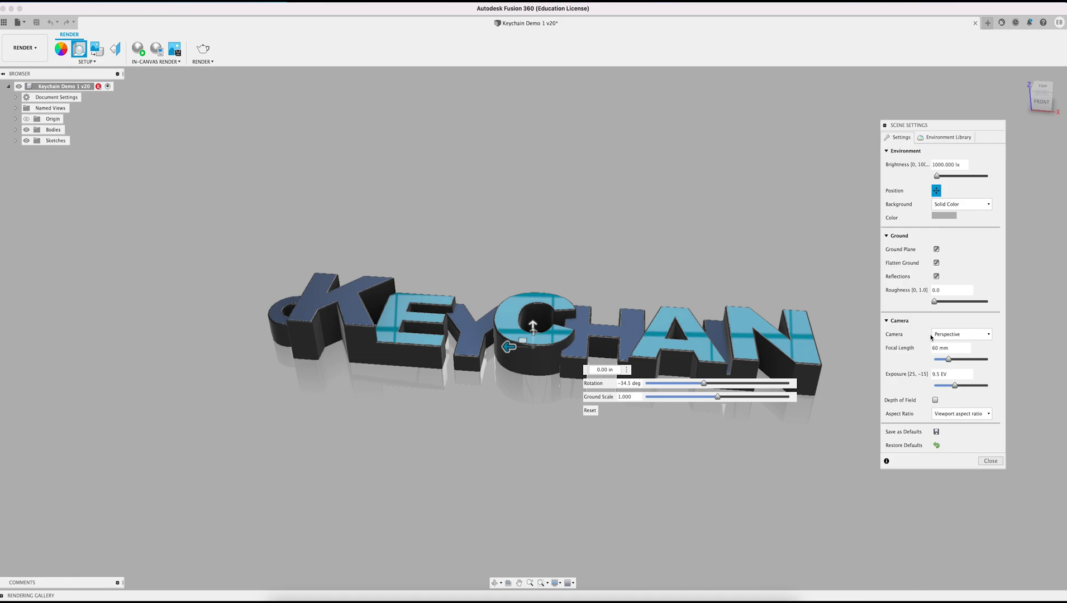
# Apply the Warm Light environment to the scene and rotate it to about -60.7 degrees
pyautogui.click(935, 140)
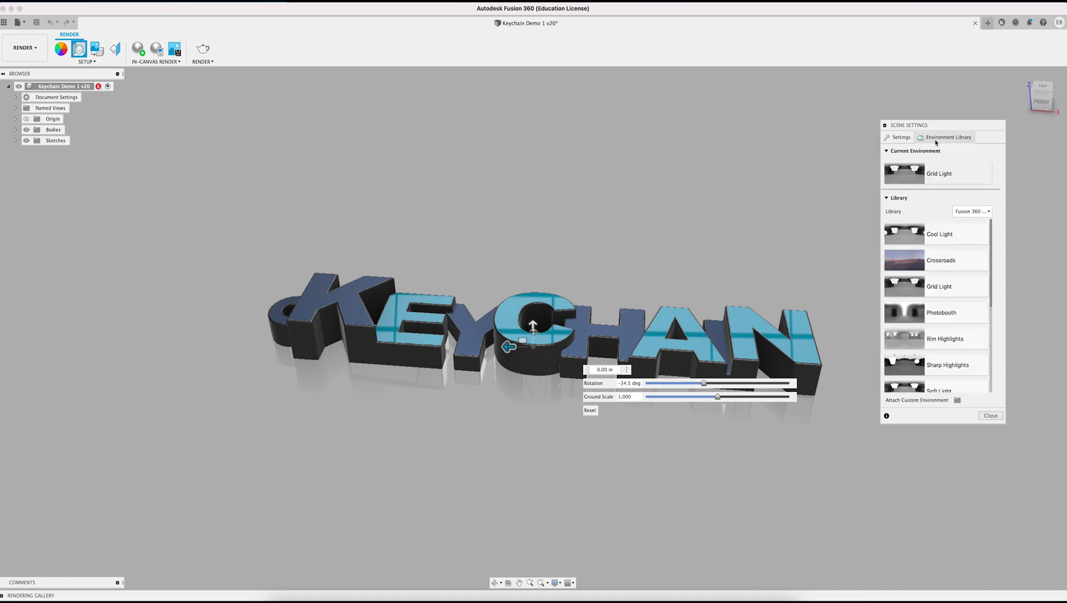
pyautogui.scroll(-3, 932, 336)
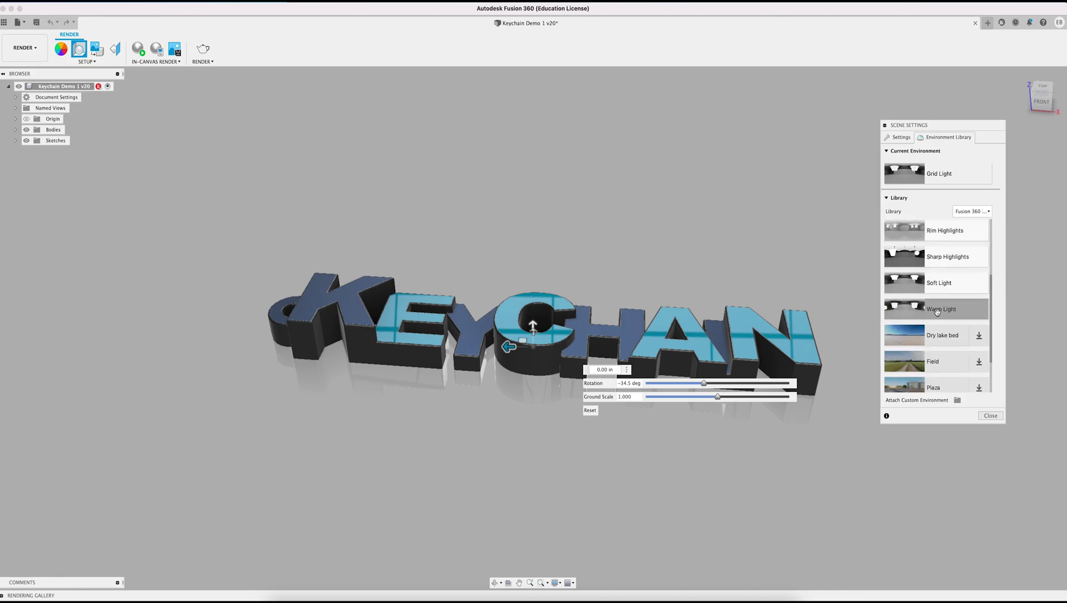
pyautogui.moveTo(850, 303); pyautogui.dragTo(713, 269)
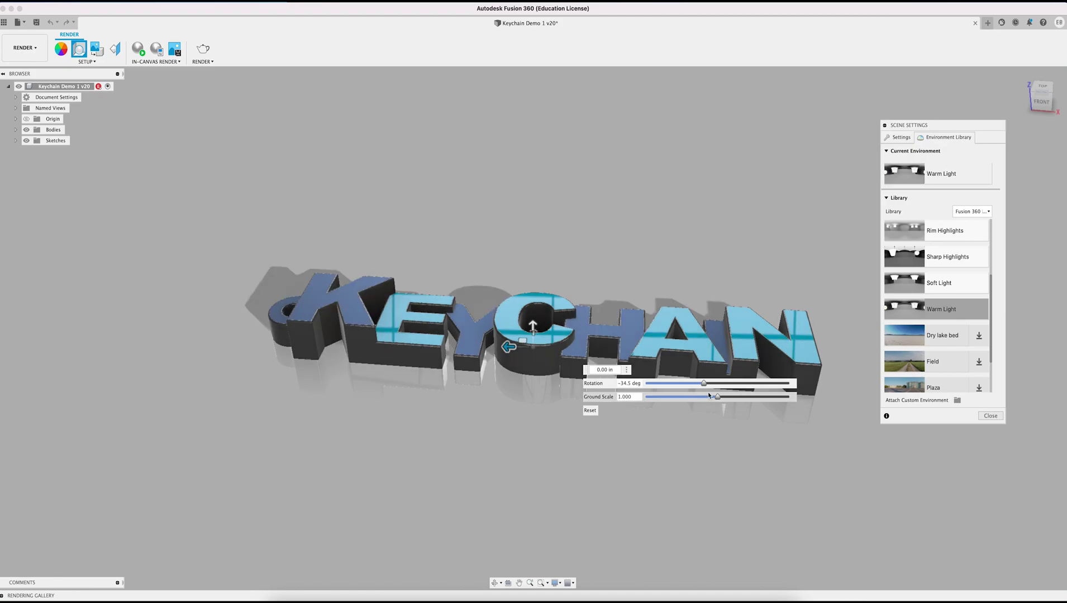
pyautogui.moveTo(706, 385)
pyautogui.mouseDown()
pyautogui.moveTo(679, 387)
pyautogui.moveTo(736, 391)
pyautogui.moveTo(685, 389)
pyautogui.moveTo(695, 387)
pyautogui.mouseUp()
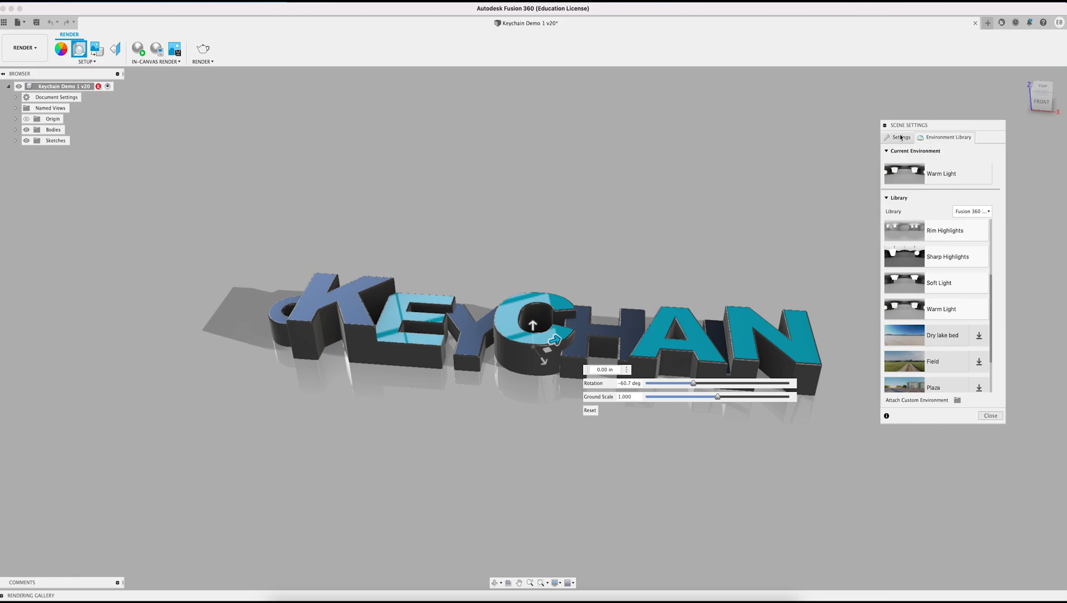
pyautogui.click(987, 415)
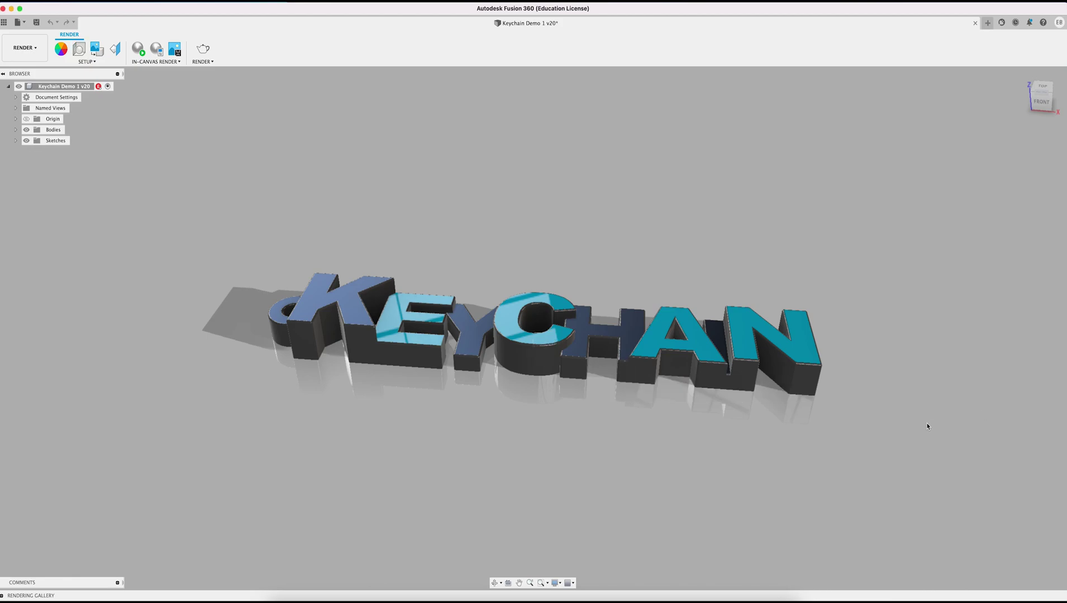
# Rotate the keychain body 90 degrees about the Y angle so the letters stand upright
pyautogui.keyDown('shift'); pyautogui.moveTo(927, 426); pyautogui.dragTo(947, 426, button='middle'); pyautogui.keyUp('shift')
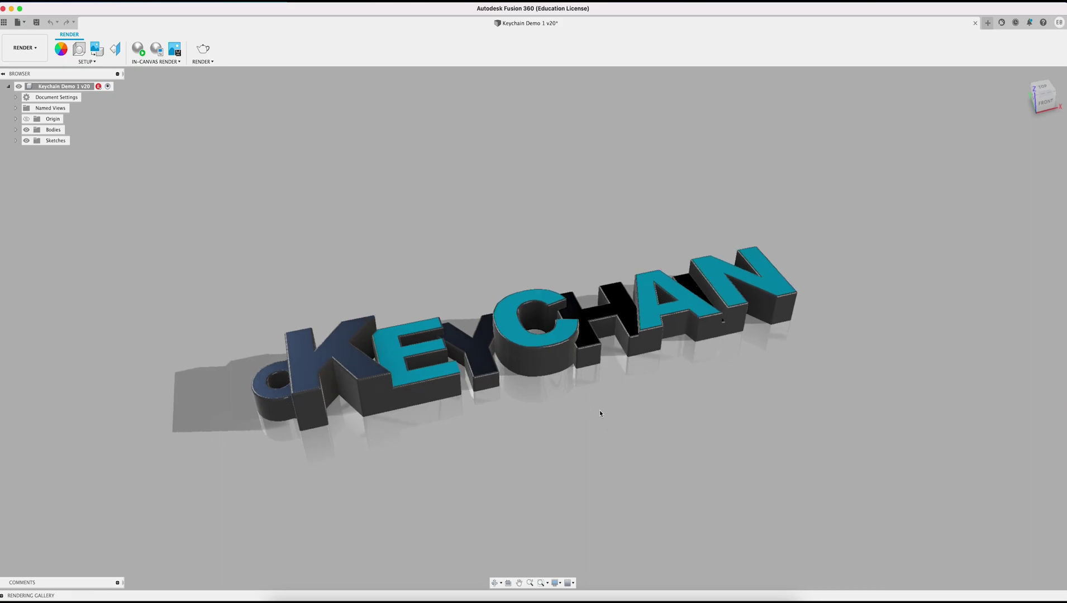
pyautogui.press('m')
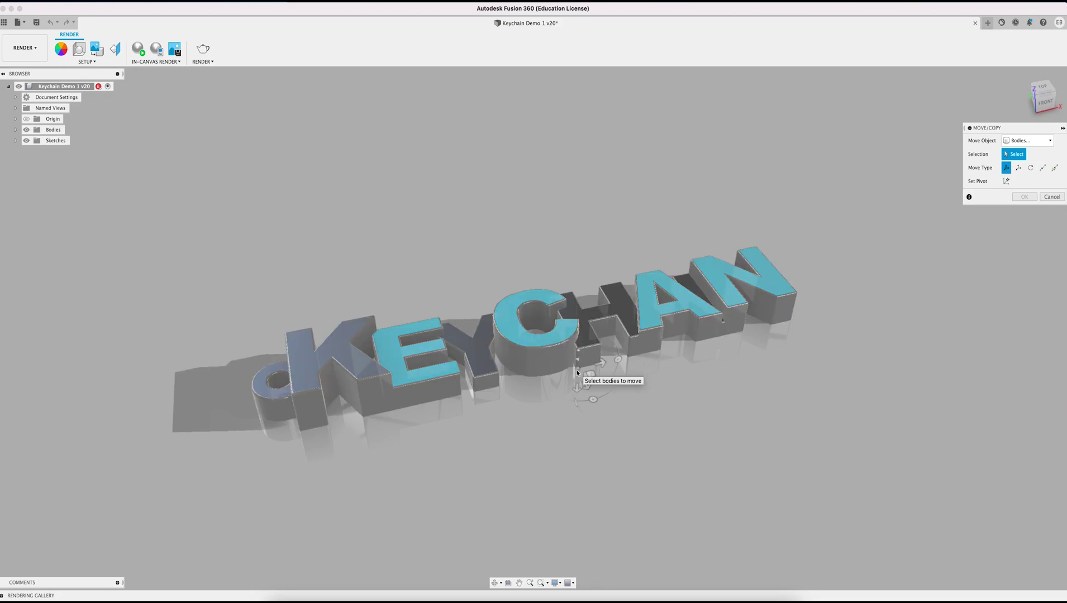
pyautogui.click(577, 372)
pyautogui.keyDown('shift'); pyautogui.moveTo(554, 443); pyautogui.dragTo(605, 444, button='middle'); pyautogui.keyUp('shift')
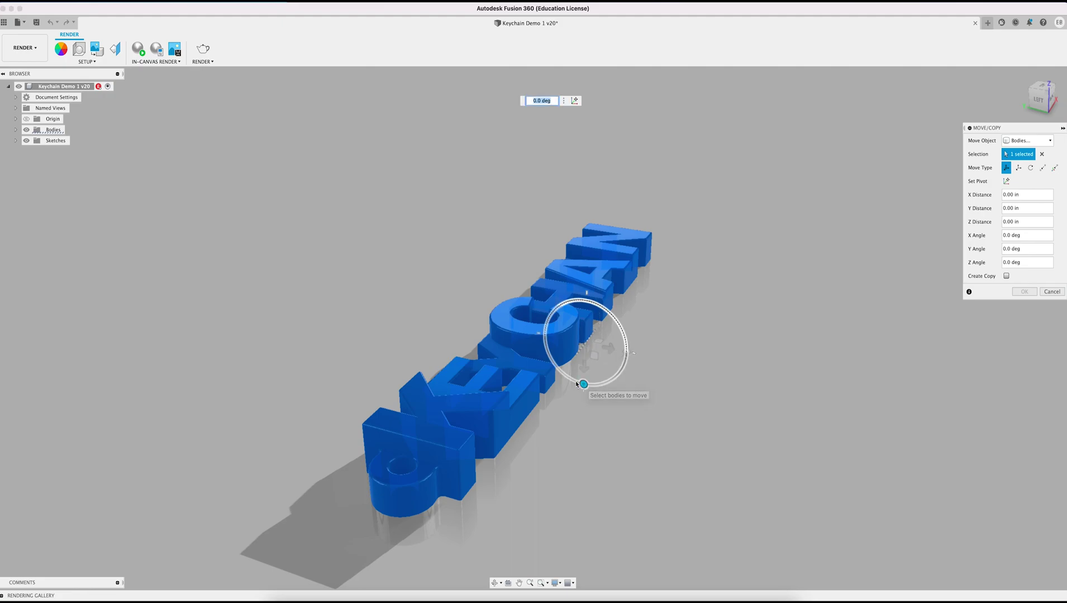
pyautogui.moveTo(584, 383); pyautogui.dragTo(544, 333)
pyautogui.keyDown('shift'); pyautogui.moveTo(746, 465); pyautogui.dragTo(707, 460, button='middle'); pyautogui.keyUp('shift')
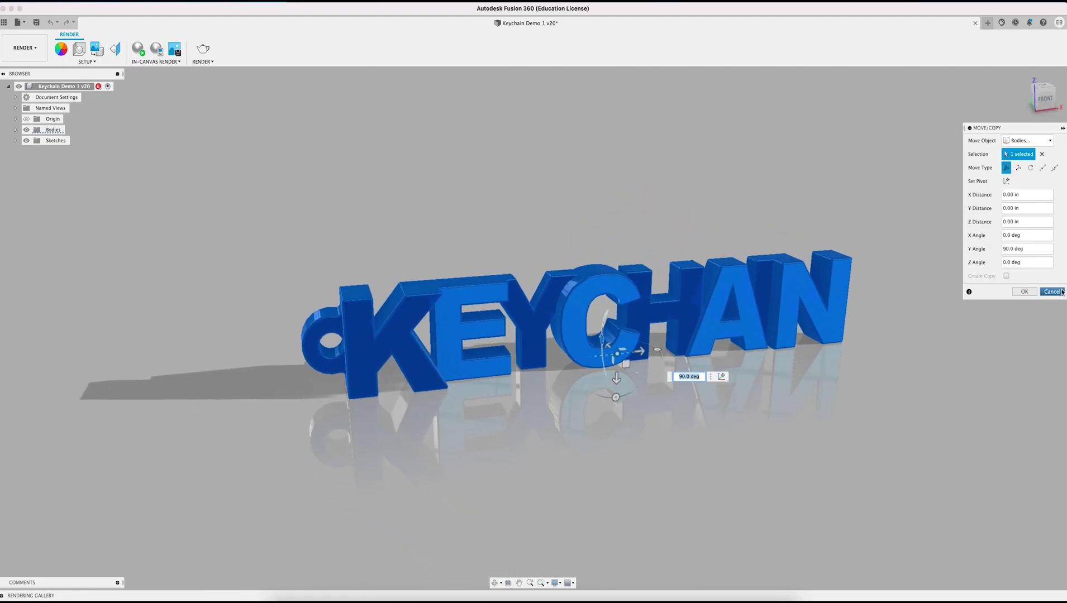
pyautogui.click(1025, 291)
pyautogui.keyDown('shift'); pyautogui.moveTo(928, 362); pyautogui.dragTo(917, 346, button='middle'); pyautogui.keyUp('shift')
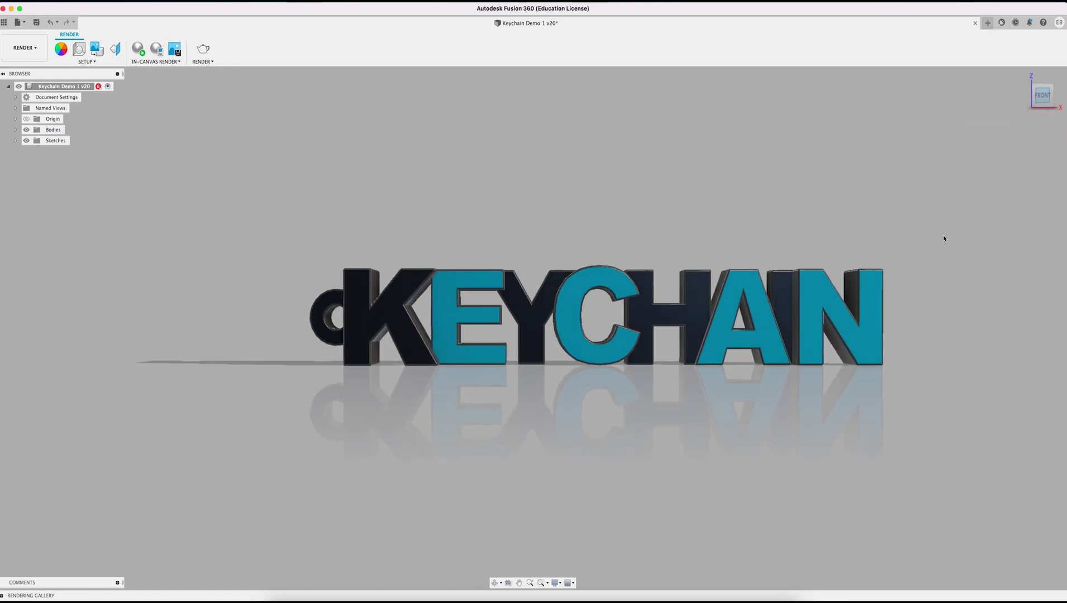
# Rotate the scene's environment lighting to -35.6 degrees and close the scene settings
pyautogui.keyDown('shift'); pyautogui.moveTo(935, 273); pyautogui.dragTo(960, 296, button='middle'); pyautogui.keyUp('shift')
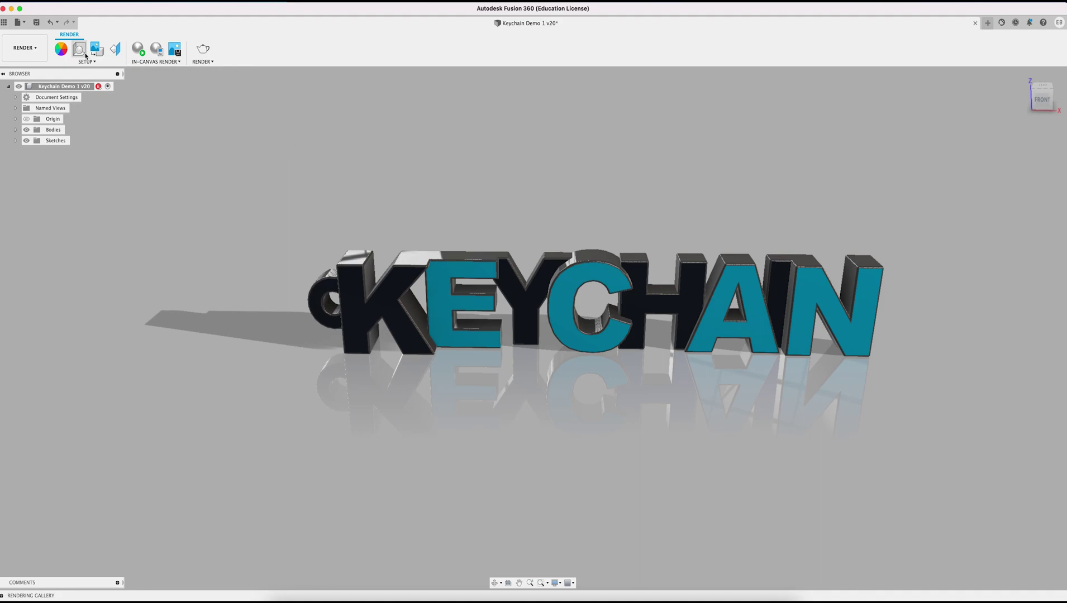
pyautogui.click(84, 54)
pyautogui.click(934, 193)
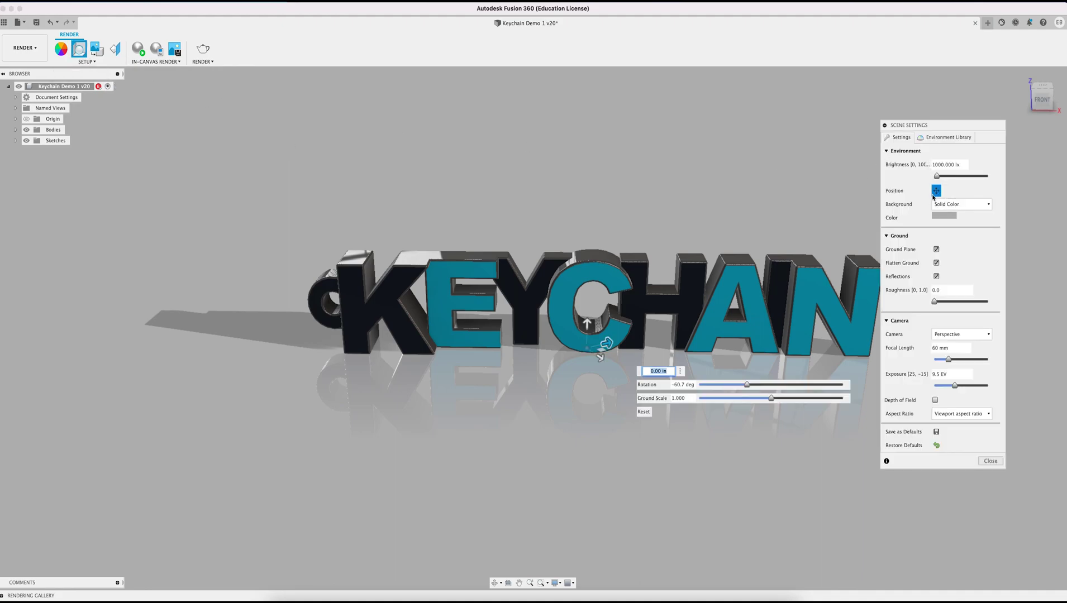
pyautogui.moveTo(747, 385)
pyautogui.mouseDown()
pyautogui.moveTo(729, 392)
pyautogui.moveTo(758, 391)
pyautogui.mouseUp()
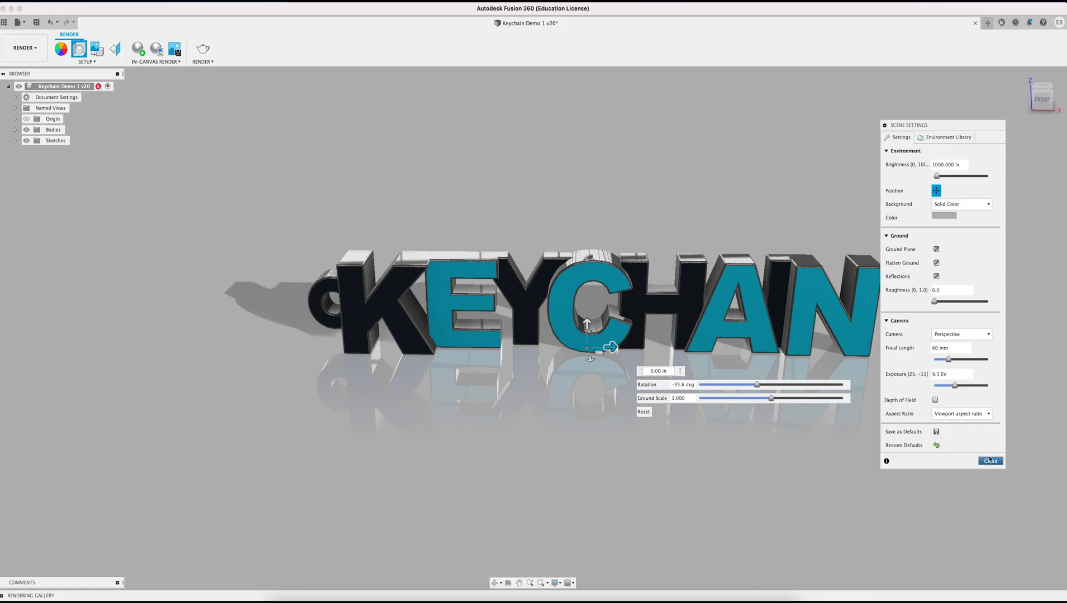
pyautogui.click(990, 461)
# Preview the upright keychain from the front with an in-canvas render, and stop the preview
pyautogui.click(1042, 99)
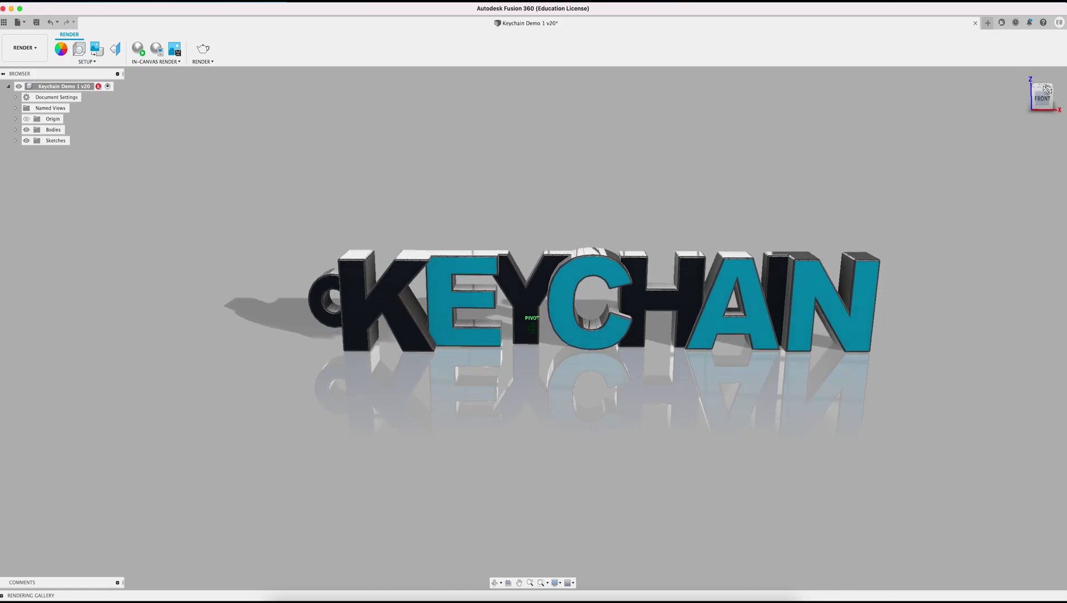
pyautogui.scroll(3, 895, 262)
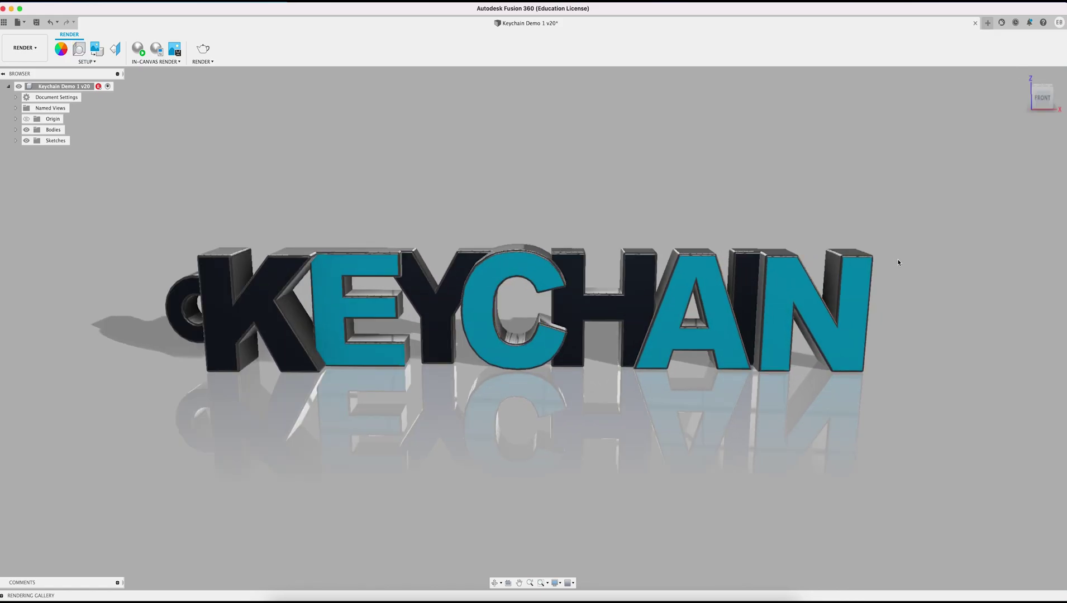
pyautogui.moveTo(496, 209); pyautogui.dragTo(616, 169, button='middle')
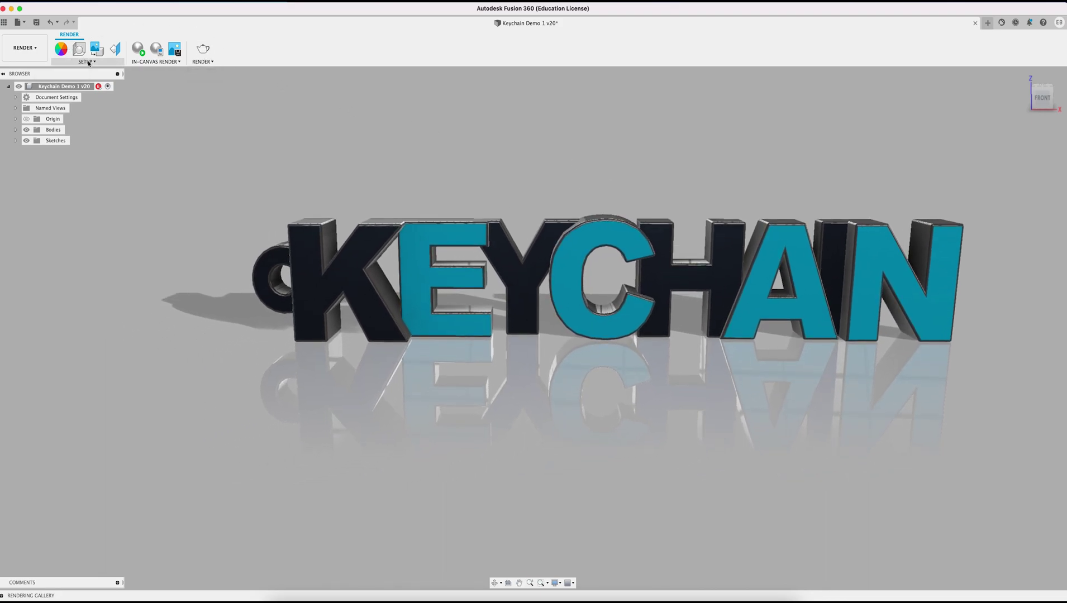
pyautogui.click(138, 50)
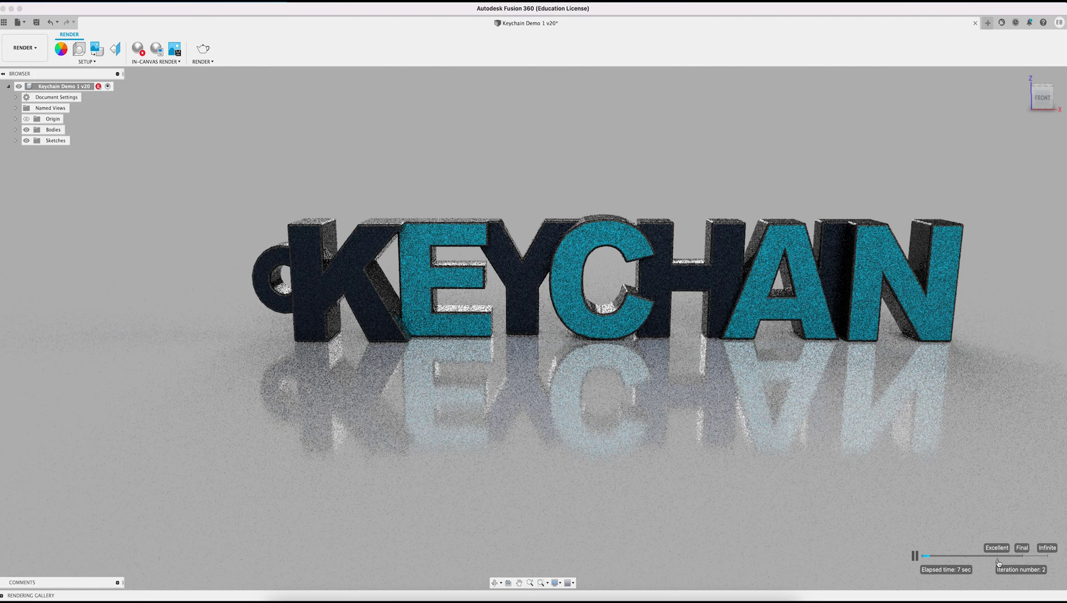
pyautogui.click(137, 56)
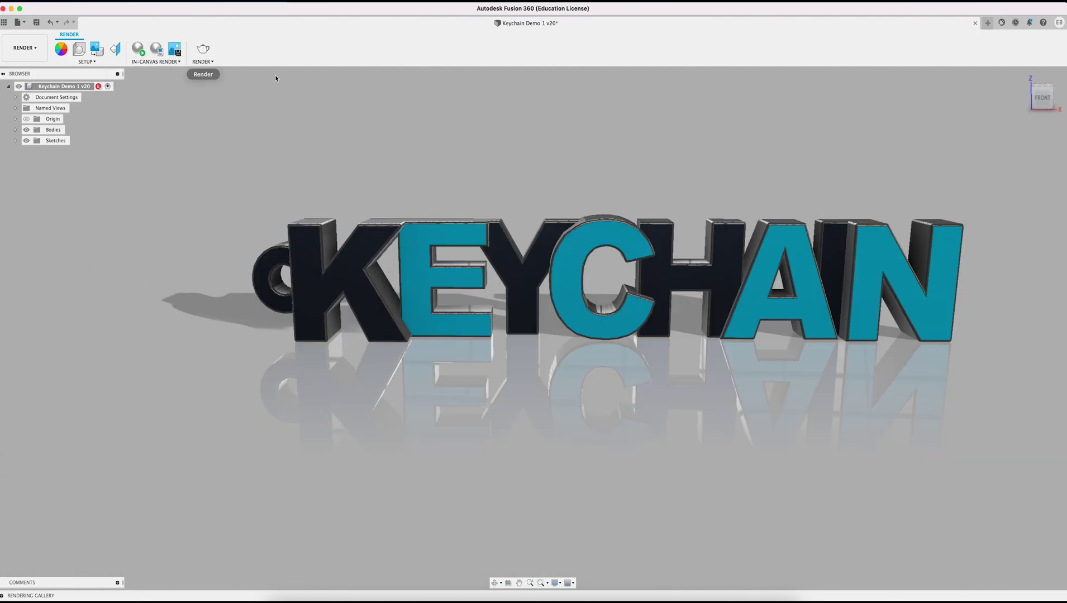
# Start a cloud render in the 5x7" 300PPI print size at Final quality, and open the Rendering Gallery
pyautogui.moveTo(557, 196); pyautogui.dragTo(531, 193, button='middle')
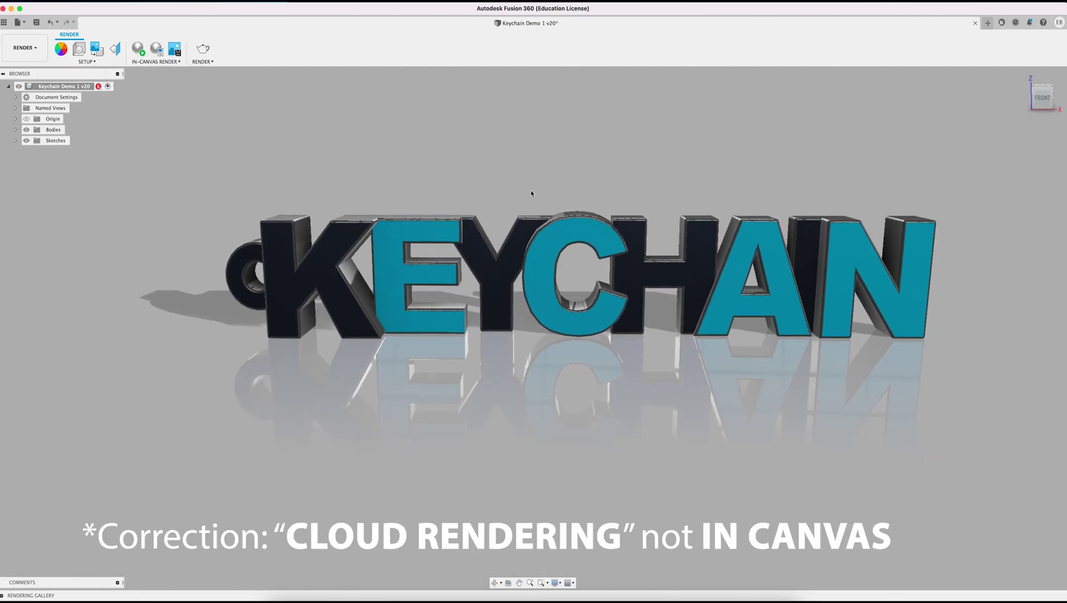
pyautogui.click(201, 52)
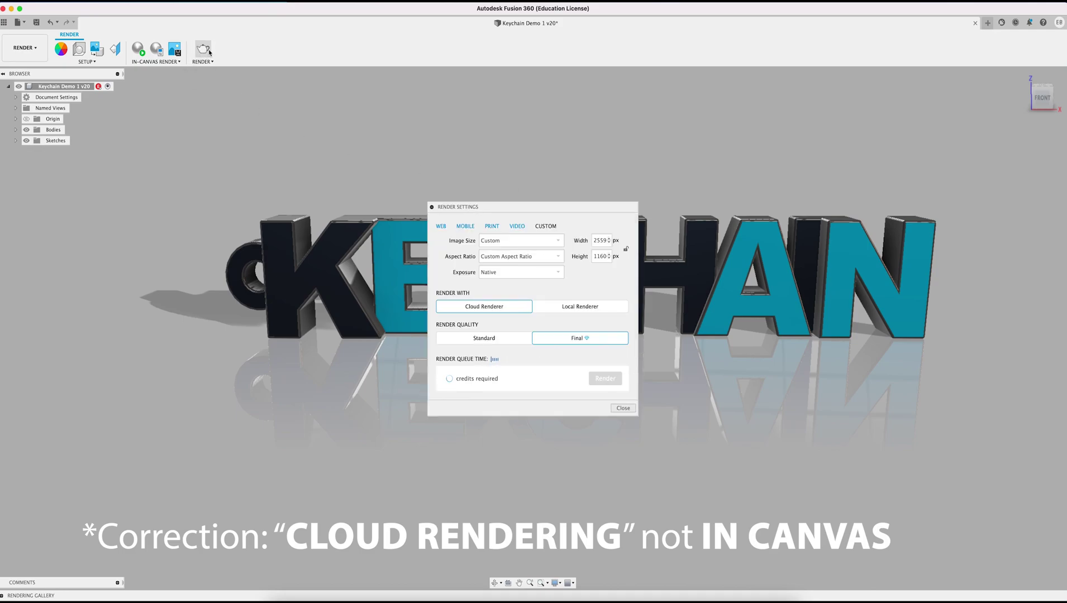
pyautogui.click(492, 228)
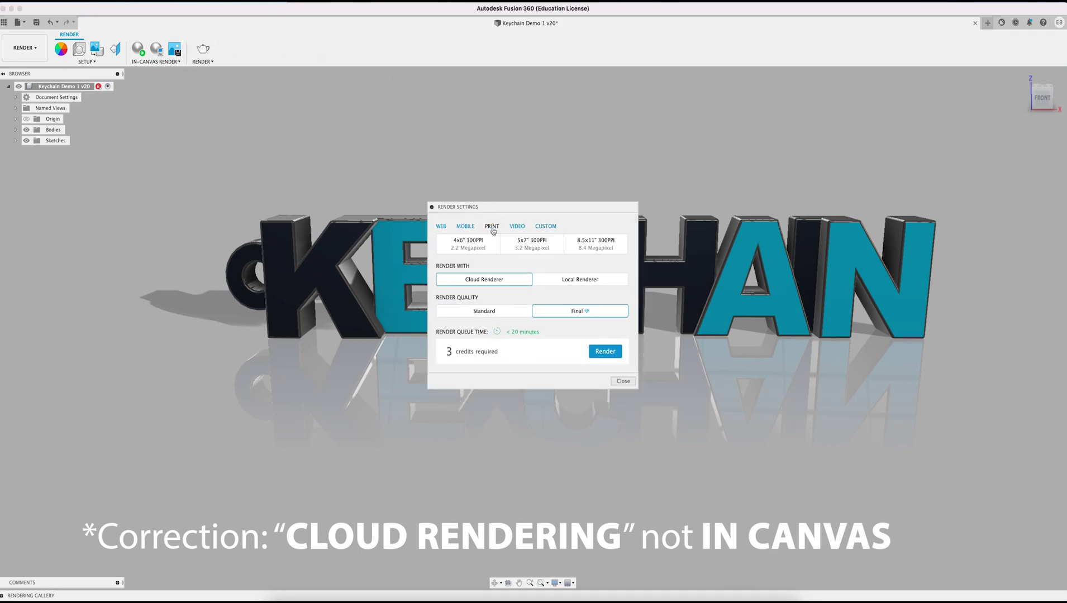
pyautogui.click(523, 242)
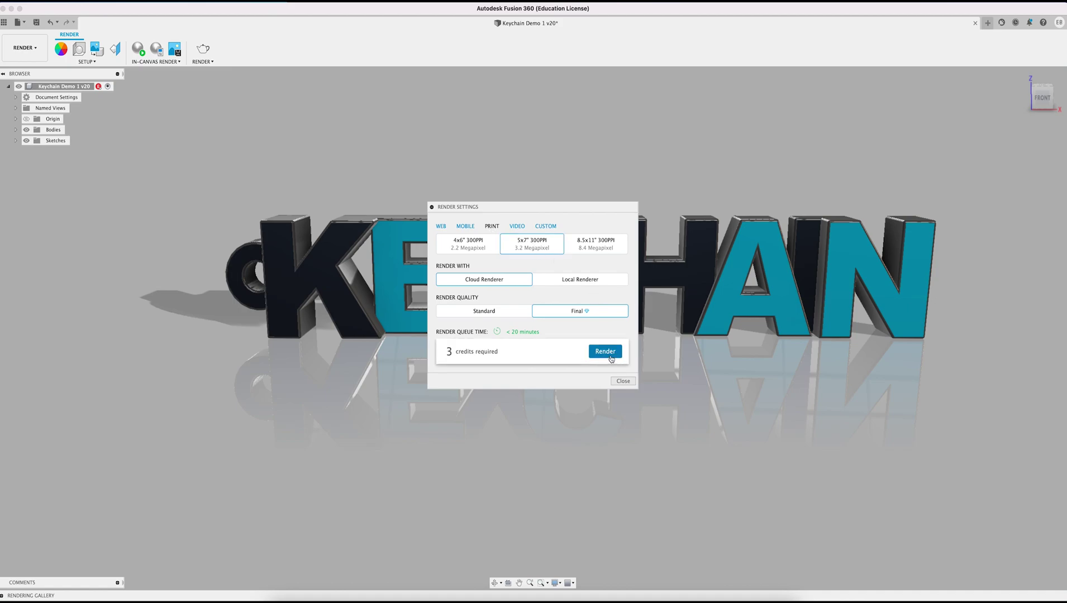
pyautogui.click(611, 358)
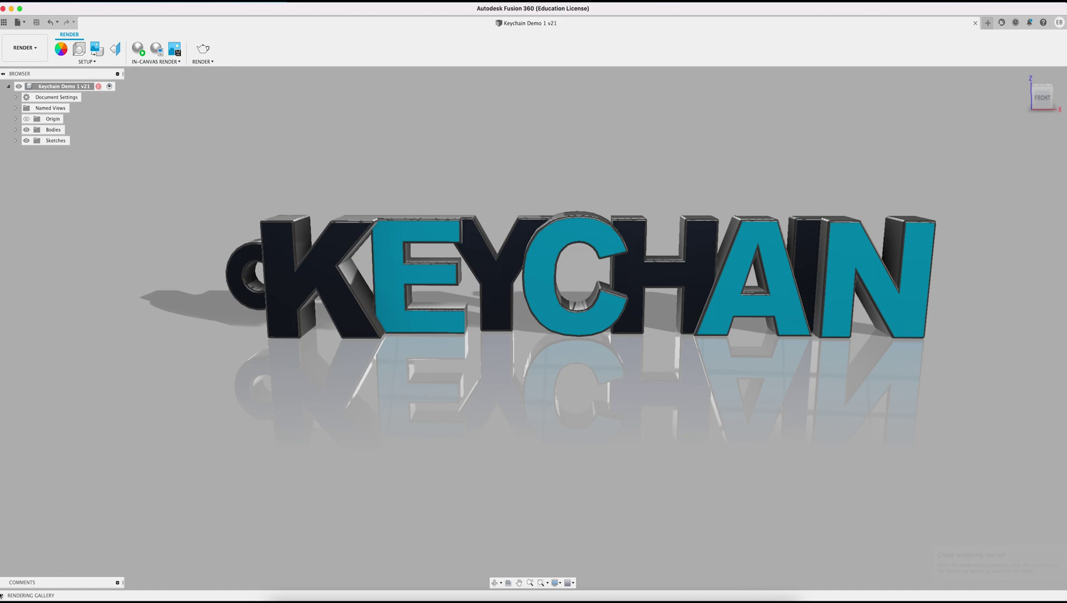
pyautogui.click(1, 596)
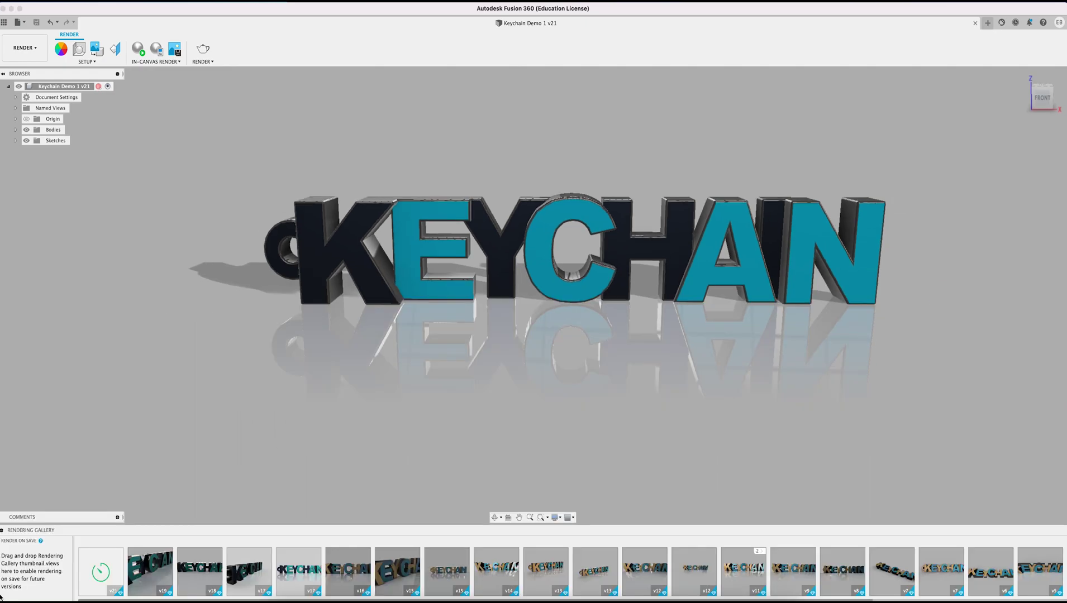
pyautogui.moveTo(120, 567)
# Frame a closer angled view from the ring end and rotate the environment lighting to 162.2 degrees
pyautogui.click(1018, 103)
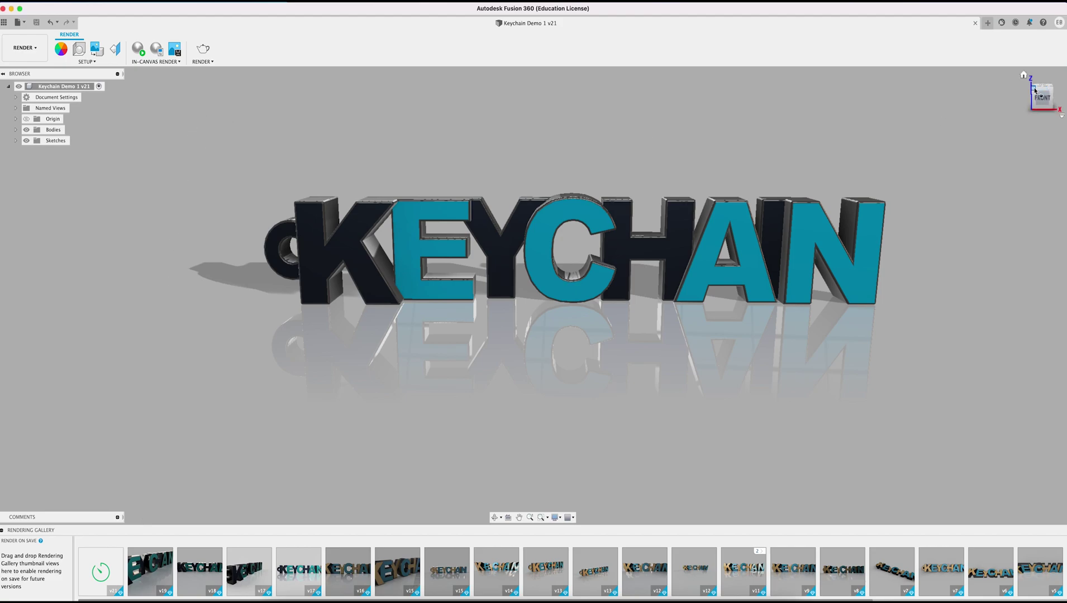
pyautogui.keyDown('shift'); pyautogui.moveTo(840, 231); pyautogui.dragTo(717, 318, button='middle'); pyautogui.keyUp('shift')
pyautogui.scroll(8, 288, 111)
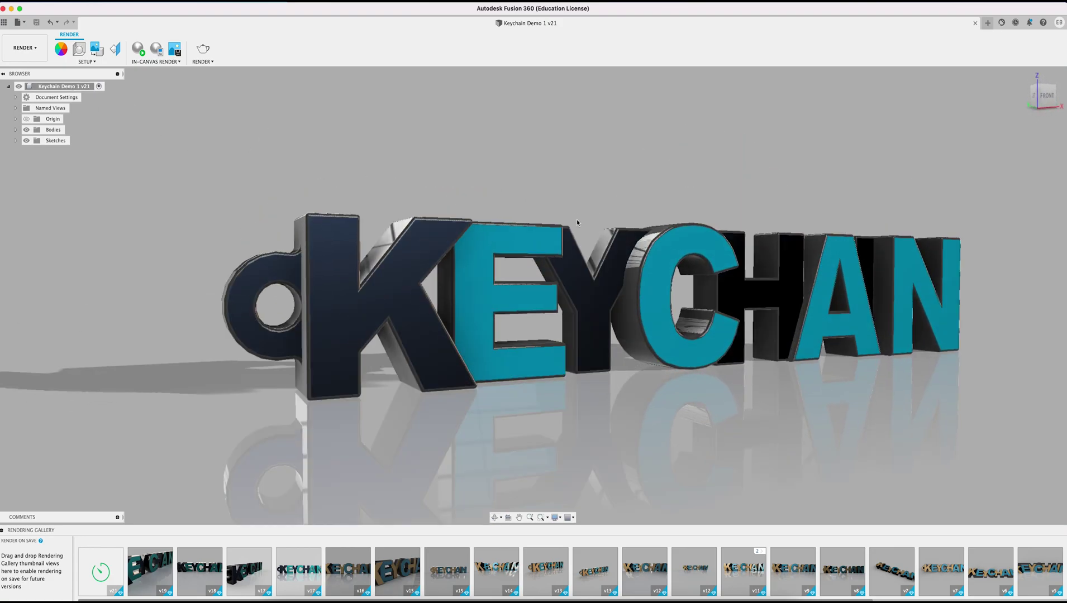
pyautogui.moveTo(645, 203); pyautogui.dragTo(667, 189, button='middle')
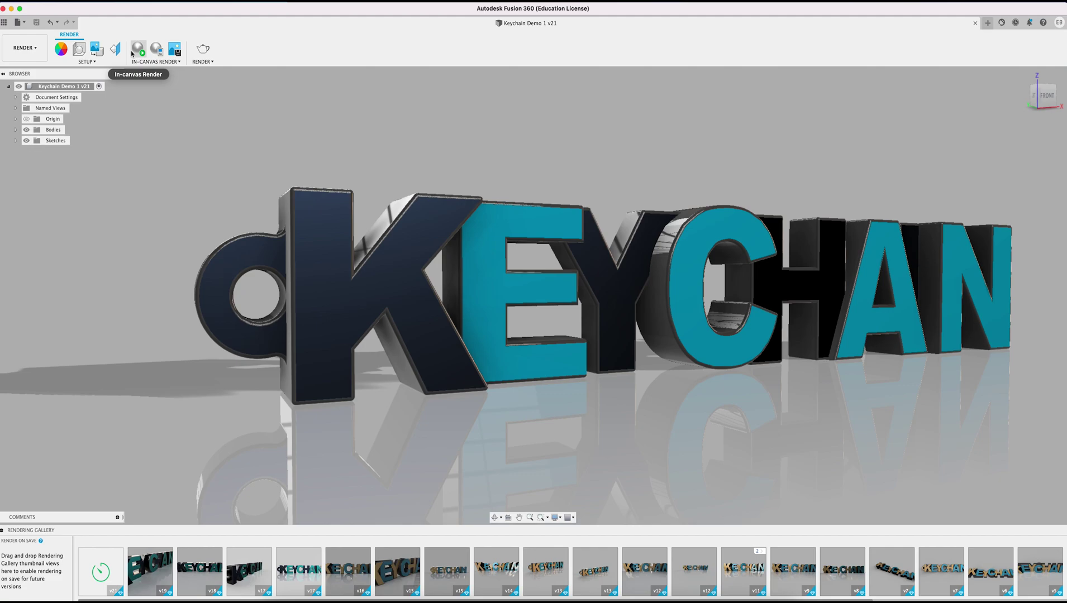
pyautogui.click(80, 49)
pyautogui.click(936, 191)
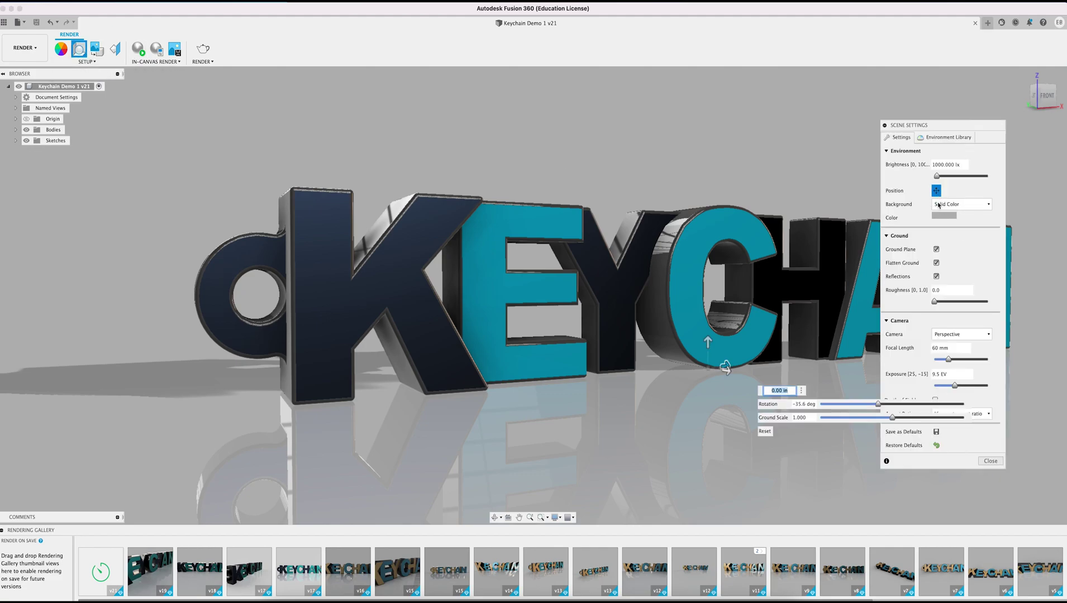
pyautogui.moveTo(892, 403); pyautogui.dragTo(828, 405)
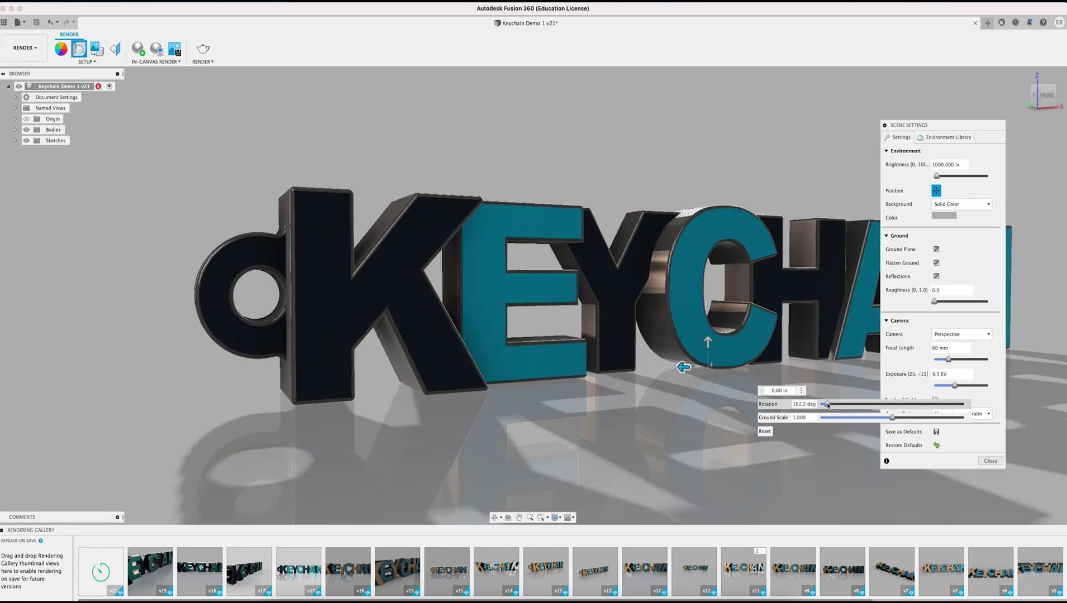
pyautogui.click(989, 461)
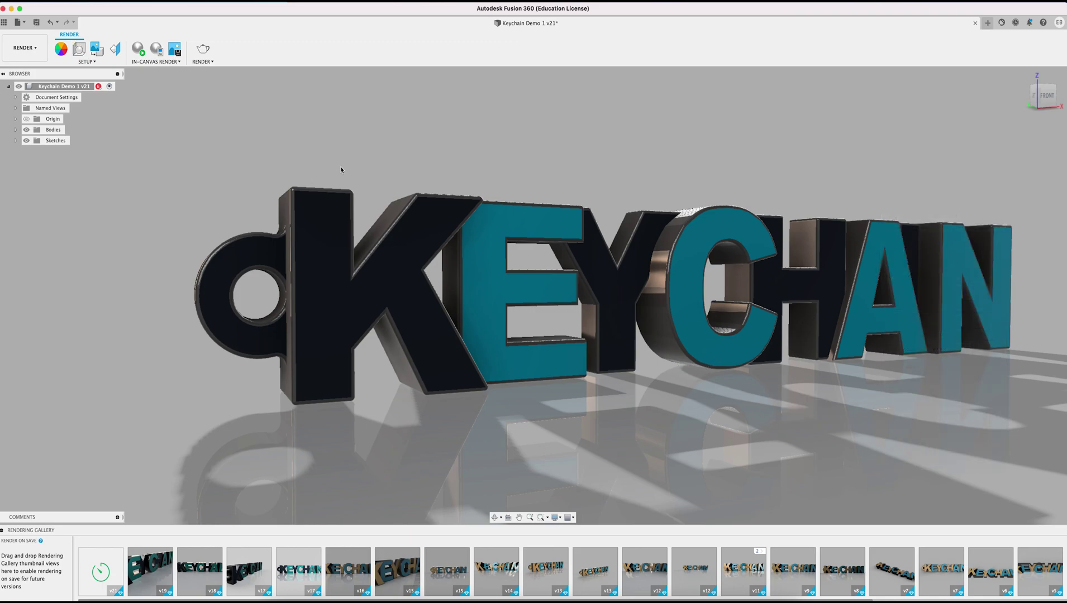
# Start a cloud render of the angled keychain view using the print presets at Final quality
pyautogui.click(203, 49)
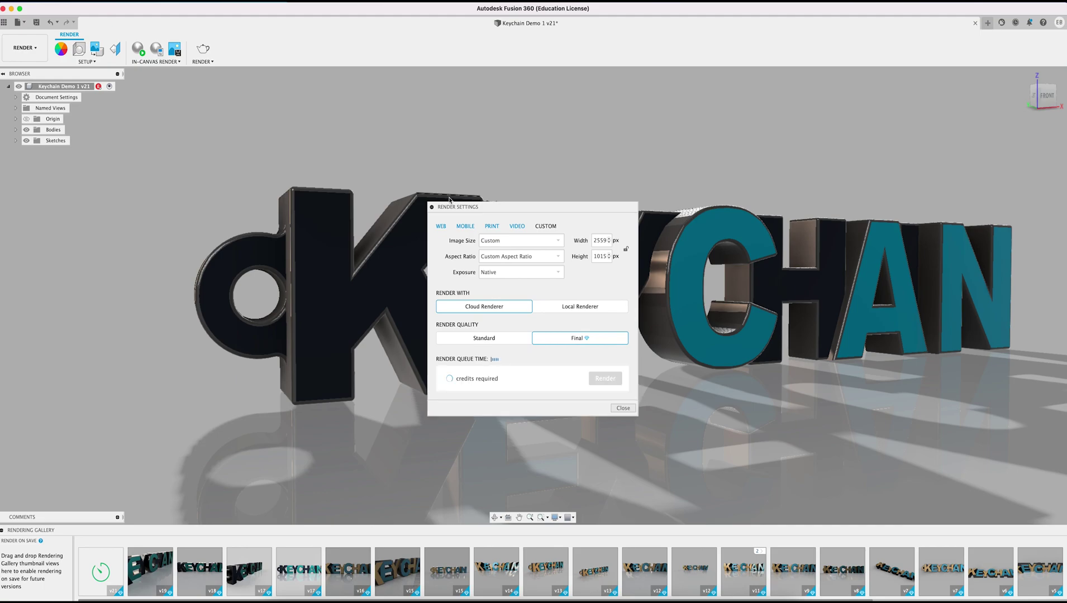
pyautogui.click(491, 225)
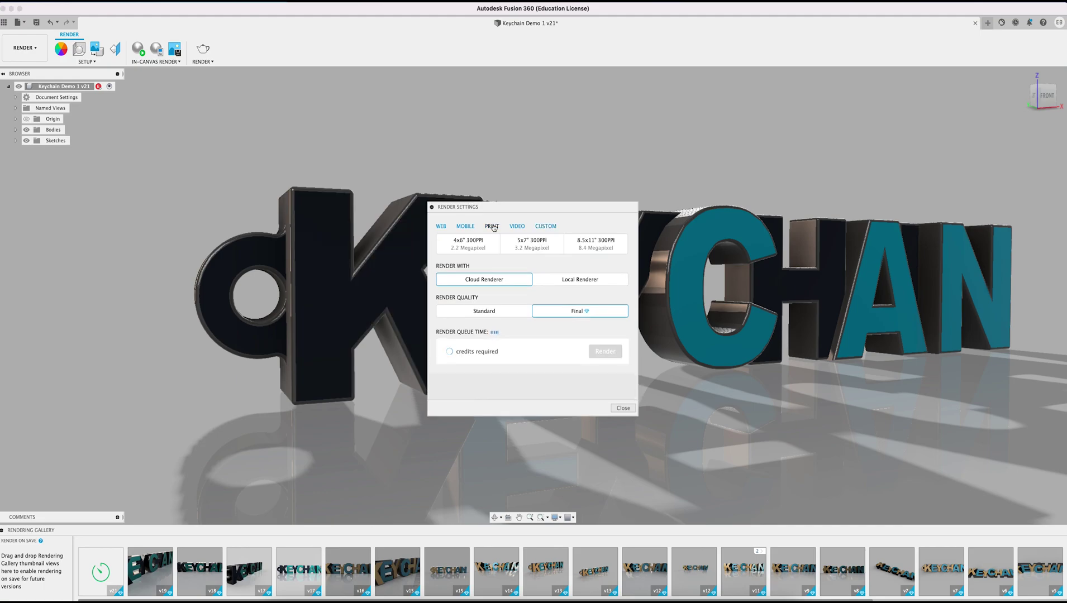
pyautogui.click(605, 352)
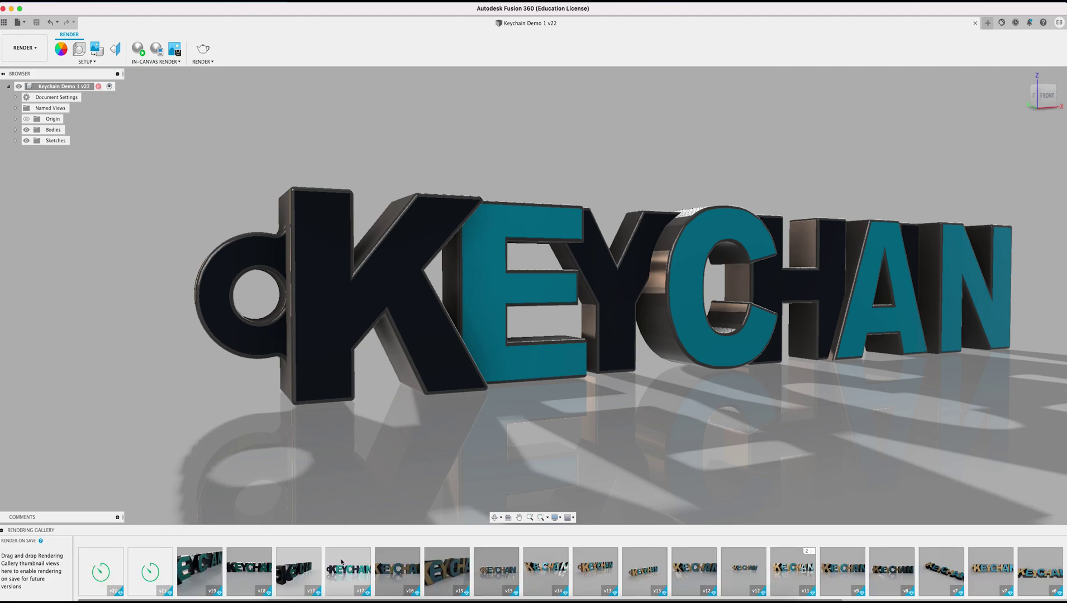
# Open the front-view v17 rendering from the gallery and compare it with the neighbouring angled rendering
pyautogui.doubleClick(353, 579)
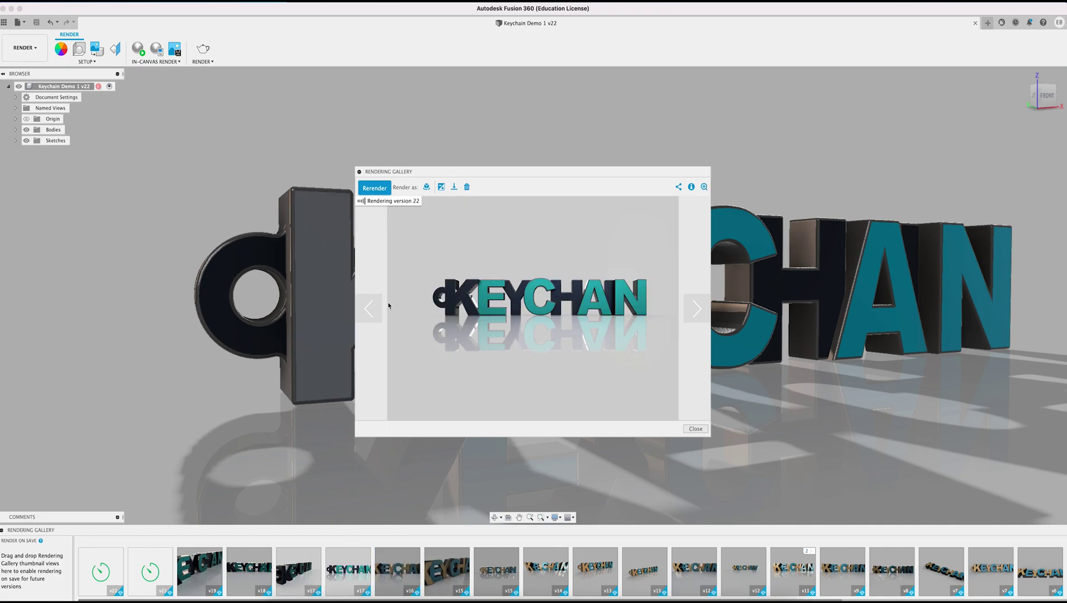
pyautogui.click(373, 312)
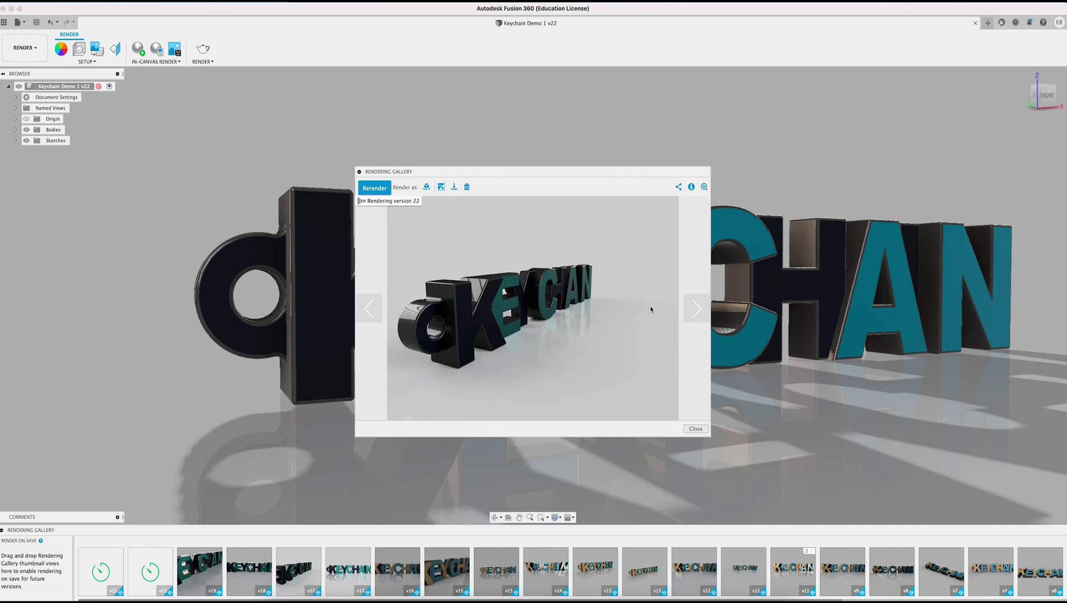
pyautogui.click(699, 309)
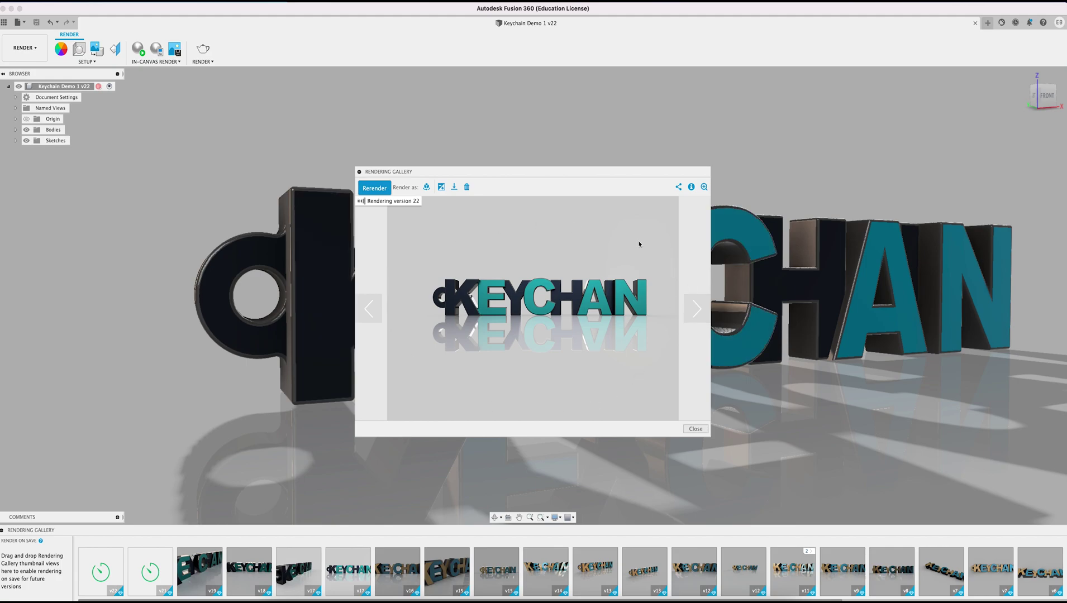
# Download the front-view rendering as a PNG, replace its default file name, and save it to the Desktop
pyautogui.click(455, 188)
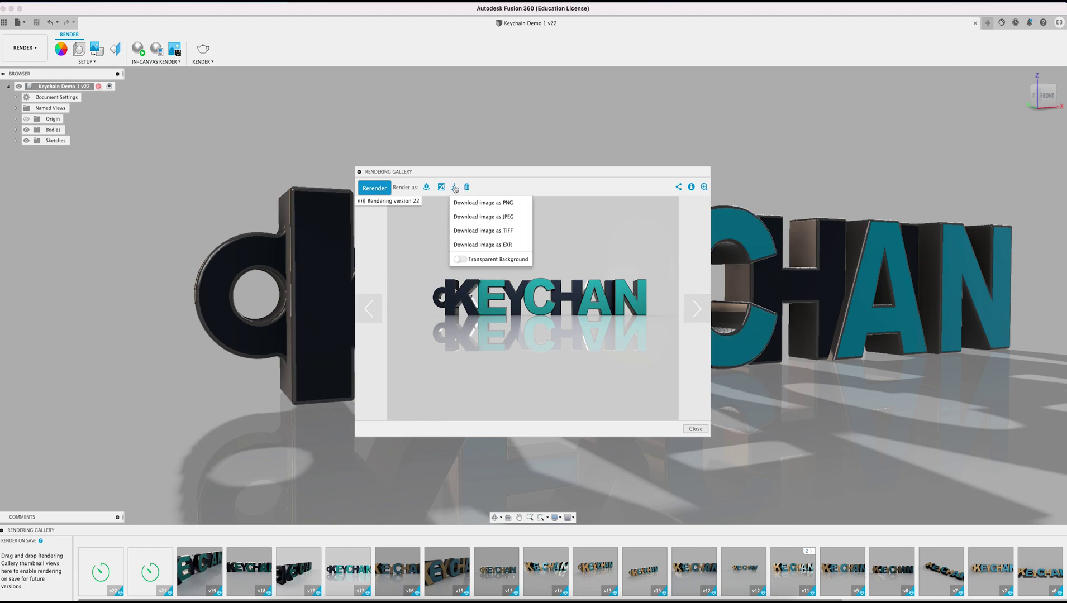
pyautogui.click(501, 206)
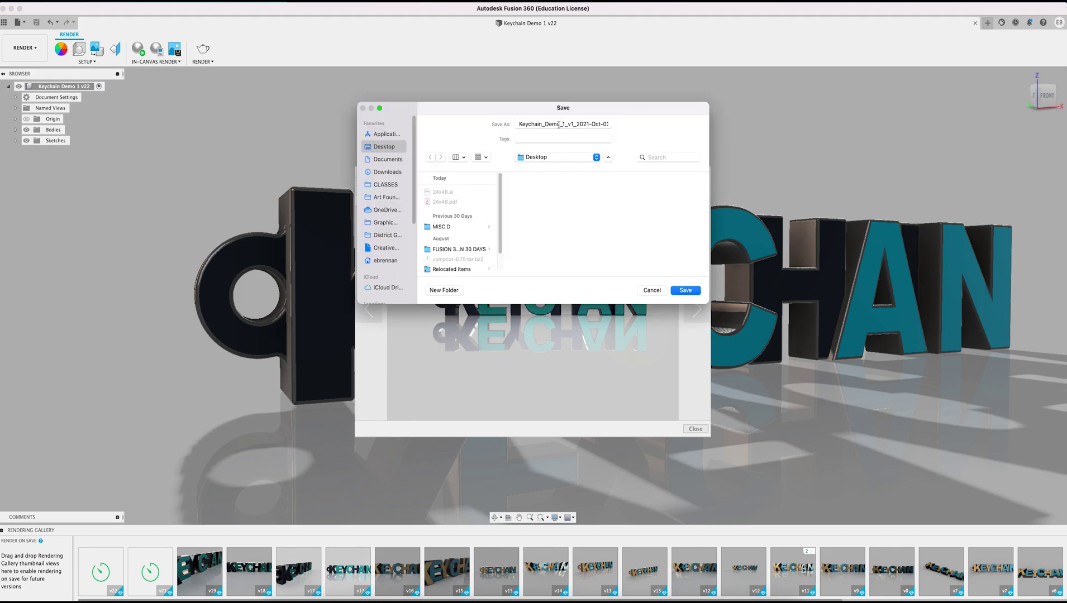
pyautogui.moveTo(560, 124); pyautogui.dragTo(662, 126)
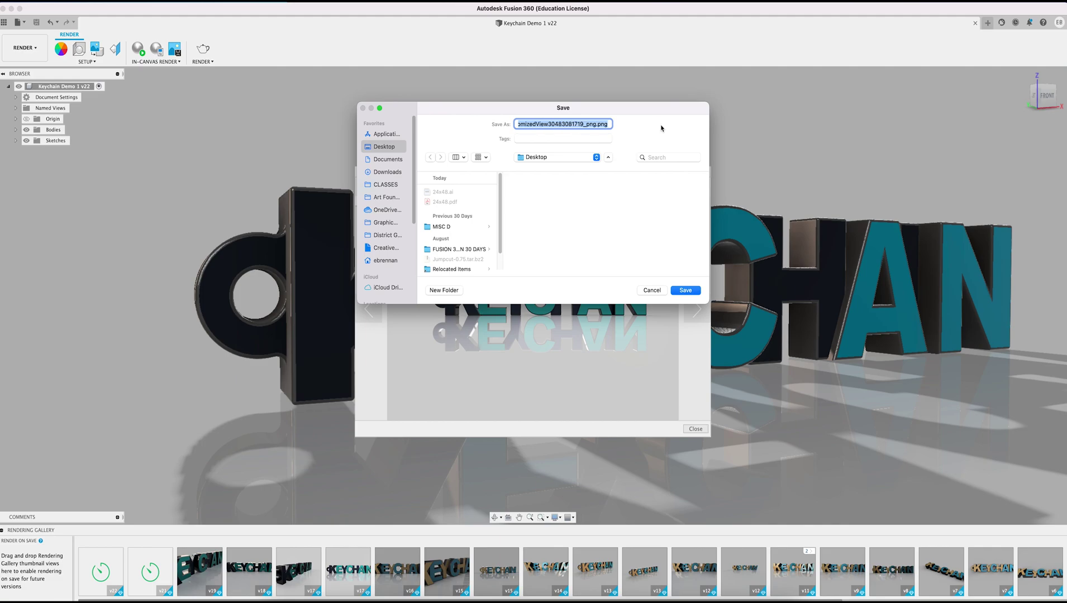
pyautogui.press('BackSpace')
pyautogui.click(690, 292)
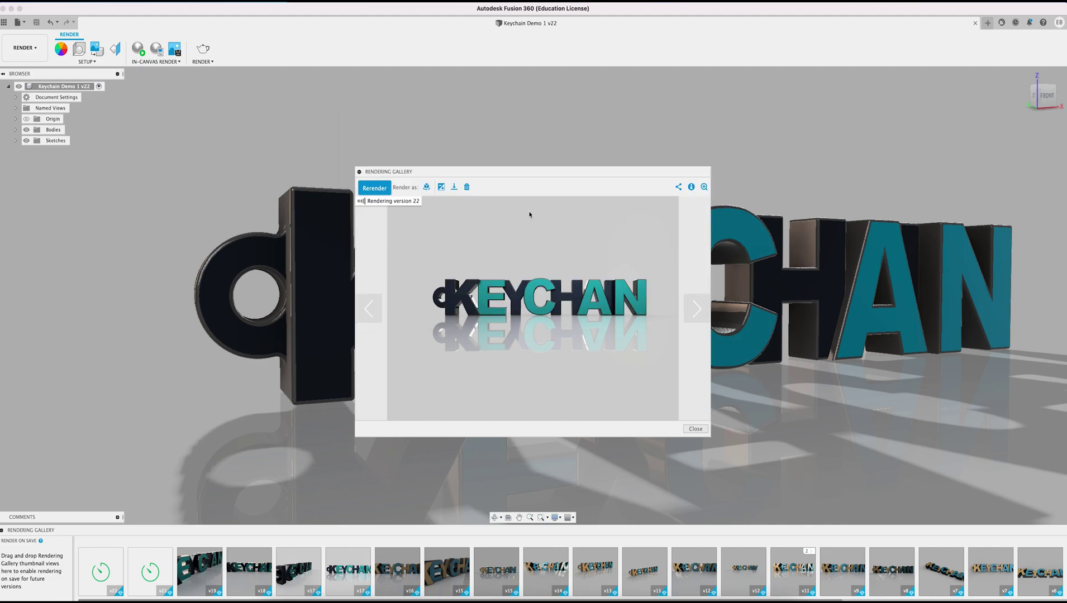
# Review the front-view rendering's post-processing options and compare the 6-frame and 36-frame turntable render settings without rendering
pyautogui.click(441, 187)
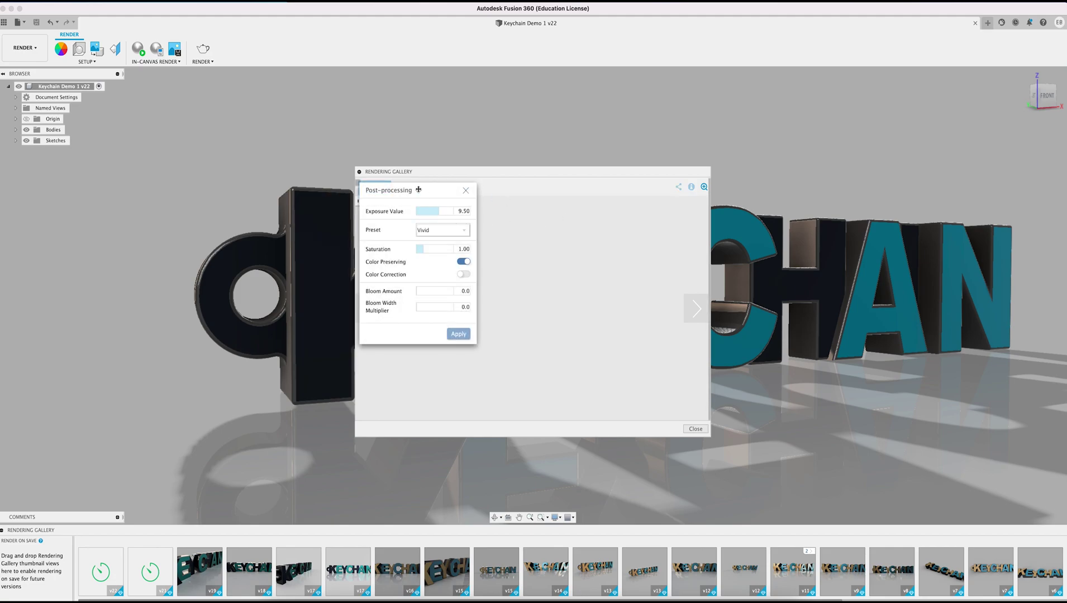
pyautogui.click(466, 191)
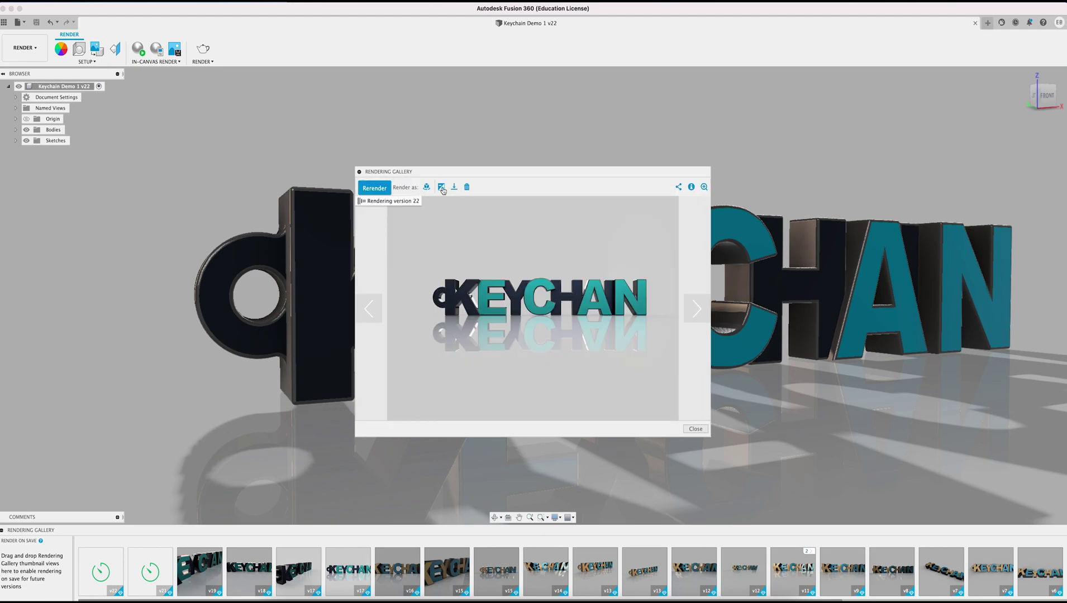
pyautogui.click(426, 188)
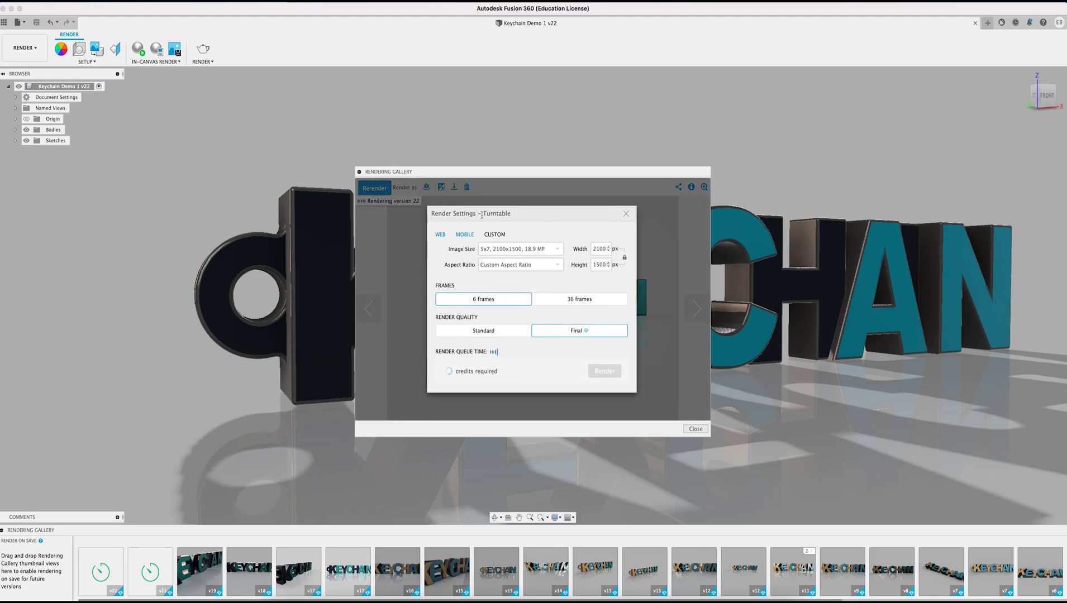
pyautogui.moveTo(484, 215); pyautogui.dragTo(510, 215)
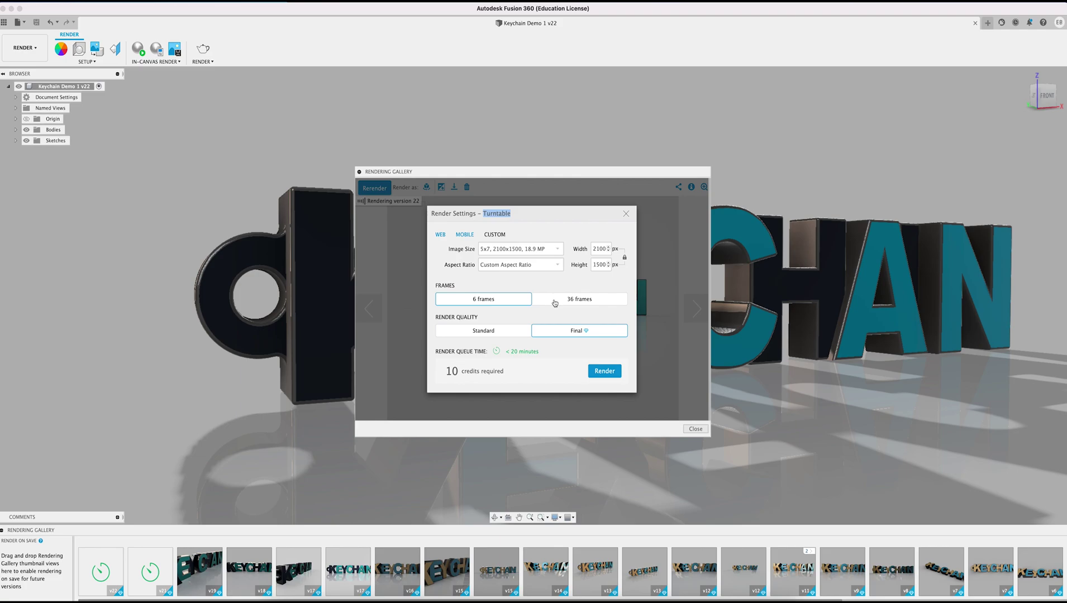
pyautogui.click(556, 303)
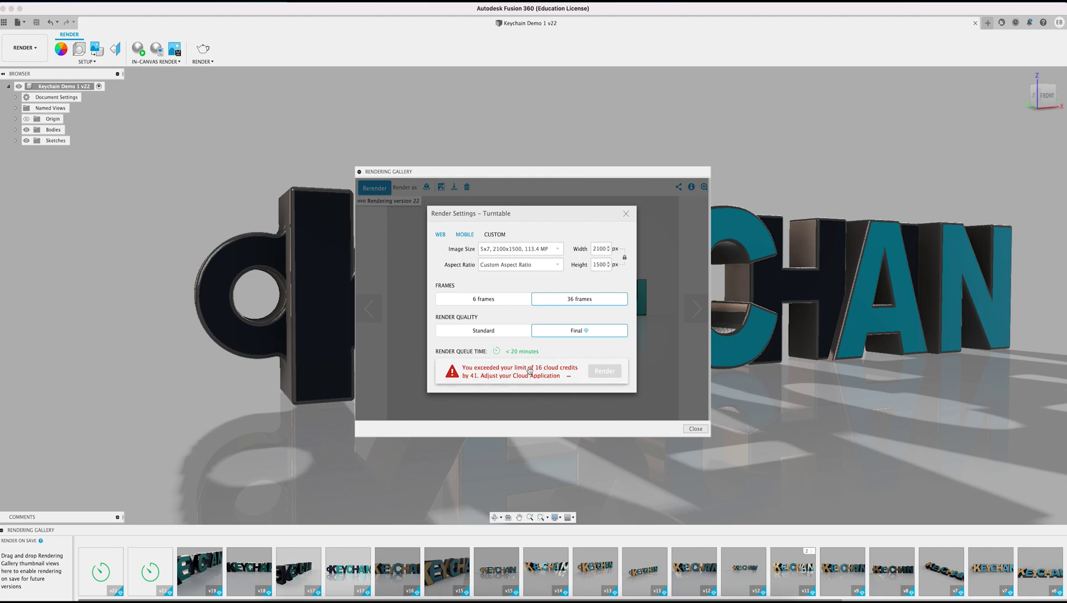
pyautogui.click(501, 305)
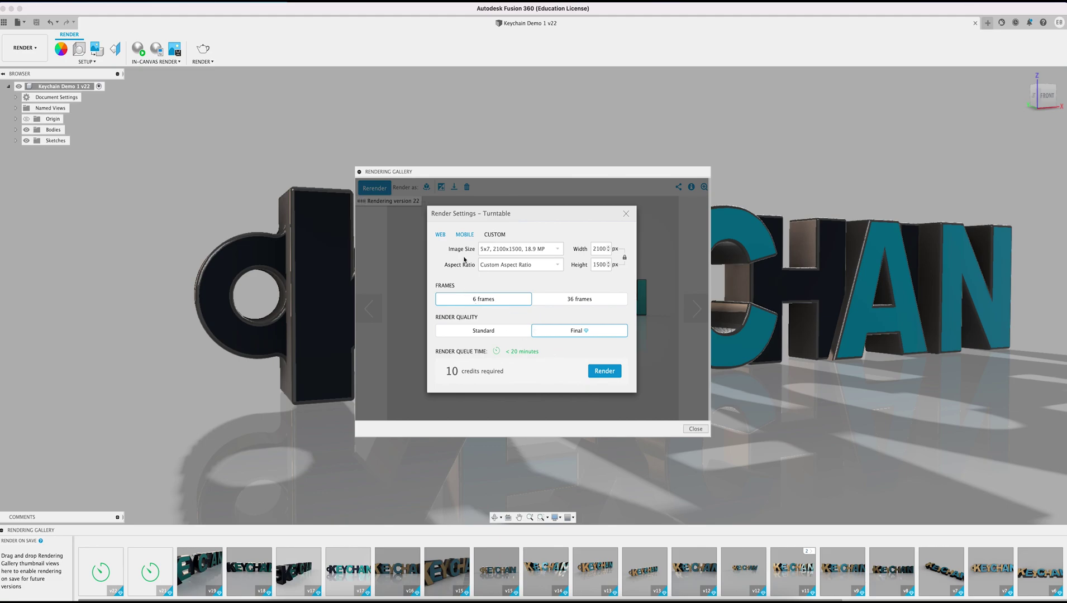
pyautogui.click(626, 213)
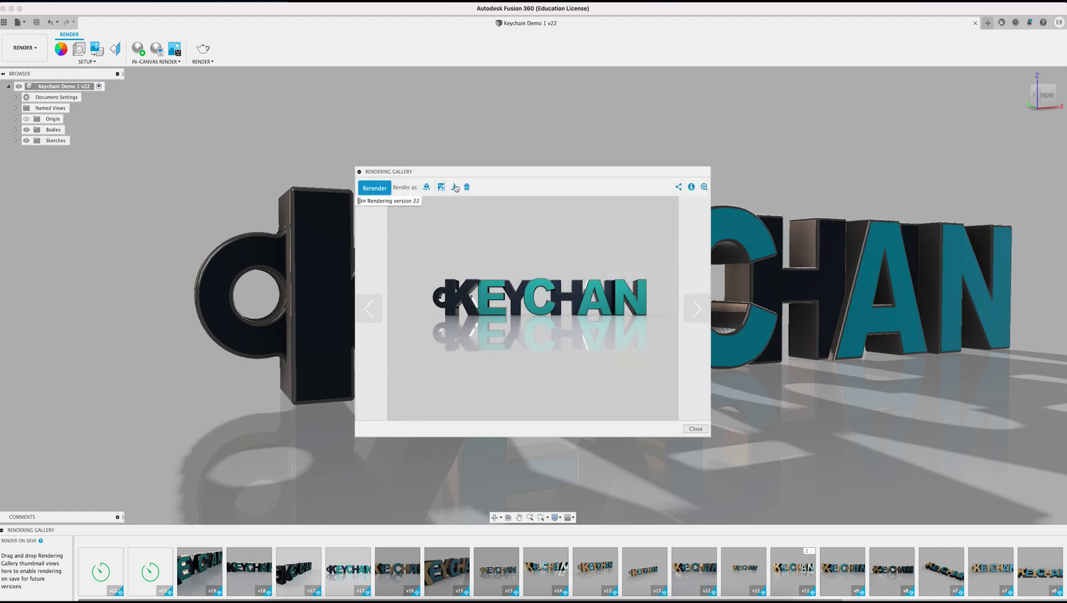
# Download the front-view rendering as a PNG with a transparent background
pyautogui.click(455, 188)
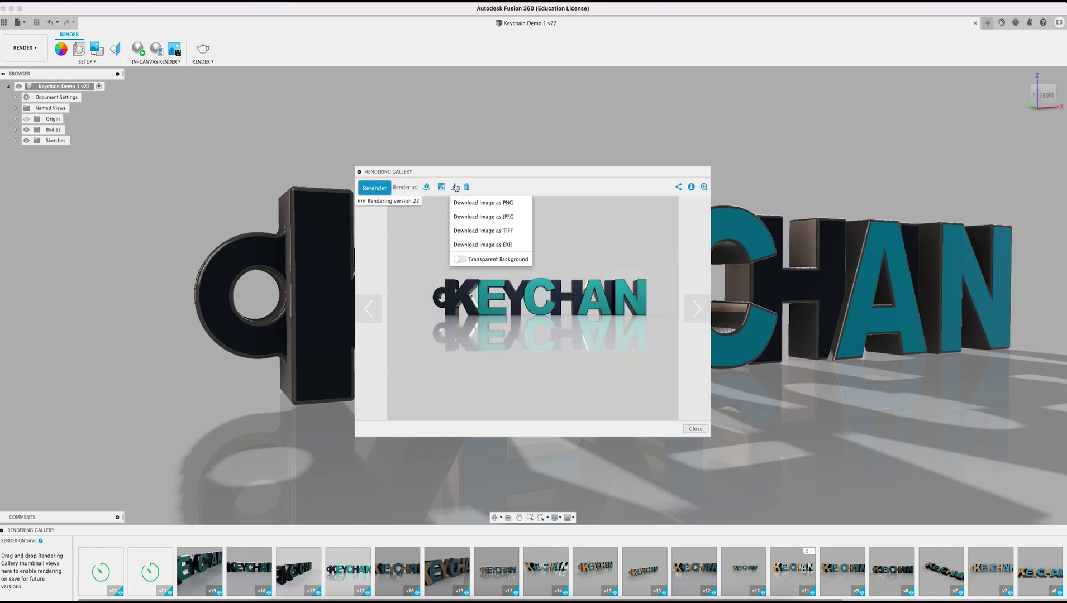
pyautogui.click(461, 260)
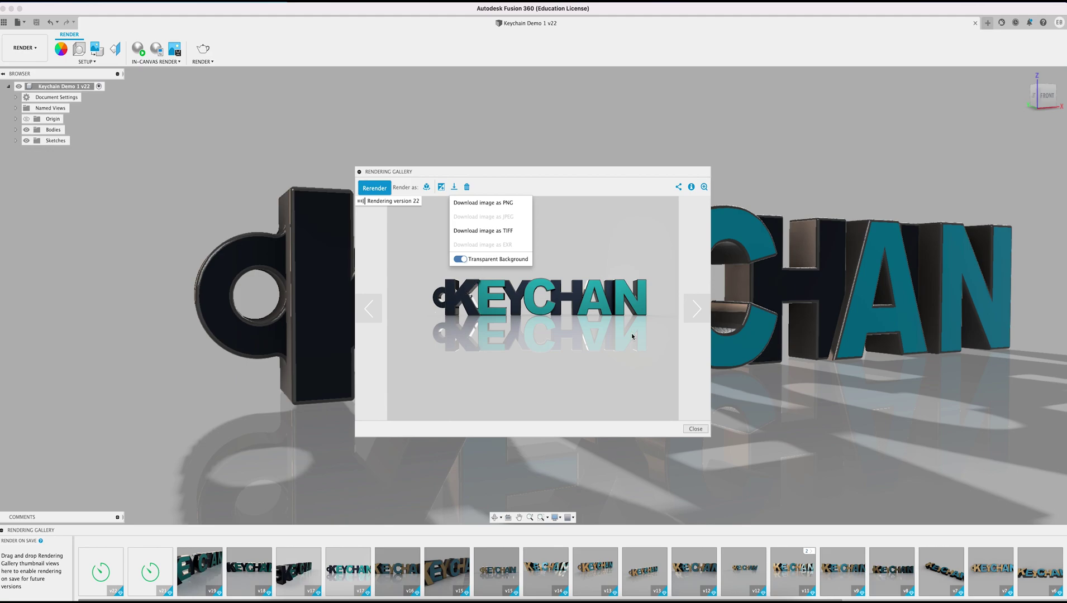
pyautogui.click(474, 203)
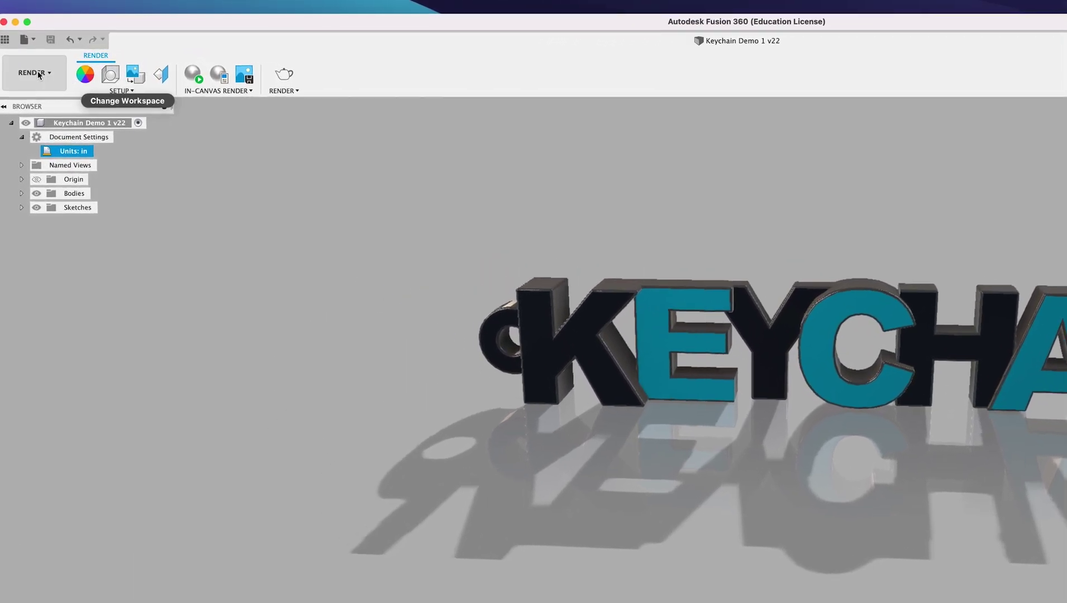
# Switch from the Render workspace to the Design workspace
pyautogui.click(42, 77)
pyautogui.click(42, 77)
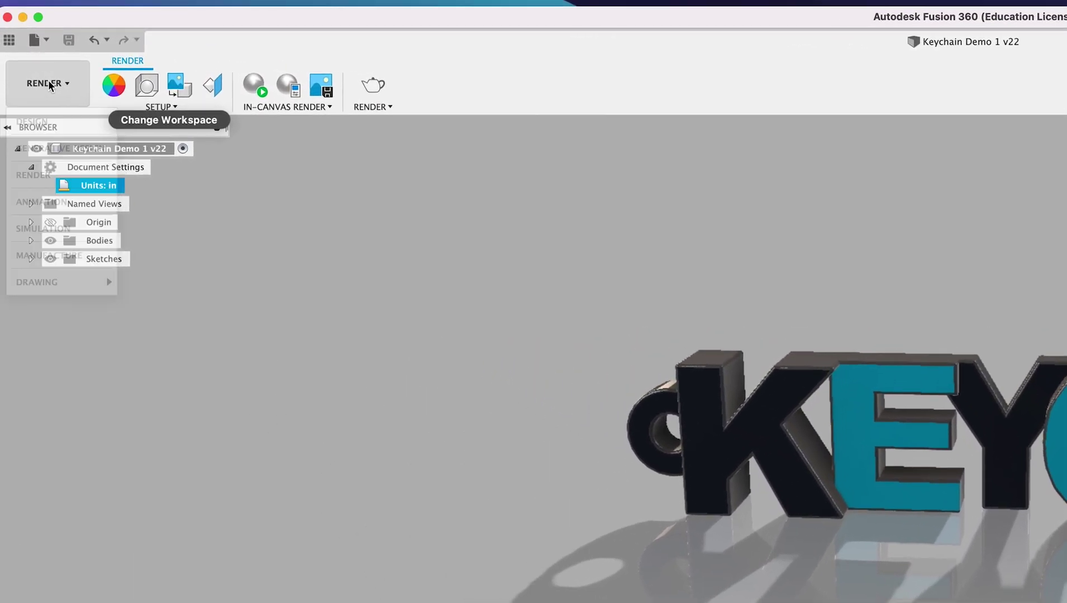
pyautogui.click(52, 86)
pyautogui.click(46, 126)
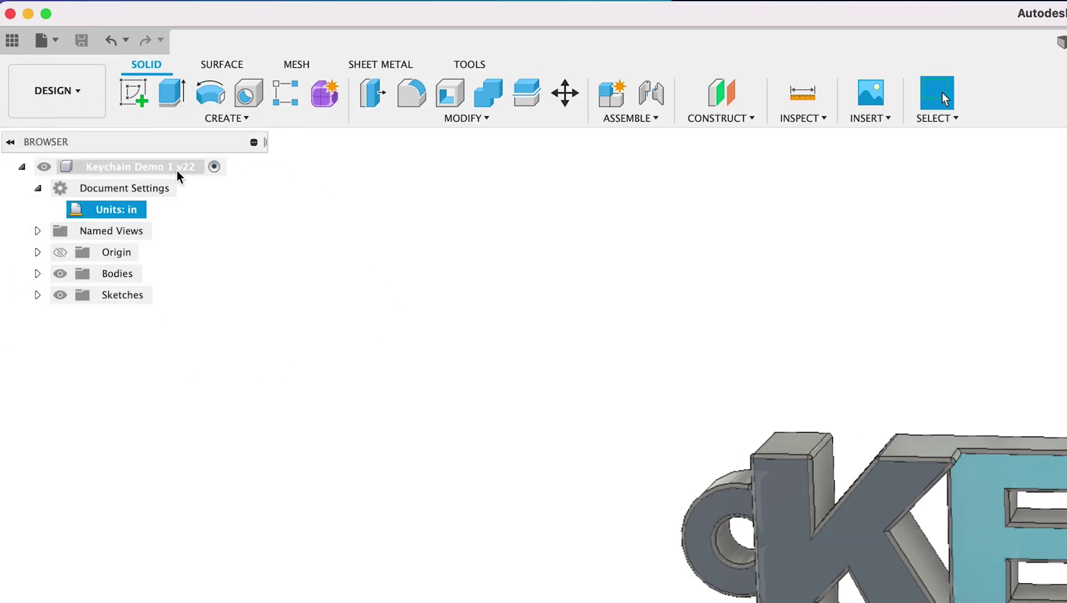
# Start Save As Mesh for the top-level Keychain Demo 1 component so the whole keychain is exported
pyautogui.click(157, 167)
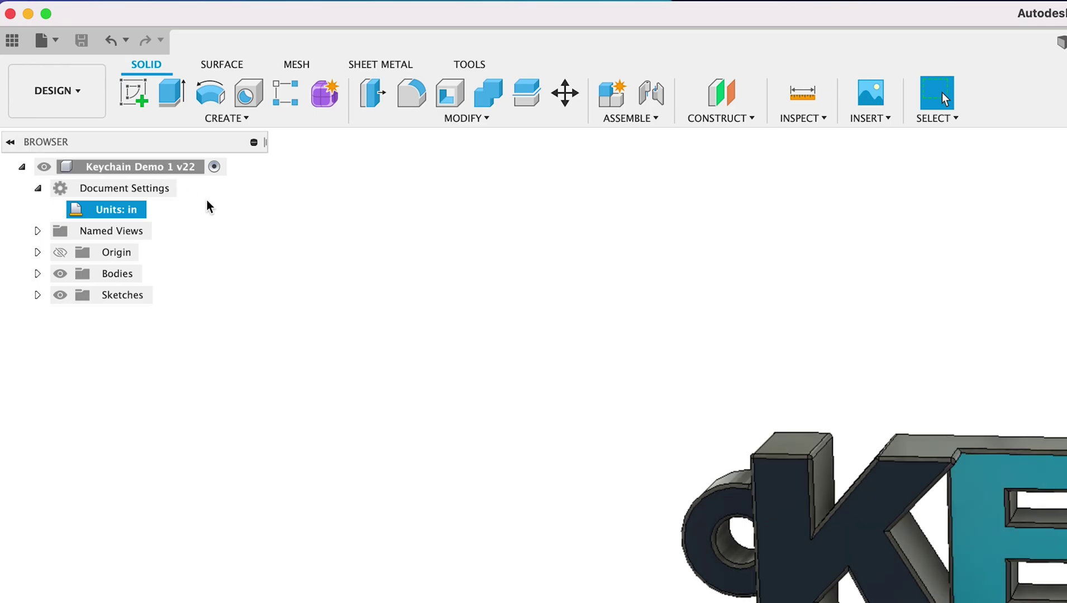
pyautogui.click(38, 273)
pyautogui.click(38, 273)
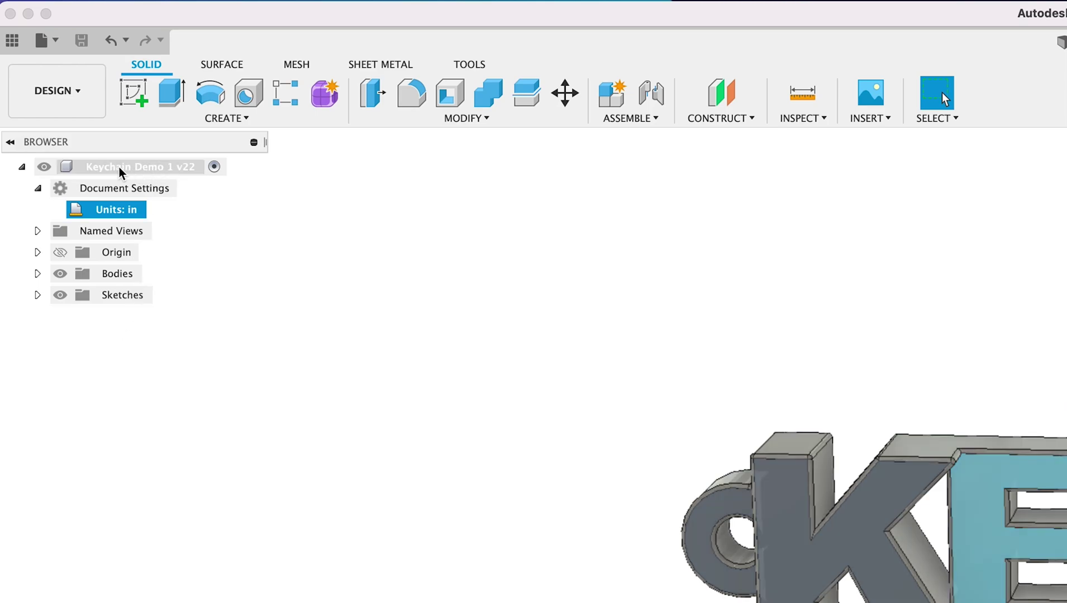
pyautogui.rightClick(134, 167)
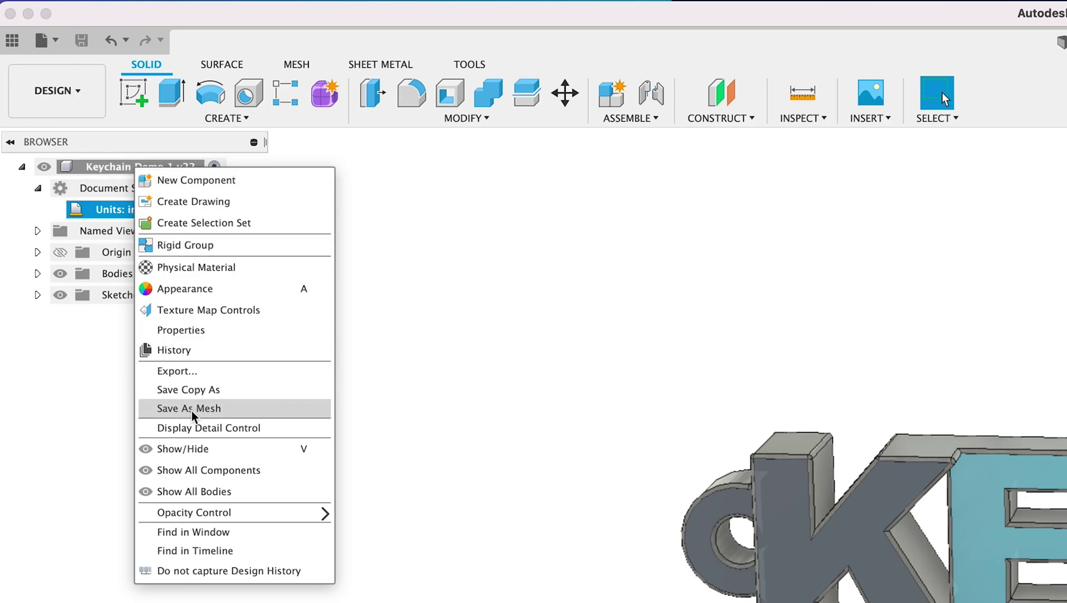
pyautogui.click(192, 410)
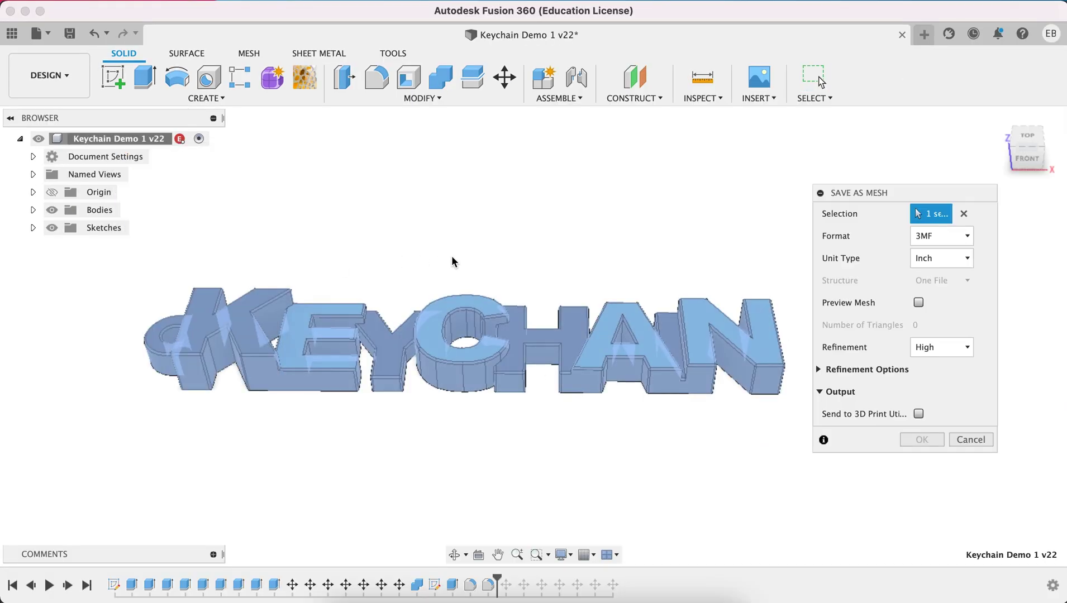
# Use 3MF format and Inch as the unit type for the mesh, checking it against the document units
pyautogui.click(927, 236)
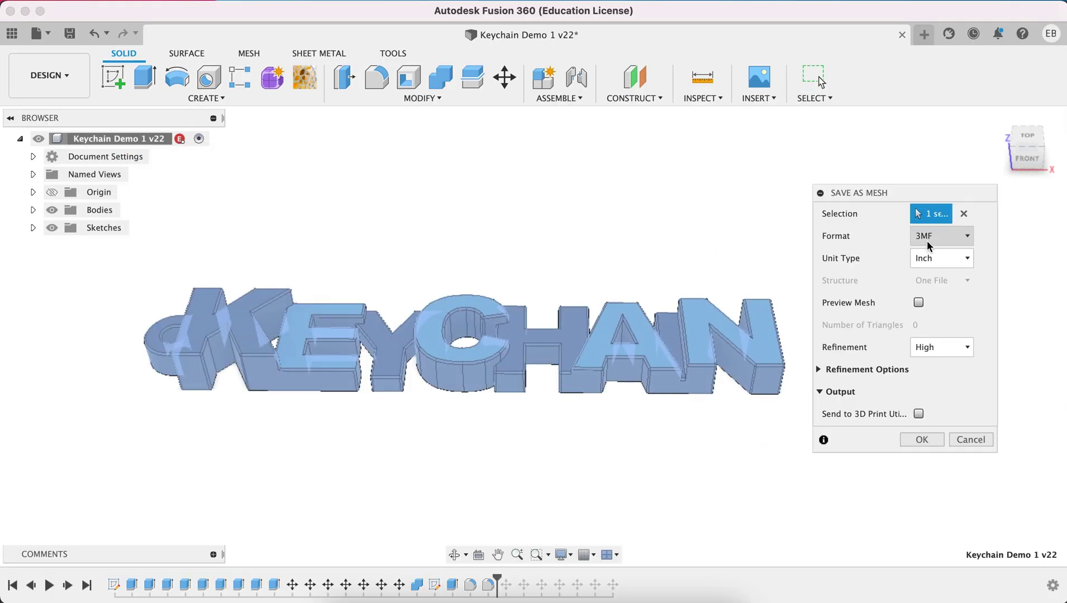
pyautogui.click(936, 255)
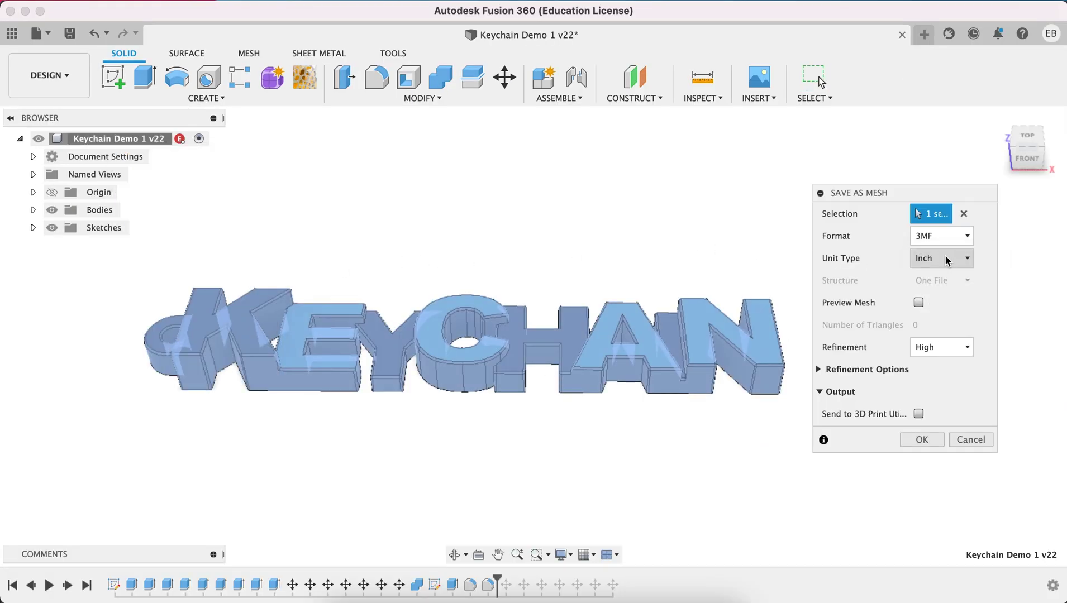
pyautogui.click(945, 258)
pyautogui.click(945, 325)
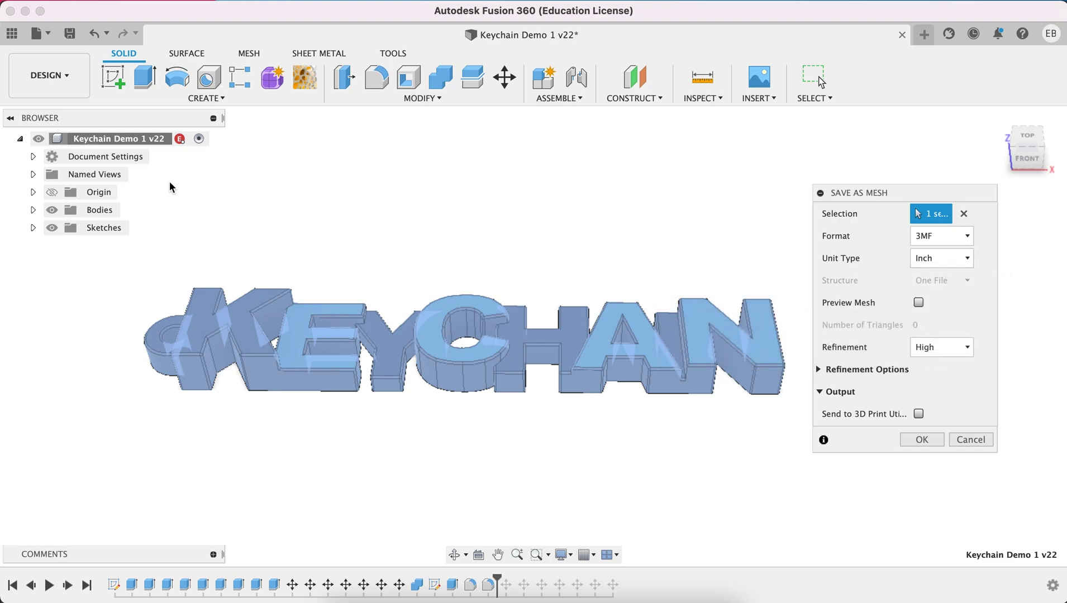
pyautogui.click(33, 156)
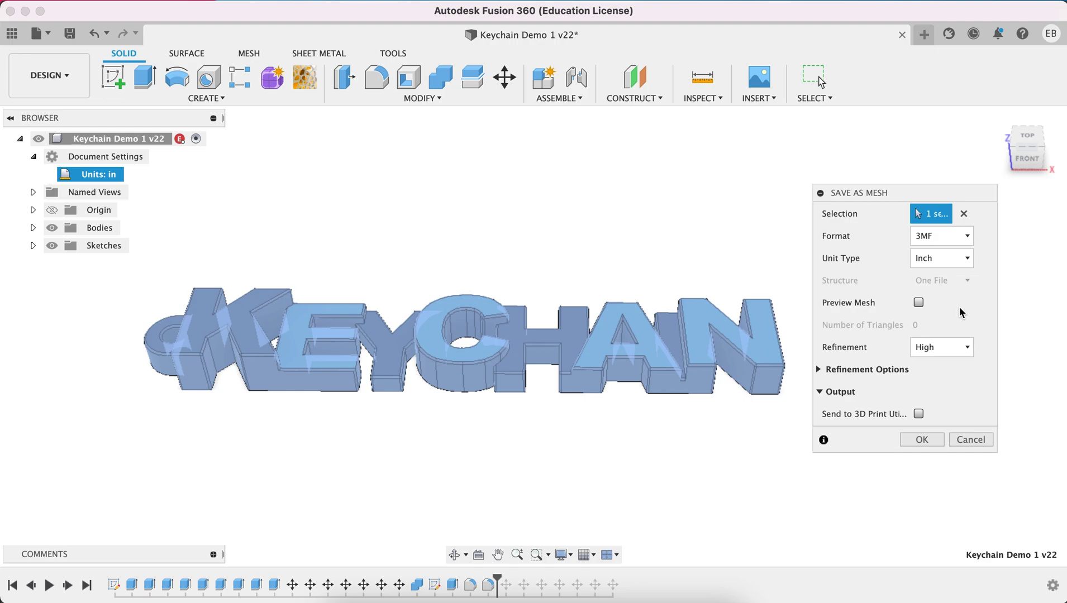
# Keep the mesh refinement at High and briefly preview the triangle mesh on the keychain
pyautogui.click(960, 347)
pyautogui.click(948, 368)
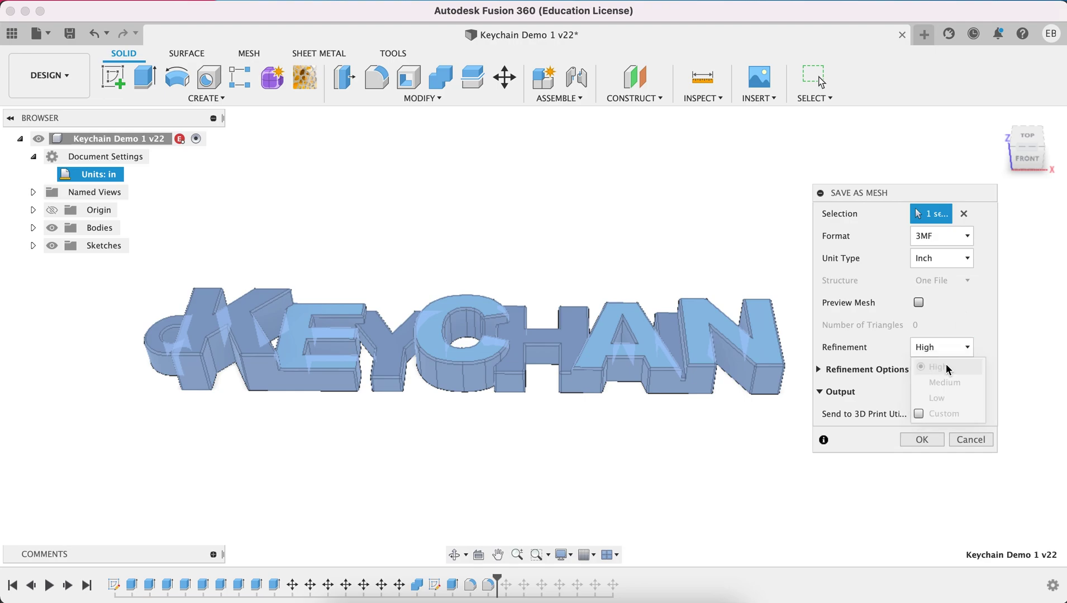
pyautogui.click(920, 304)
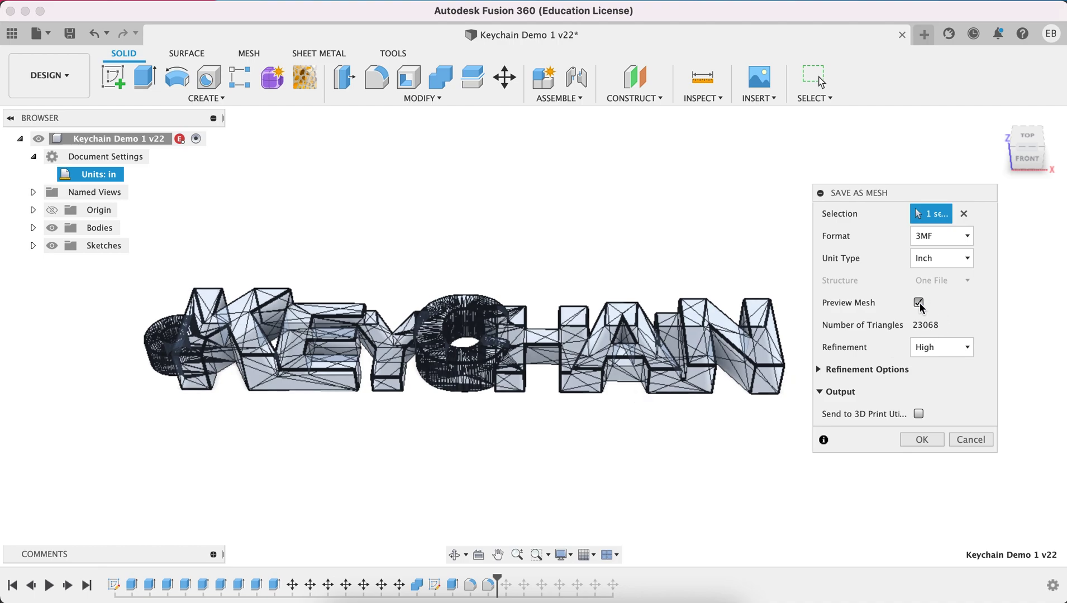
pyautogui.click(920, 303)
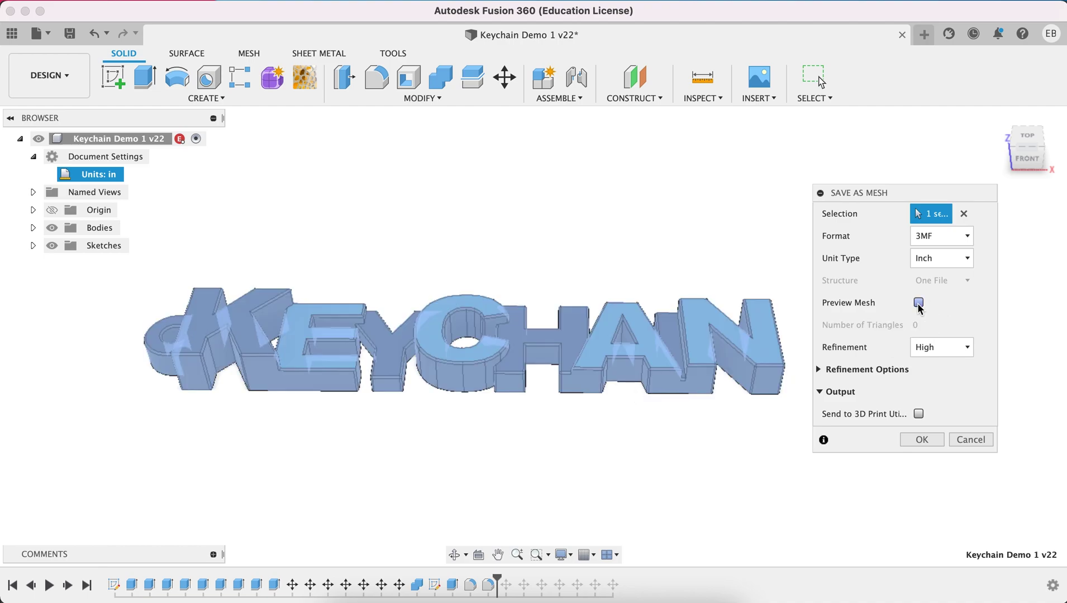
# Save the 3MF to the Desktop, naming it with first initial and last name followed by _GoldPLA_Ender3
pyautogui.click(916, 441)
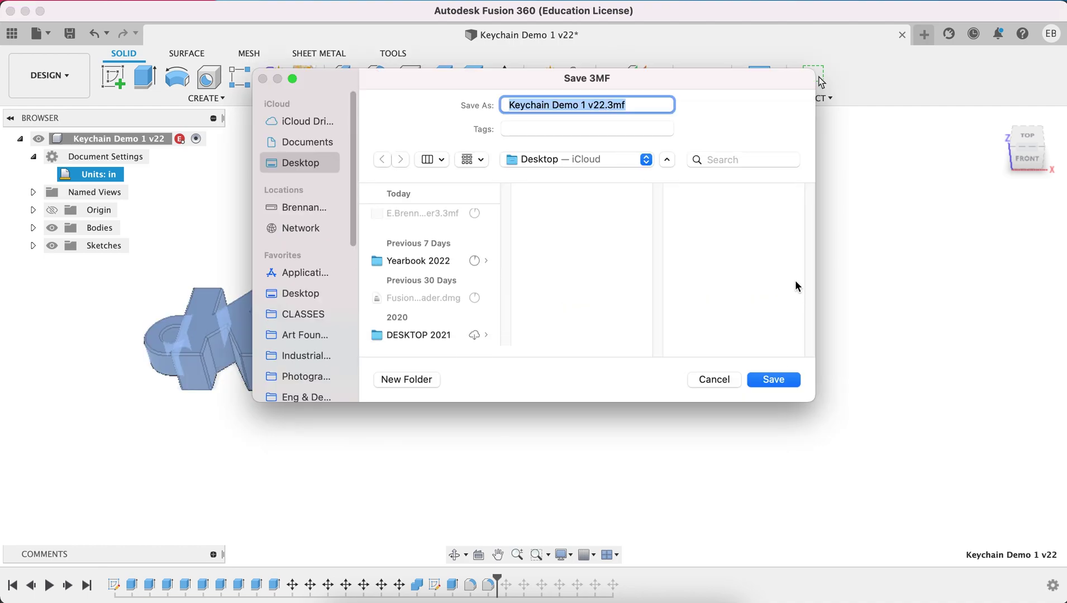
pyautogui.write('E.Brennan')
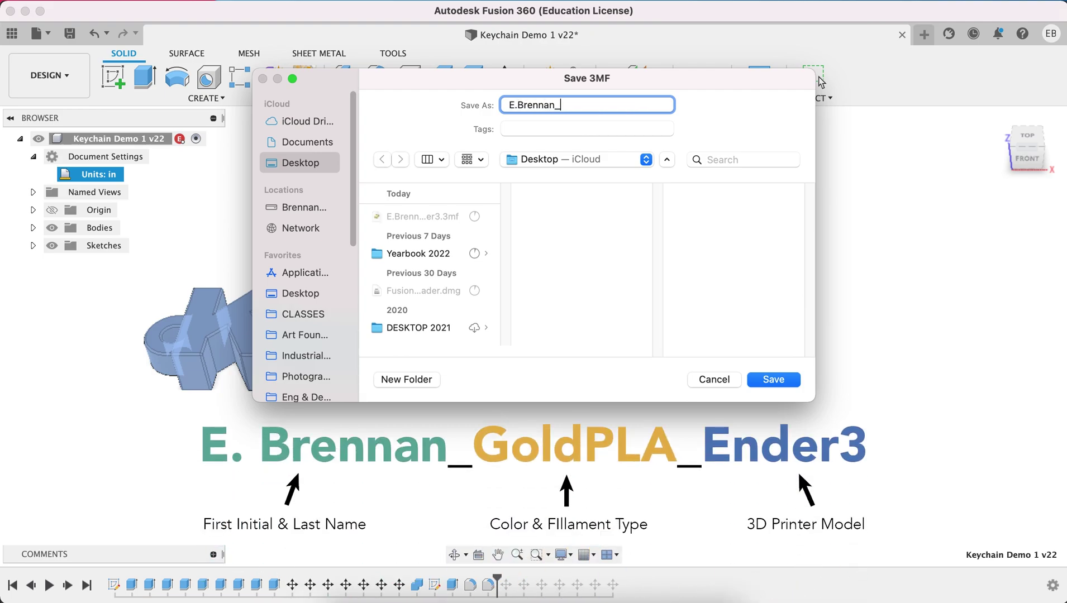
pyautogui.write('_GoldPLA_Ender')
pyautogui.click(772, 381)
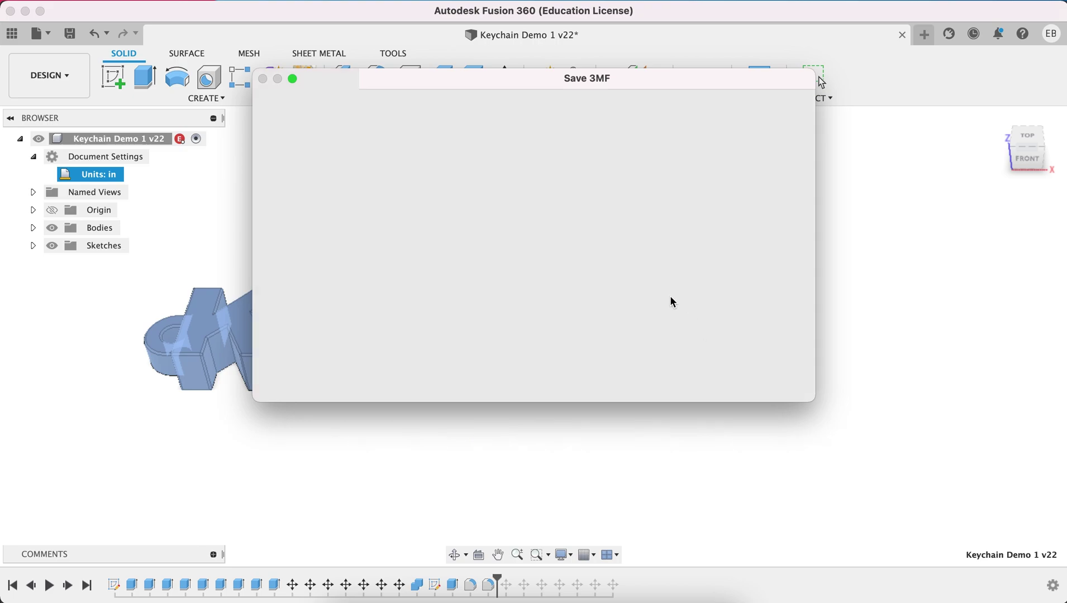
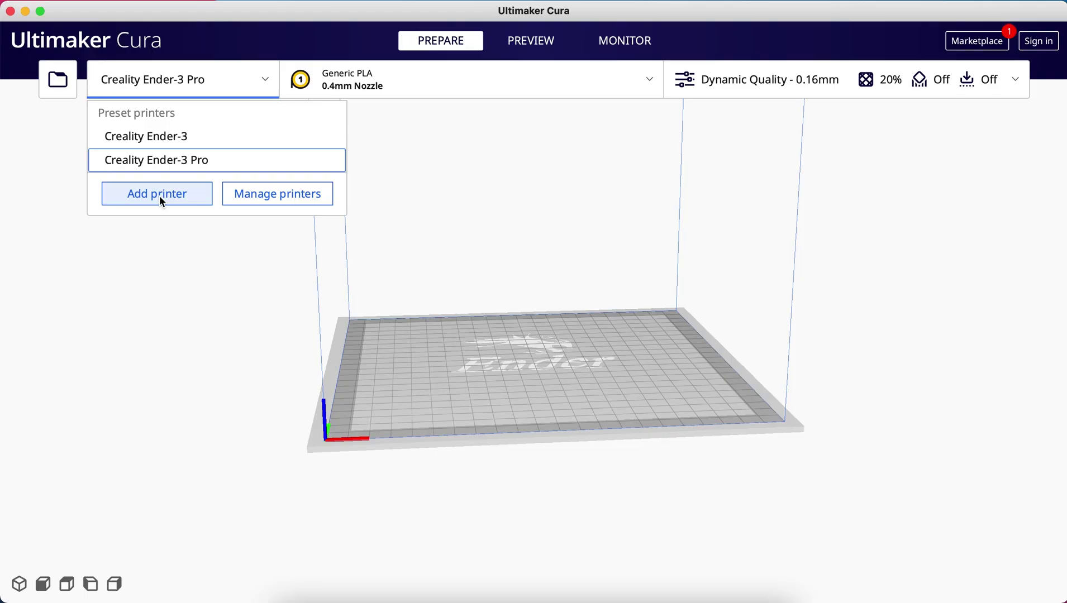
# In Ultimaker Cura, select the Creality Ender-3 Pro among the non-networked Creality3D printers, and leave the dialog without adding it
pyautogui.click(159, 196)
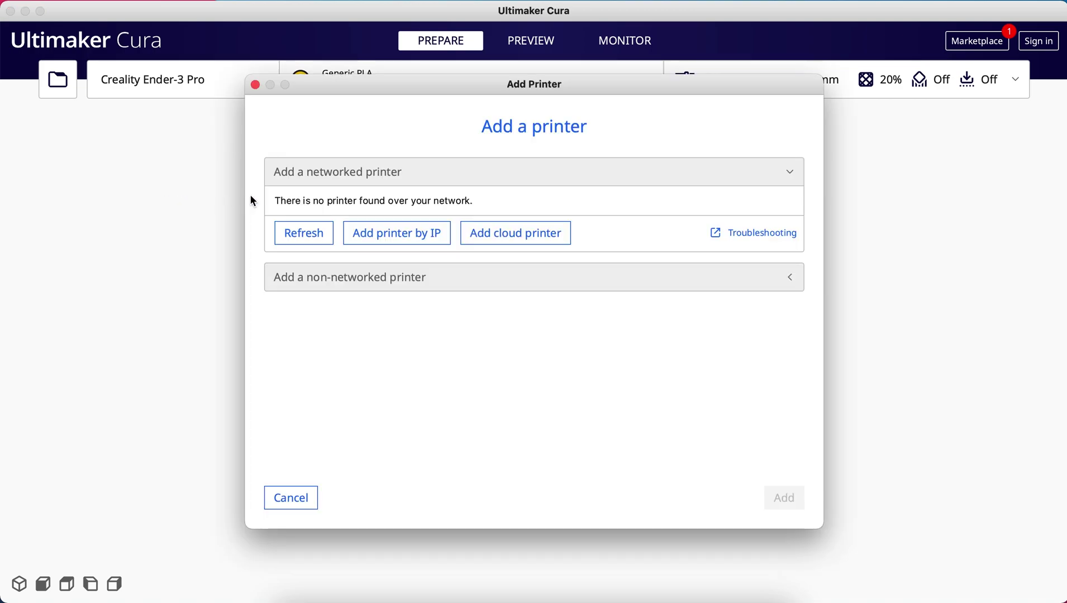
pyautogui.click(352, 182)
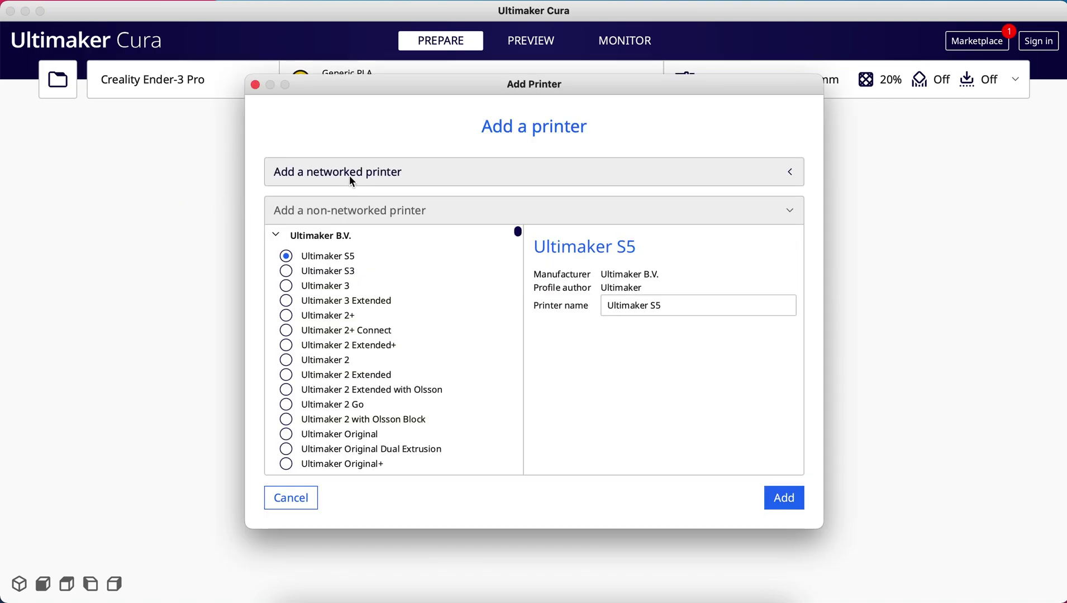
pyautogui.click(297, 240)
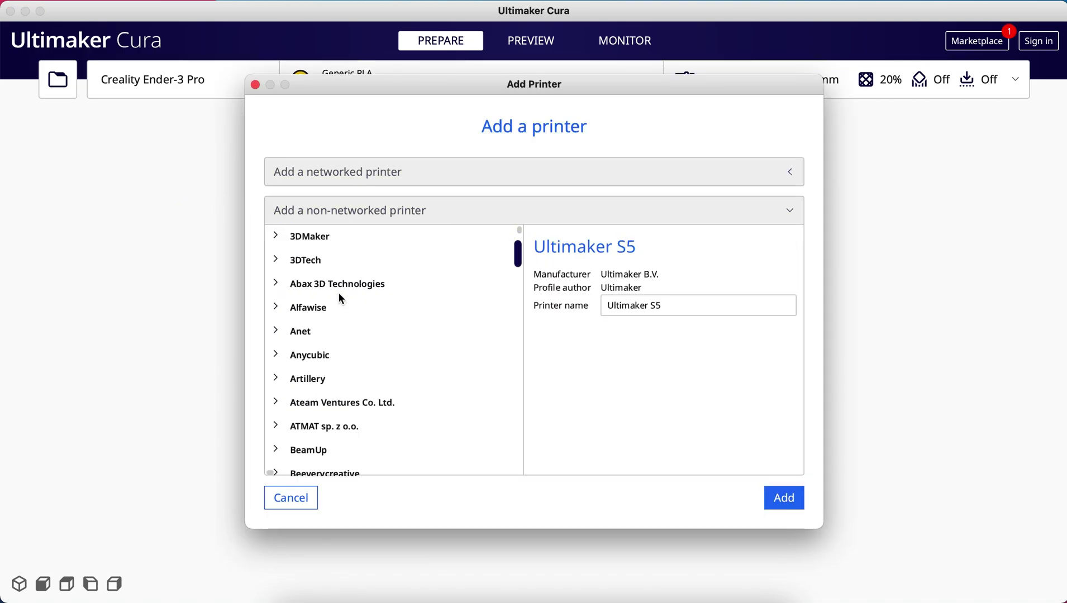
pyautogui.scroll(-5, 338, 292)
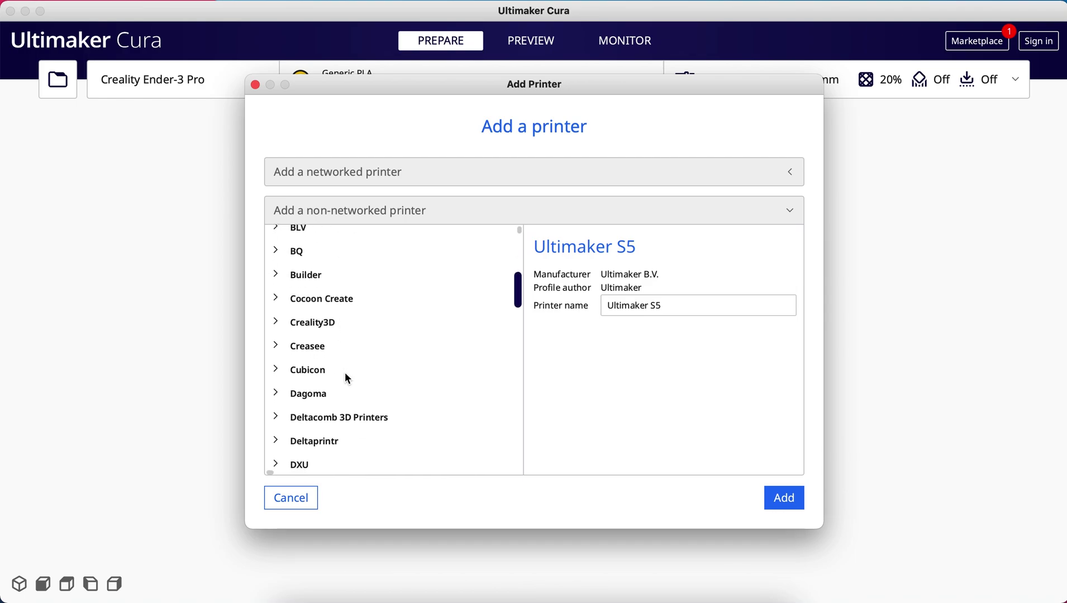
pyautogui.scroll(-1, 344, 372)
pyautogui.click(276, 308)
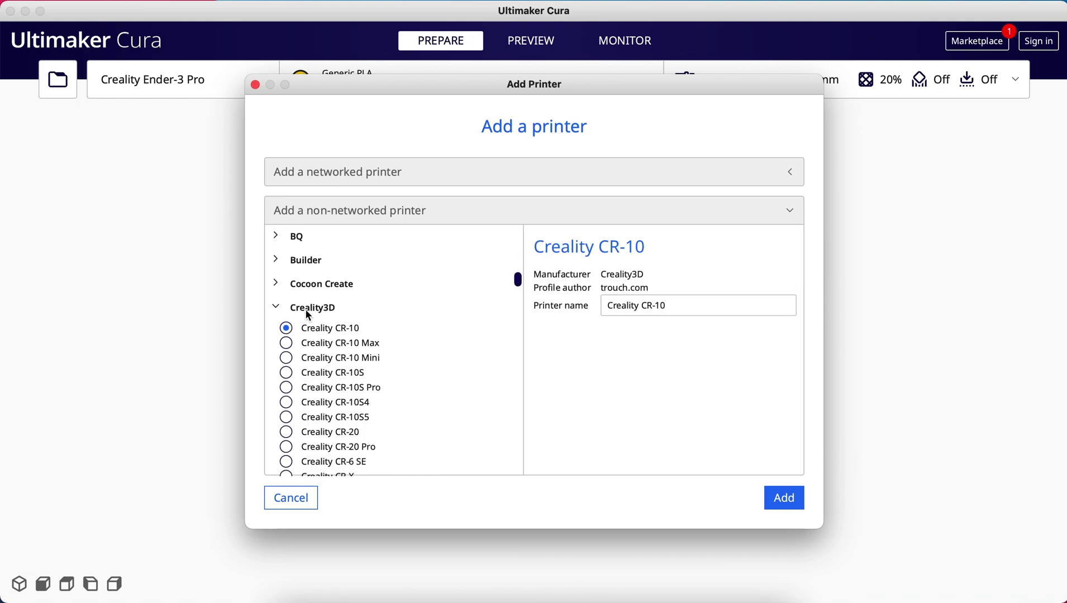
pyautogui.scroll(-8, 308, 316)
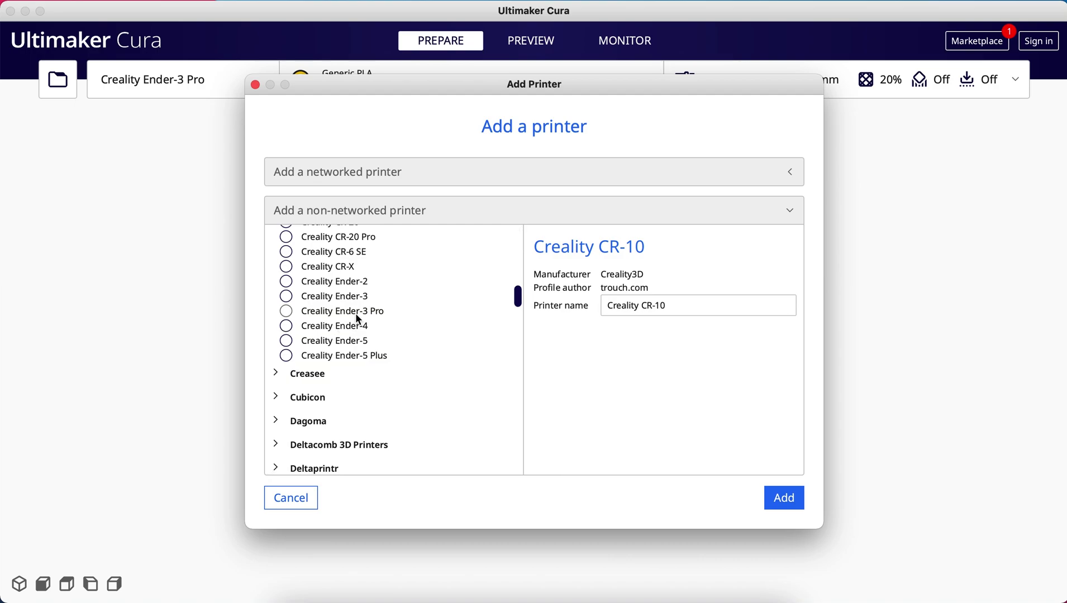
pyautogui.click(354, 311)
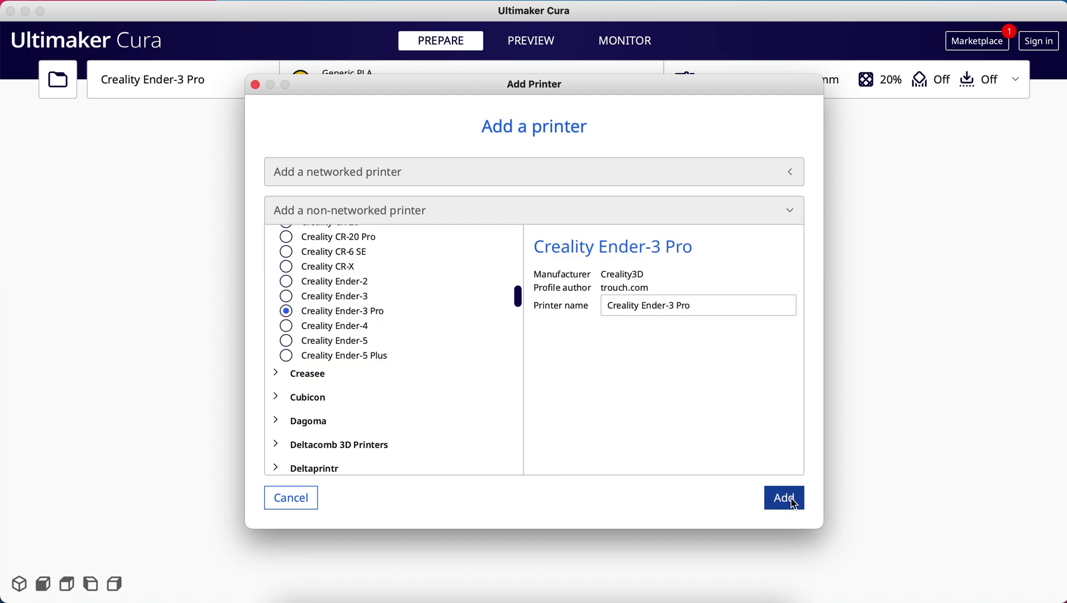
pyautogui.click(308, 504)
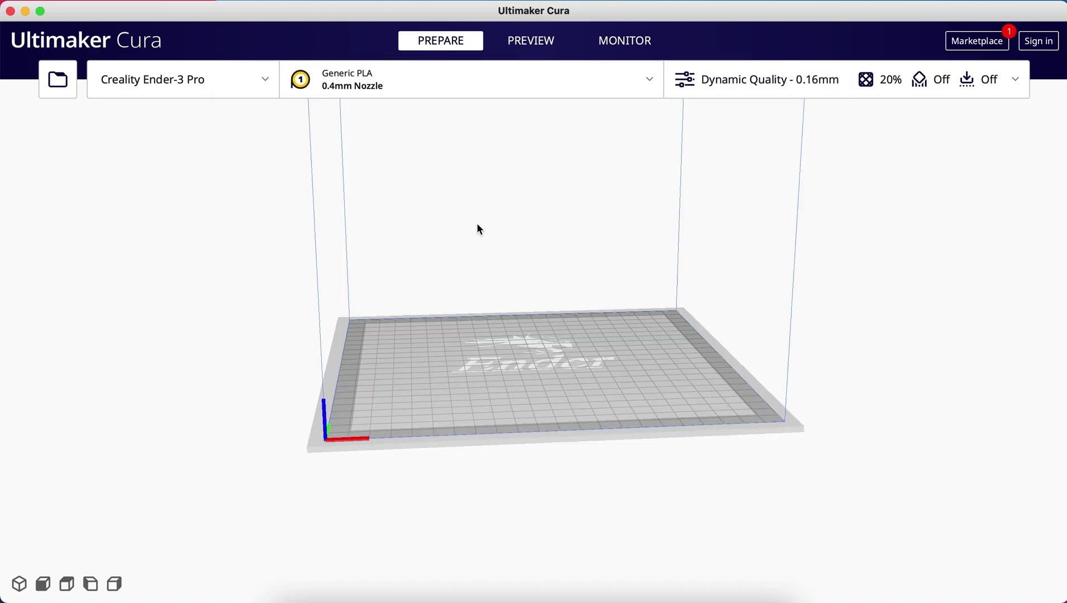
# Examine the Generic PLA material's information and print settings in the materials manager, and close the material configuration
pyautogui.click(394, 78)
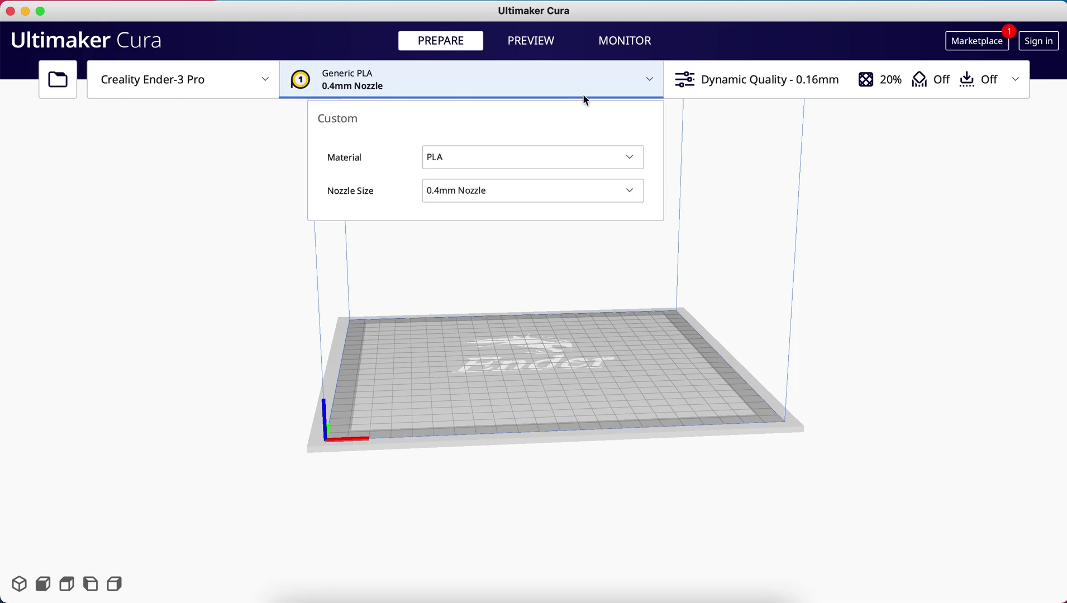
pyautogui.click(568, 163)
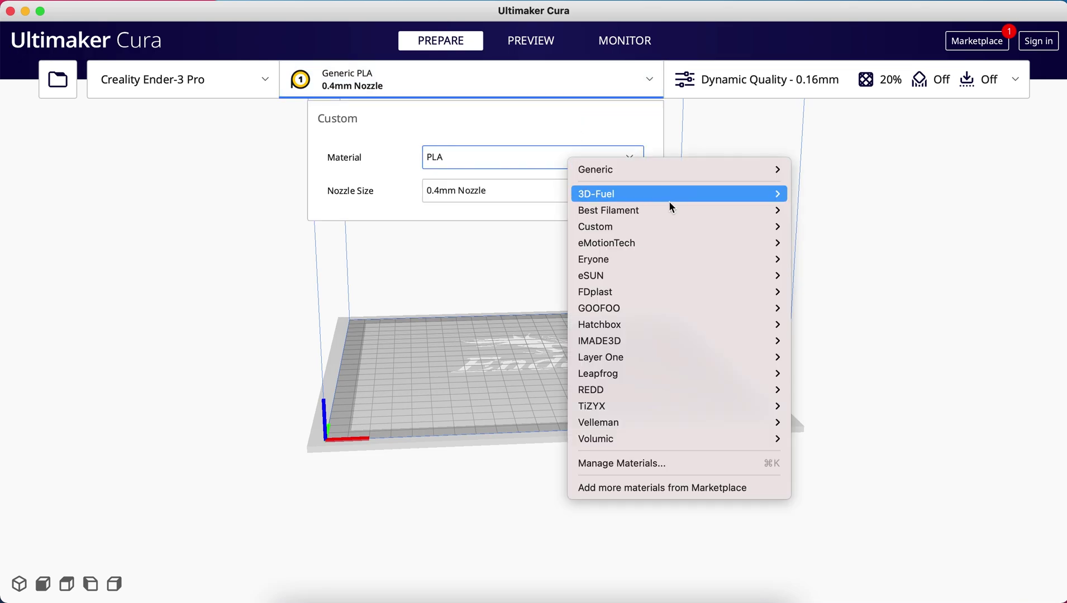
pyautogui.click(681, 468)
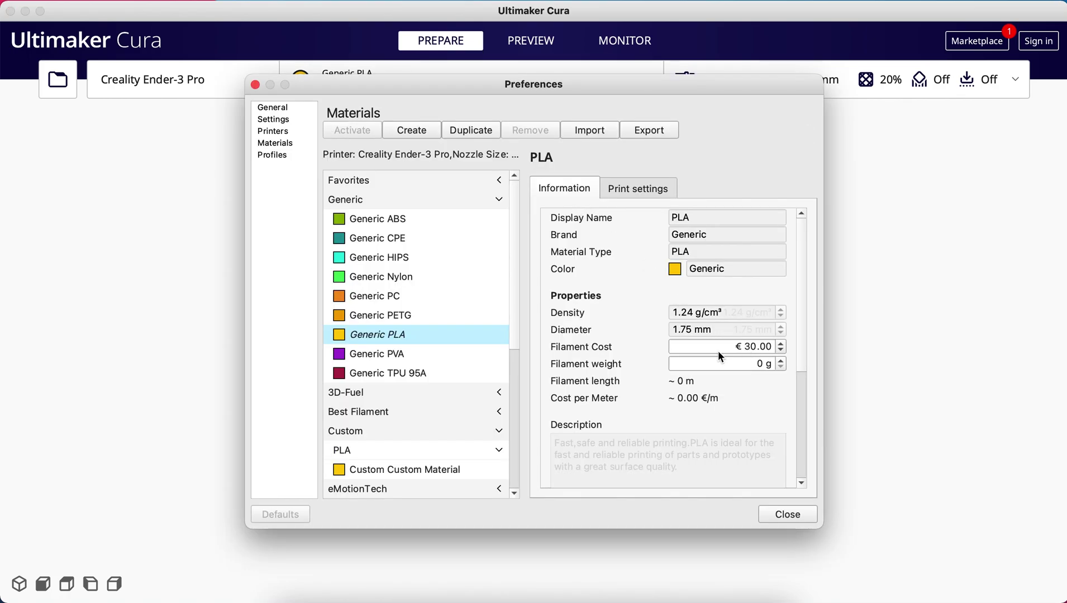
pyautogui.click(642, 189)
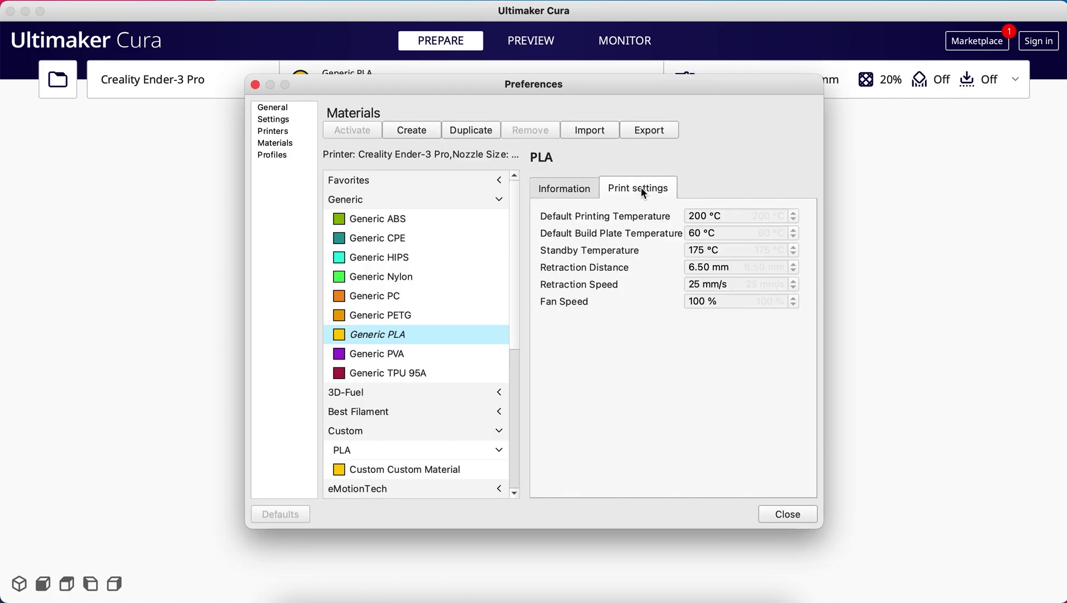
pyautogui.click(588, 188)
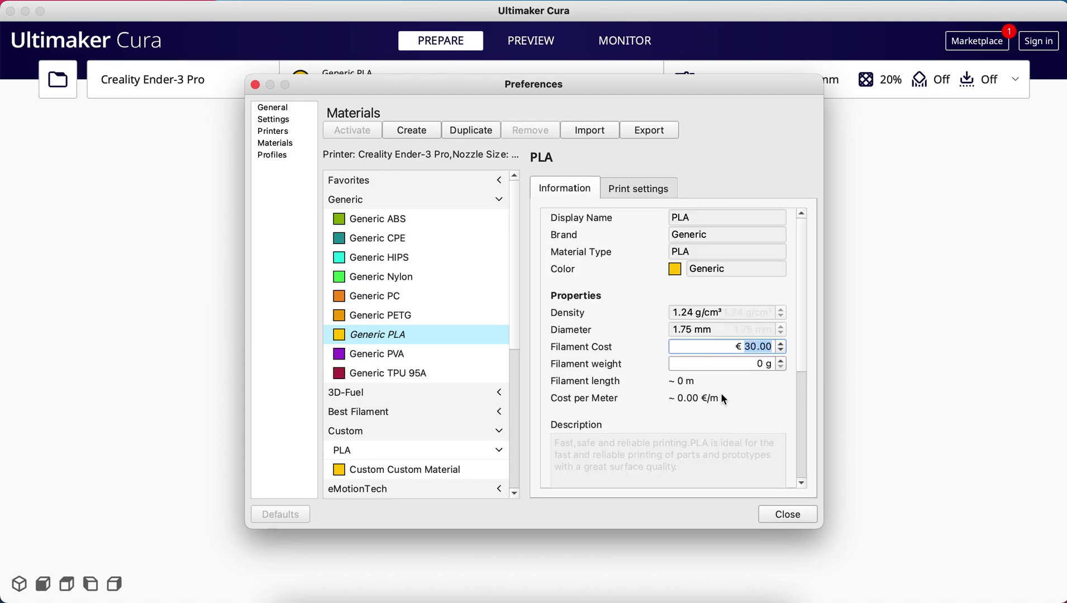
pyautogui.click(788, 514)
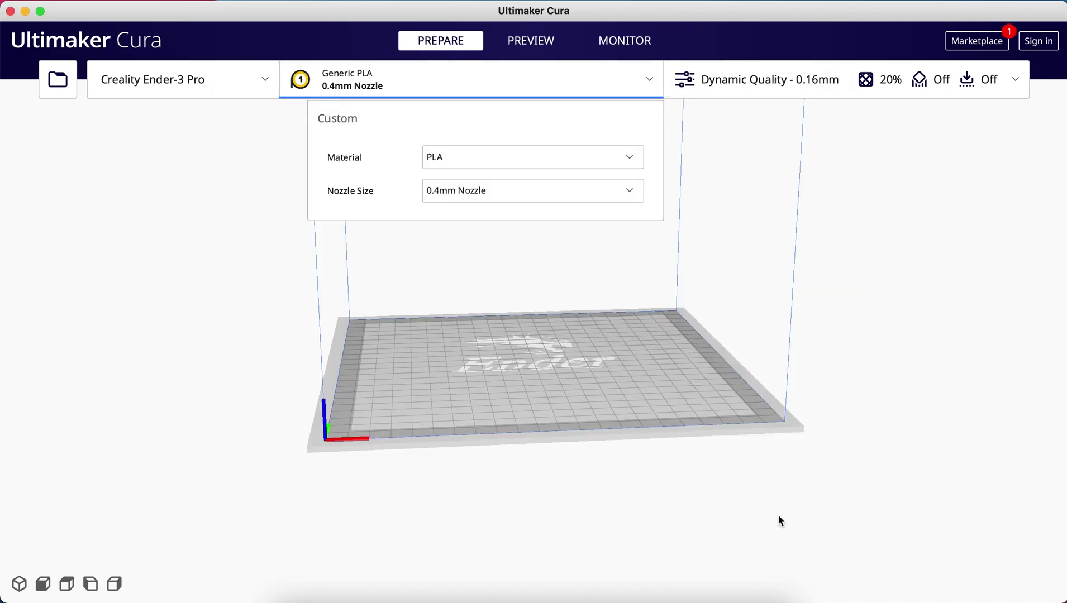
pyautogui.click(627, 268)
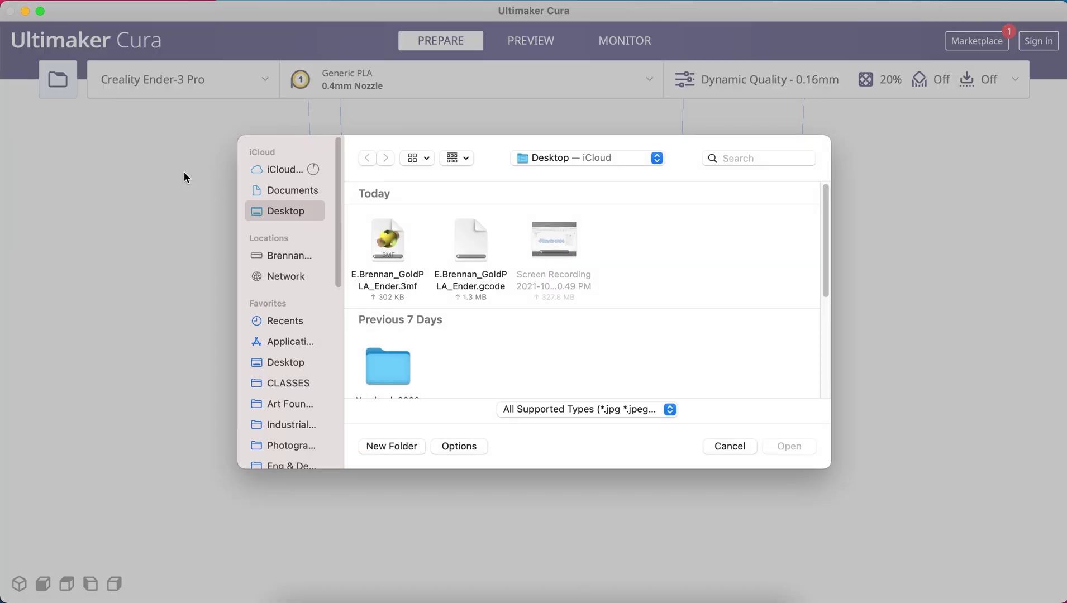
# Open the keychain 3MF file whose name ends in _GoldPLA_Ender from the Desktop
pyautogui.doubleClick(391, 239)
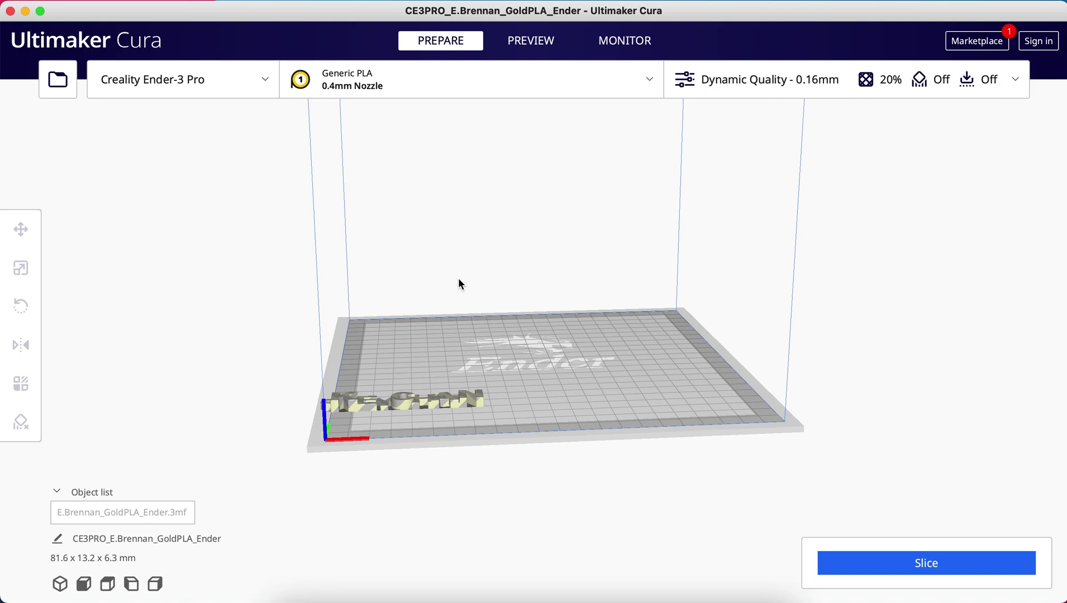
pyautogui.moveTo(476, 308); pyautogui.dragTo(502, 336, button='right')
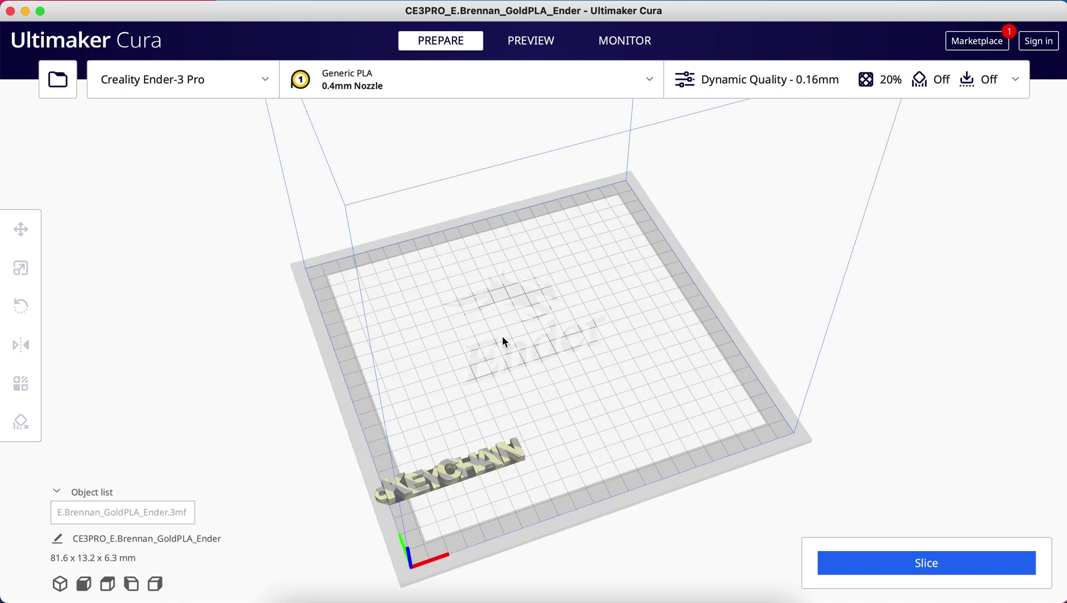
# Move the keychain along X and Y toward the middle of the build plate, to about X -18.3, Y 41.5 mm
pyautogui.click(477, 463)
pyautogui.rightClick(477, 464)
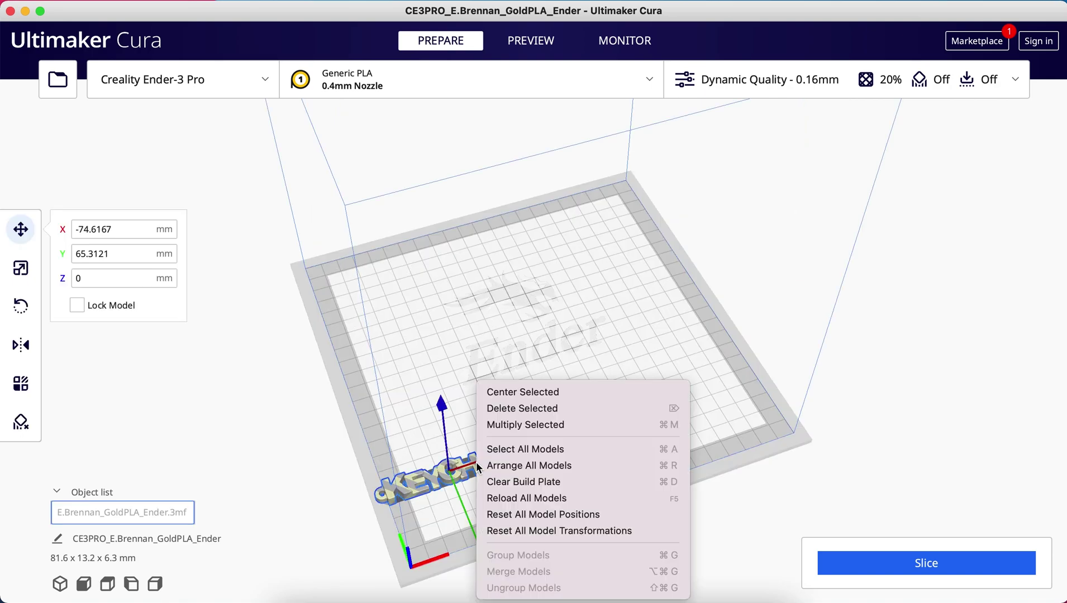
pyautogui.click(447, 461)
pyautogui.moveTo(560, 440); pyautogui.dragTo(646, 411)
pyautogui.moveTo(582, 506); pyautogui.dragTo(575, 491)
# Arrange all models automatically to place the keychain at the centre of the build plate
pyautogui.rightClick(562, 455)
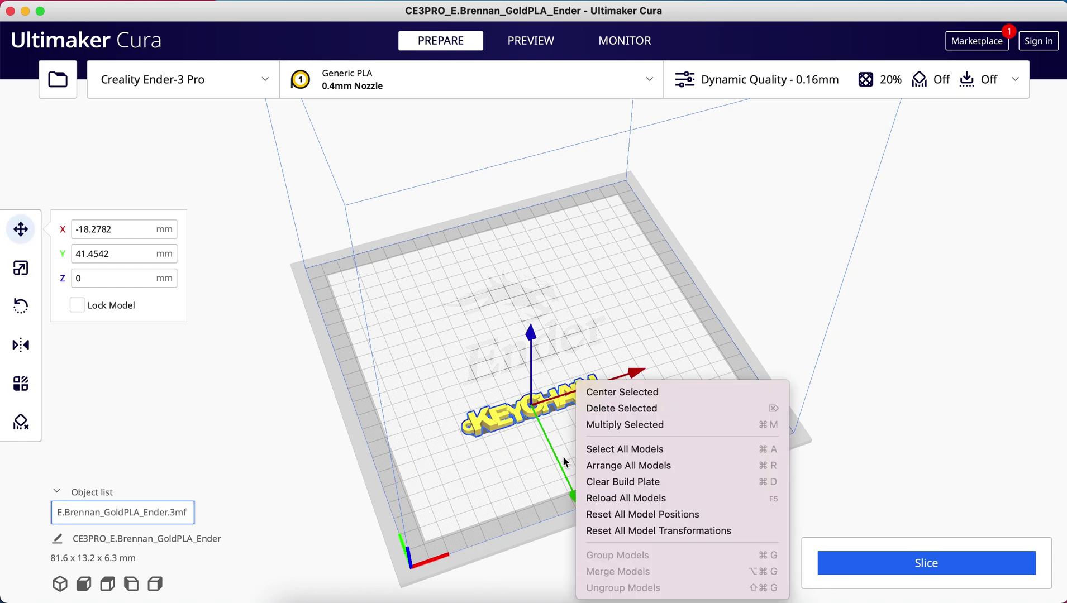
pyautogui.click(624, 467)
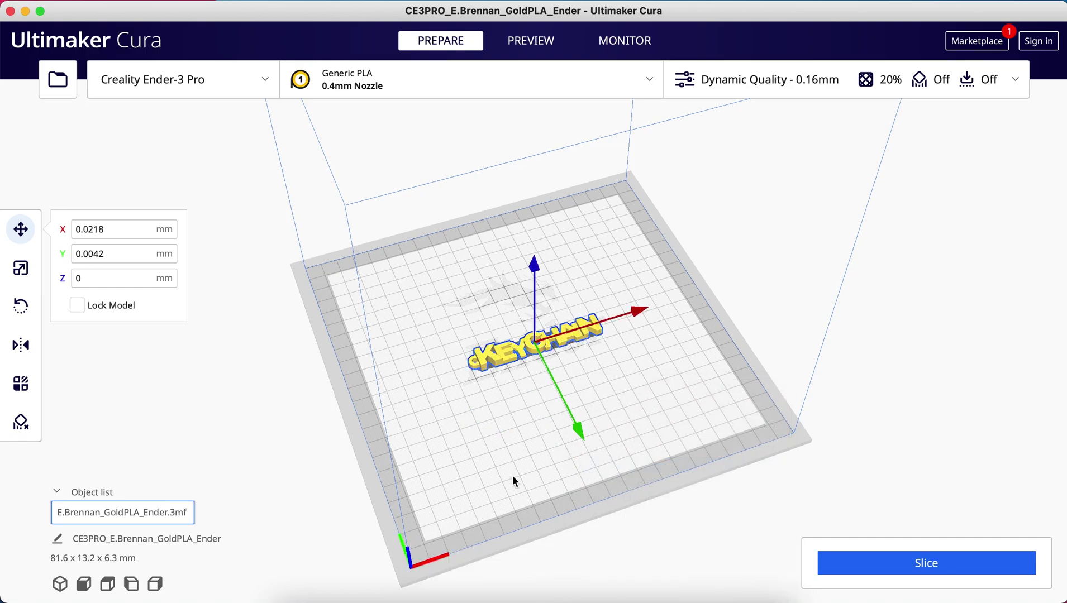
# Try scaling the keychain up uniformly to about 86.4 mm in X, and undo the scaling
pyautogui.moveTo(512, 476); pyautogui.dragTo(542, 438, button='right')
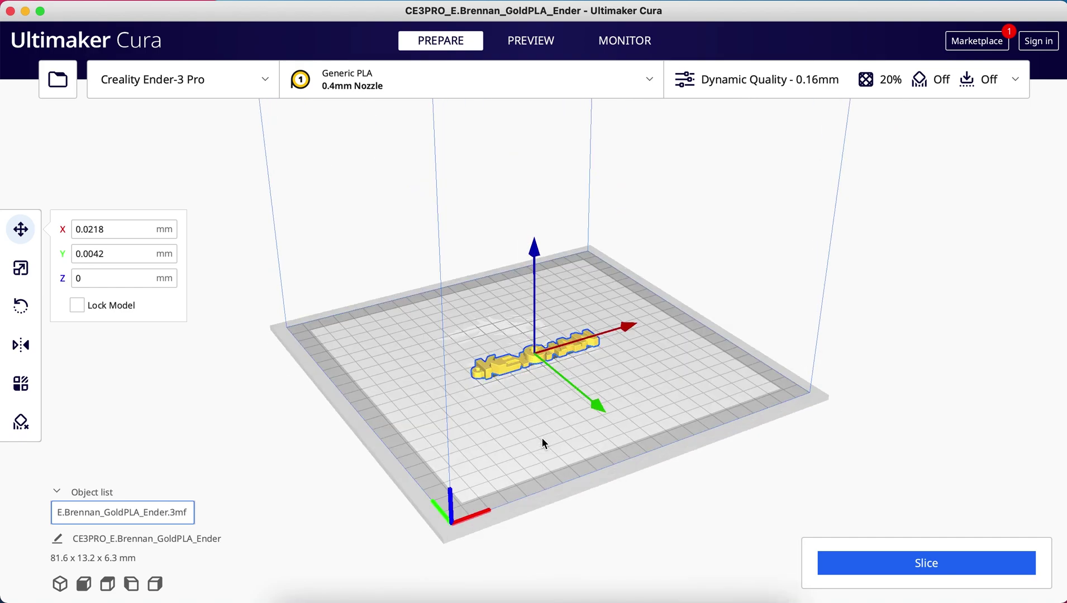
pyautogui.scroll(5, 504, 382)
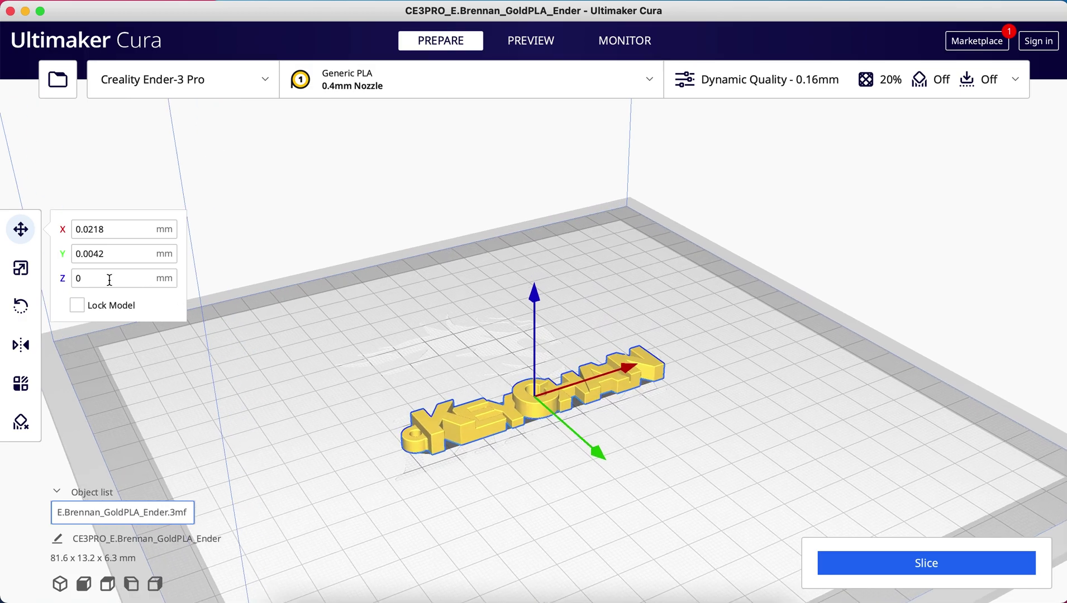
pyautogui.click(21, 270)
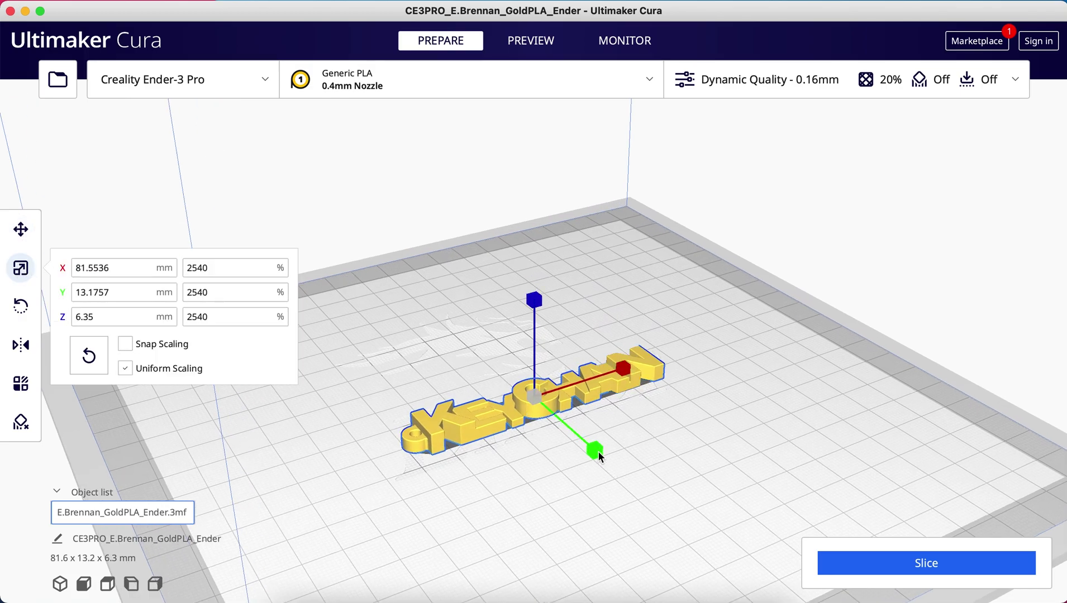
pyautogui.moveTo(598, 450); pyautogui.dragTo(637, 479)
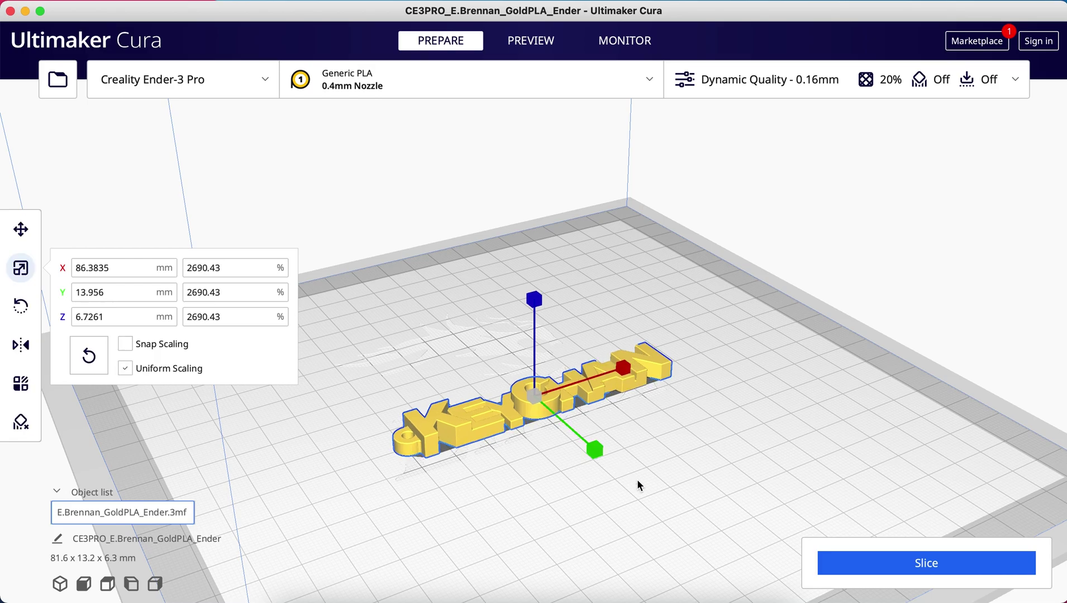
pyautogui.press('super+z')
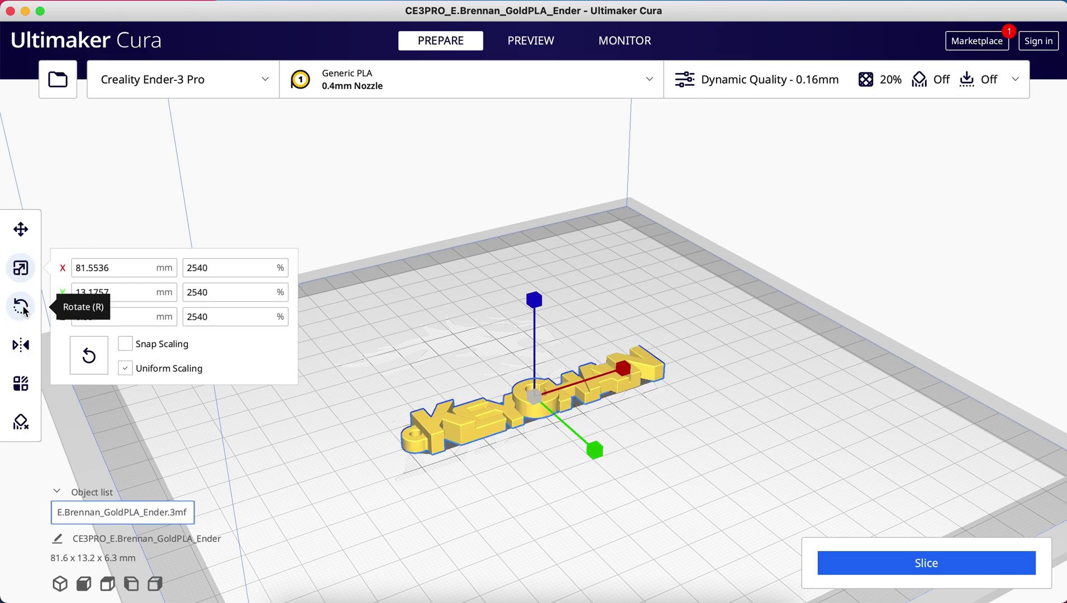
# Rotate the keychain about the X axis so it stands tilted on the build plate
pyautogui.click(21, 306)
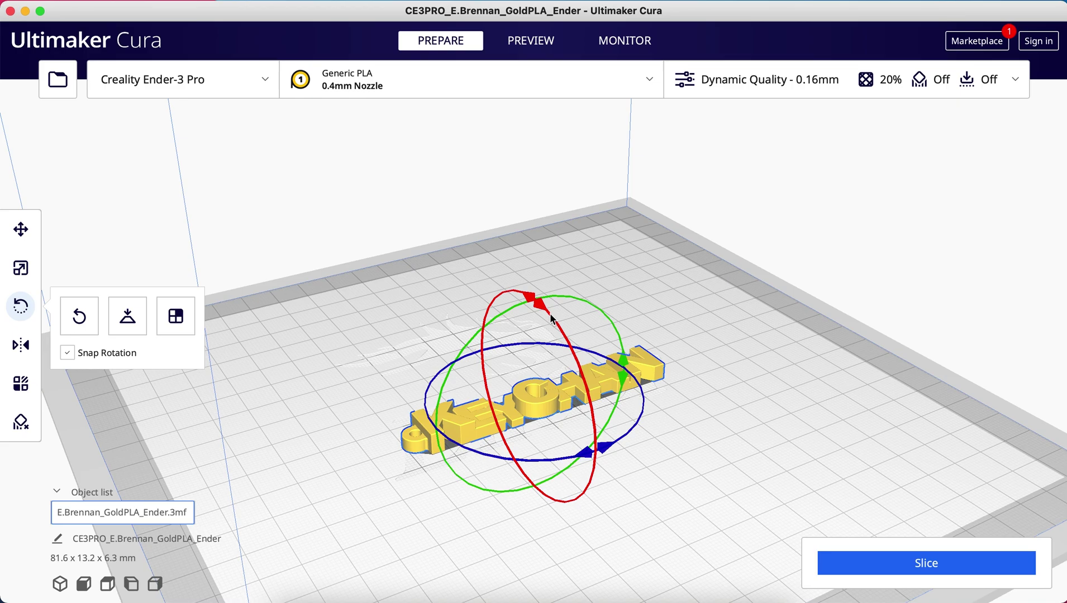
pyautogui.moveTo(552, 321); pyautogui.dragTo(611, 396)
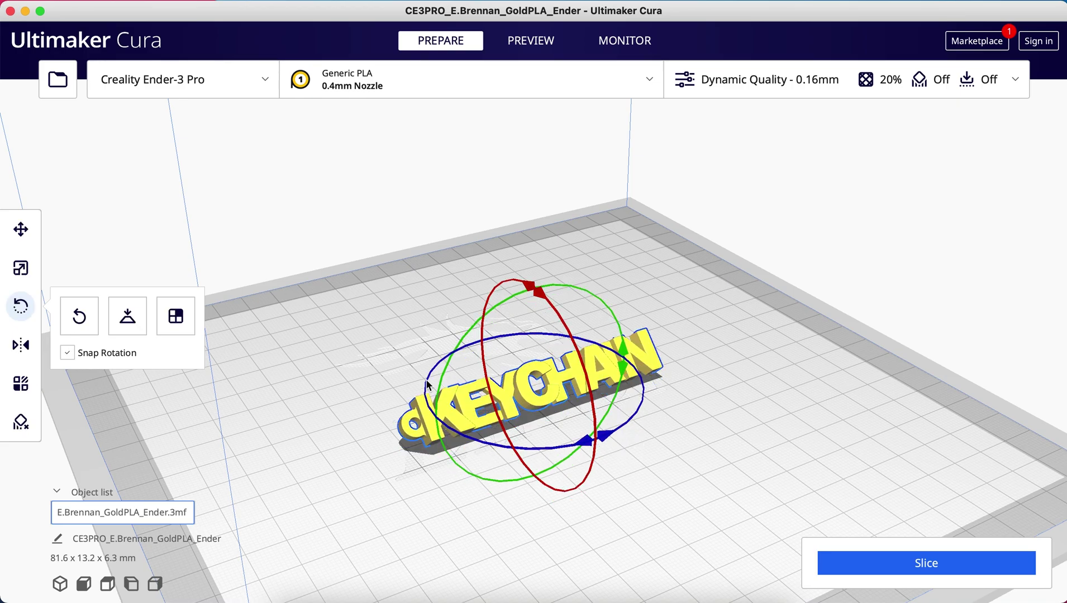
pyautogui.moveTo(326, 329); pyautogui.dragTo(457, 291, button='right')
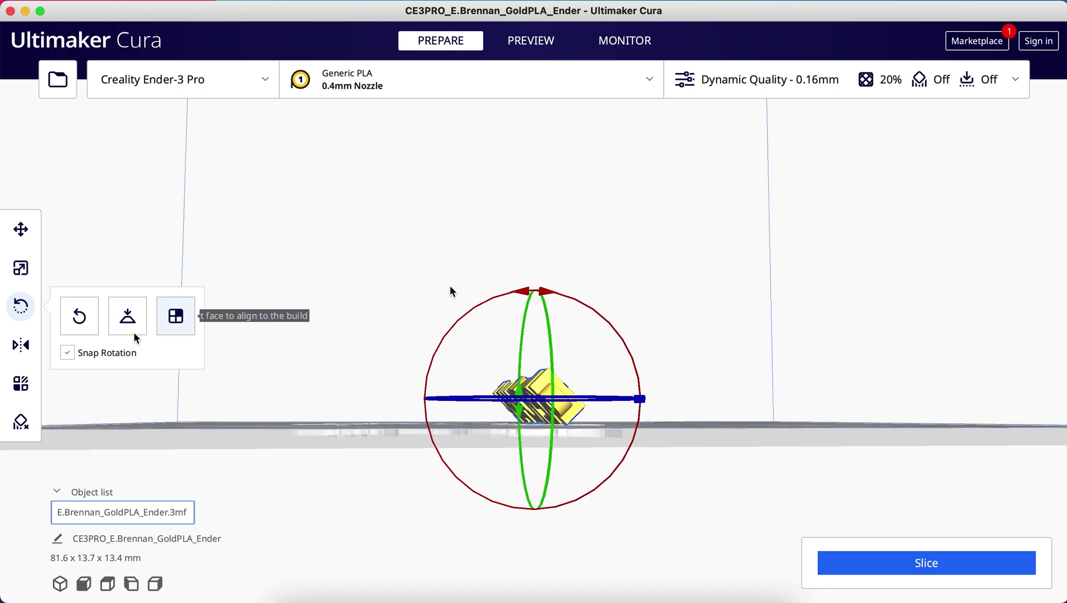
# Align the keychain's flat back face to the build plate and apply Lay flat to the model
pyautogui.click(162, 316)
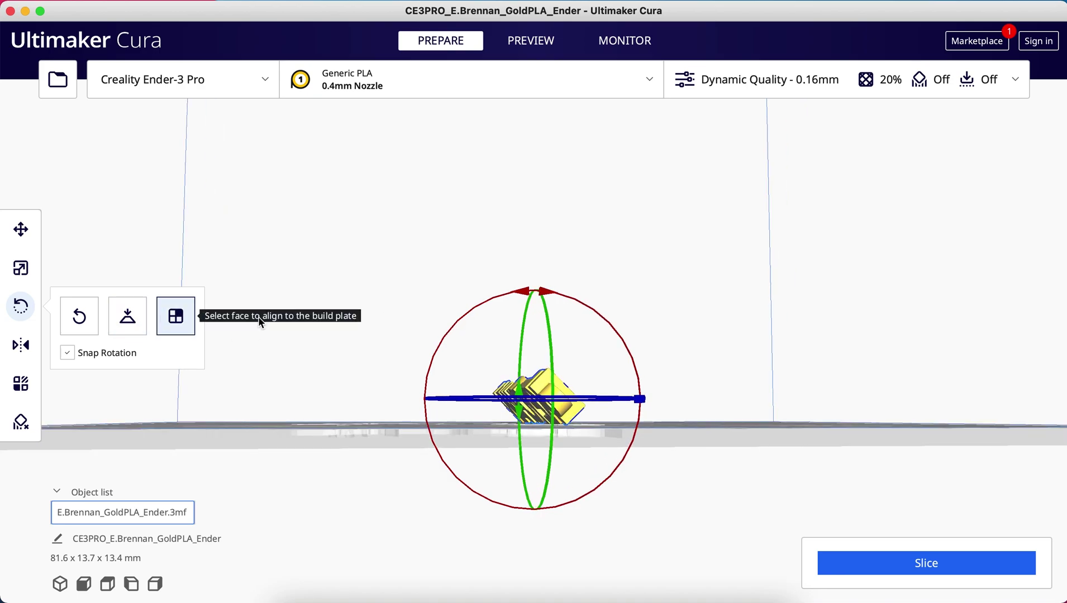
pyautogui.click(515, 397)
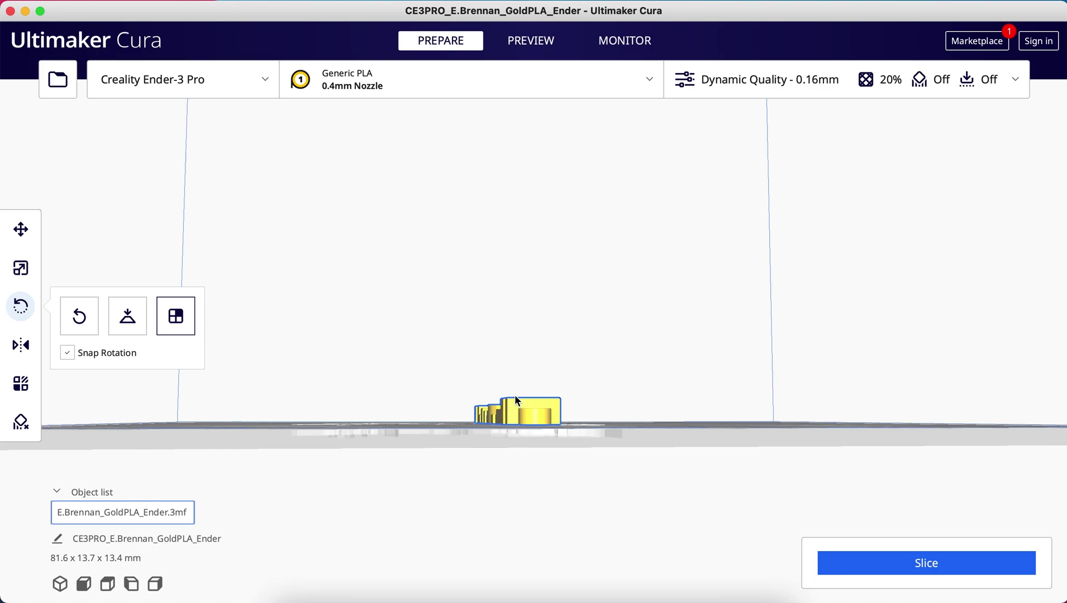
pyautogui.moveTo(550, 374); pyautogui.dragTo(389, 416, button='right')
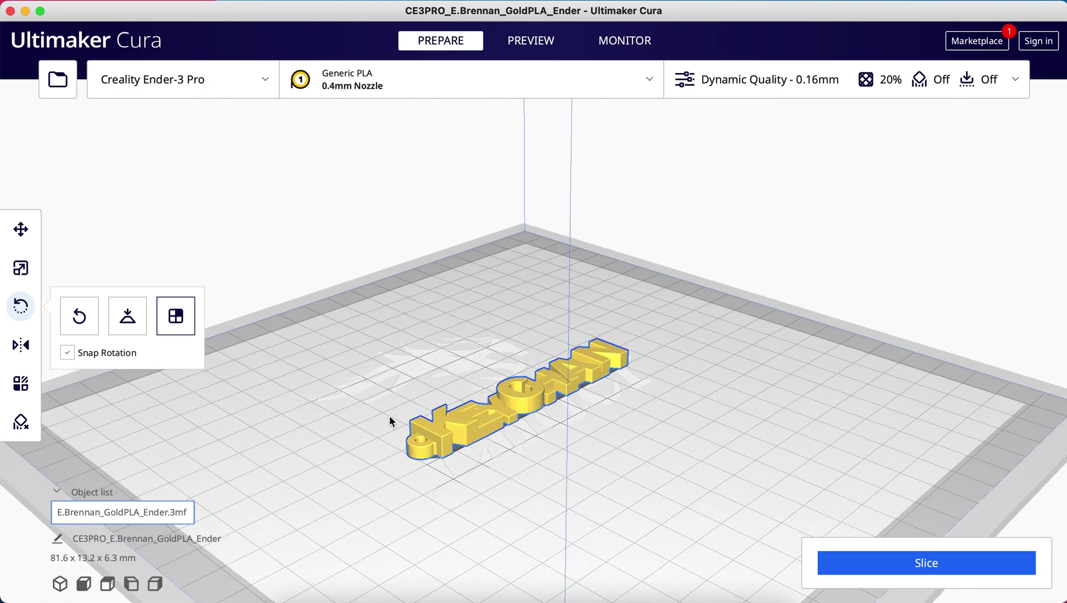
pyautogui.click(124, 316)
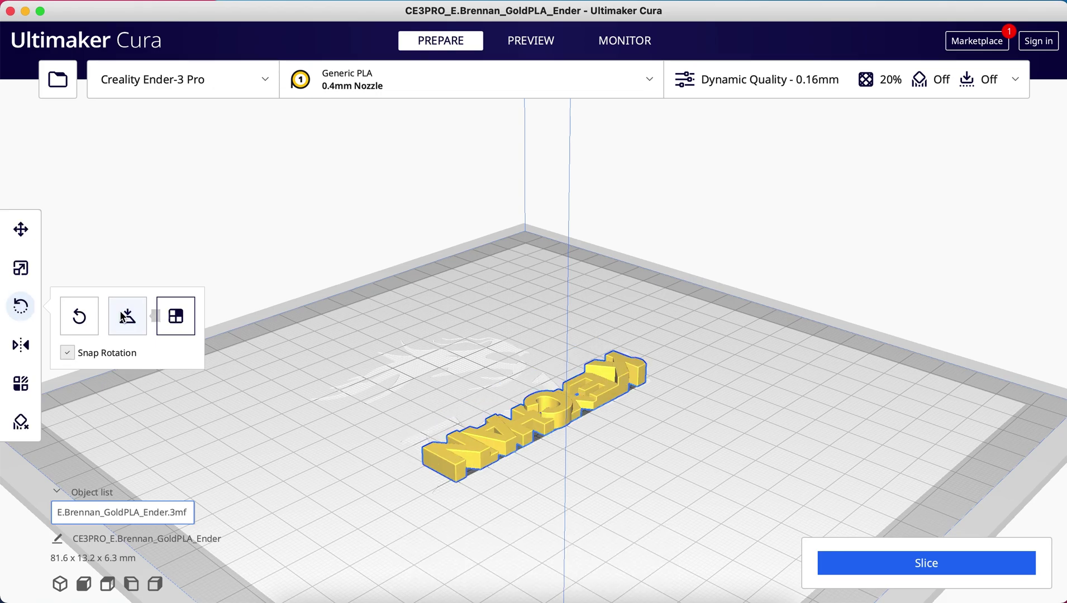
pyautogui.moveTo(388, 360); pyautogui.dragTo(275, 370, button='right')
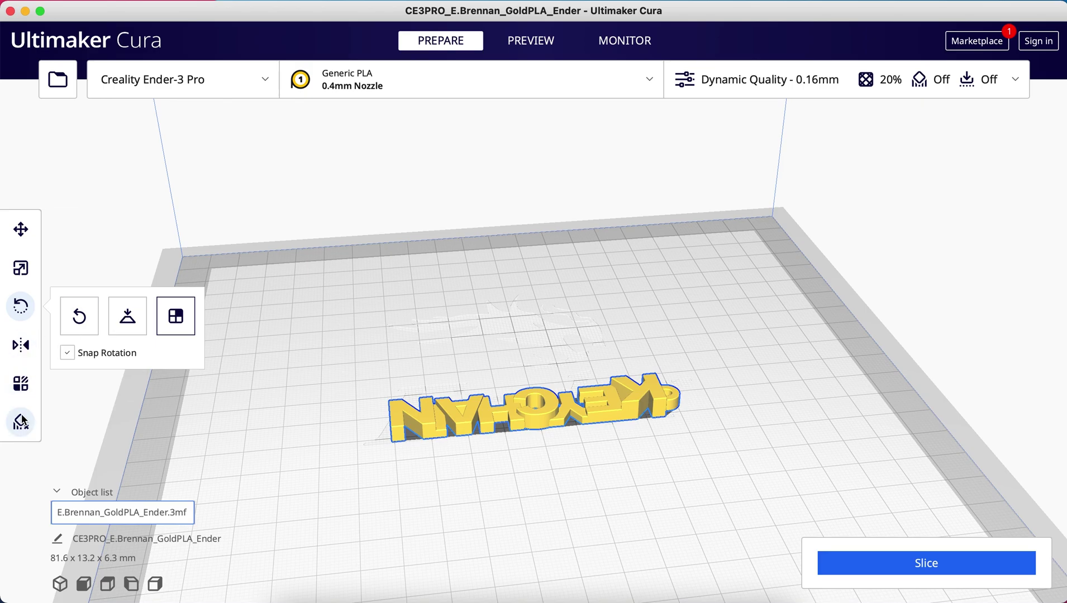
# Look through the recommended and custom print settings, switching support on briefly and leaving it off
pyautogui.click(781, 79)
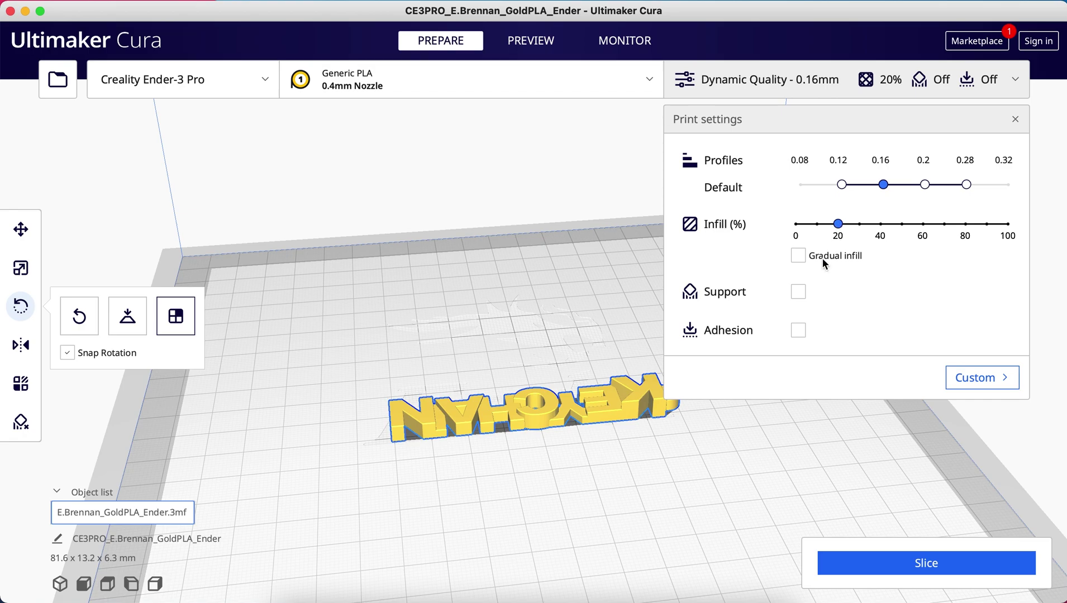
pyautogui.click(800, 292)
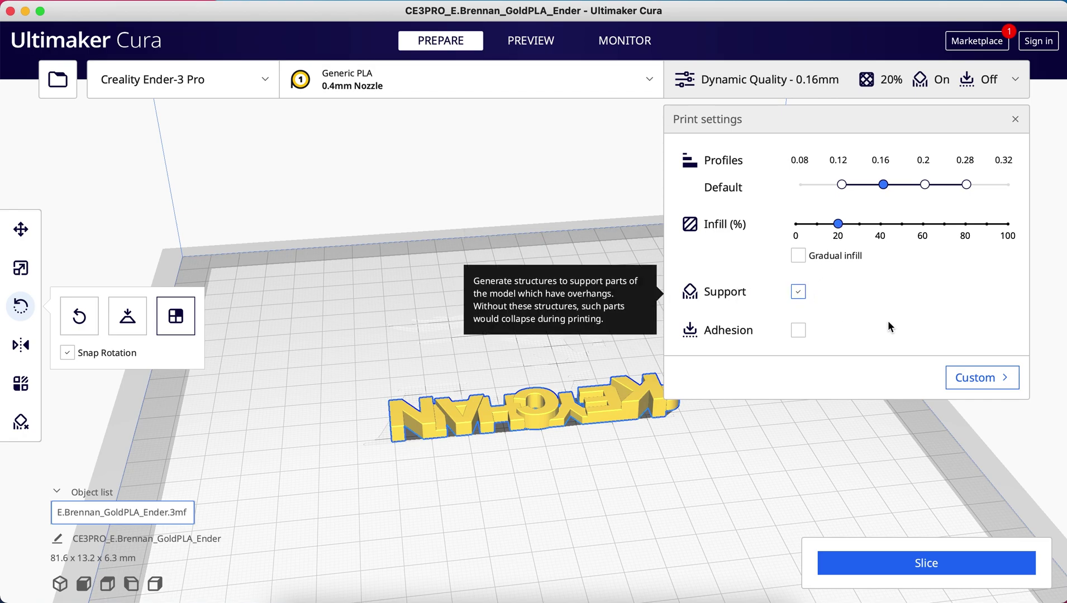
pyautogui.click(966, 380)
pyautogui.scroll(-1, 835, 274)
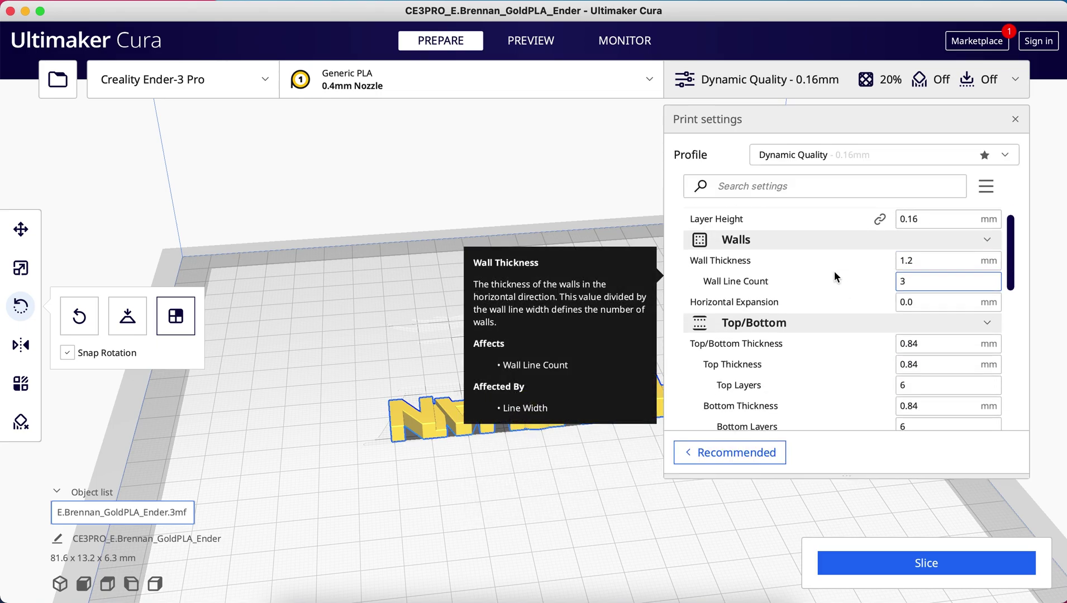
pyautogui.scroll(-10, 835, 274)
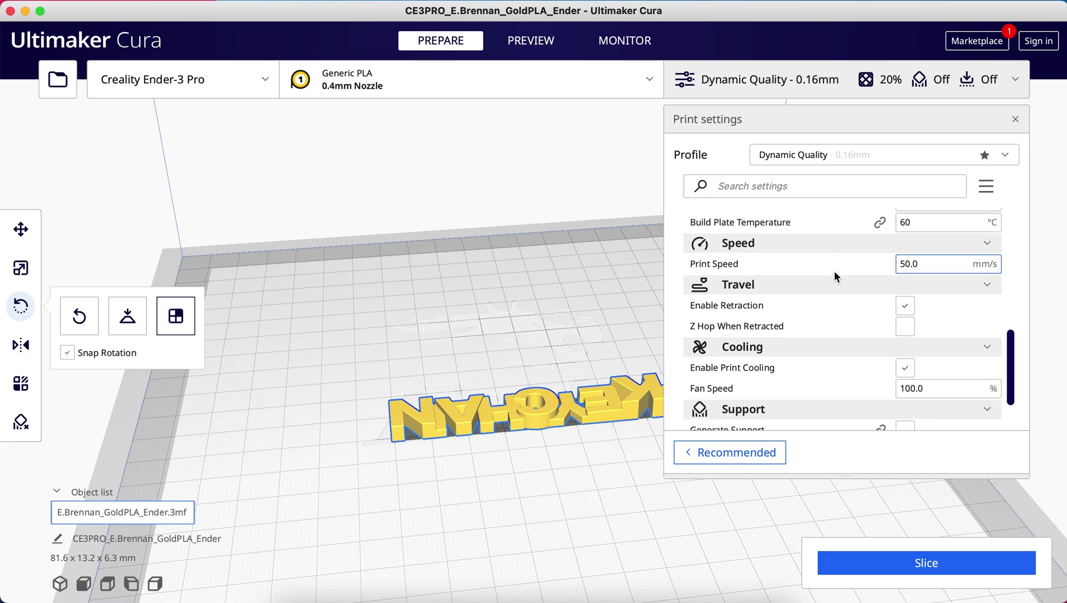
pyautogui.click(771, 451)
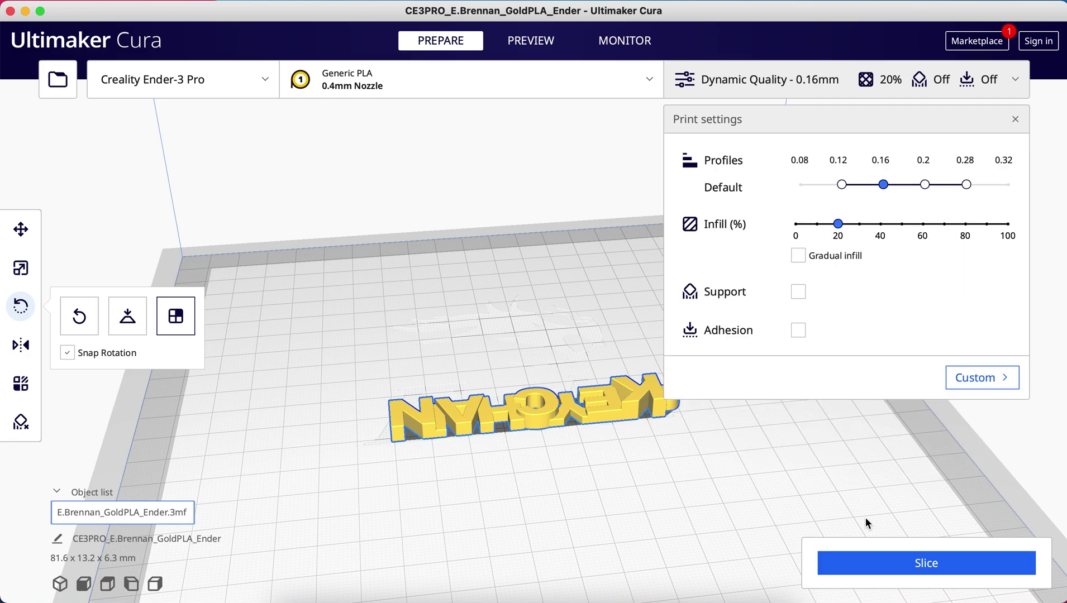
# Slice the keychain with the Dynamic Quality 0.16 mm profile and 20% infill, and show its layer preview
pyautogui.click(876, 564)
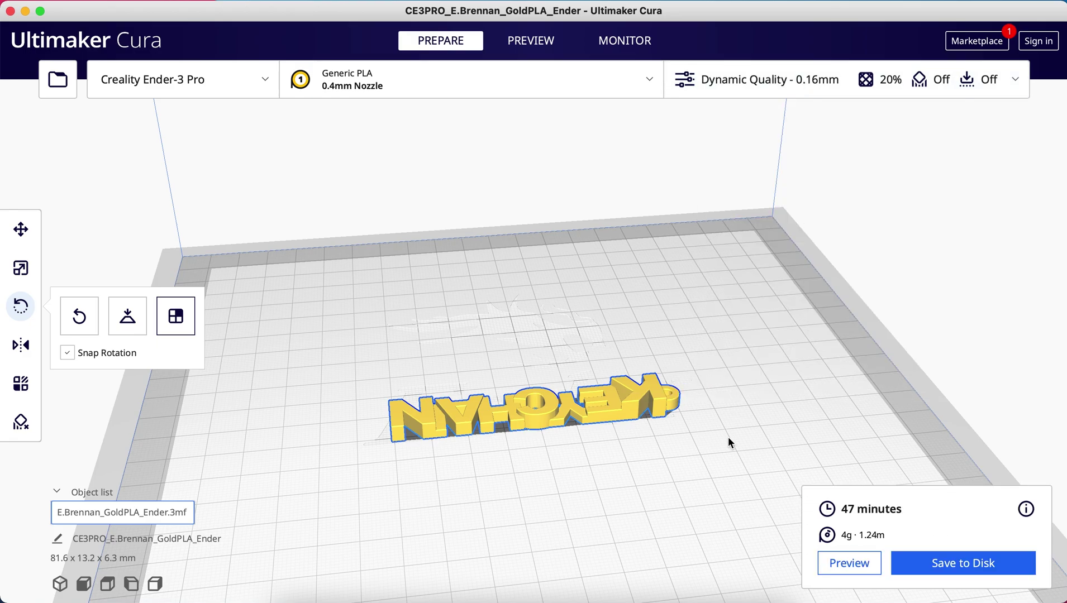
pyautogui.moveTo(727, 436); pyautogui.dragTo(160, 451, button='right')
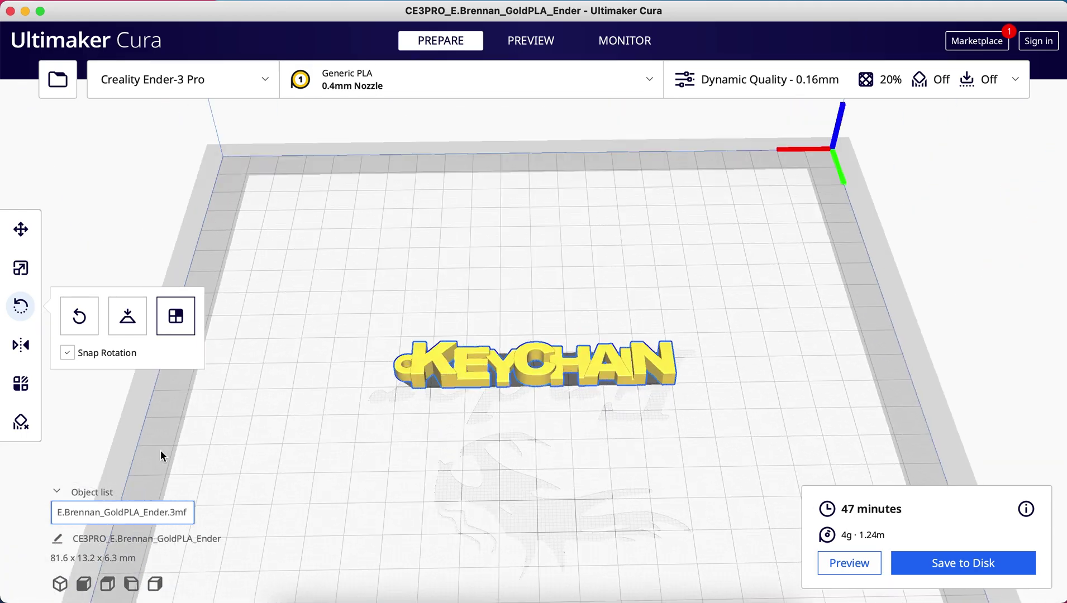
pyautogui.scroll(5, 486, 550)
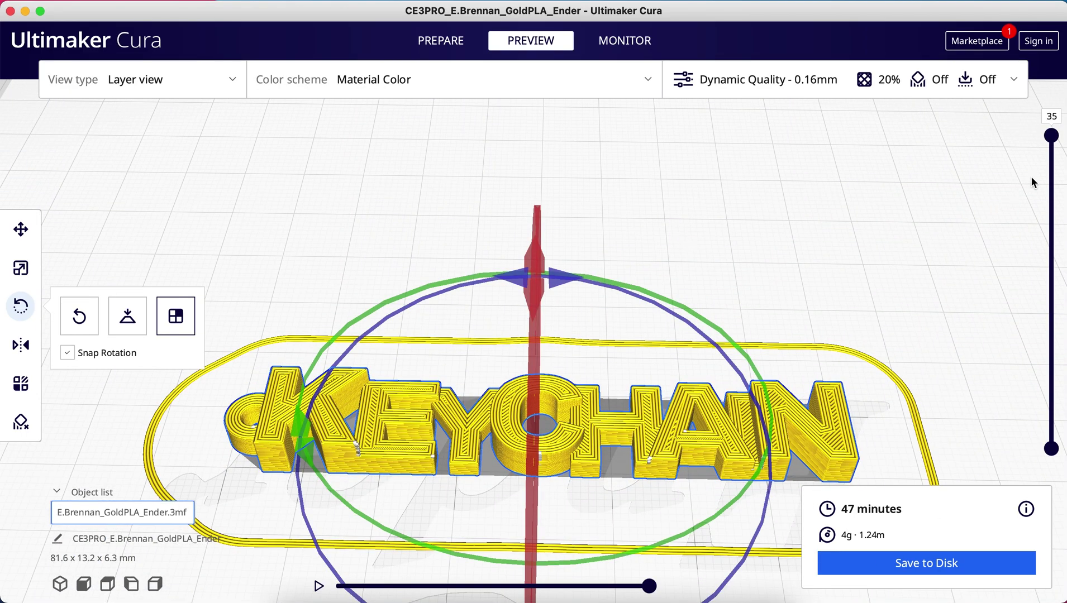
# Examine the first layer of the sliced keychain by playing its nozzle path simulation through to the end
pyautogui.moveTo(1051, 135); pyautogui.dragTo(1030, 454)
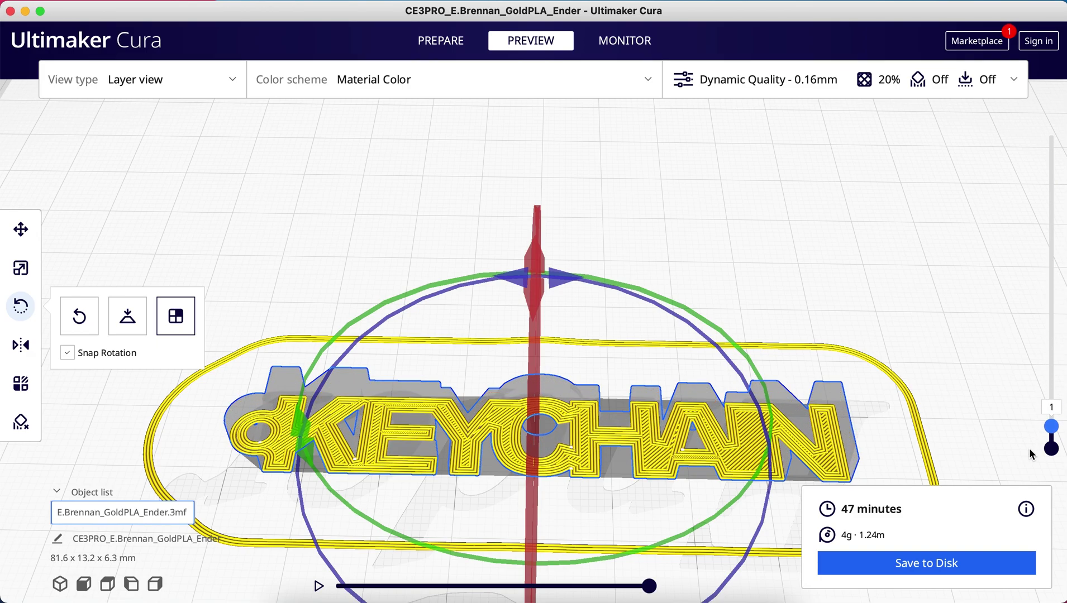
pyautogui.click(318, 587)
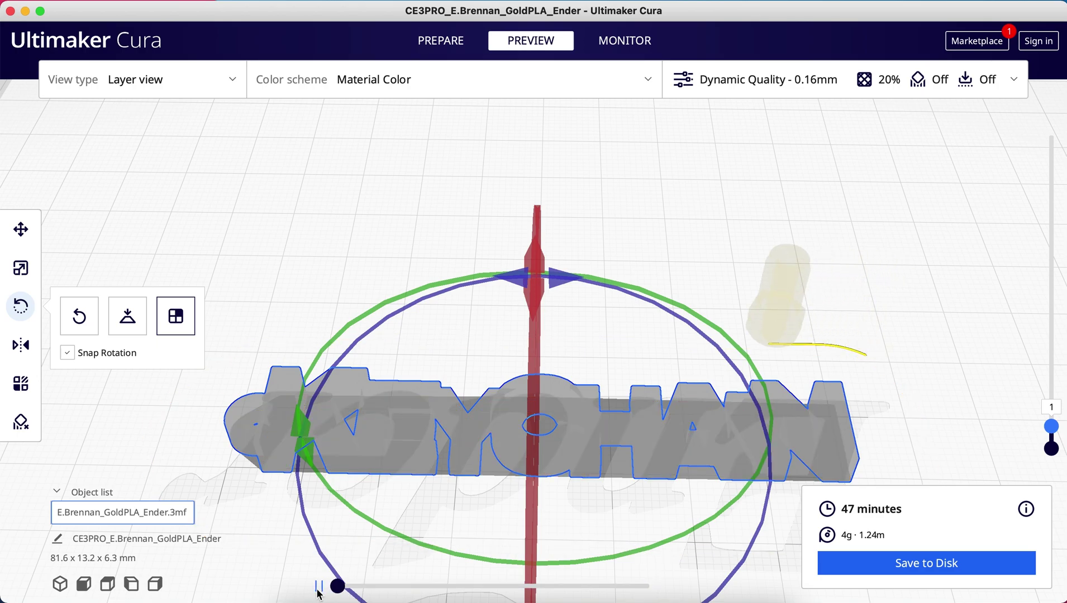
pyautogui.click(23, 180)
pyautogui.scroll(-3, 85, 185)
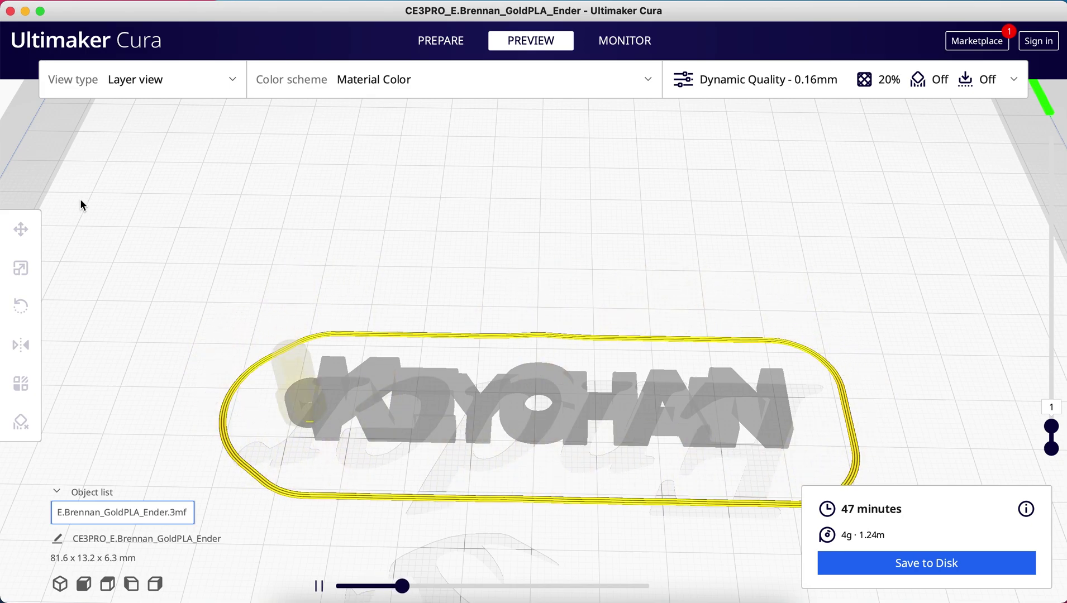
pyautogui.moveTo(412, 584); pyautogui.dragTo(988, 559)
# Save the sliced G-code file to the Desktop, removing the CE3PRO_ prefix so the name is the last name followed by _GoldPLA_Ender
pyautogui.click(989, 565)
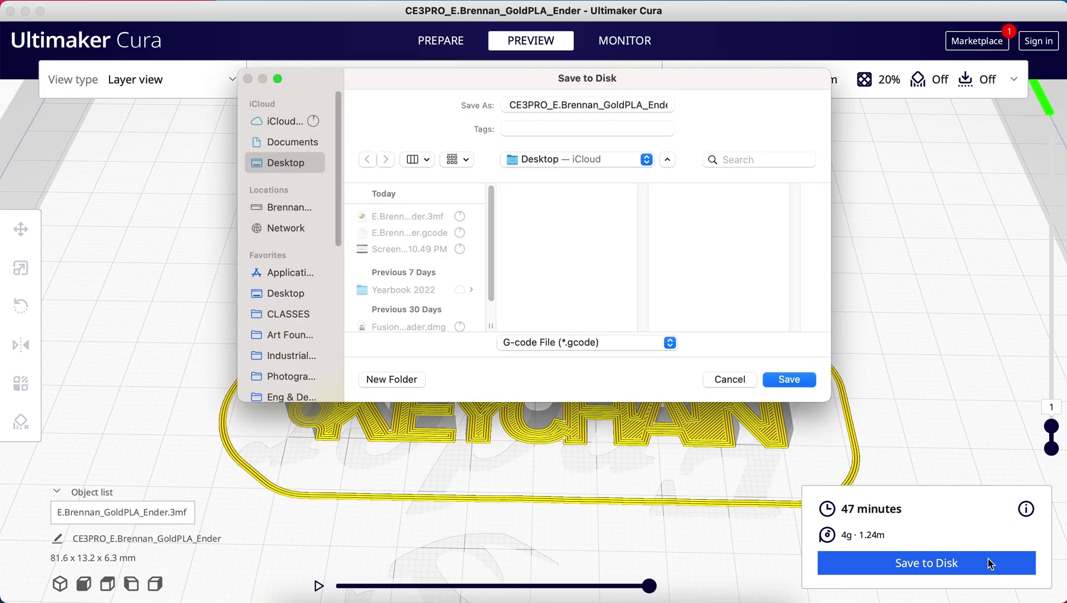
pyautogui.moveTo(559, 105); pyautogui.dragTo(435, 115)
pyautogui.press('BackSpace')
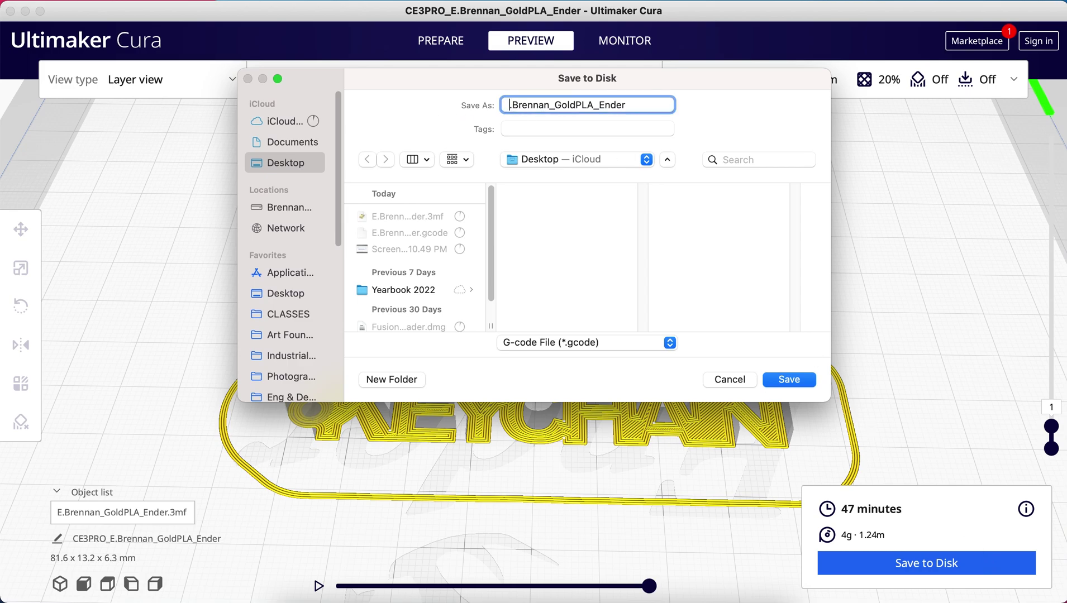
pyautogui.press('Delete')
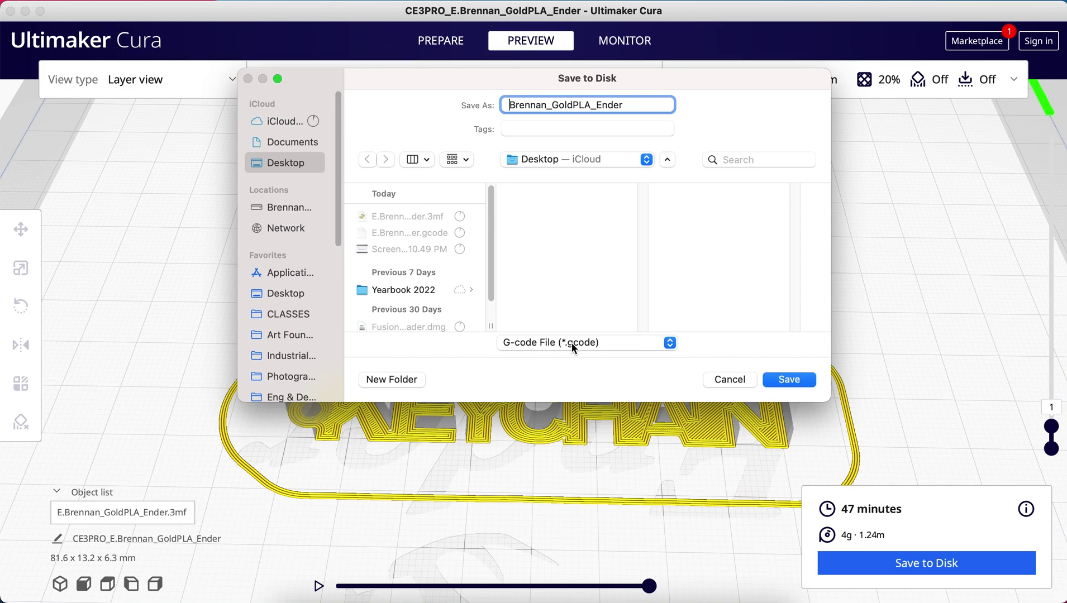
pyautogui.click(780, 382)
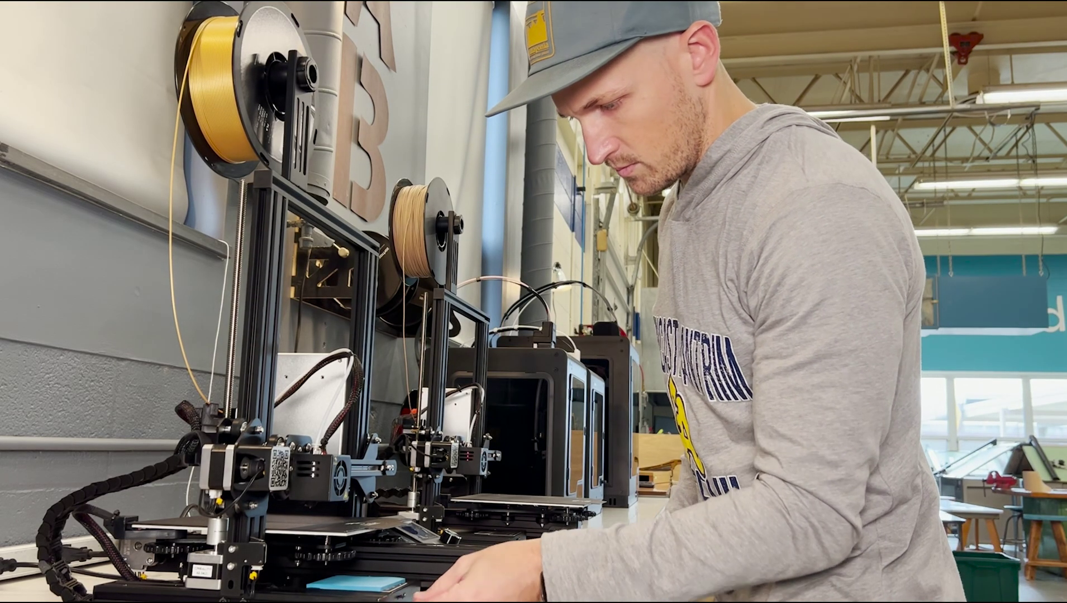